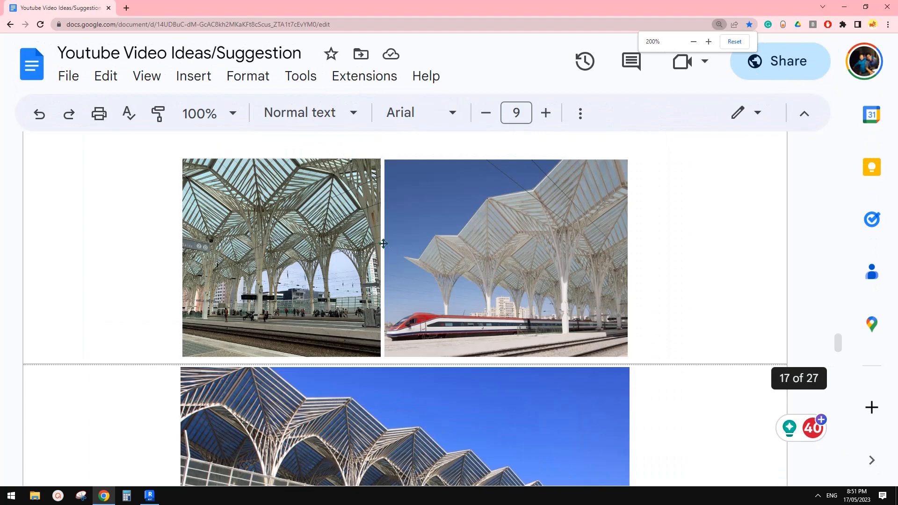
Step: Capture a rectangular snip of the document's two photos of the train station canopy
scroll(400, 248, "down", 5)
scroll(401, 261, "up", 1, "ctrl")
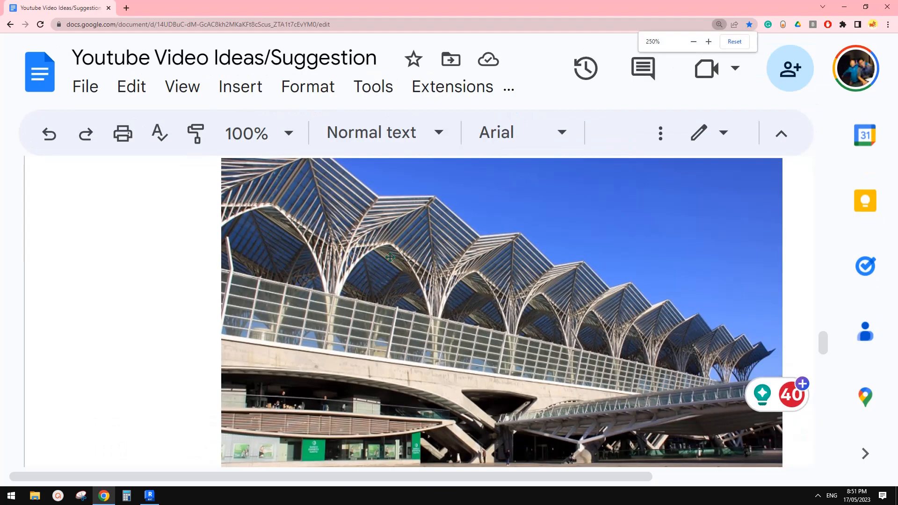
scroll(390, 257, "up", 5)
scroll(364, 249, "up", 1)
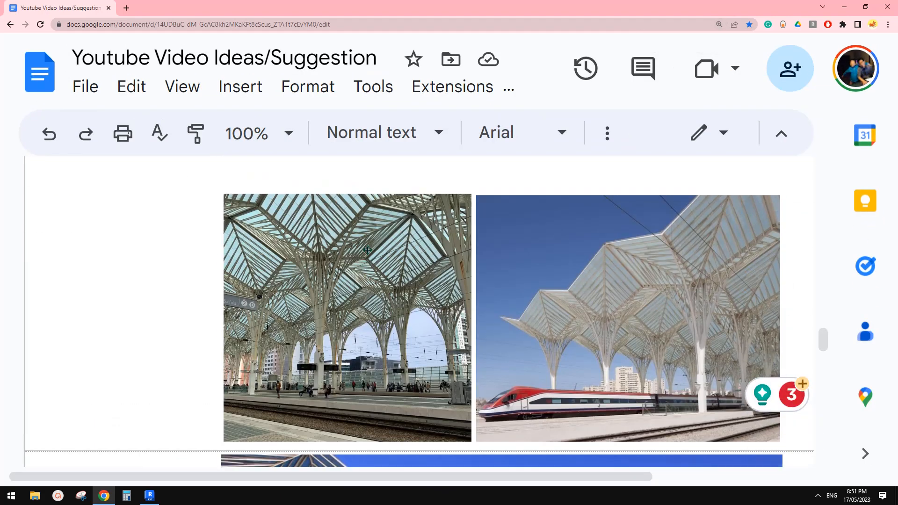
scroll(363, 249, "down", 1)
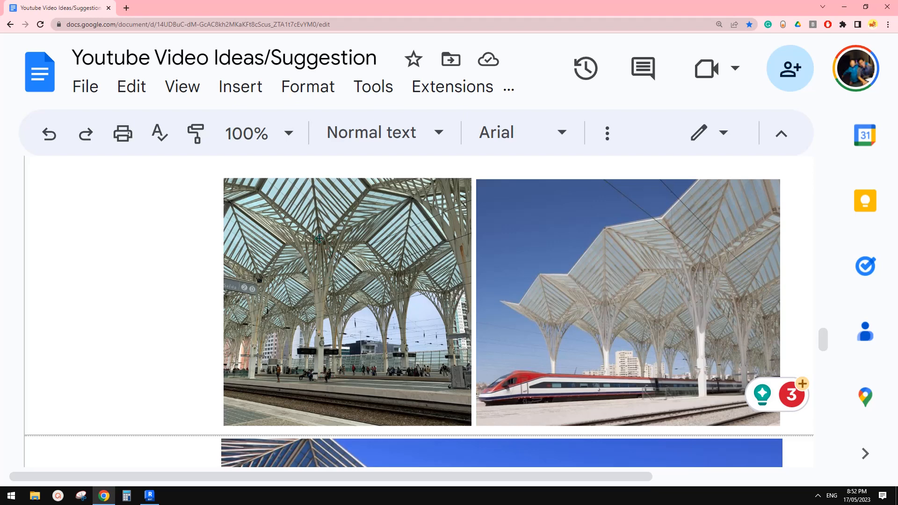
left_click(81, 495)
left_click(702, 29)
left_click_drag(192, 164, 631, 456)
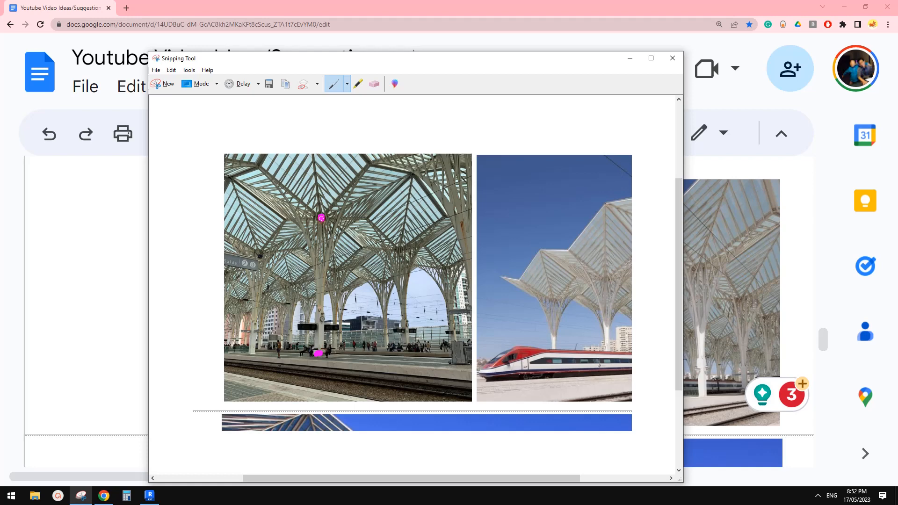
Step: Annotate the snip with a vertical column line labelled h and four ribs radiating from the column's top to the canopy corners
left_click_drag(321, 226, 322, 343)
left_click_drag(348, 267, 357, 280)
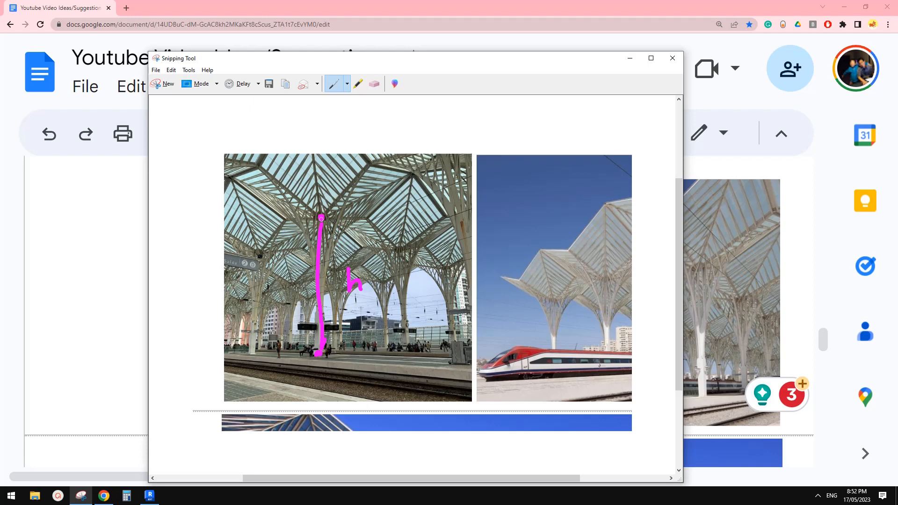
mouse_move(322, 217)
left_mouse_down()
mouse_move(410, 175)
mouse_move(314, 177)
mouse_move(310, 133)
left_mouse_up()
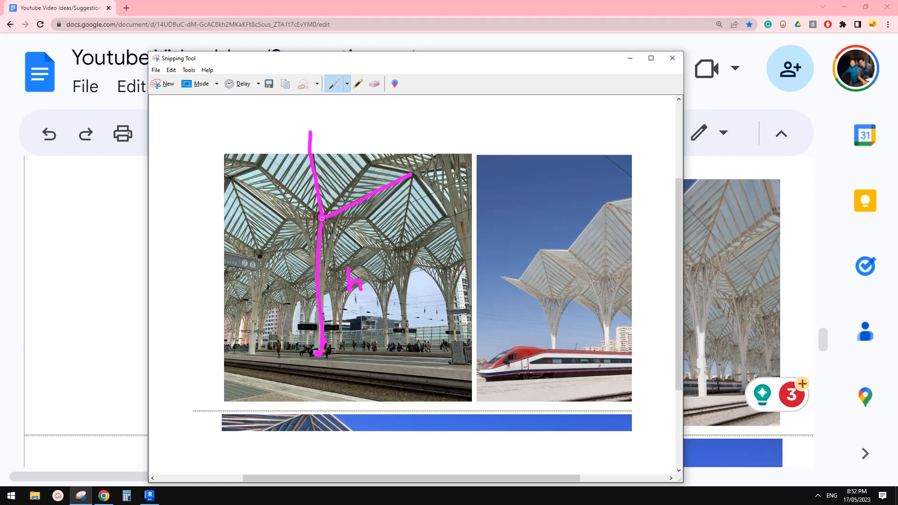
mouse_move(322, 218)
left_mouse_down()
mouse_move(285, 222)
mouse_move(369, 221)
left_mouse_up()
left_click(374, 84)
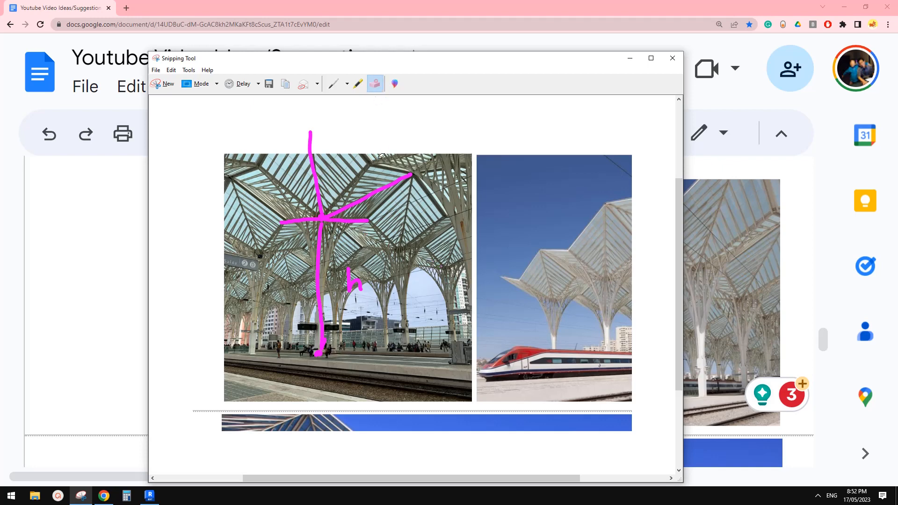
left_click(355, 220)
left_click(333, 84)
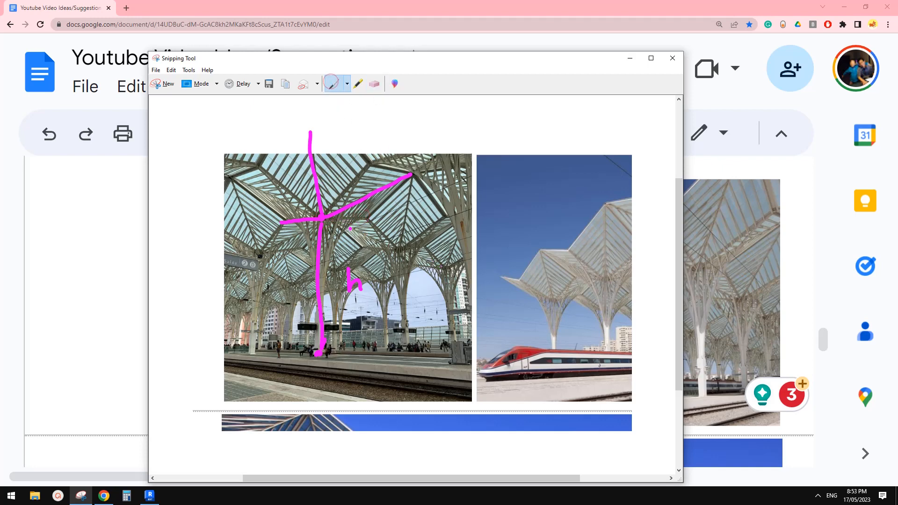
left_click_drag(330, 225, 346, 236)
Step: Sketch the four-sided canopy outline around the ribs and add the folded inner edges between its corners
mouse_move(311, 132)
left_mouse_down()
mouse_move(414, 175)
mouse_move(302, 153)
mouse_move(273, 229)
left_mouse_up()
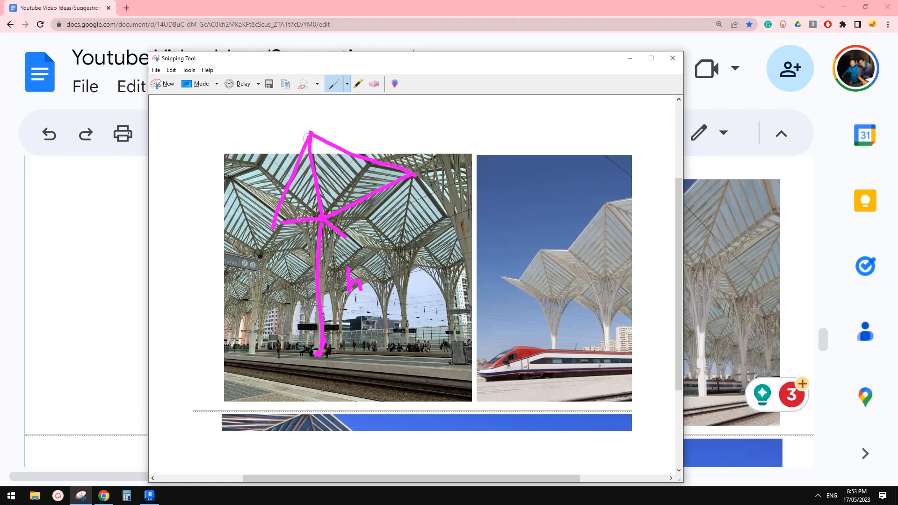
left_click_drag(415, 175, 345, 236)
left_click_drag(274, 223, 332, 233)
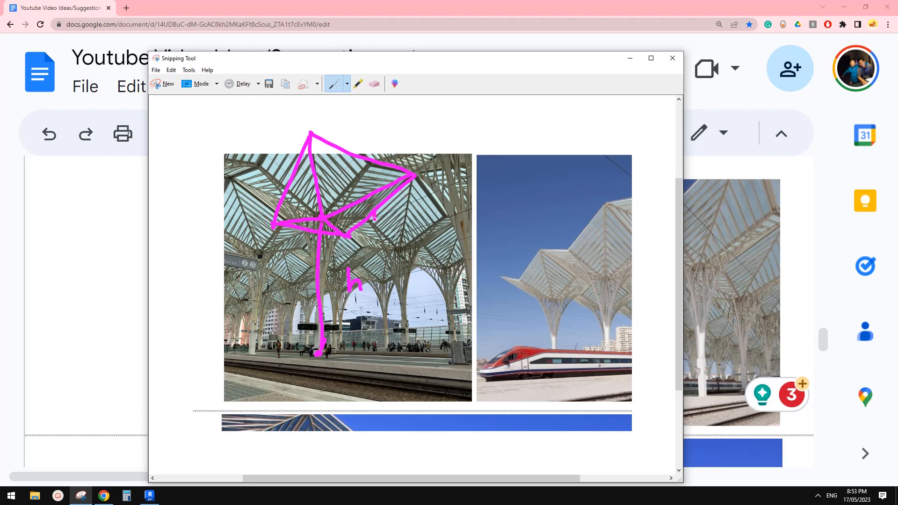
mouse_move(416, 175)
left_mouse_down()
mouse_move(397, 206)
mouse_move(352, 233)
left_mouse_up()
mouse_move(319, 139)
left_mouse_down()
mouse_move(363, 171)
mouse_move(409, 170)
left_mouse_up()
left_click_drag(360, 174, 328, 211)
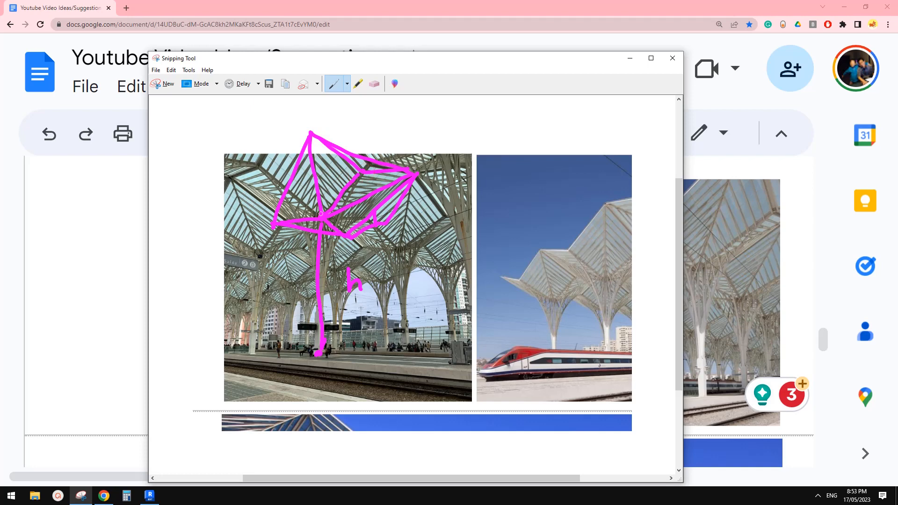
mouse_move(308, 141)
left_mouse_down()
mouse_move(294, 202)
mouse_move(275, 220)
mouse_move(310, 240)
mouse_move(348, 232)
left_mouse_up()
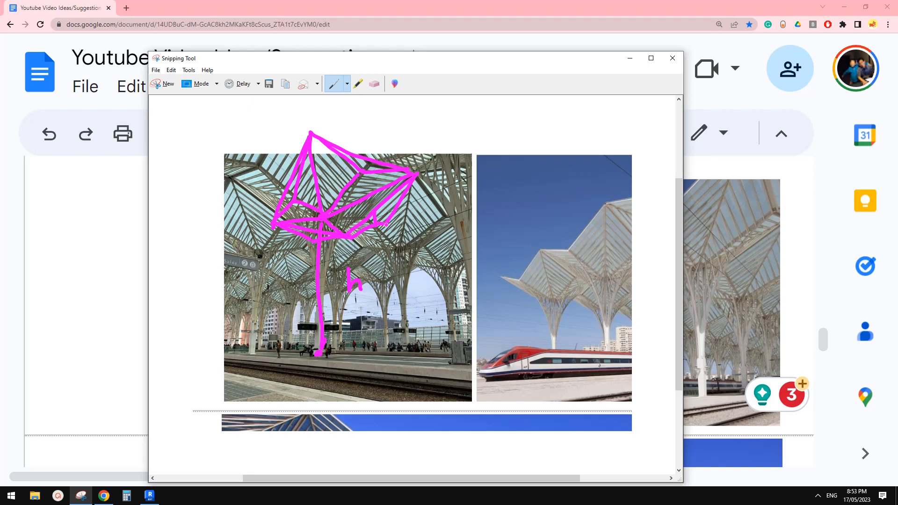
Step: Sketch curved supports running from the canopy's inner folds down to the column base
mouse_move(380, 226)
left_mouse_down()
mouse_move(333, 270)
mouse_move(331, 368)
left_mouse_up()
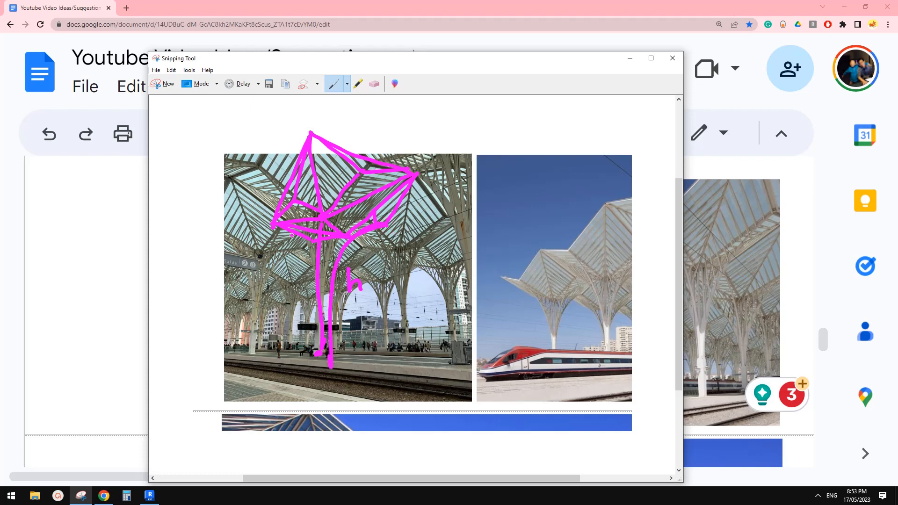
mouse_move(293, 200)
left_mouse_down()
mouse_move(313, 254)
mouse_move(321, 346)
left_mouse_up()
mouse_move(362, 180)
left_mouse_down()
mouse_move(345, 213)
mouse_move(326, 352)
left_mouse_up()
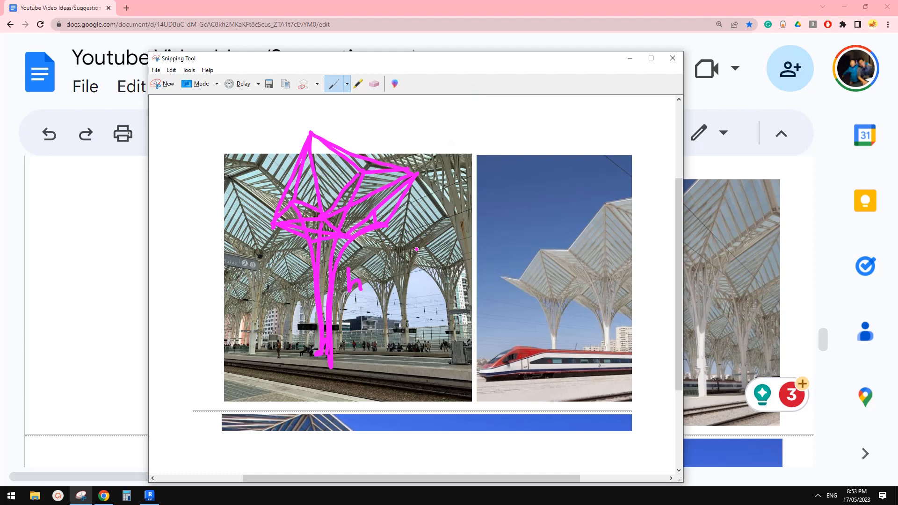
Step: Move the annotated snip aside and examine the document's photo of the canopy roofline against the blue sky
scroll(507, 217, "down", 2)
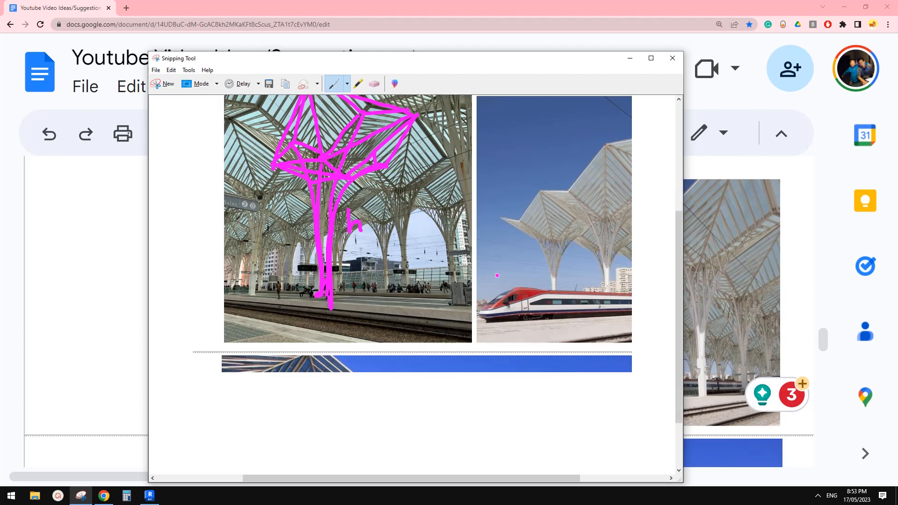
scroll(507, 217, "up", 1)
left_click_drag(535, 63, 675, 53)
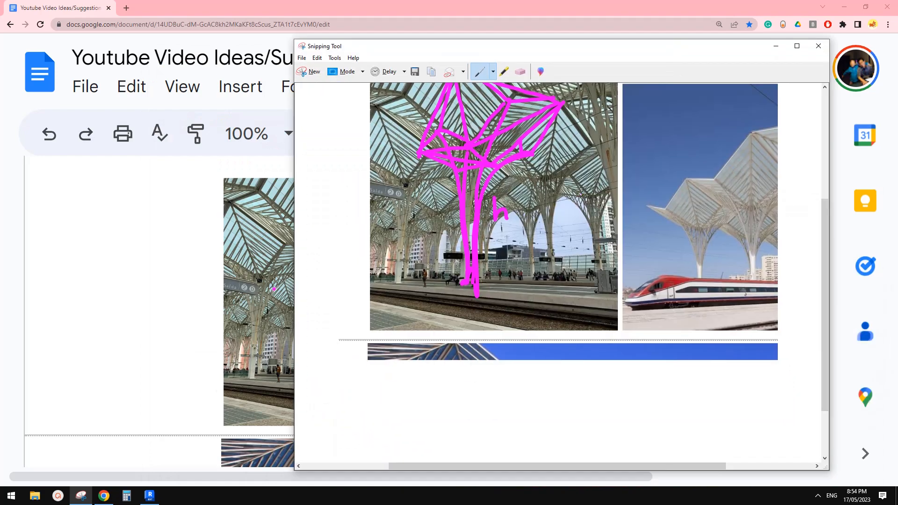
left_click(204, 332)
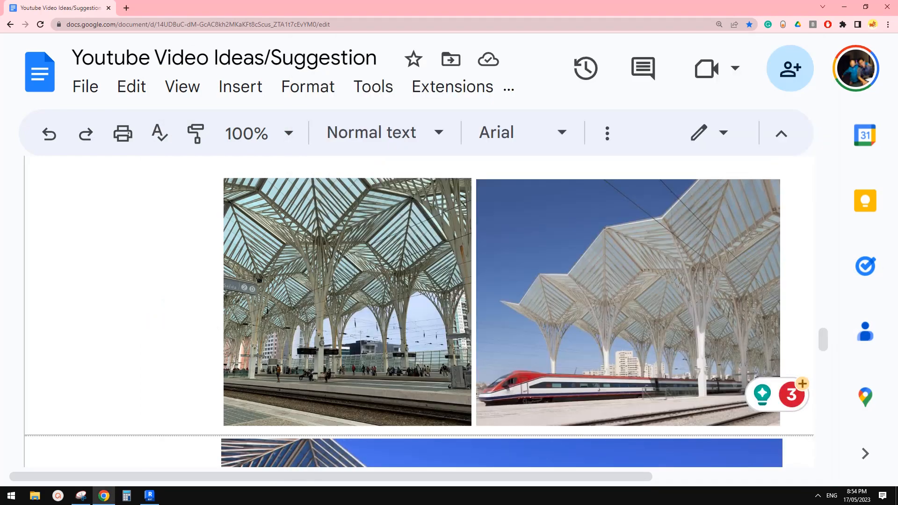
scroll(303, 344, "down", 6)
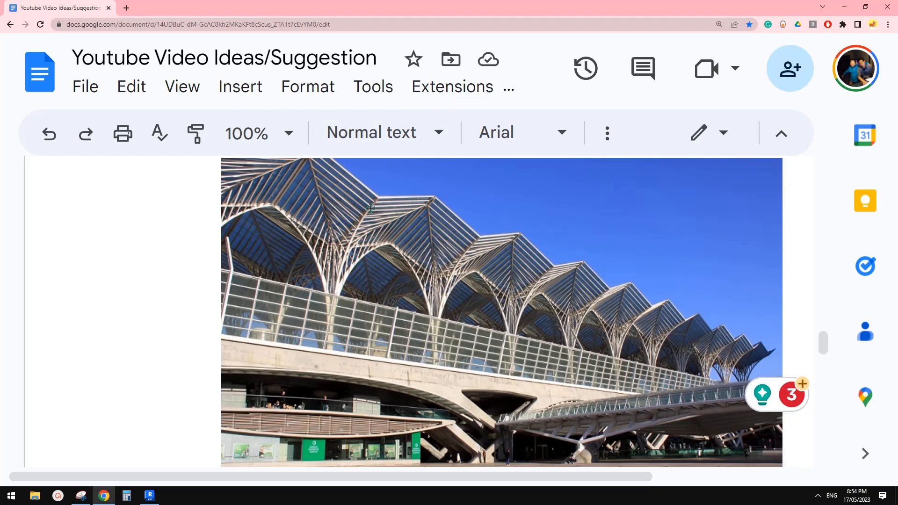
Step: Switch to Revit and create a new family from the Metric Generic Model Adaptive.rft template
left_click(149, 495)
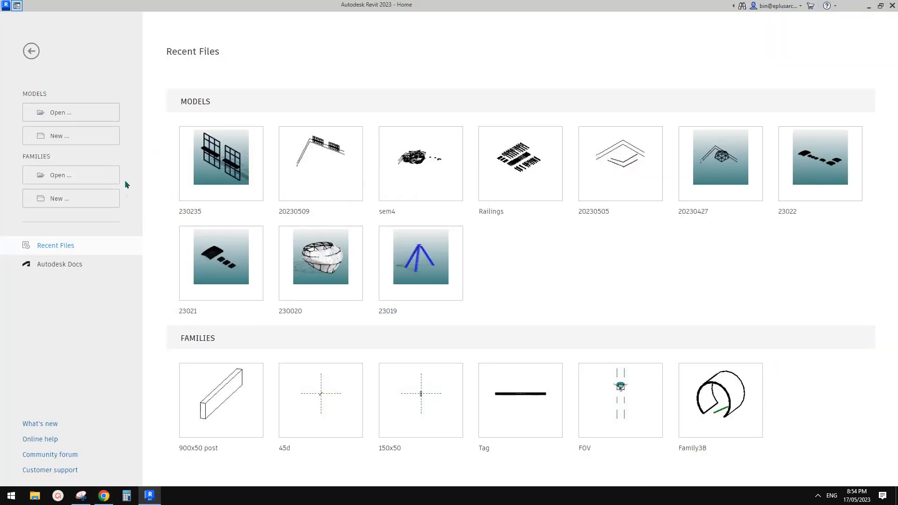
left_click(52, 198)
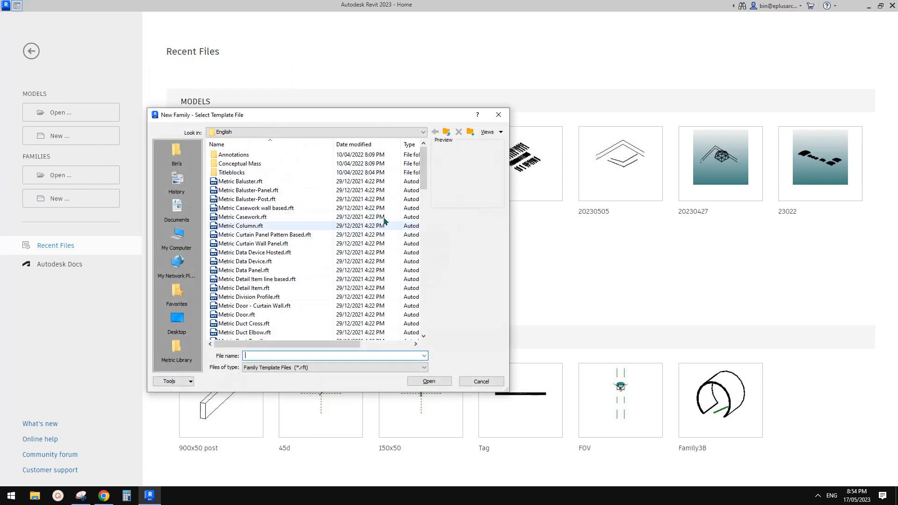
scroll(320, 186, "down", 10)
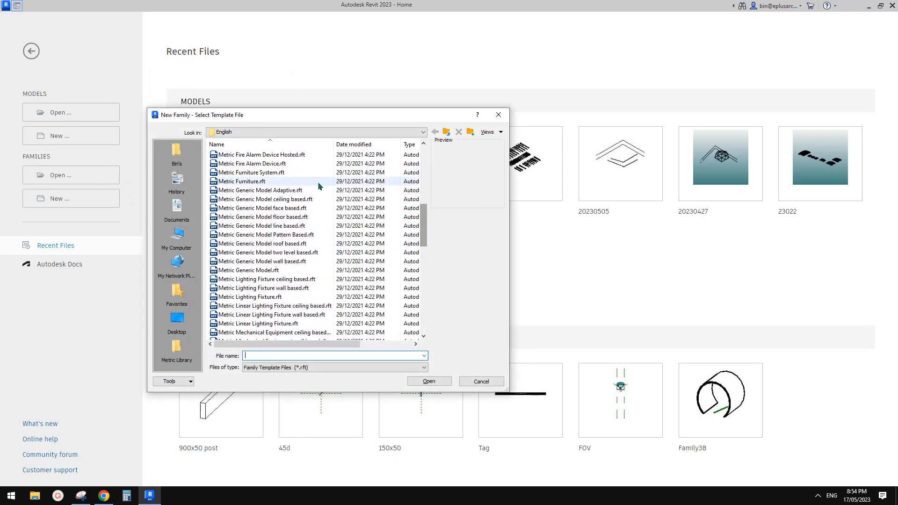
double_click(319, 189)
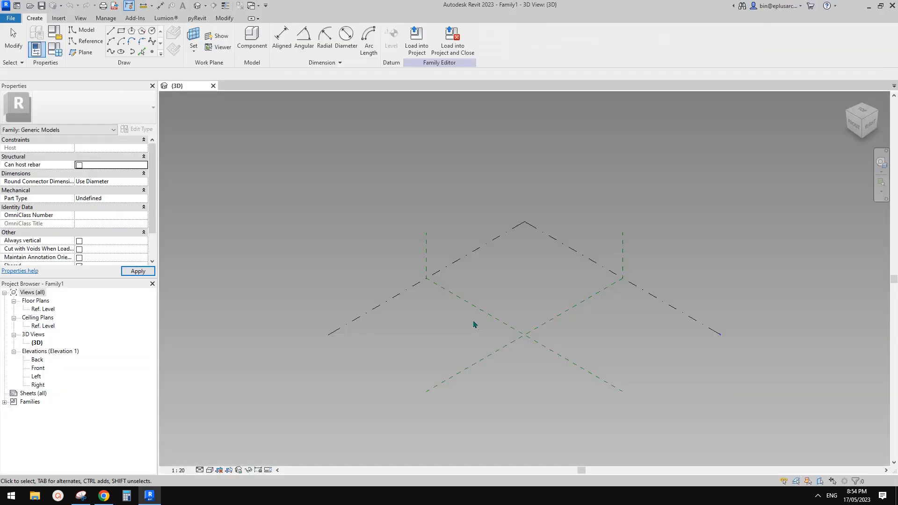
Step: Open the Ref. Level floor plan and place a reference point at the intersection of the two centre reference planes
middle_click_drag(475, 324, 490, 336)
scroll(502, 300, "down", 1)
middle_click_drag(509, 306, 505, 318)
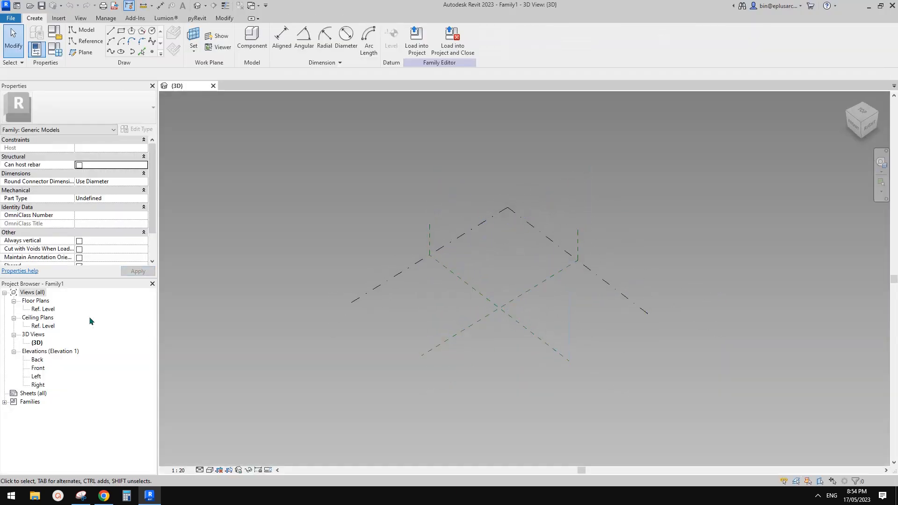
double_click(43, 309)
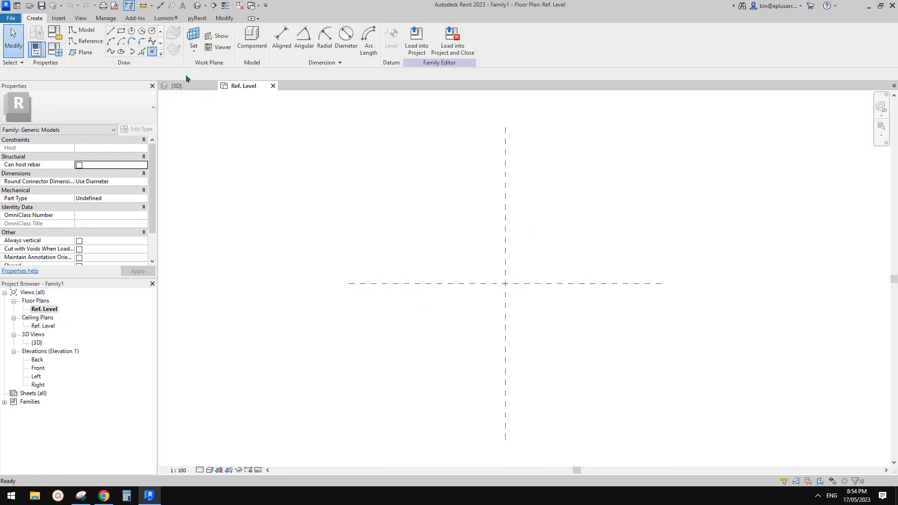
left_click(152, 51)
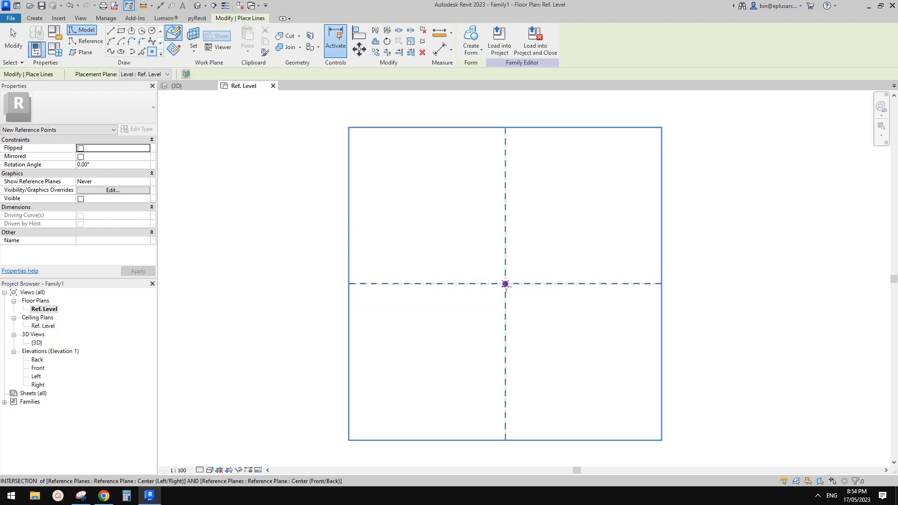
left_click(505, 283)
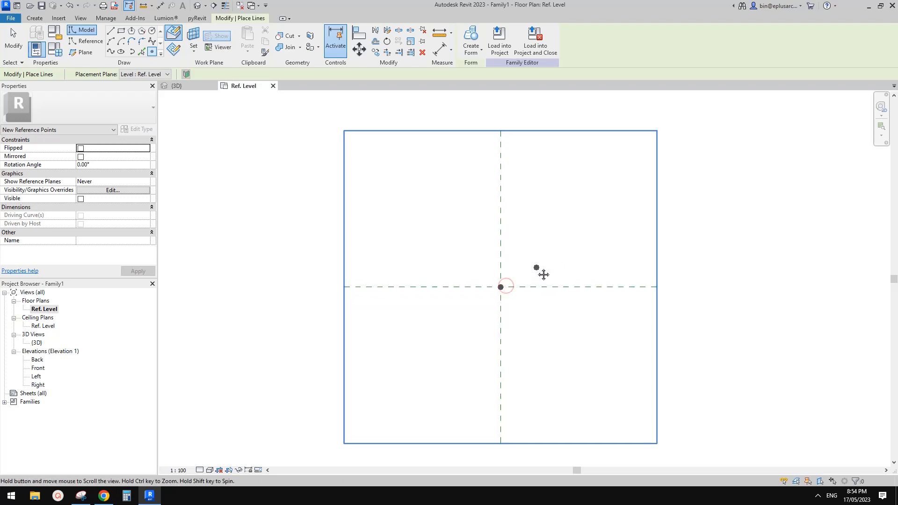
key("Escape")
key("Escape")
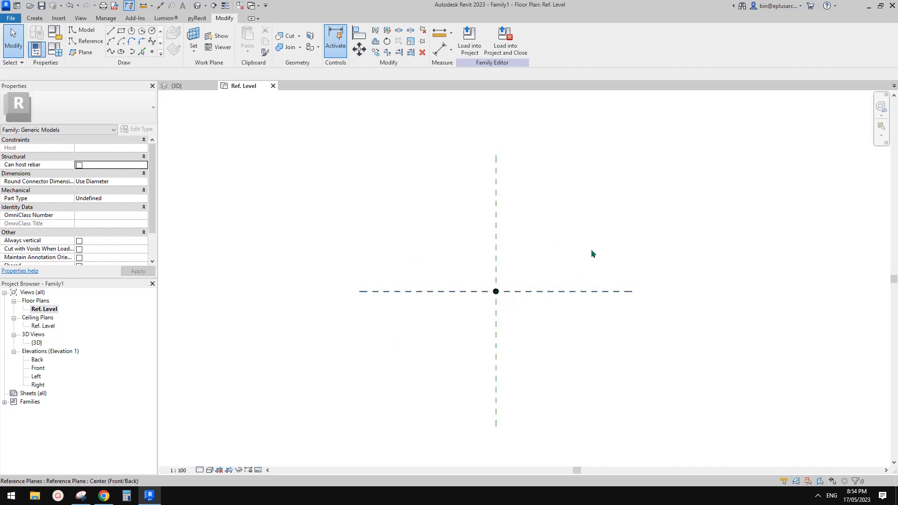
Step: Examine the reference point's work planes and adaptive options in the 3D view
middle_click_drag(562, 263, 534, 239)
left_click(197, 5)
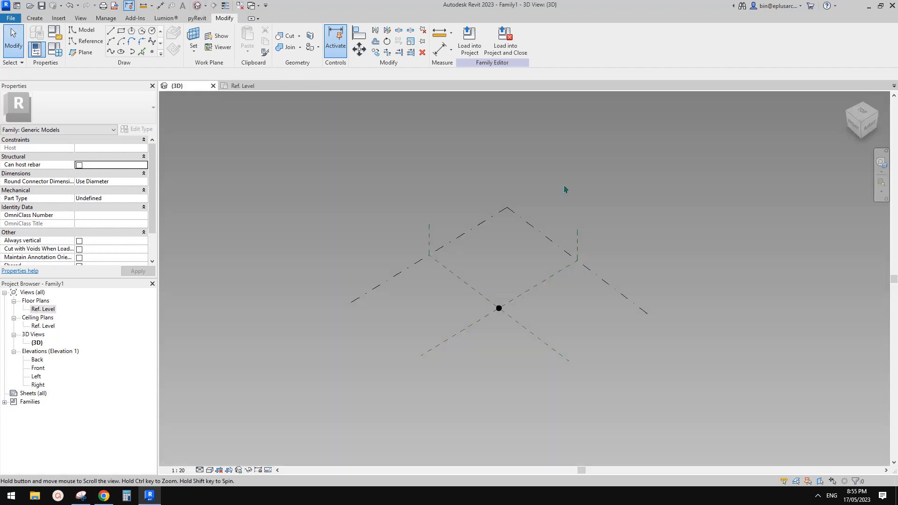
middle_click_drag(663, 190, 587, 226, "shift")
scroll(494, 316, "up", 5)
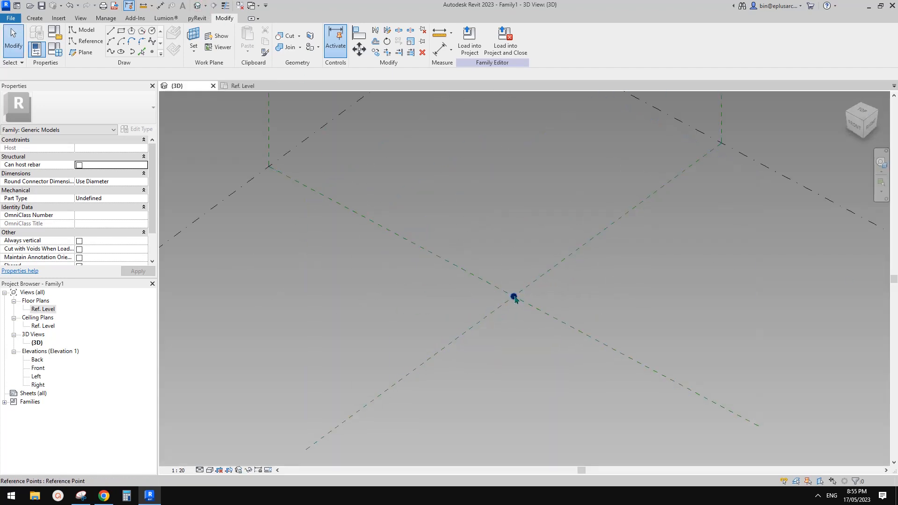
left_click(514, 297)
middle_click_drag(535, 302, 514, 313)
middle_click_drag(554, 309, 537, 278, "shift")
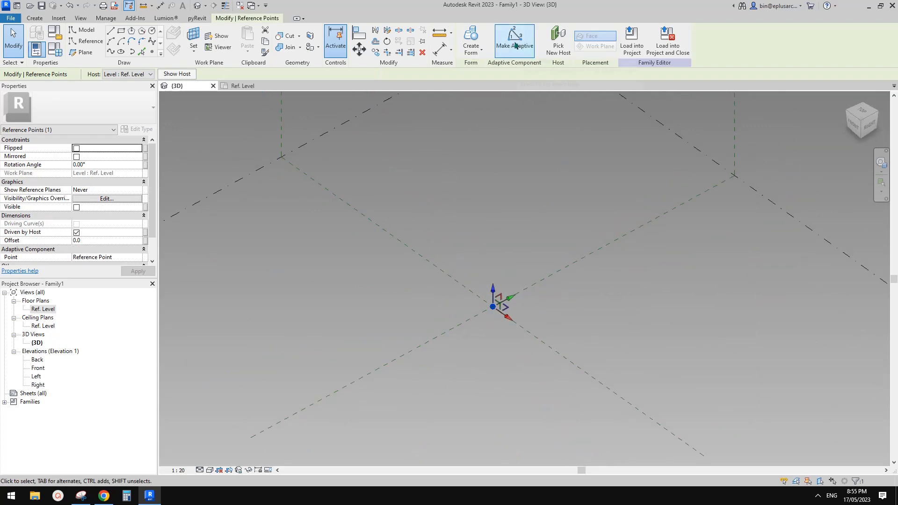
middle_click_drag(509, 112, 549, 132)
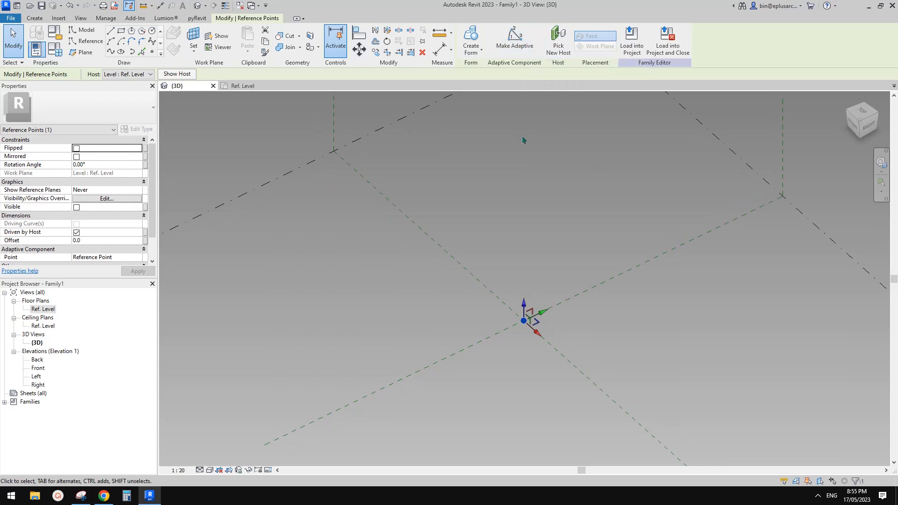
left_click(524, 320)
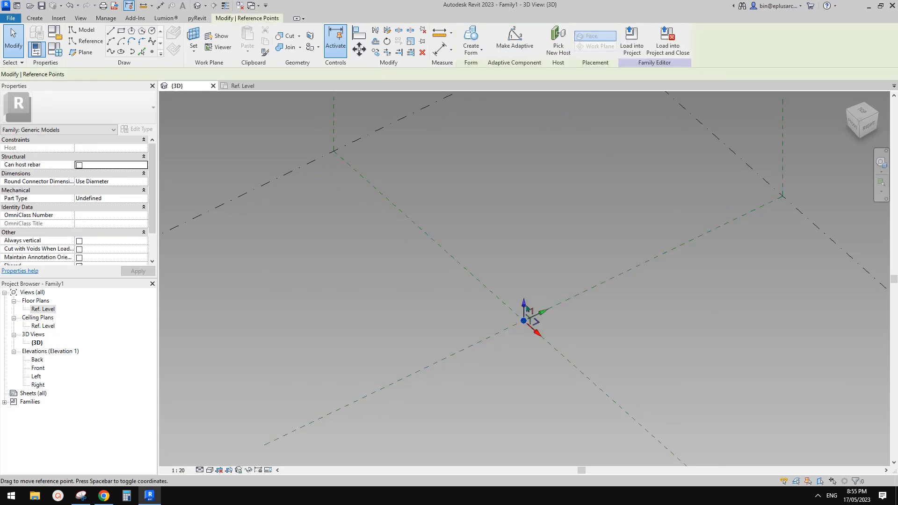
scroll(505, 277, "up", 1)
left_click(399, 306)
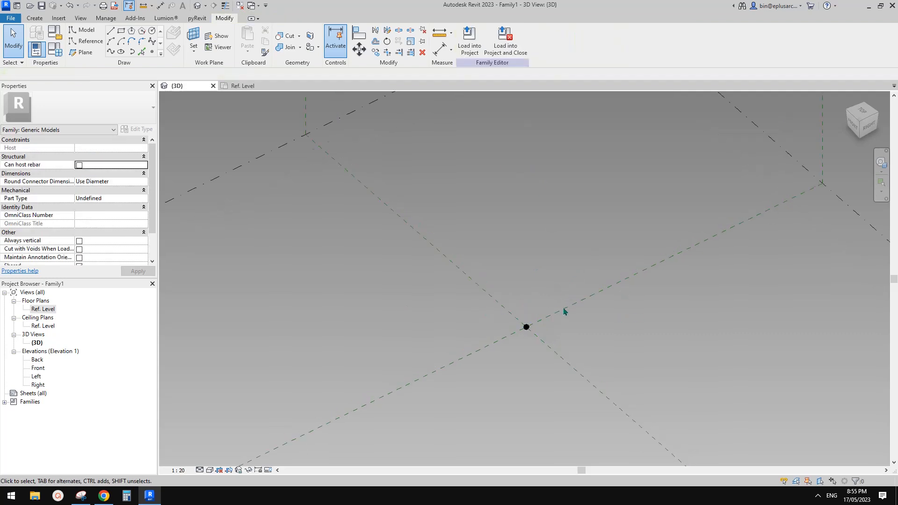
middle_click_drag(513, 314, 527, 293)
left_click(501, 314)
left_click(152, 52)
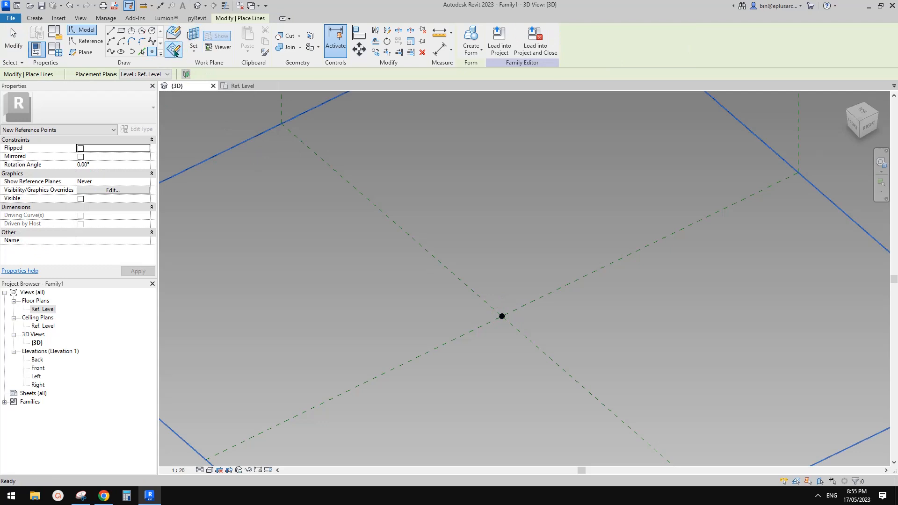
key("Escape")
key("Escape")
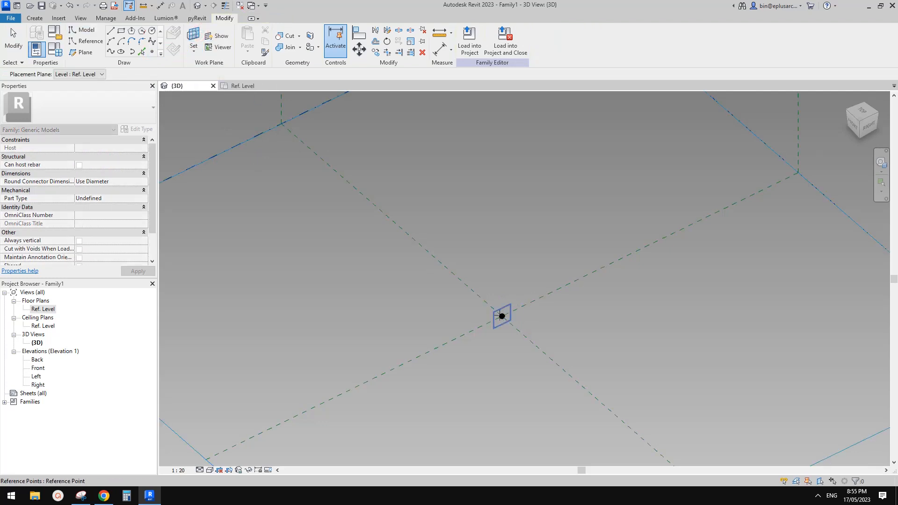
Step: Place a second reference point hosted on the origin point's horizontal work plane and raise it about 5029 mm above
key("Return")
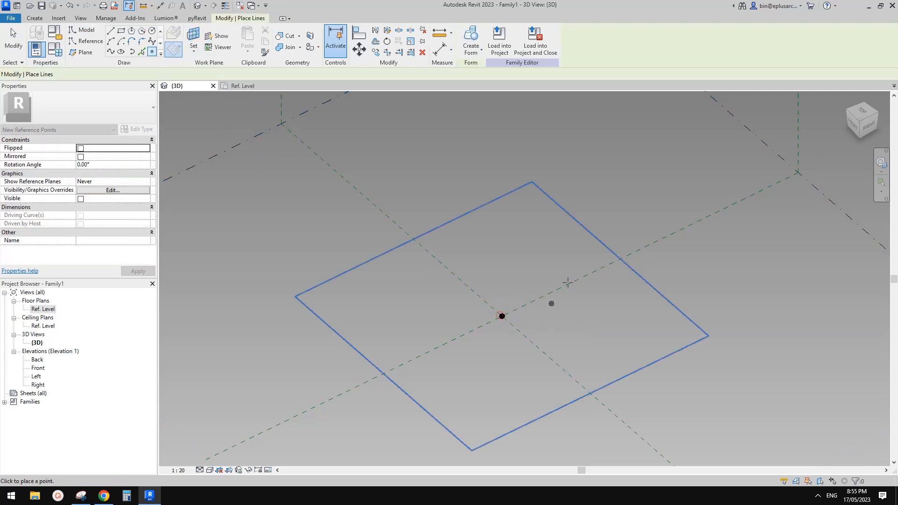
left_click(502, 317)
left_click(489, 279)
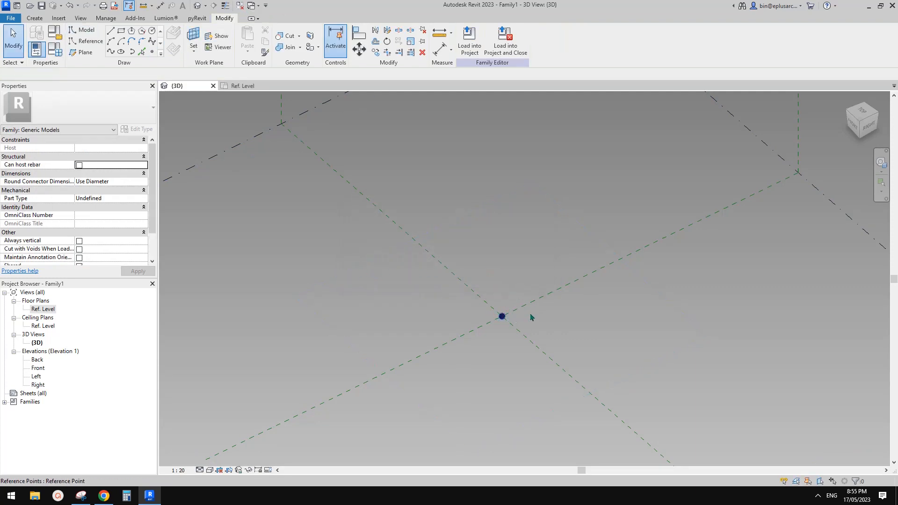
left_click(502, 317)
left_click_drag(502, 298, 503, 205)
middle_click_drag(529, 257, 563, 256, "shift")
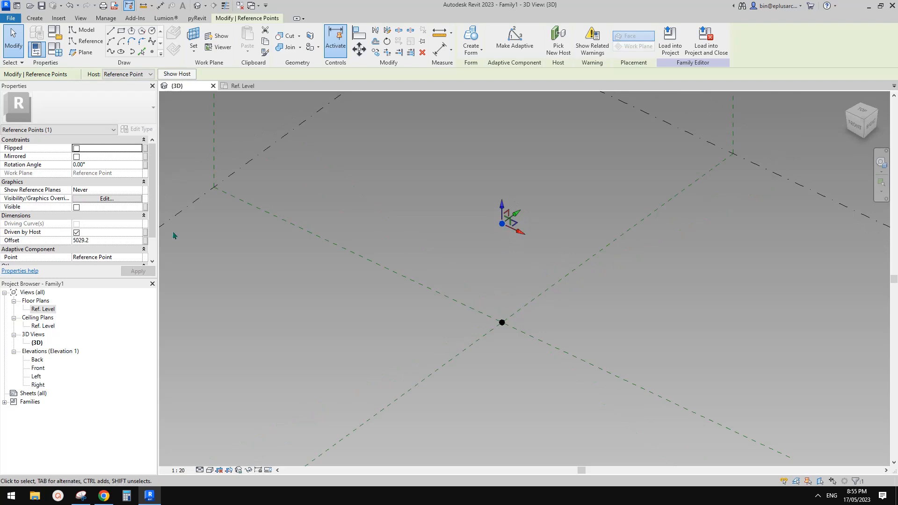
Step: Associate the raised point's offset with a new length type parameter named H
left_click(145, 240)
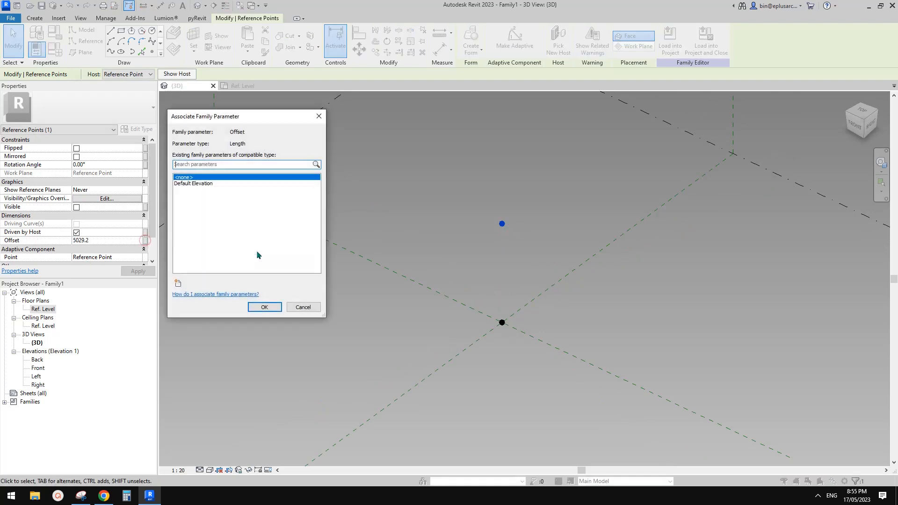
left_click(178, 283)
type("h")
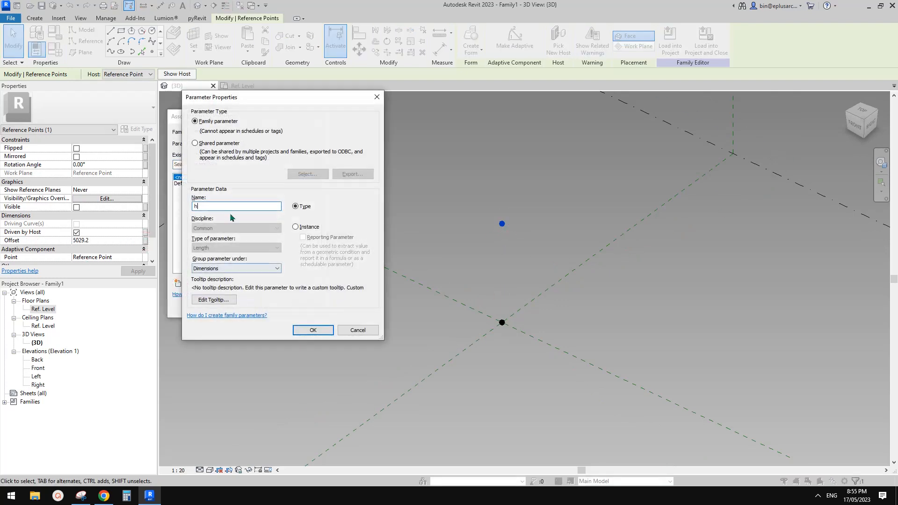
type("H")
left_click(313, 330)
left_click(263, 308)
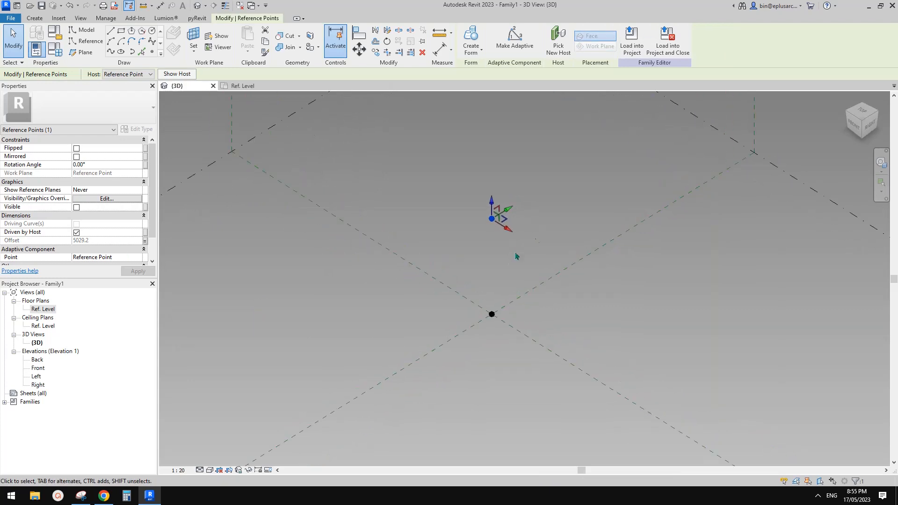
Step: Review the canopy photo in the browser and the annotated snip, and return to Revit
left_click(104, 496)
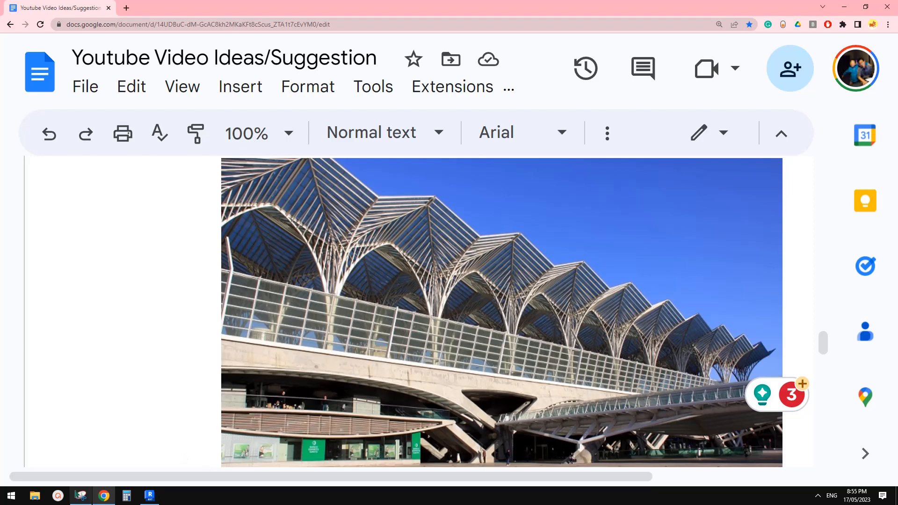
left_click(81, 495)
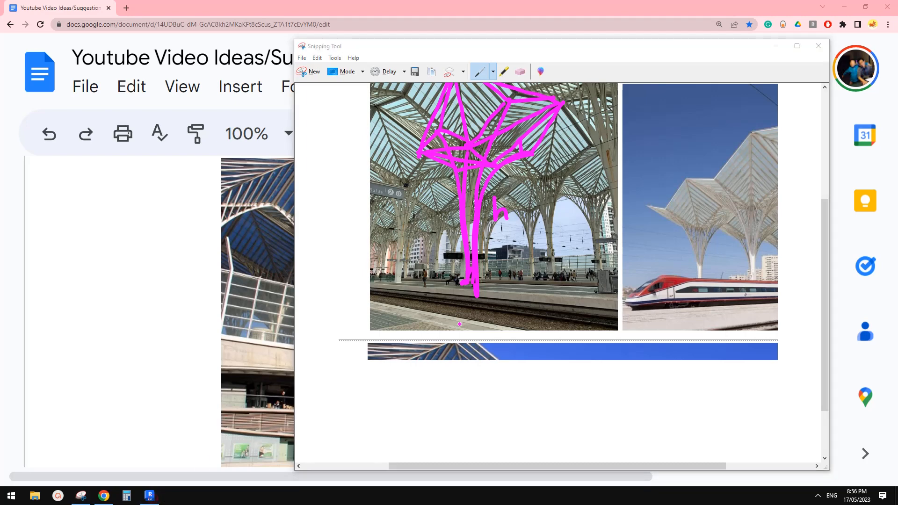
left_click(159, 496)
Step: Connect the origin point and the raised point with a spline through points
middle_click_drag(538, 276, 509, 256, "shift")
scroll(506, 242, "up", 1)
left_click_drag(445, 176, 527, 392)
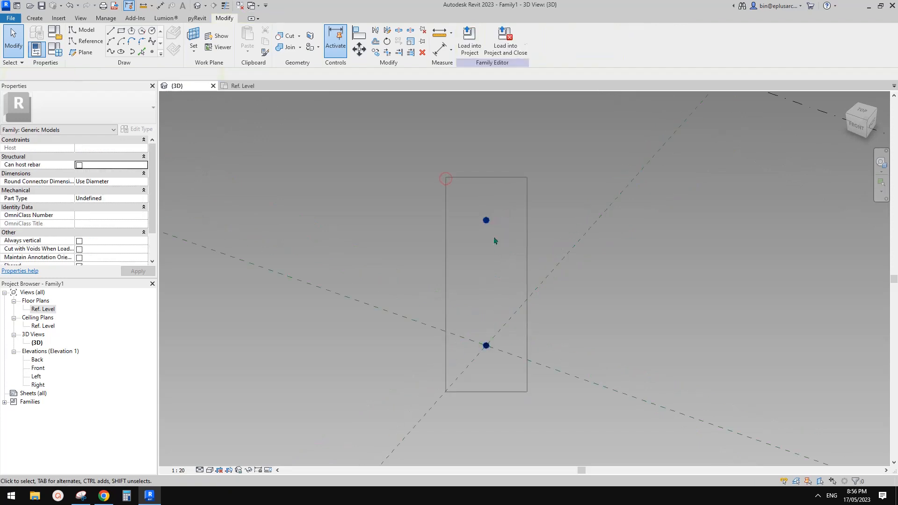
left_click(111, 51)
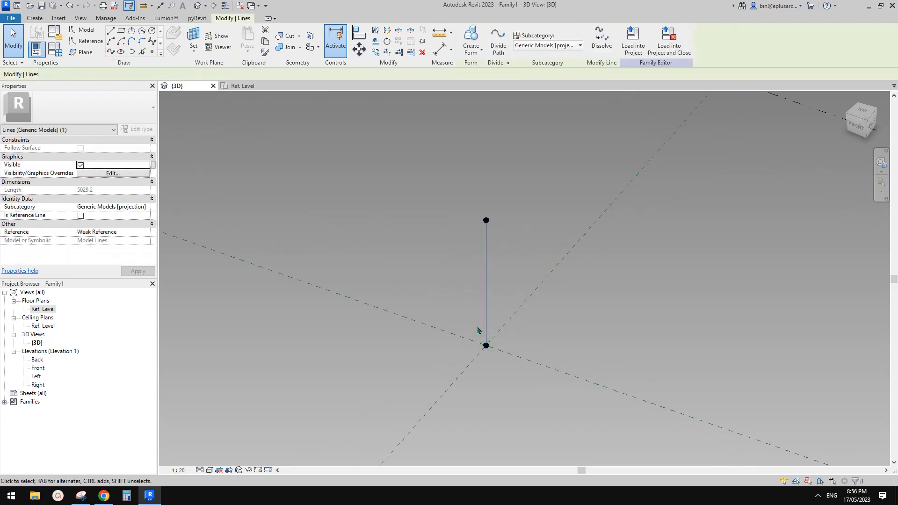
middle_click_drag(505, 242, 481, 240, "shift")
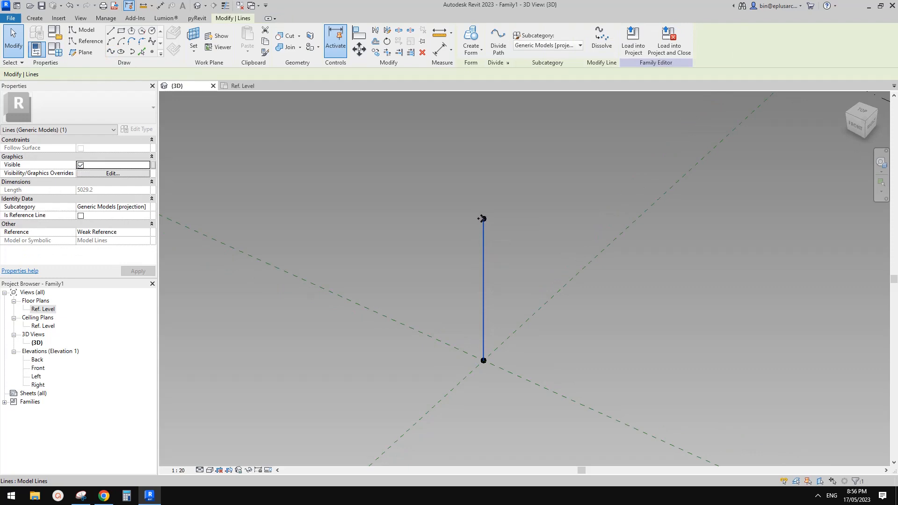
middle_click_drag(482, 217, 490, 216)
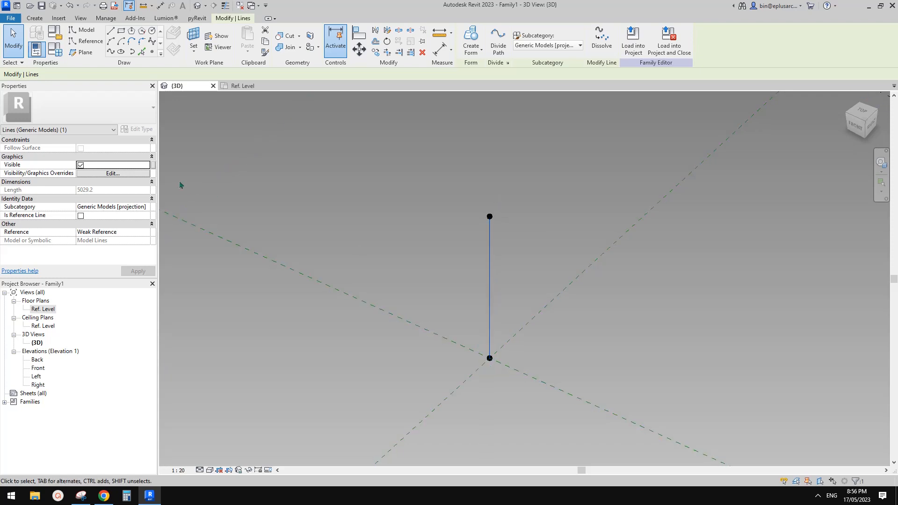
Step: Convert the vertical line between the two points into a reference line
left_click(110, 52)
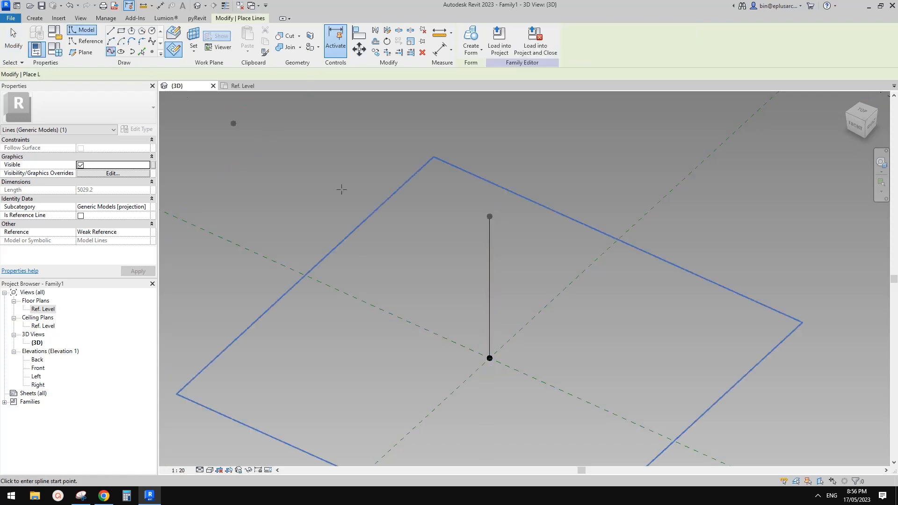
key("Escape")
key("Escape")
left_click(486, 257)
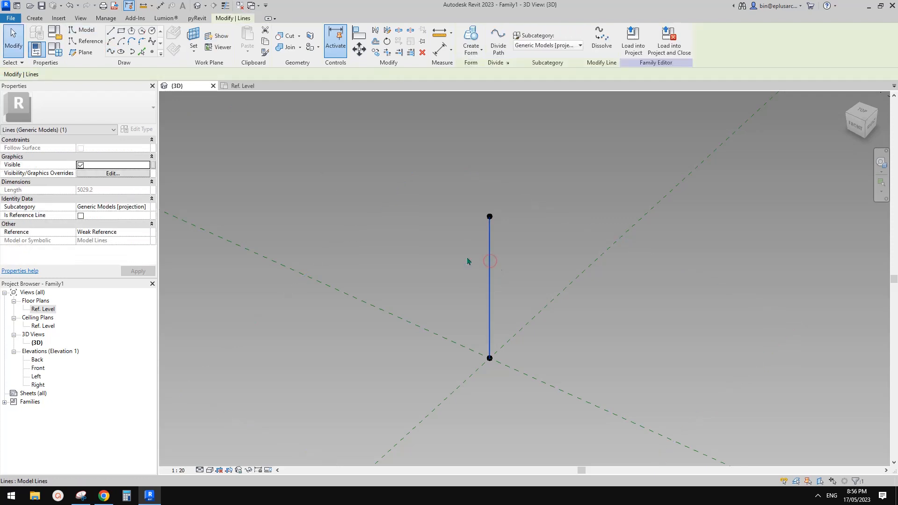
left_click(81, 216)
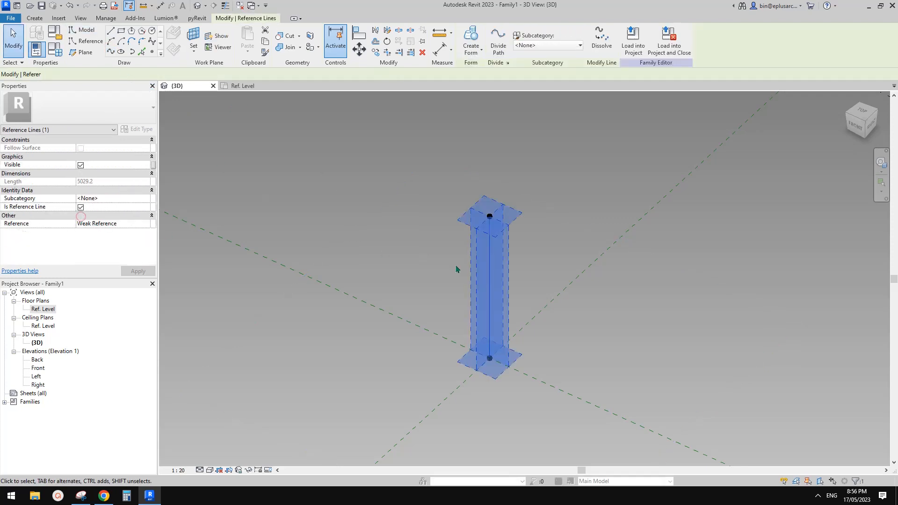
Step: Place a reference point hosted on the vertical reference line, about two-thirds of the way up
left_click(240, 104)
left_click(152, 51)
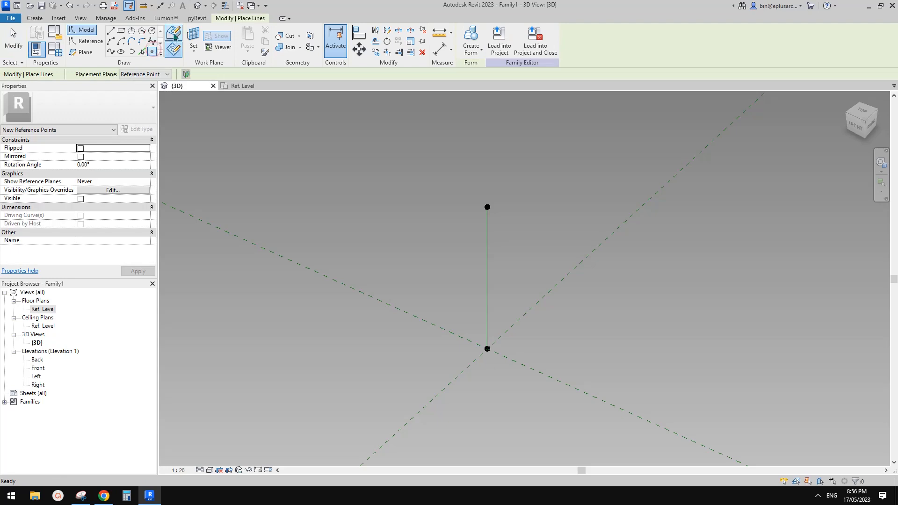
left_click(173, 34)
left_click(487, 254)
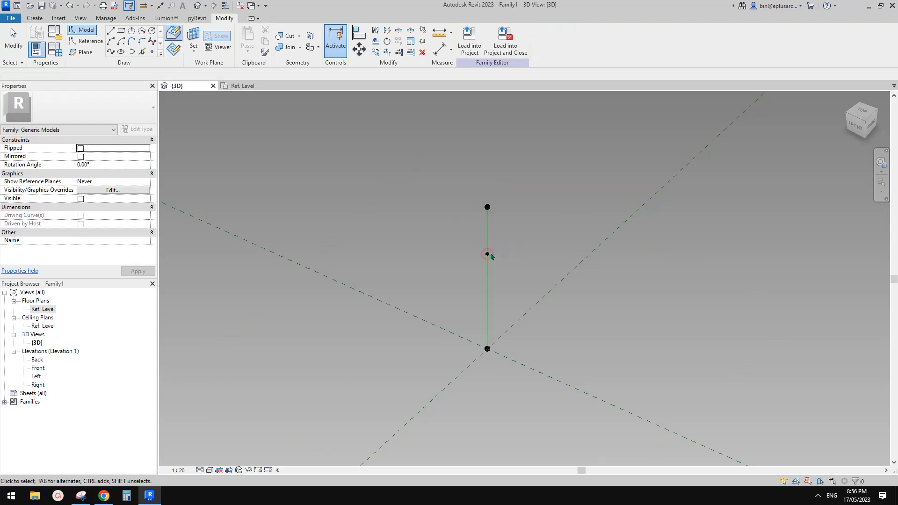
key("Escape")
left_click(488, 255)
mouse_move(500, 260)
middle_mouse_down("shift")
mouse_move(501, 281)
mouse_move(495, 276)
middle_mouse_up("shift")
Step: Check the column in the annotated snip and delete the point hosted partway up the vertical reference line
left_click(82, 500)
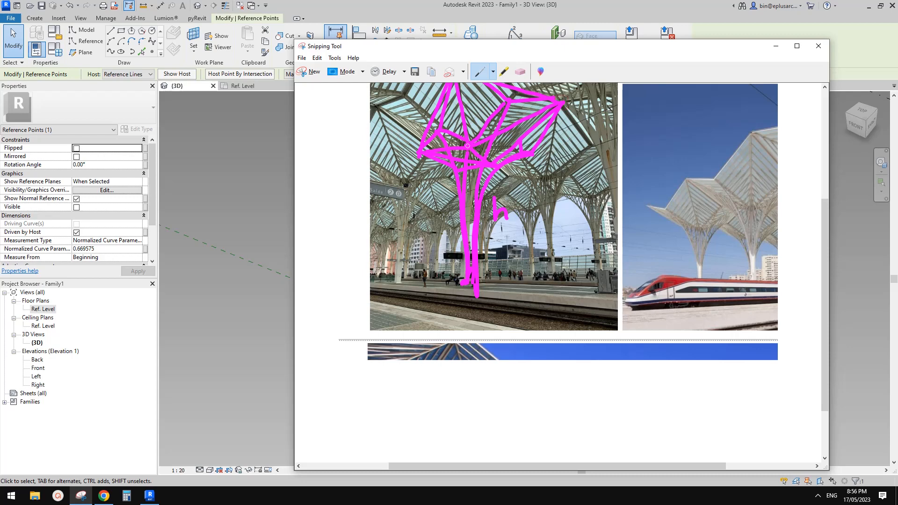
left_click(244, 340)
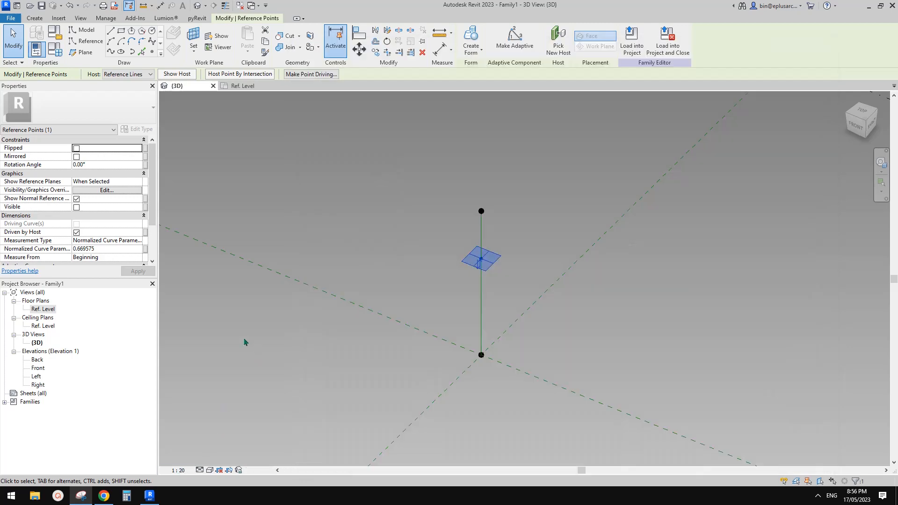
middle_click_drag(511, 274, 546, 272, "shift")
left_click(505, 271)
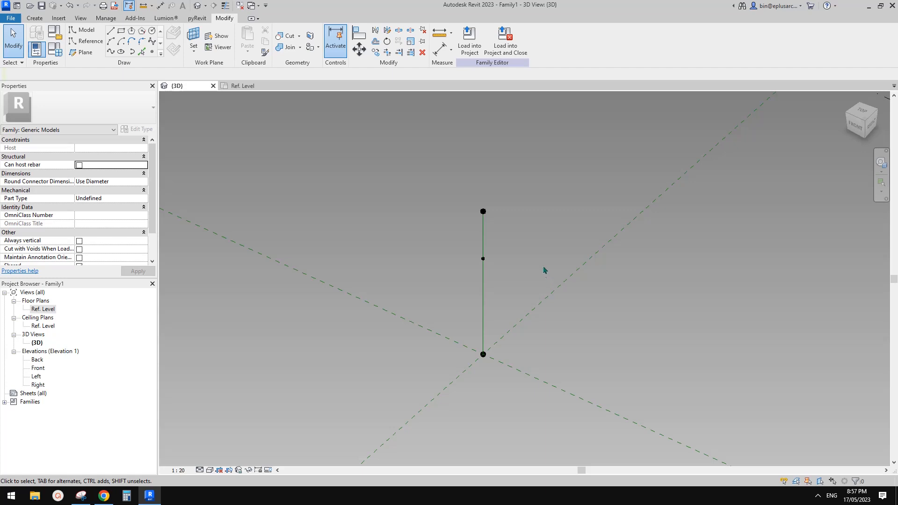
left_click(494, 263)
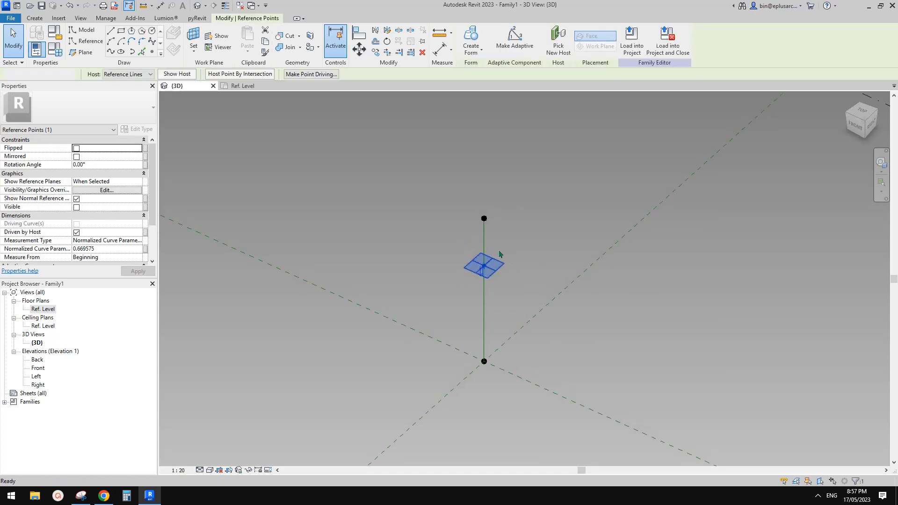
left_click(395, 187)
Step: Set the upper end point of the vertical reference line to show its reference planes Always
left_click(483, 219)
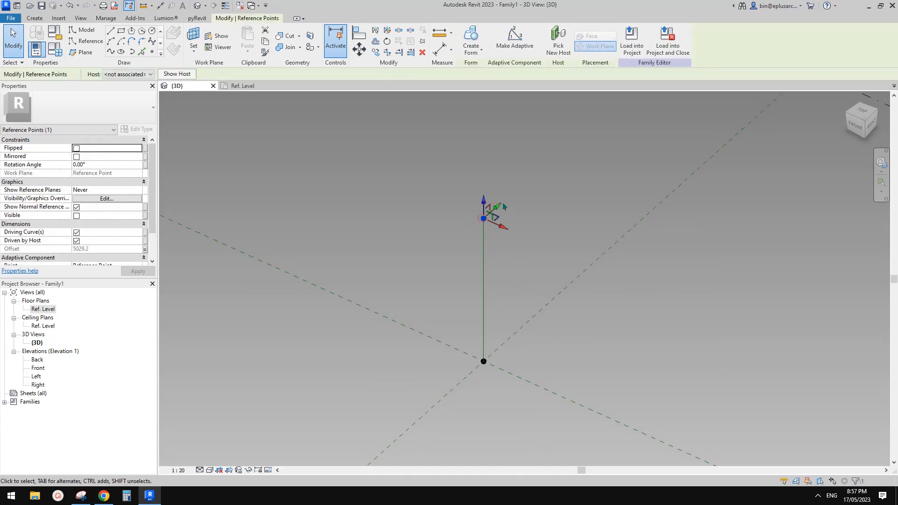
left_click_drag(467, 193, 510, 240)
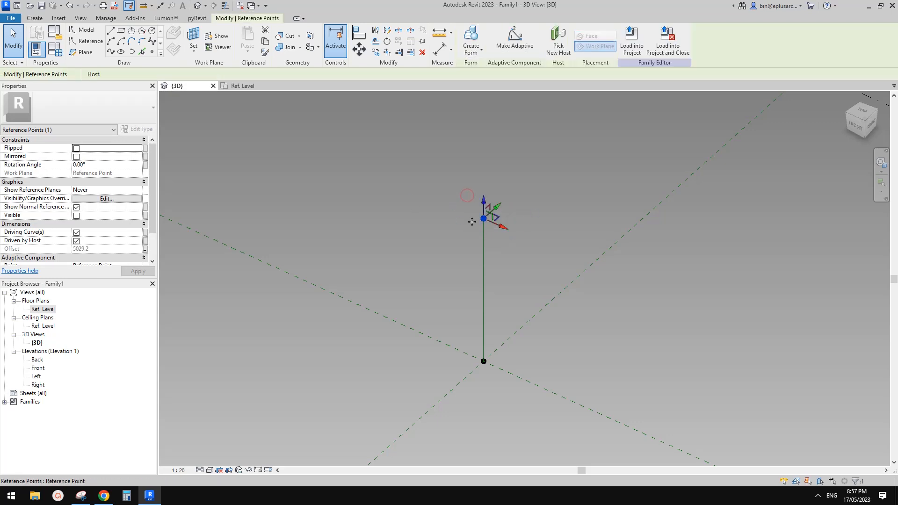
left_click(115, 190)
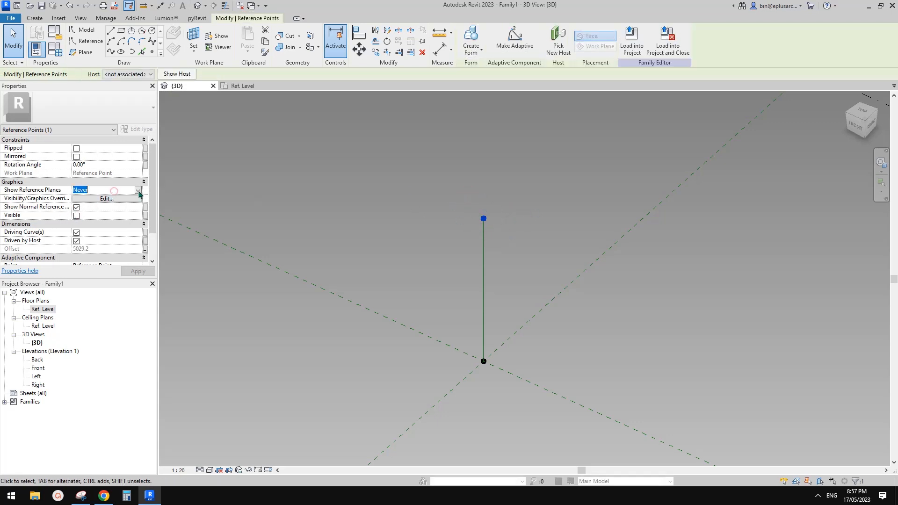
left_click(138, 190)
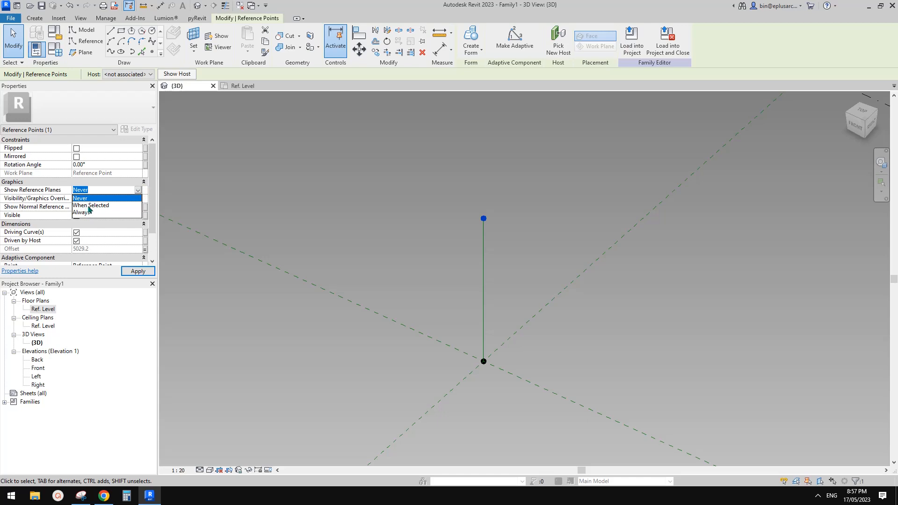
left_click(84, 213)
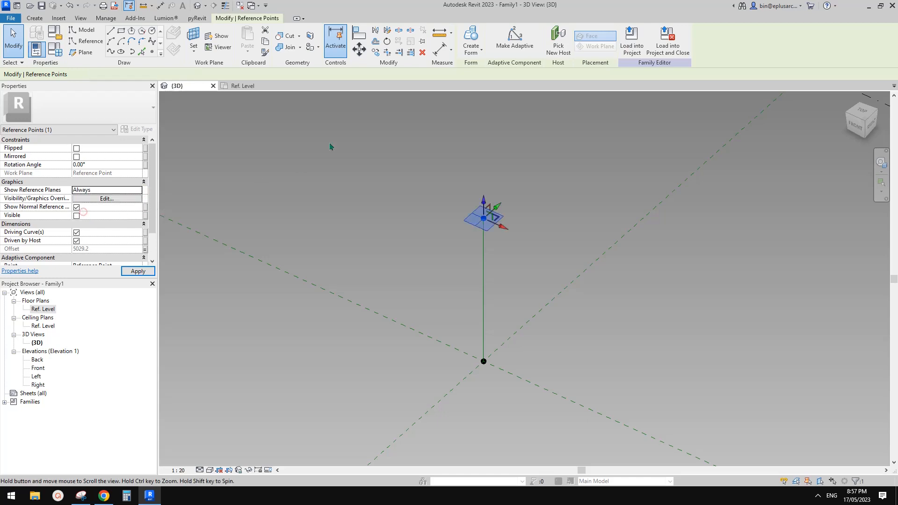
left_click(519, 230)
left_click(483, 217)
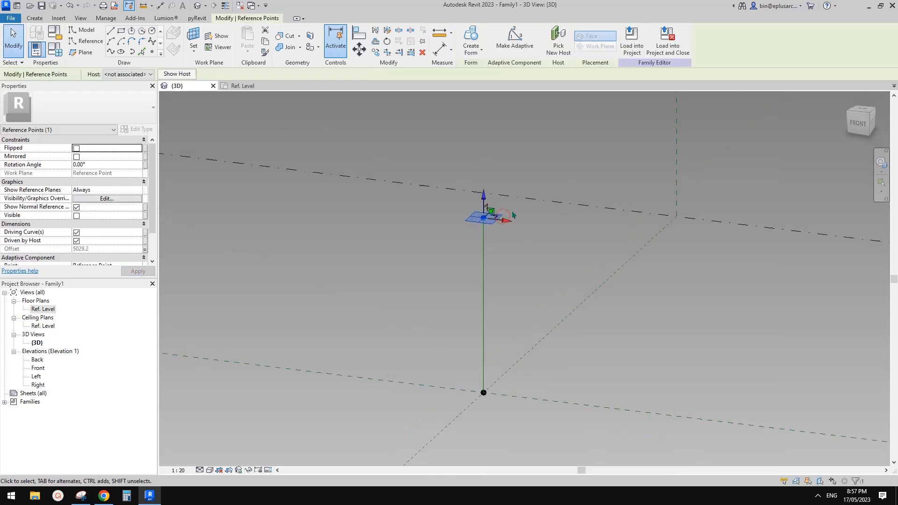
Step: Place a new point hosted on the upper end point's horizontal plane and raise it about 1530 mm above
left_click(151, 52)
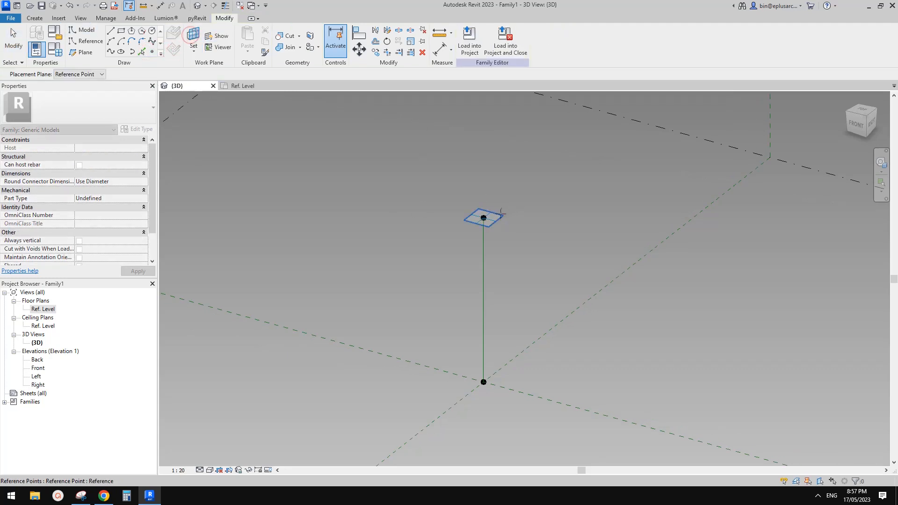
left_click(486, 218)
left_click(483, 218)
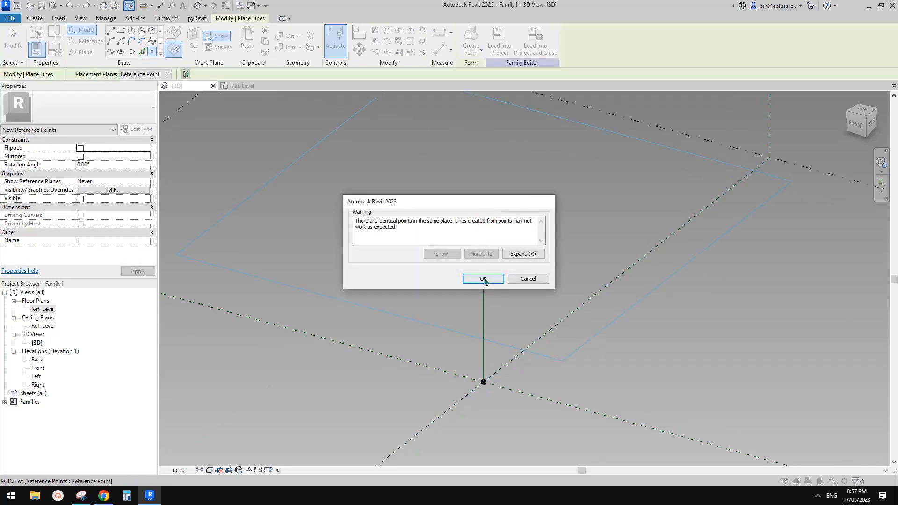
left_click(482, 278)
key("Escape")
key("Escape")
left_click(483, 219)
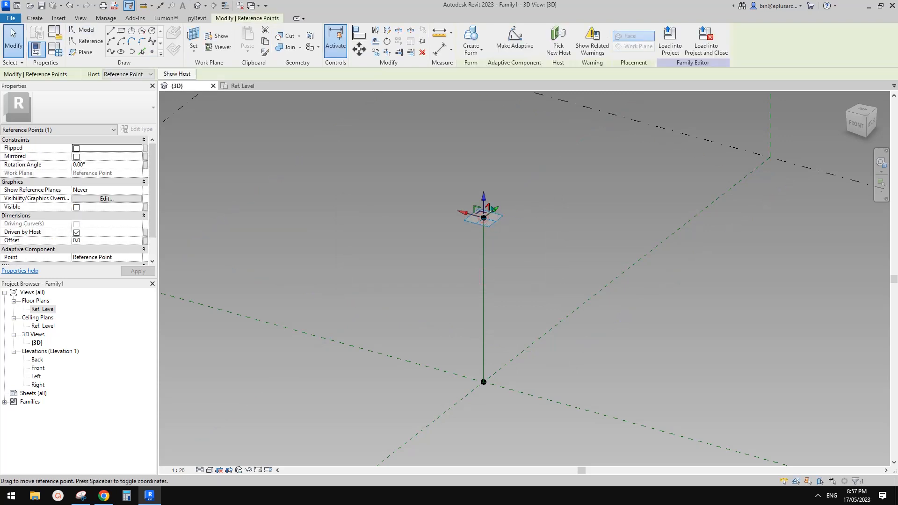
left_click_drag(484, 198, 483, 149)
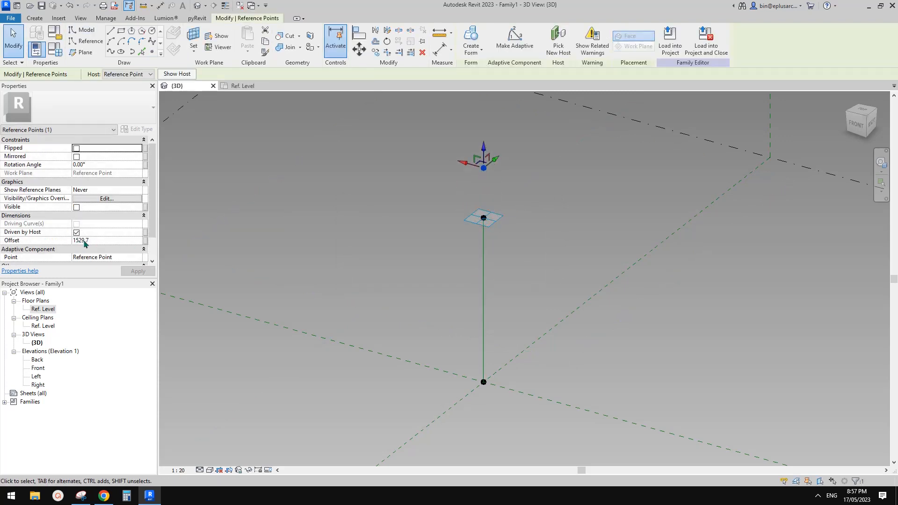
Step: Associate the topmost point's offset with a new length type parameter named H2
left_click(145, 240)
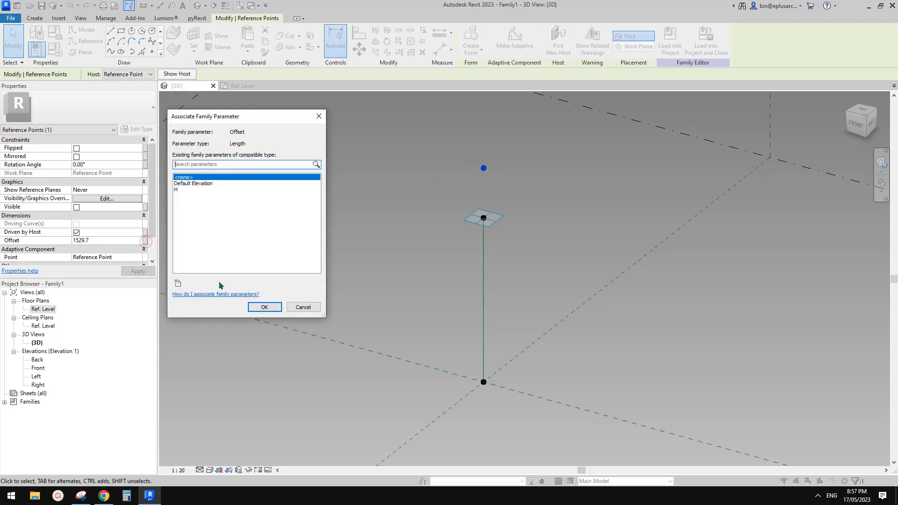
left_click(177, 284)
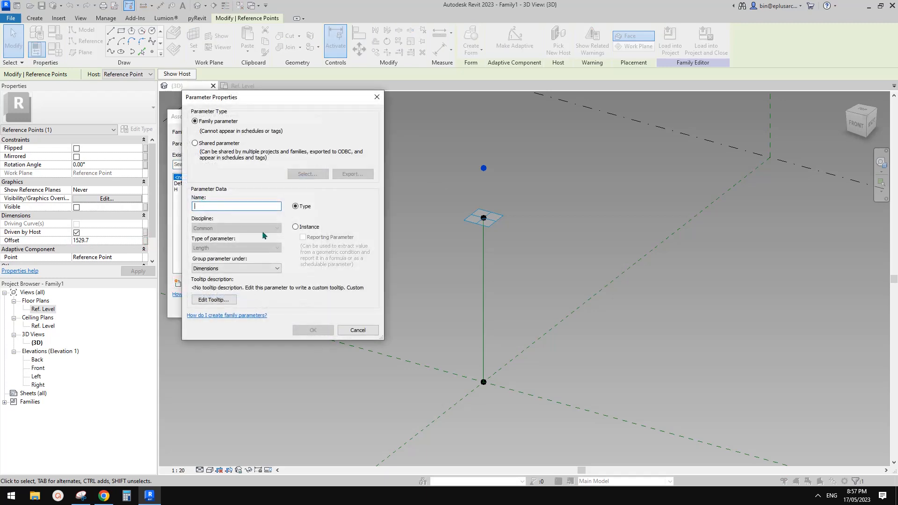
type("h2")
type("2")
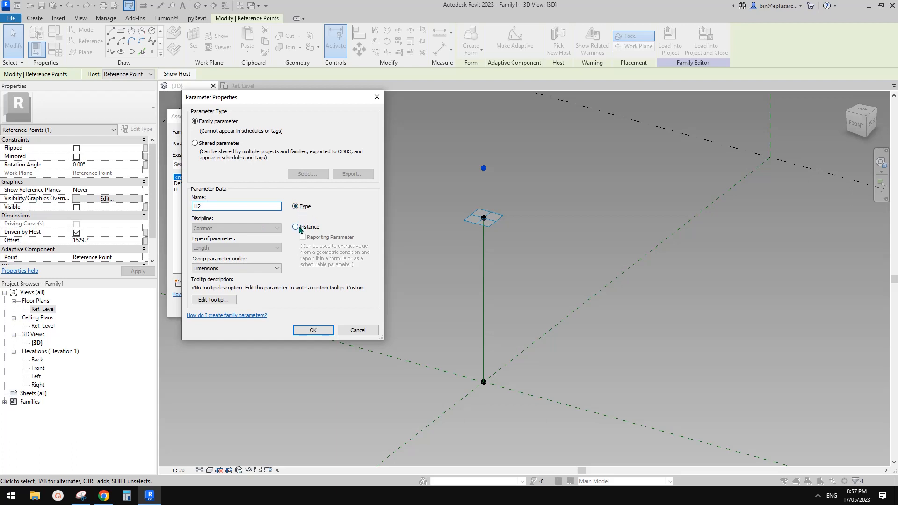
left_click(312, 330)
left_click(264, 307)
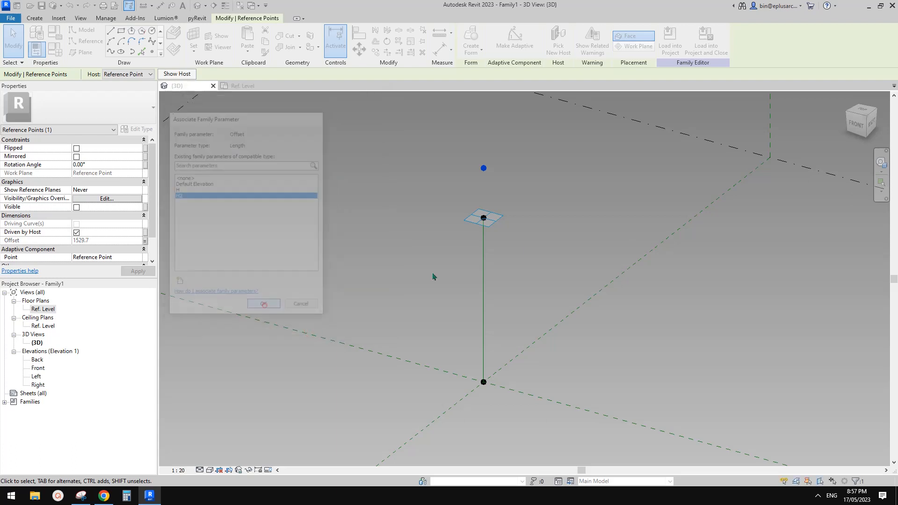
Step: Confirm the topmost point's H2 association and test the rig by raising the vertical line's upper end point to about 5106 mm
left_click(261, 304)
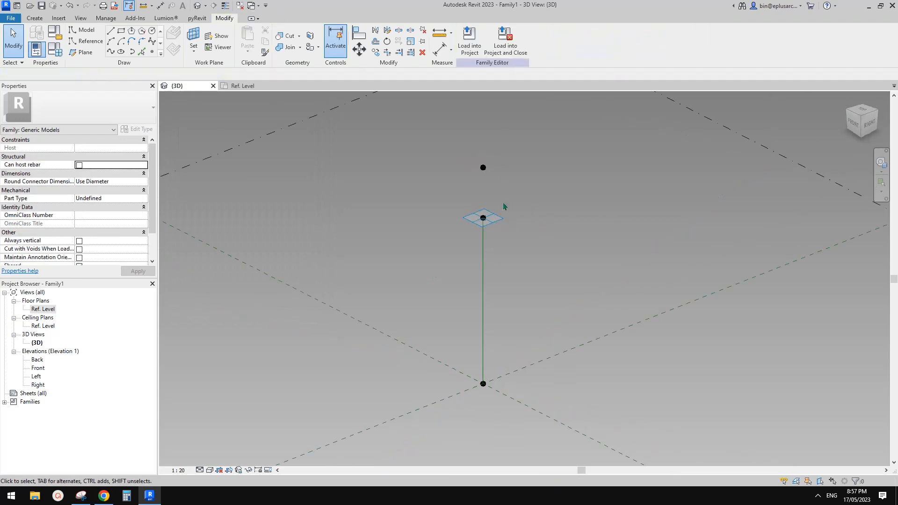
left_click(509, 228)
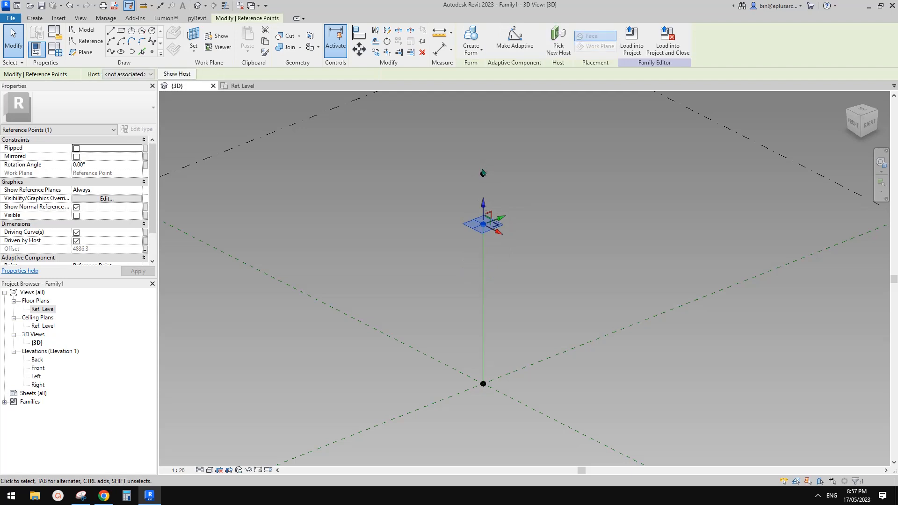
left_click_drag(482, 204, 485, 196)
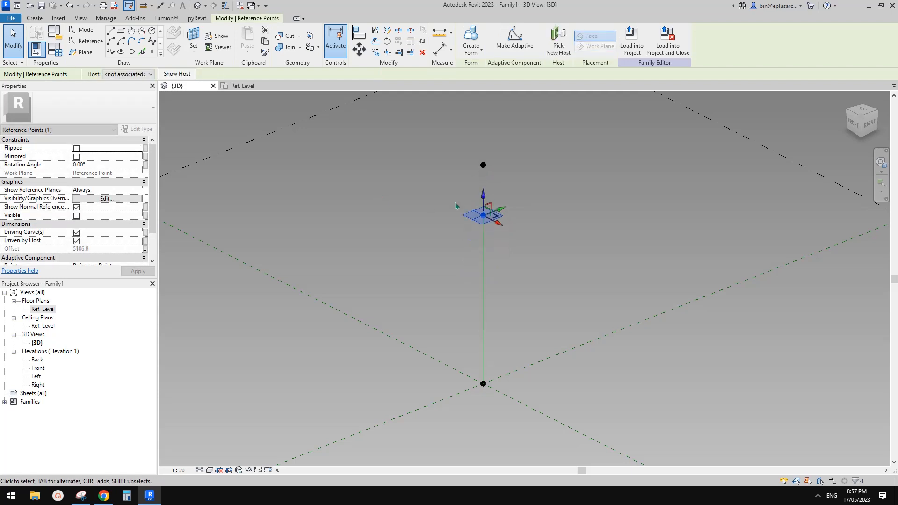
Step: Set the family type parameters H to 4500 mm and H2 to 1500 mm and apply them
left_click(55, 48)
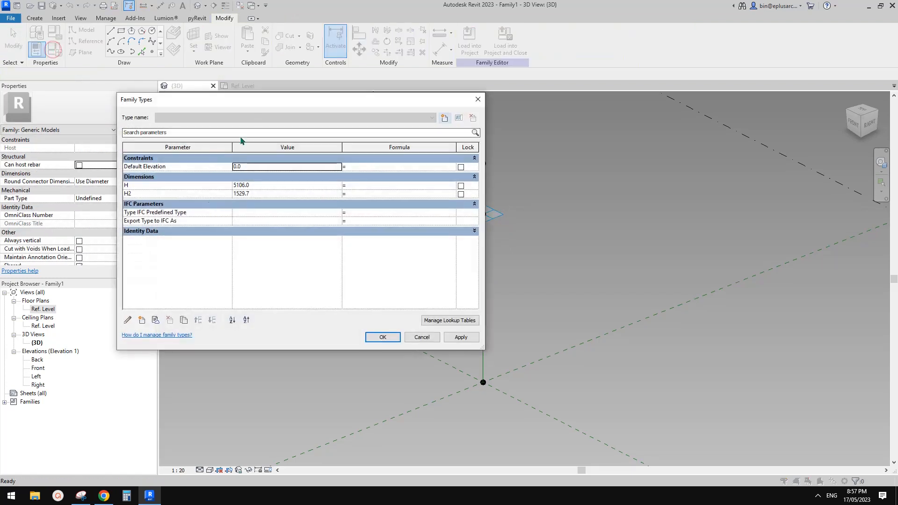
left_click_drag(222, 94, 121, 80)
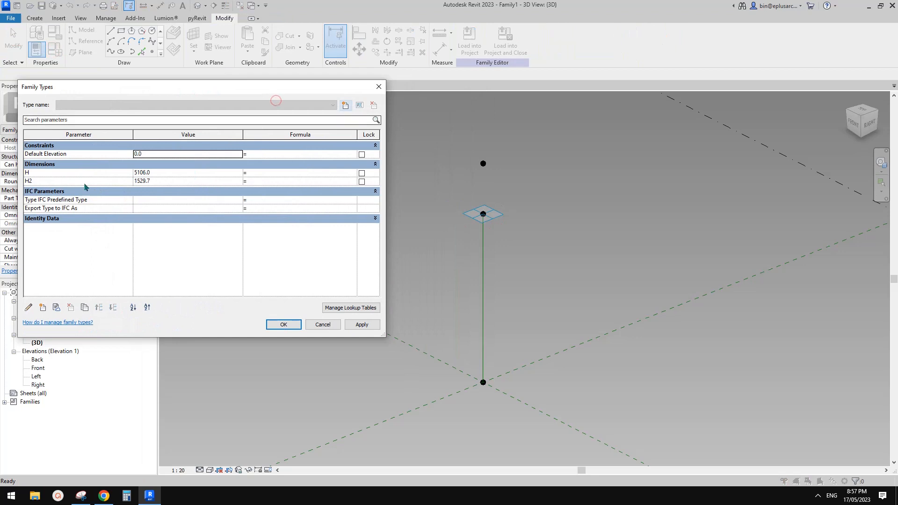
left_click(165, 173)
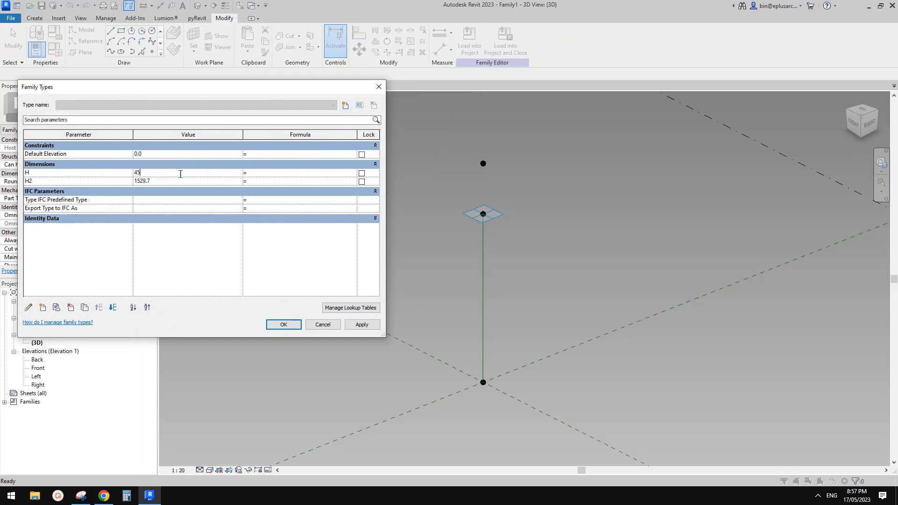
type("4500")
left_click(179, 182)
type("1500")
left_click(355, 323)
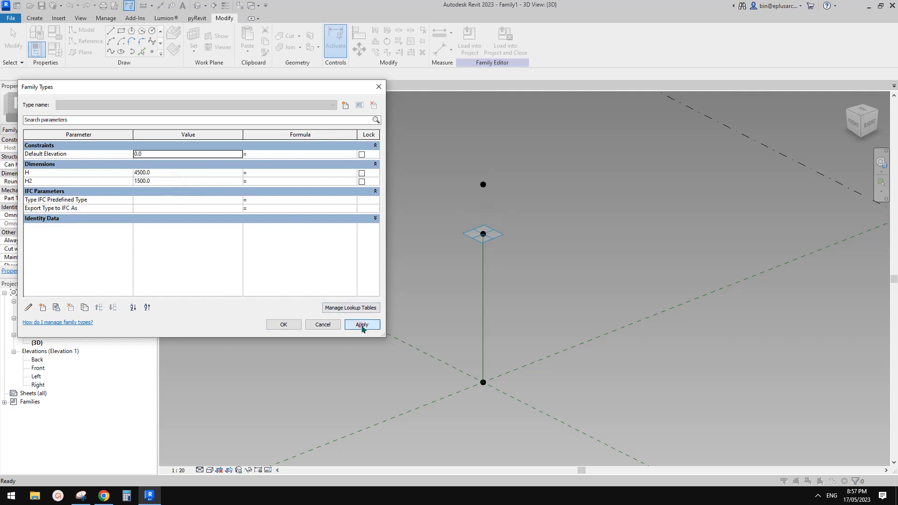
Step: Set the H2 parameter to 2000 mm, apply it and close the family types
left_click(167, 181)
type("200")
left_click(355, 324)
left_click(294, 323)
Step: Set the topmost reference point to show its reference planes Always
middle_click_drag(572, 235, 570, 223, "shift")
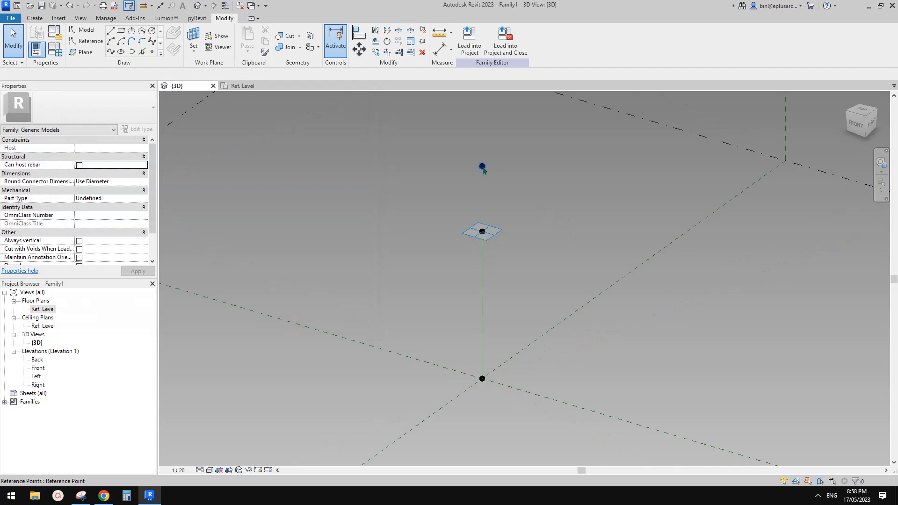
left_click(482, 168)
mouse_move(305, 138)
middle_mouse_down("shift")
mouse_move(325, 153)
mouse_move(324, 140)
middle_mouse_up("shift")
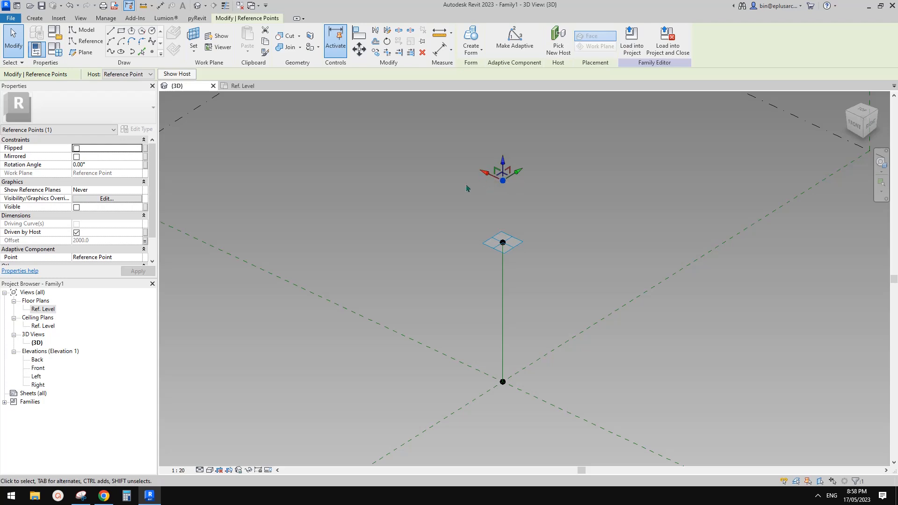
left_click(427, 188)
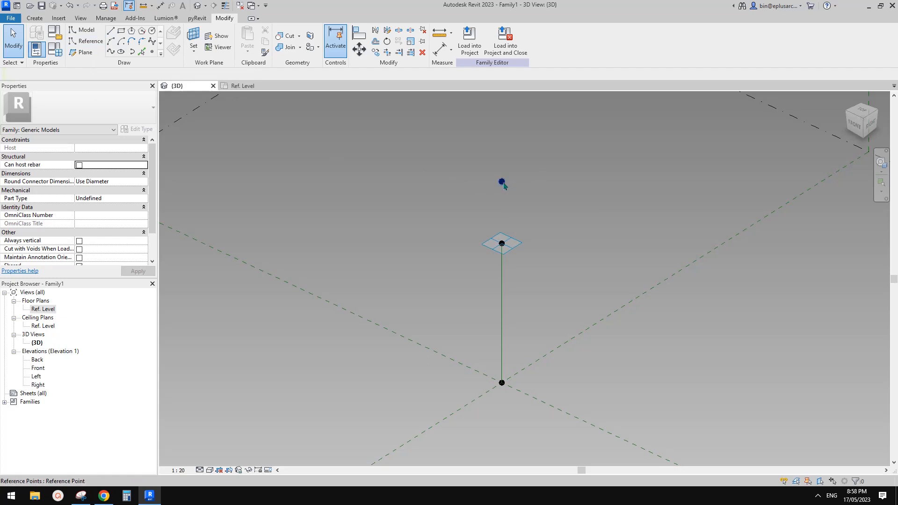
left_click(502, 182)
left_click(140, 192)
left_click(87, 215)
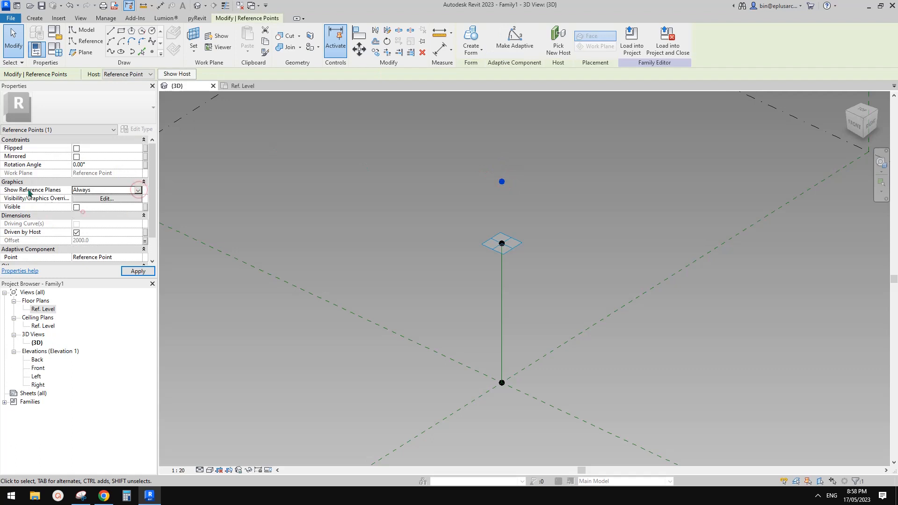
left_click(552, 192)
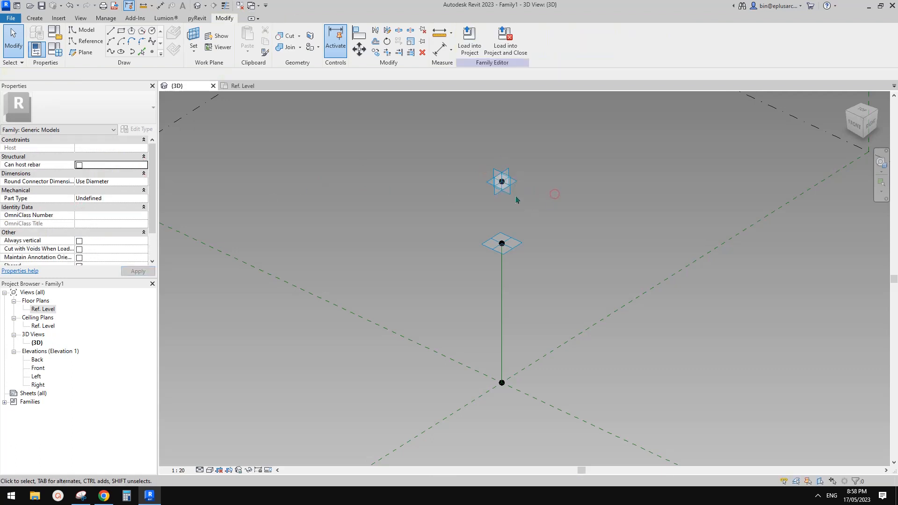
Step: Draw a reference-line circle of radius 3300 mm centred on the topmost point, using that point's horizontal reference plane as the work plane
middle_click_drag(514, 194, 538, 198, "shift")
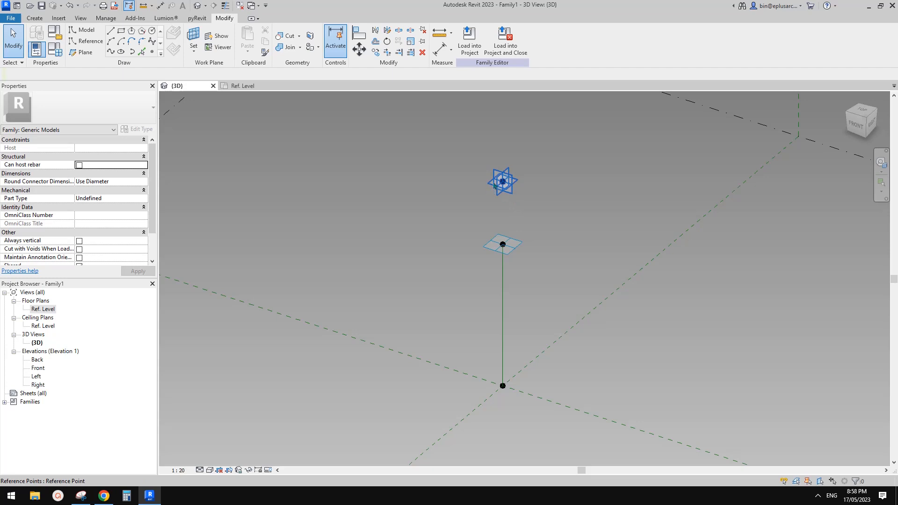
middle_click_drag(483, 192, 474, 201, "shift")
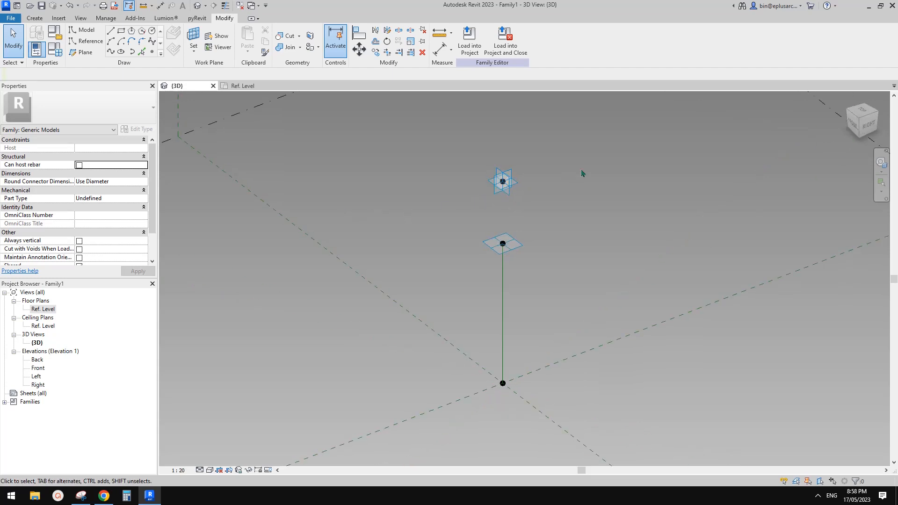
middle_click_drag(581, 173, 524, 191, "shift")
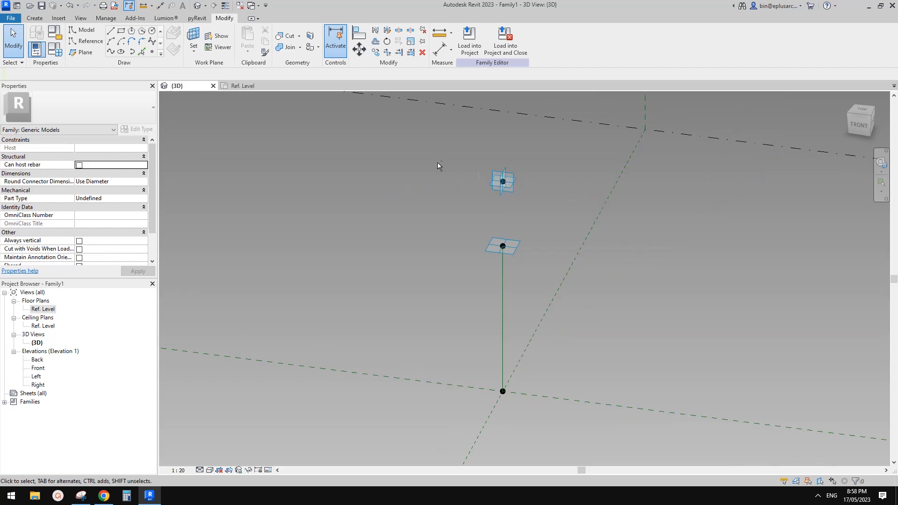
left_click(85, 42)
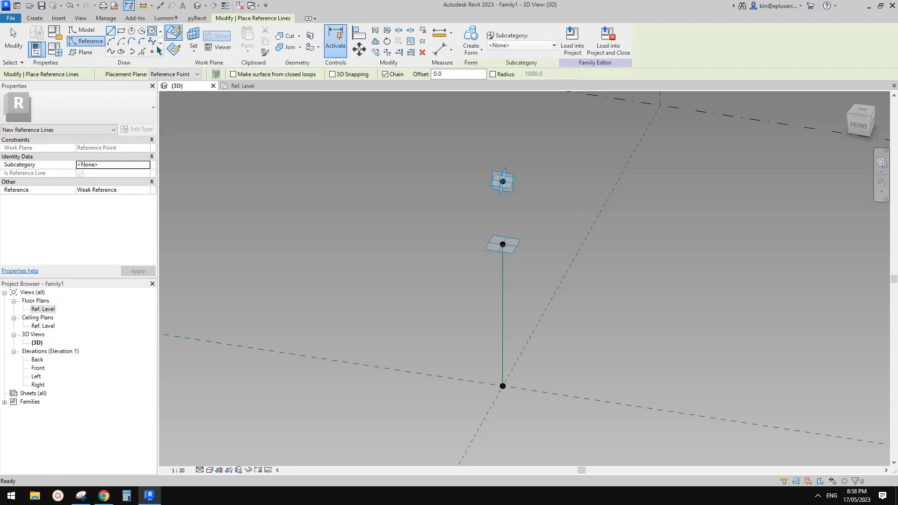
left_click(152, 31)
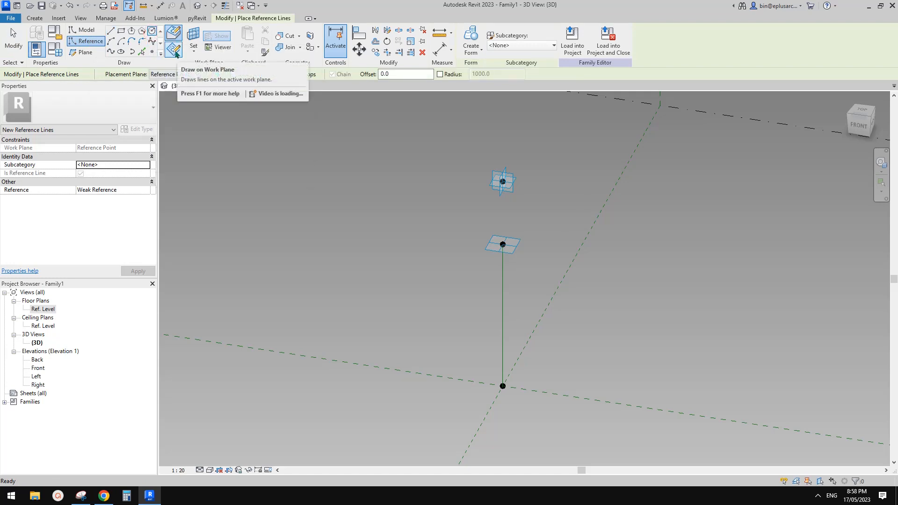
left_click(177, 53)
left_click(193, 36)
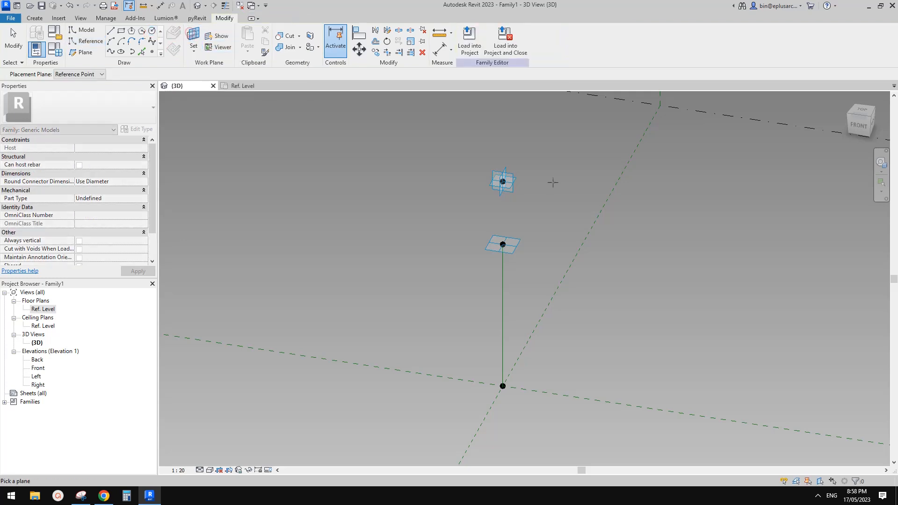
middle_click_drag(523, 177, 464, 182, "shift")
left_click(518, 183)
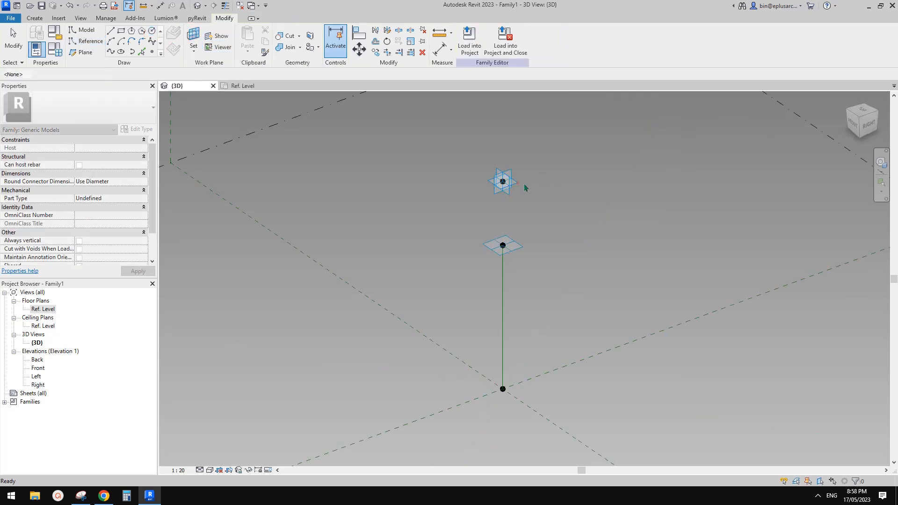
left_click(508, 186)
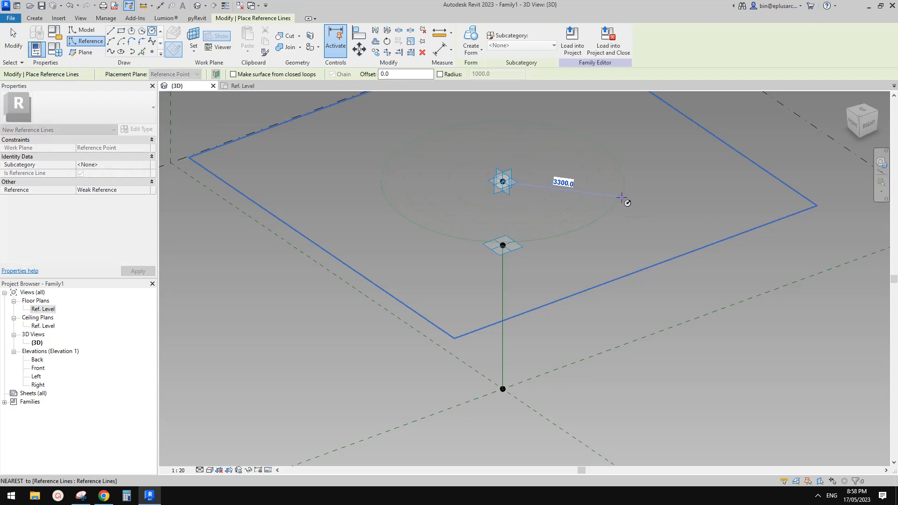
middle_click_drag(539, 159, 543, 170, "shift")
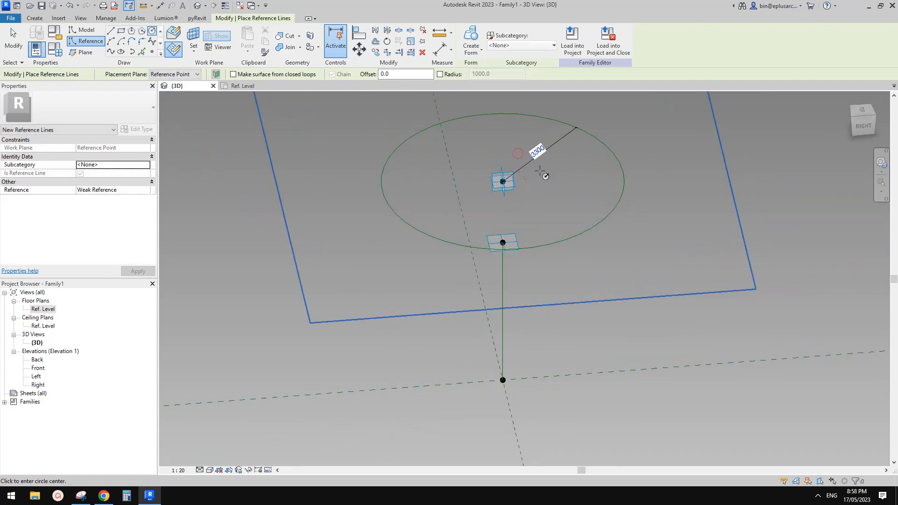
key("Escape")
key("Escape")
Step: Label the circle's radius dimension with a new type parameter named R
left_click(544, 159)
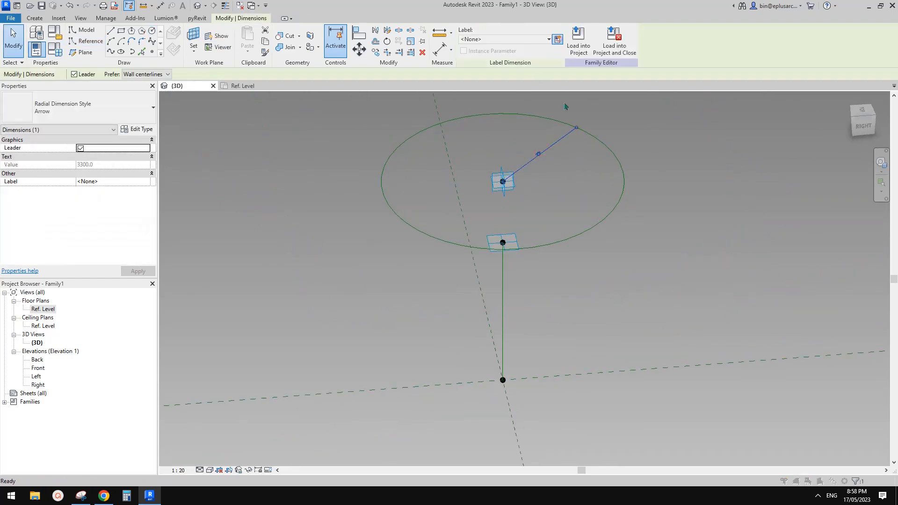
left_click(557, 39)
type("R")
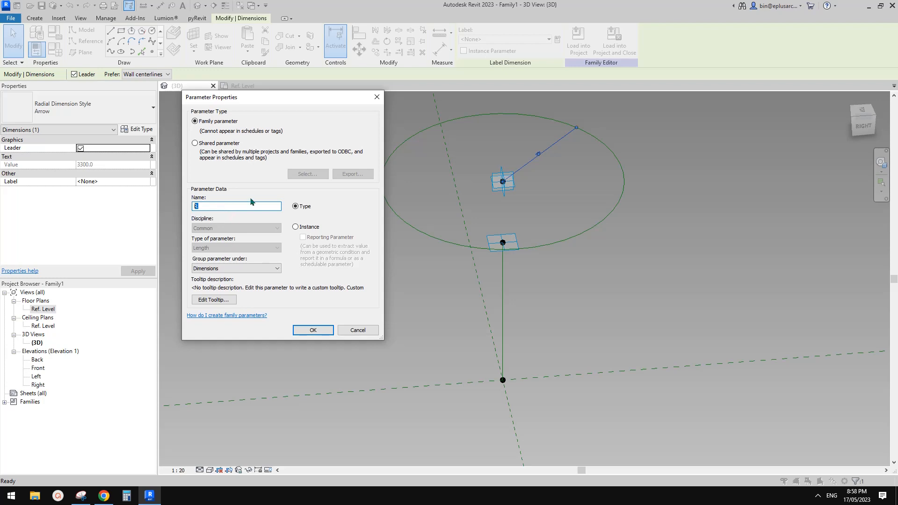
left_click(312, 330)
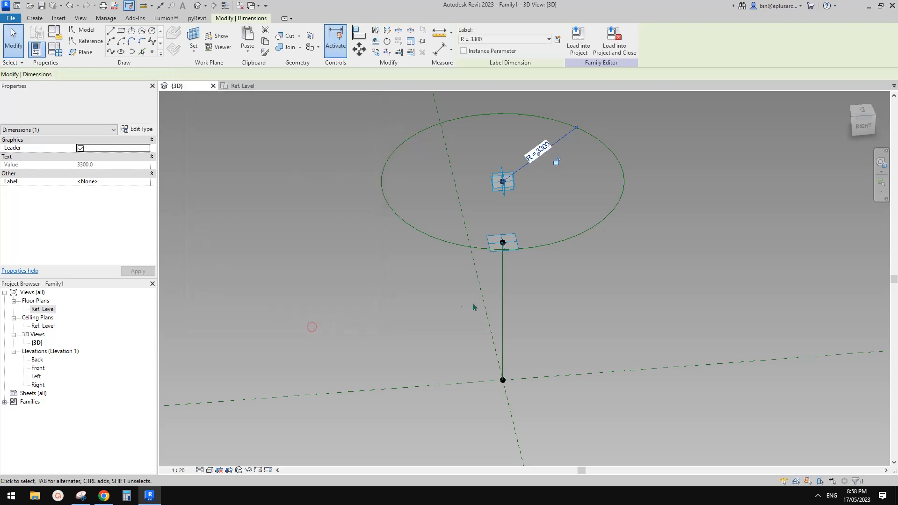
key("Escape")
Step: Divide the reference circle's path into 4 nodes
middle_click_drag(513, 296, 525, 276, "shift")
middle_click_drag(548, 177, 539, 178, "shift")
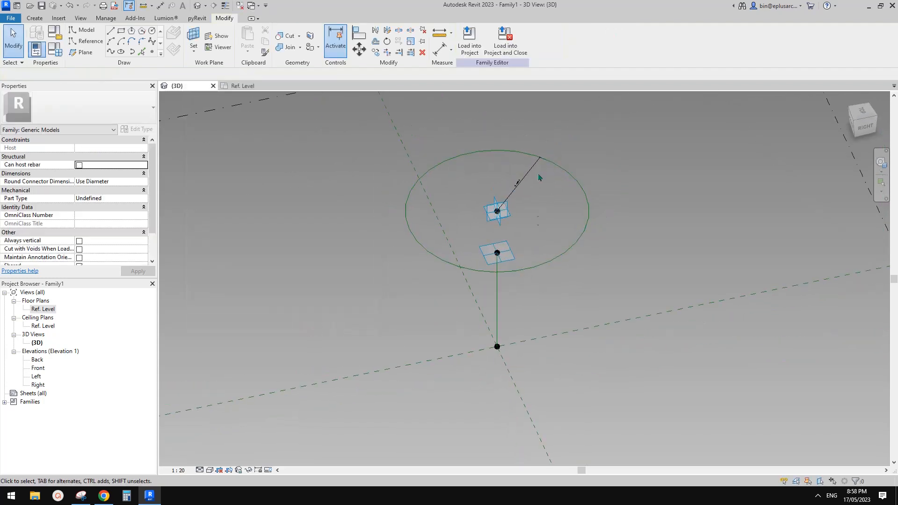
left_click(588, 208)
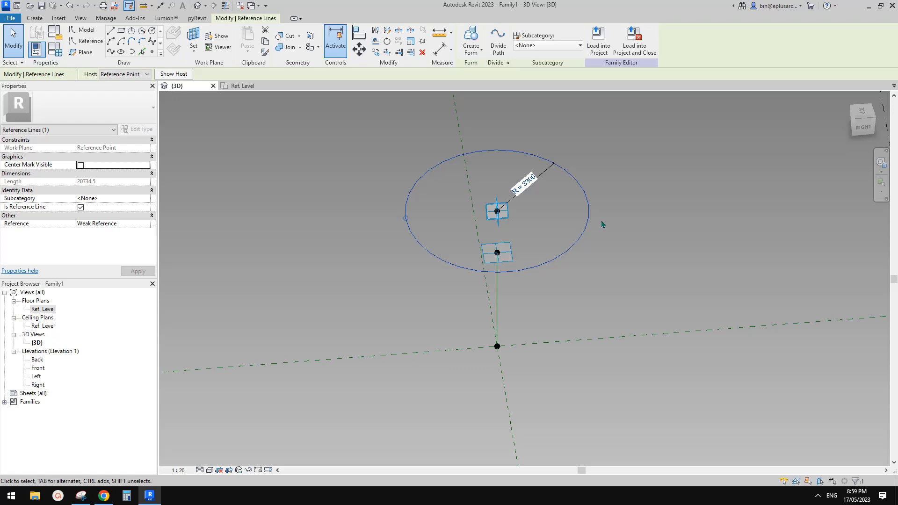
left_click(498, 41)
left_click(574, 217)
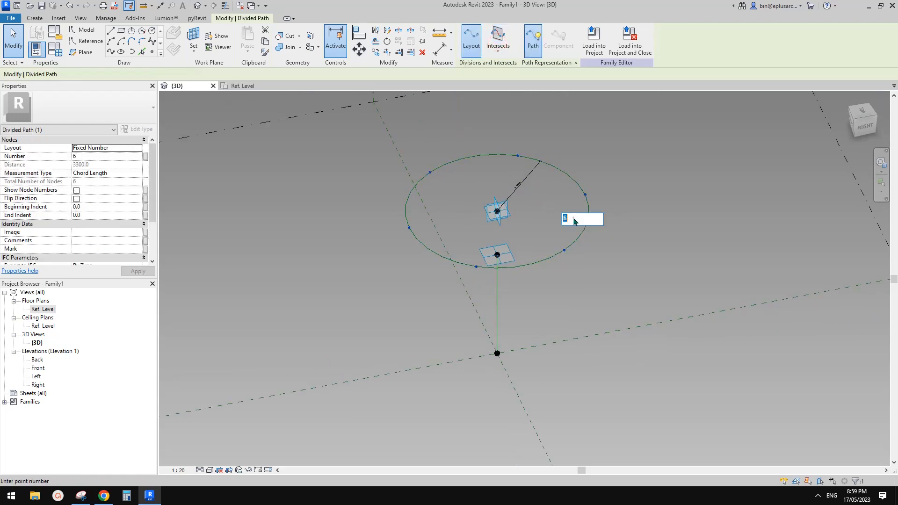
type("4")
key("Return")
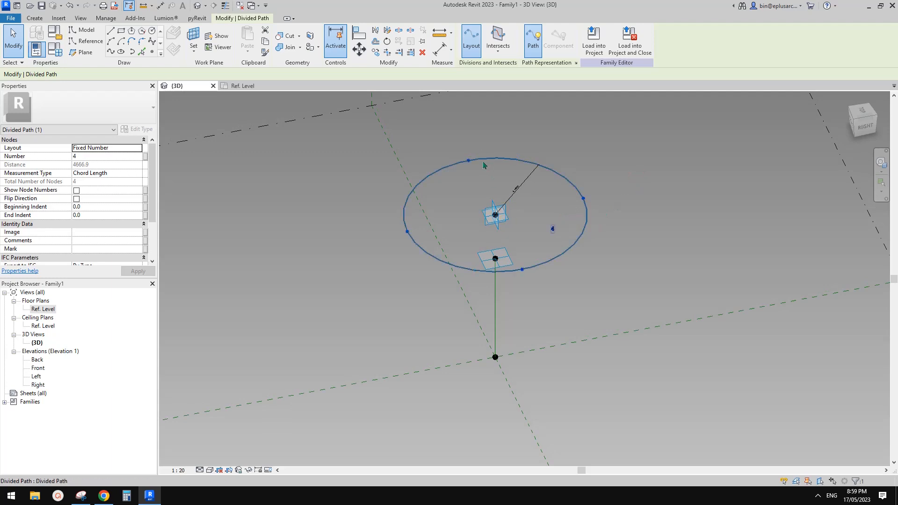
left_click(424, 220)
Step: Place a reference point on each of the four division nodes of the circle, with drawing on faces enabled
middle_click_drag(431, 227, 495, 215, "shift")
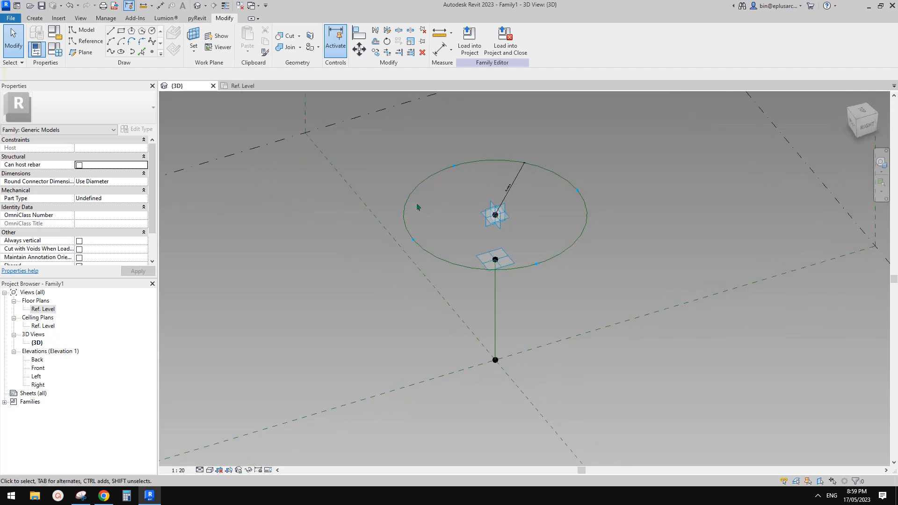
middle_click_drag(438, 199, 511, 117)
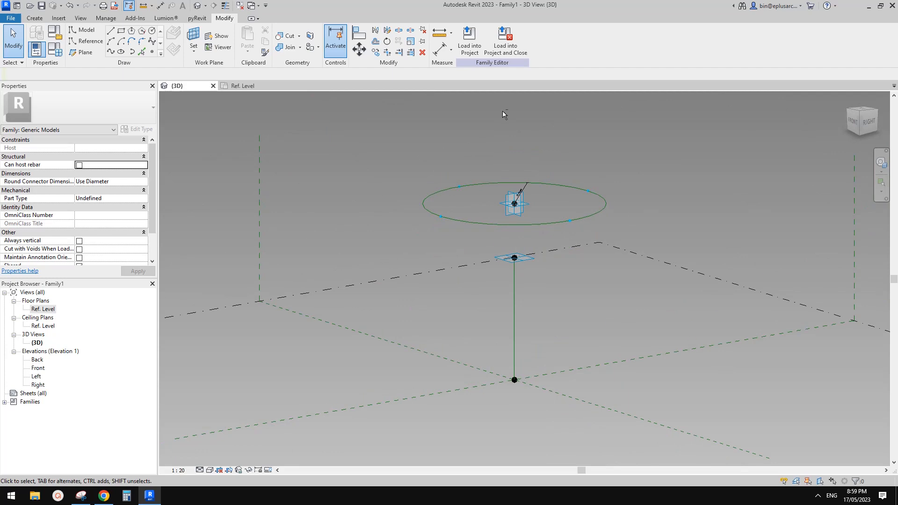
middle_click_drag(502, 111, 458, 237, "shift")
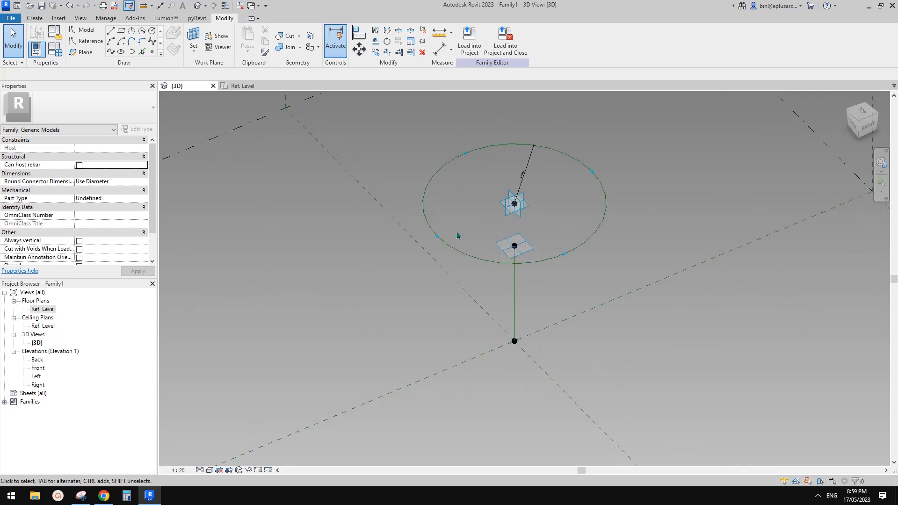
left_click(151, 53)
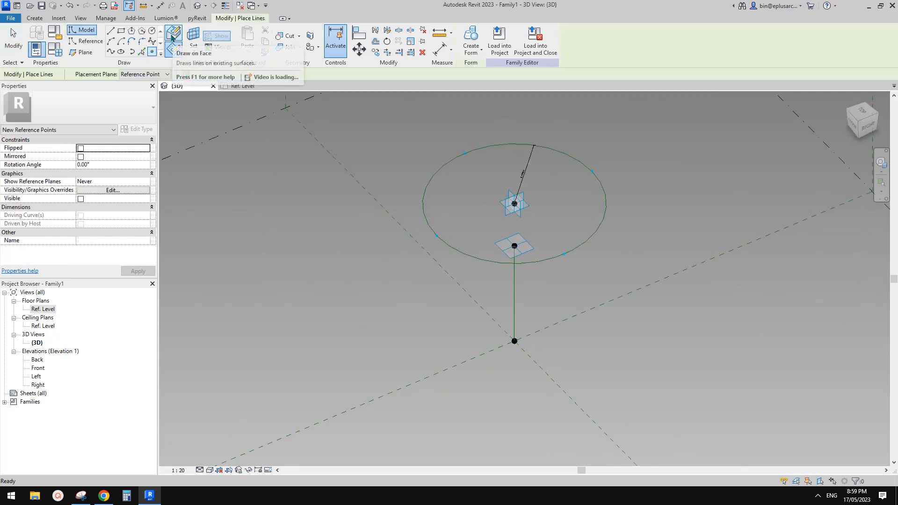
left_click(173, 34)
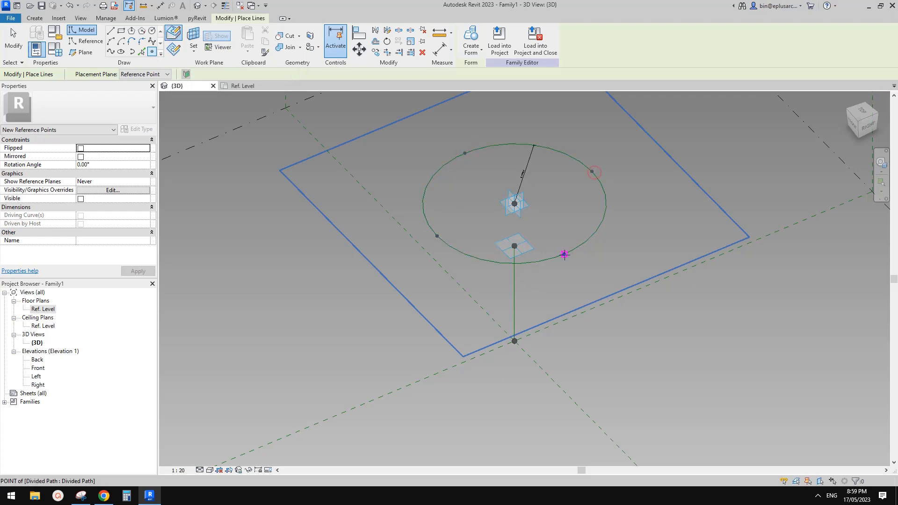
key("Escape")
left_click(559, 153)
Step: Set the circle's radius dimension, labelled R, to 4000 mm
scroll(557, 167, "up", 1)
middle_click_drag(578, 189, 563, 203, "shift")
left_click(548, 201)
left_click(553, 190)
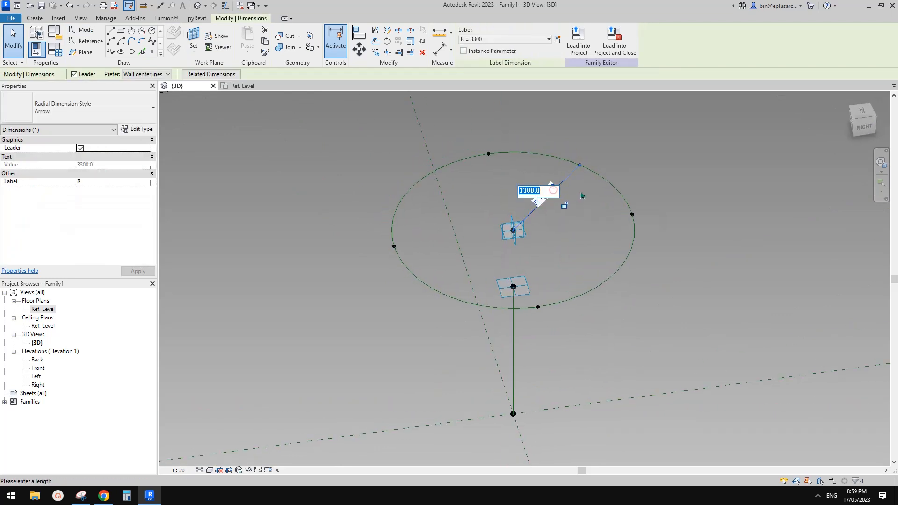
type("40")
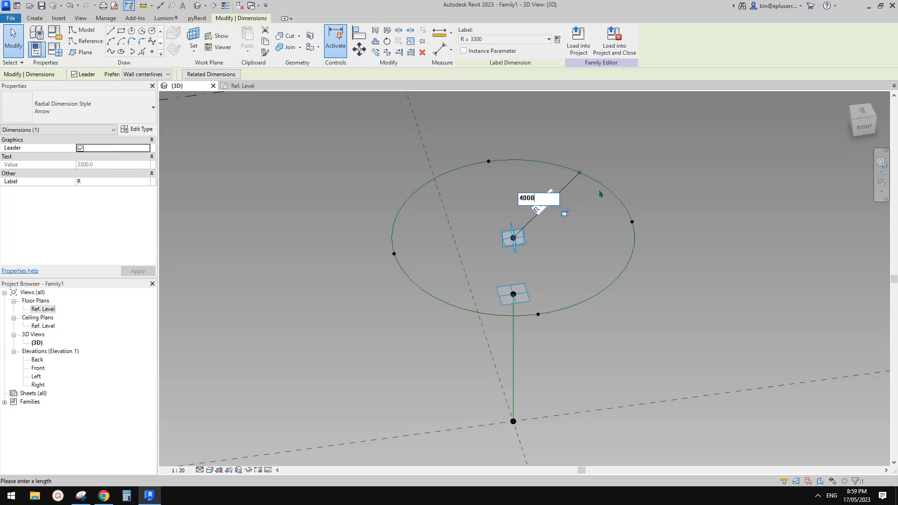
key("Return")
left_click(500, 155)
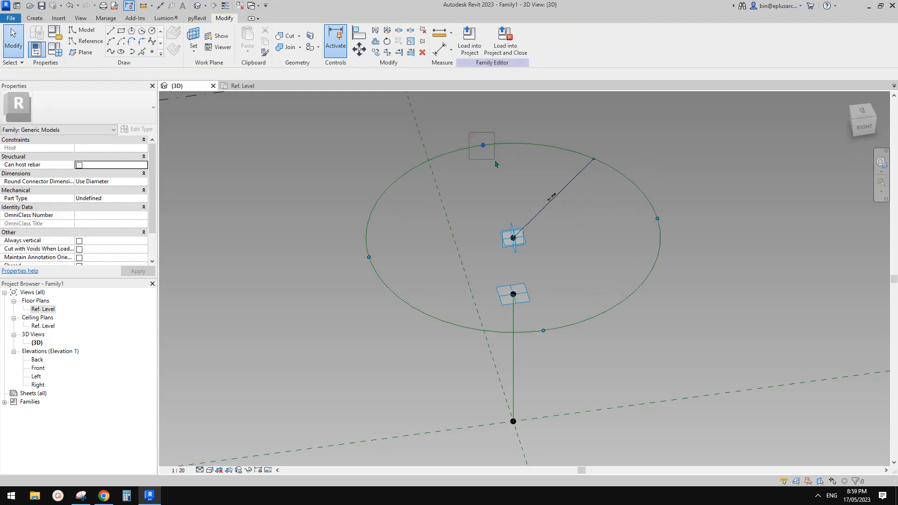
left_click(484, 145)
left_click_drag(457, 126, 494, 153)
left_click_drag(648, 176, 670, 235)
scroll(583, 219, "down", 1)
middle_click_drag(551, 218, 583, 209, "shift")
left_click(478, 183)
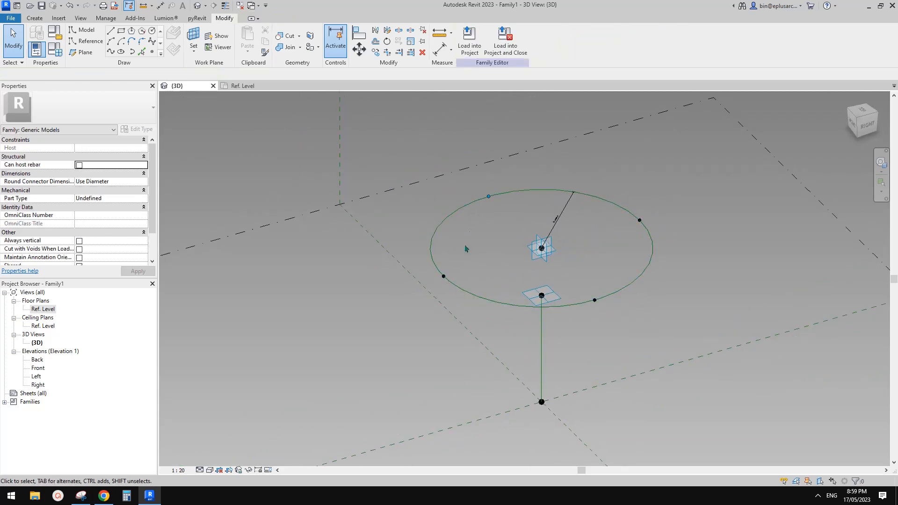
Step: Connect each pair of adjacent points on the circle with a spline through points, forming a closed four-sided outline
left_click_drag(414, 270, 473, 299)
left_click_drag(580, 281, 619, 309, "ctrl")
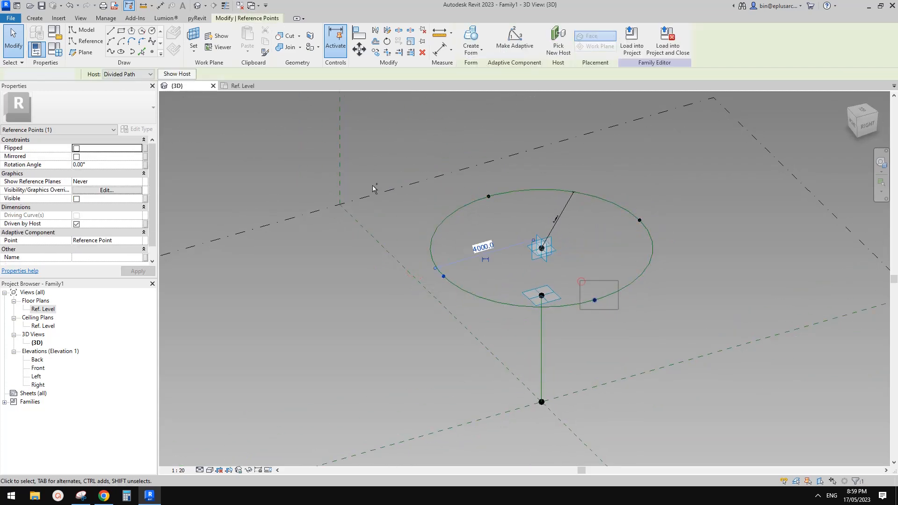
left_click(111, 52)
left_click_drag(476, 183, 523, 214)
left_click_drag(631, 195, 663, 243, "ctrl")
left_click(110, 52)
left_click_drag(403, 151, 491, 306)
left_click(110, 52)
left_click_drag(617, 183, 668, 239)
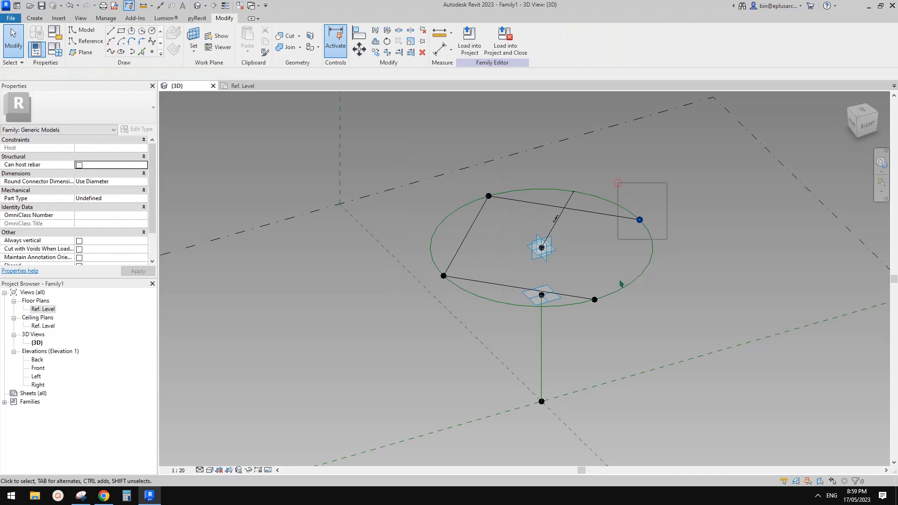
left_click_drag(579, 272, 617, 327, "ctrl")
left_click(110, 53)
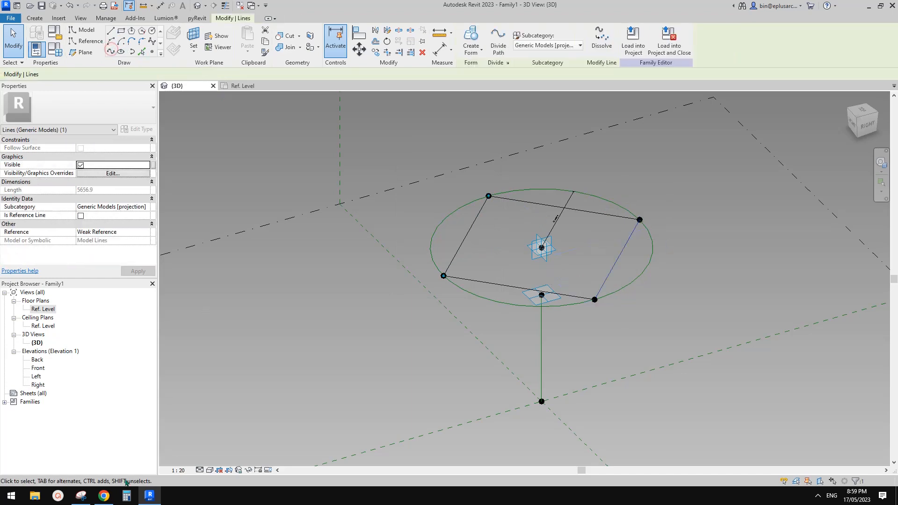
Step: Check the annotated canopy photo in Snipping Tool, and convert the four lines of the square in Revit to reference lines
left_click(82, 495)
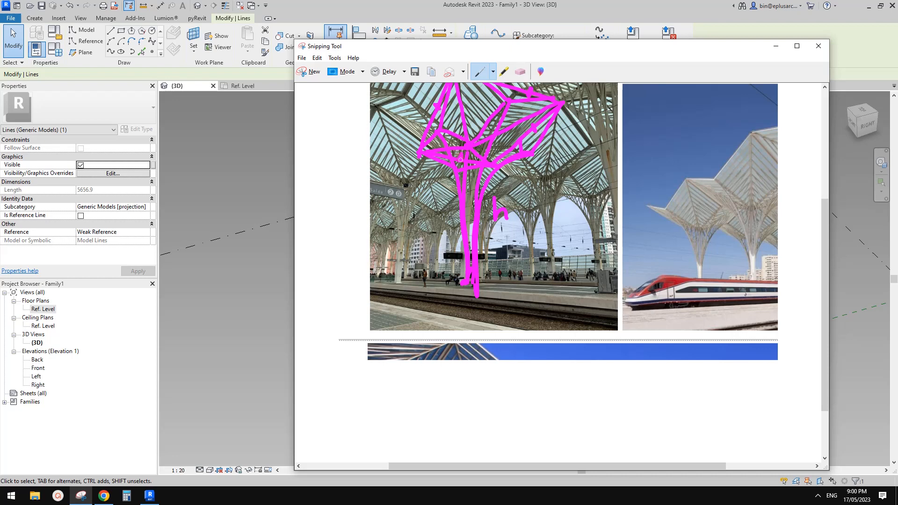
left_click(152, 498)
key("Escape")
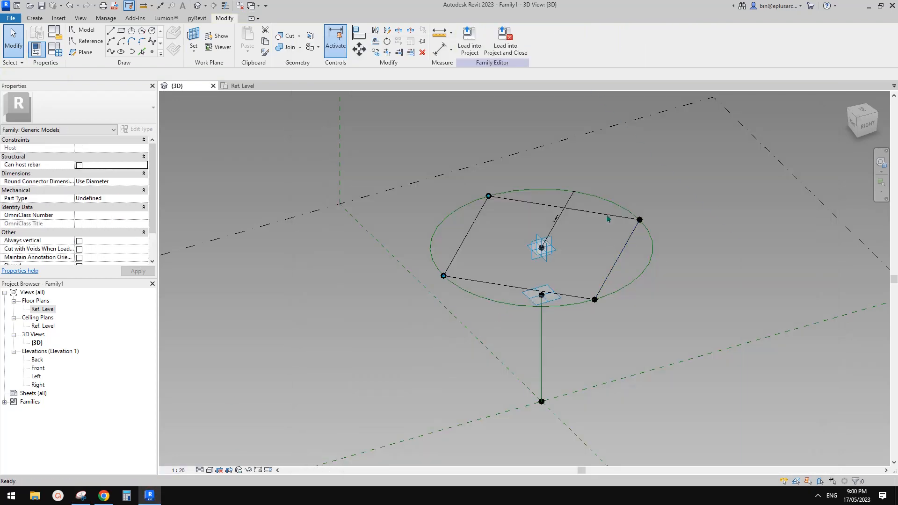
key("Tab")
left_click(606, 215)
left_click(80, 216)
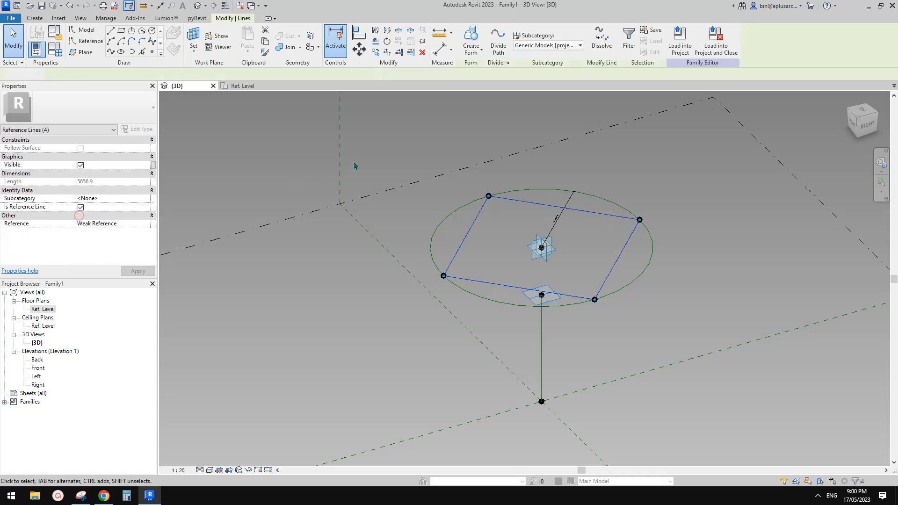
Step: Place a reference point at the midpoint of each of the square's four reference lines
left_click(151, 51)
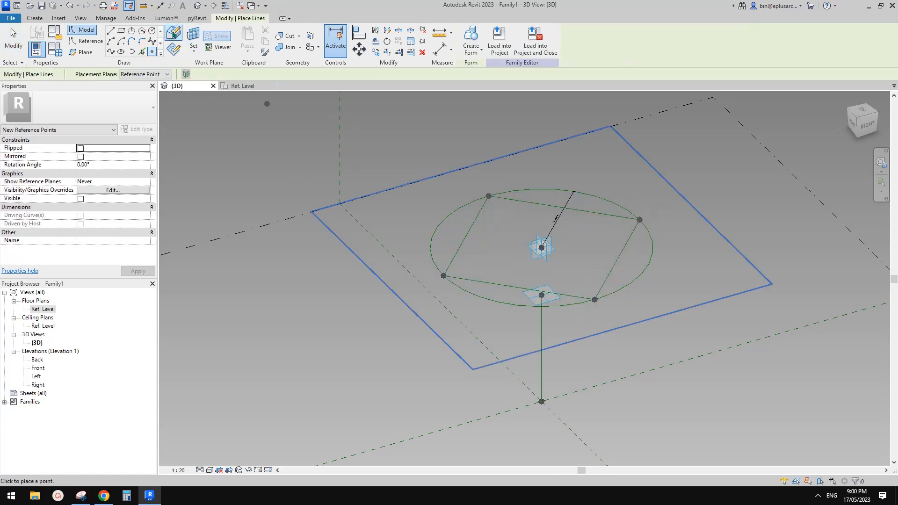
left_click(616, 260)
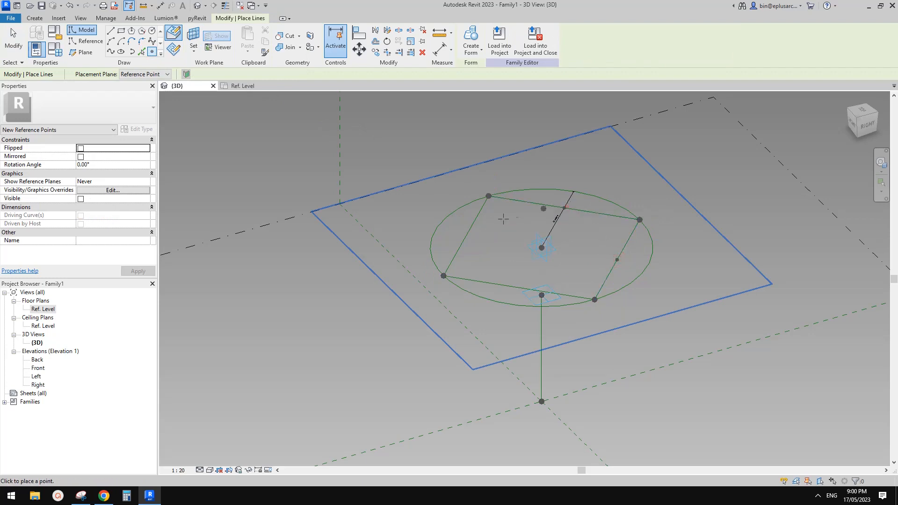
left_click(466, 236)
left_click(518, 287)
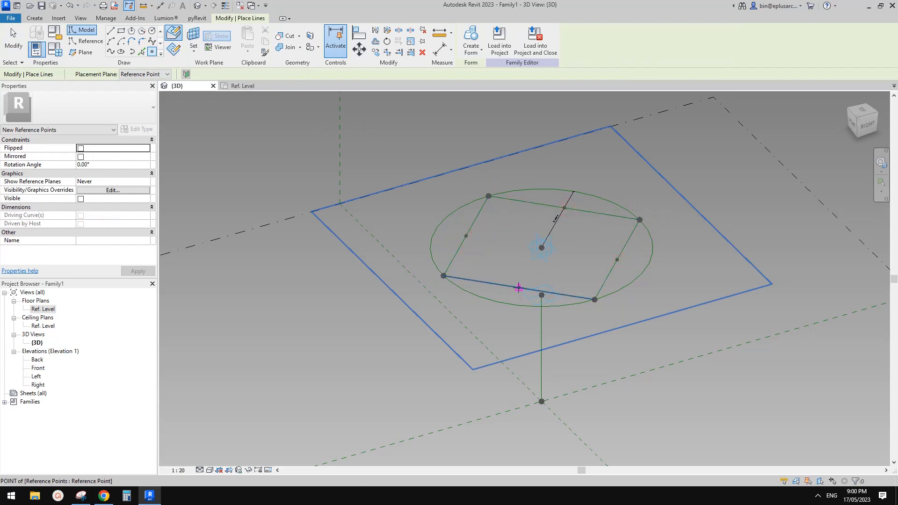
middle_click_drag(607, 319, 555, 279)
middle_click_drag(524, 242, 546, 245, "shift")
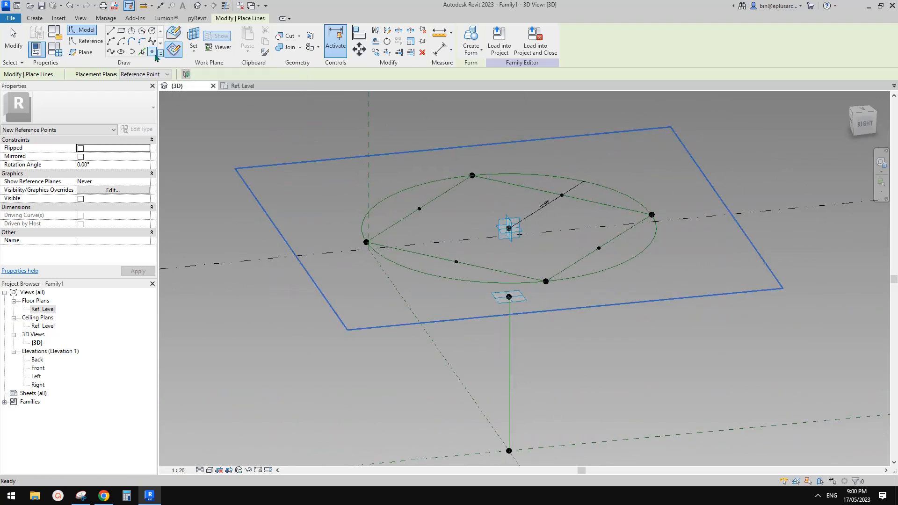
Step: Place a reference point on the midpoint of the square's front-left side, using that midpoint's horizontal plane as the work plane
left_click(194, 37)
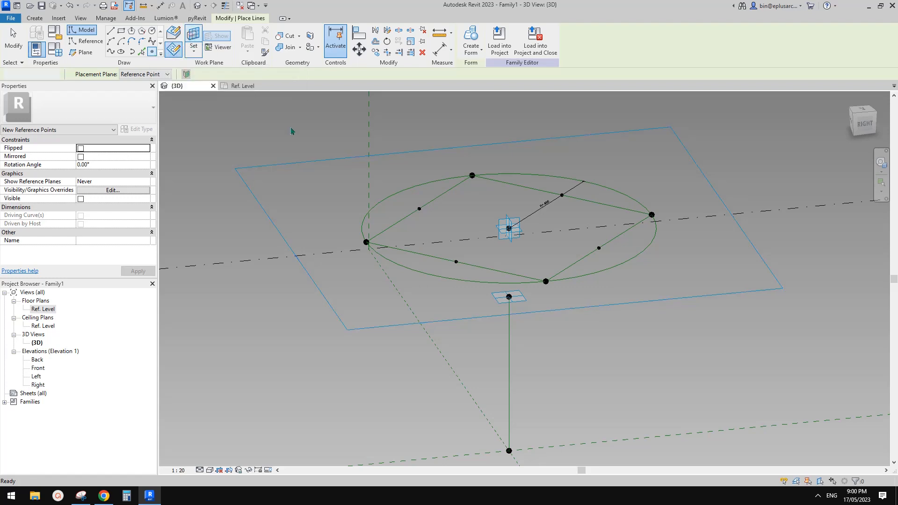
left_click(456, 261)
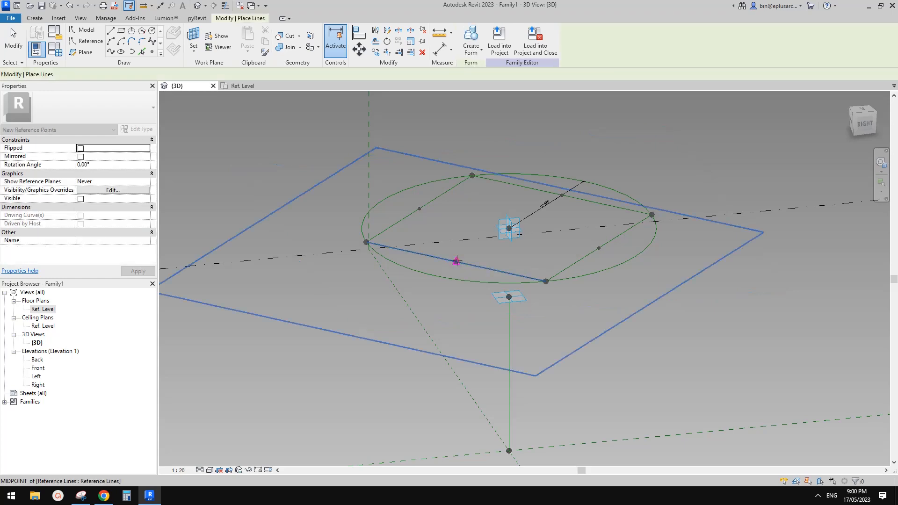
scroll(456, 261, "up", 3)
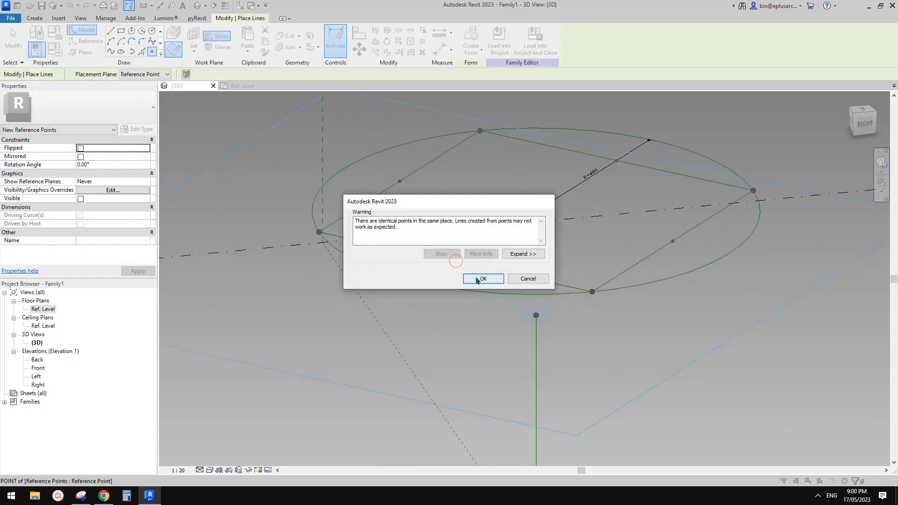
left_click(475, 277)
Step: Raise the newly hosted point vertically above the front-left midpoint to an offset of about 543 mm
left_click(455, 263)
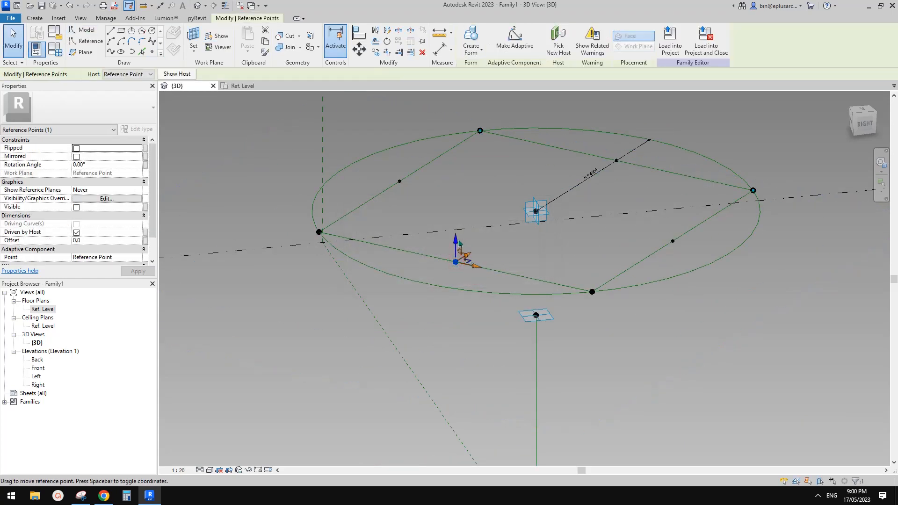
left_click_drag(457, 244, 459, 212)
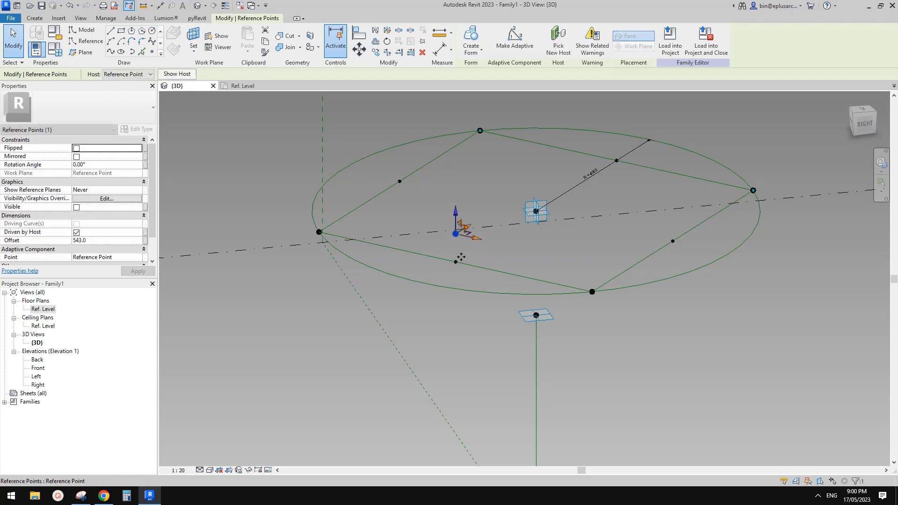
left_click_drag(448, 250, 469, 273)
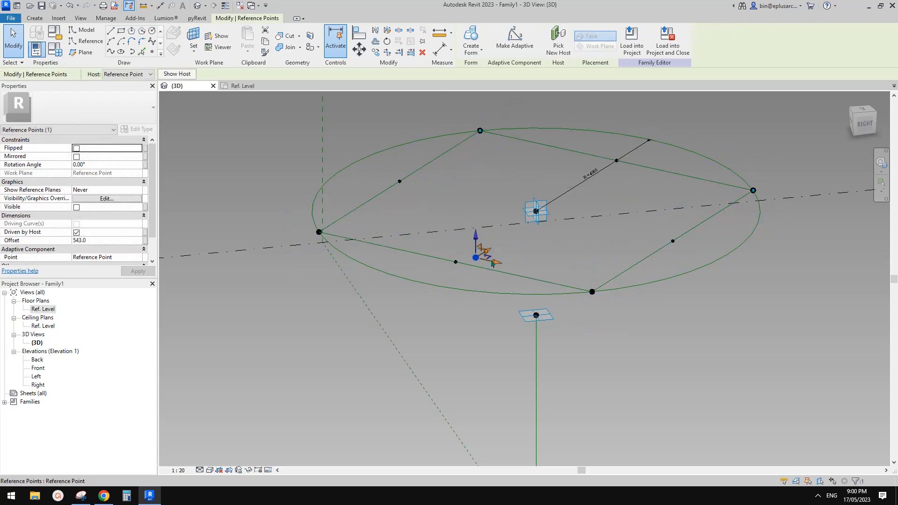
key("Escape")
Step: Set the rotation angle of the host point at the front-left side's midpoint to 180°
left_click(455, 261)
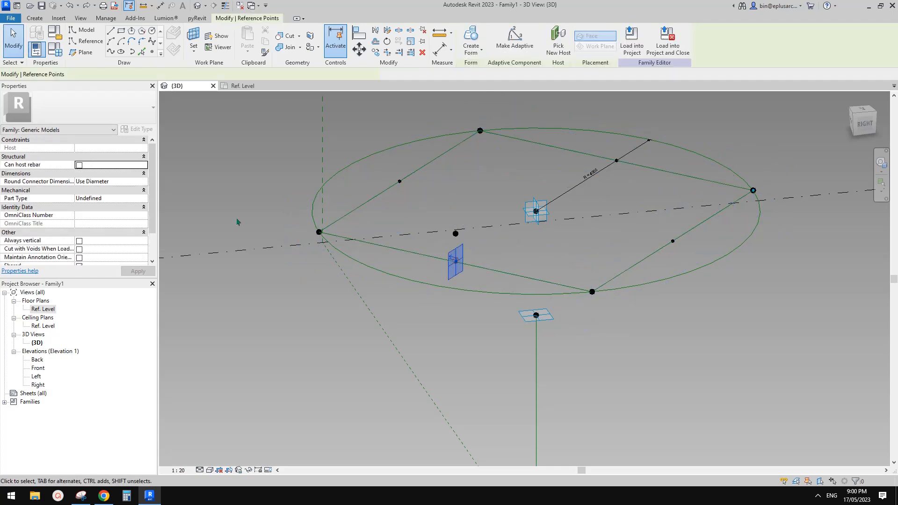
left_click(100, 165)
type("18")
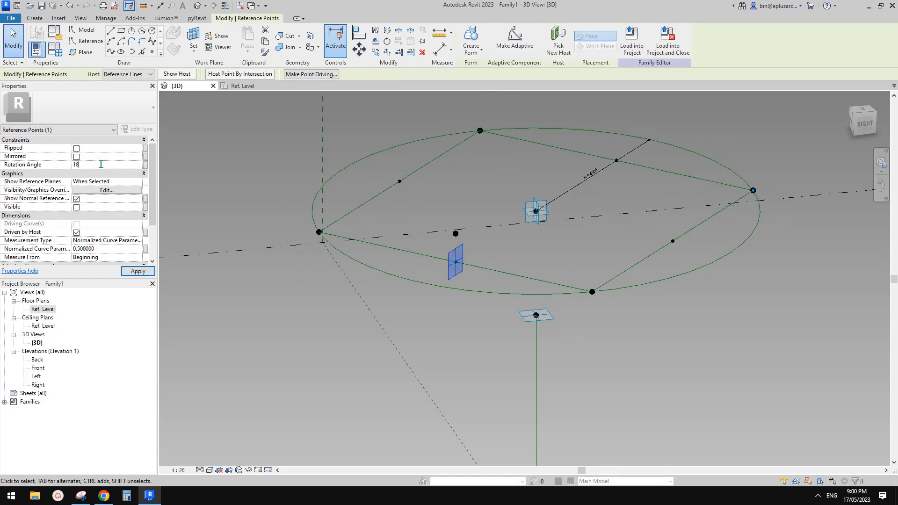
type("0")
middle_click_drag(469, 300, 468, 300)
key("Escape")
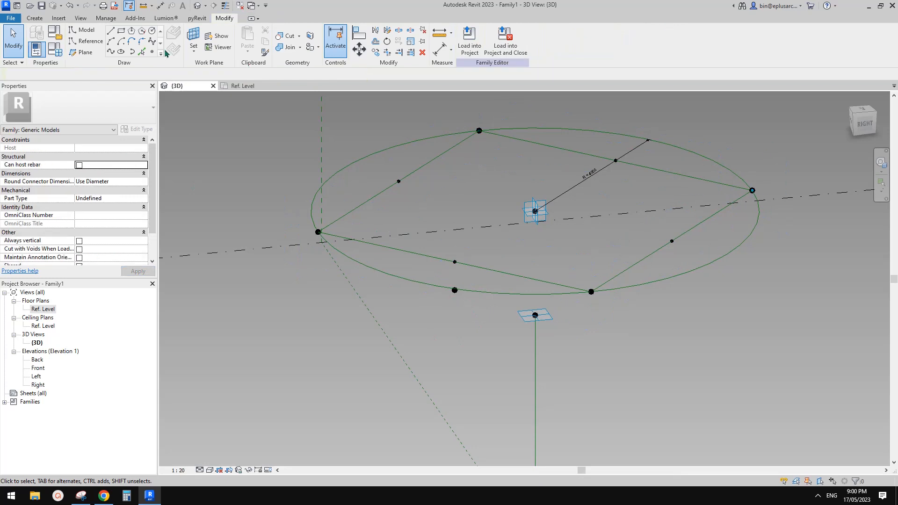
Step: Place a hosted reference point on each of the other three side midpoints, setting each midpoint's horizontal plane as the work plane
left_click(150, 49)
left_click(193, 36)
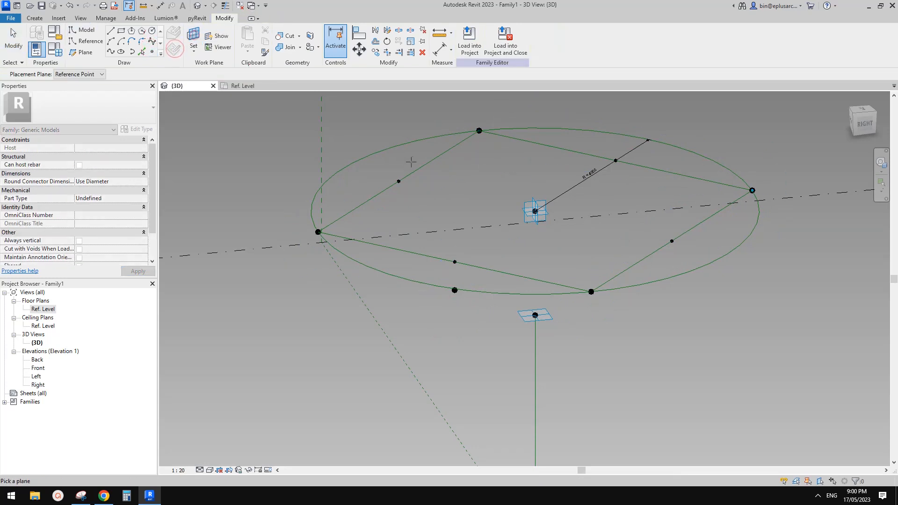
left_click(398, 181)
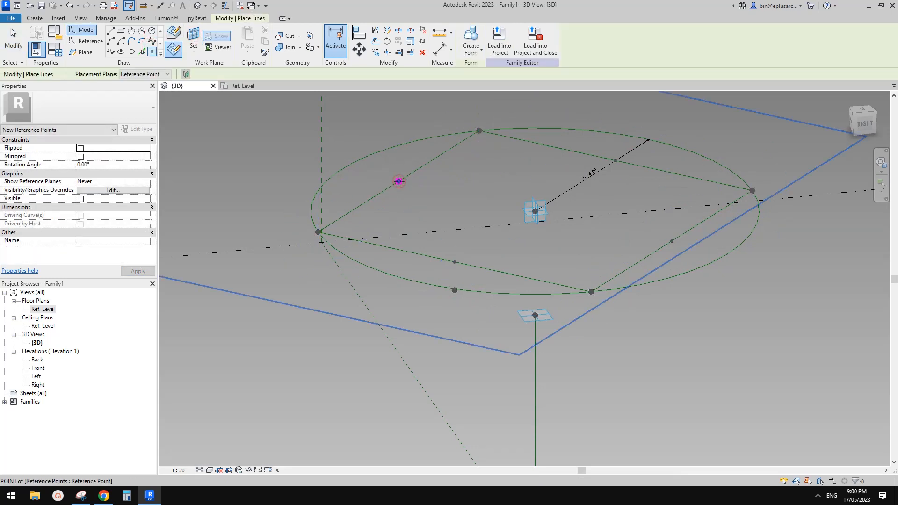
left_click(399, 182)
left_click(483, 279)
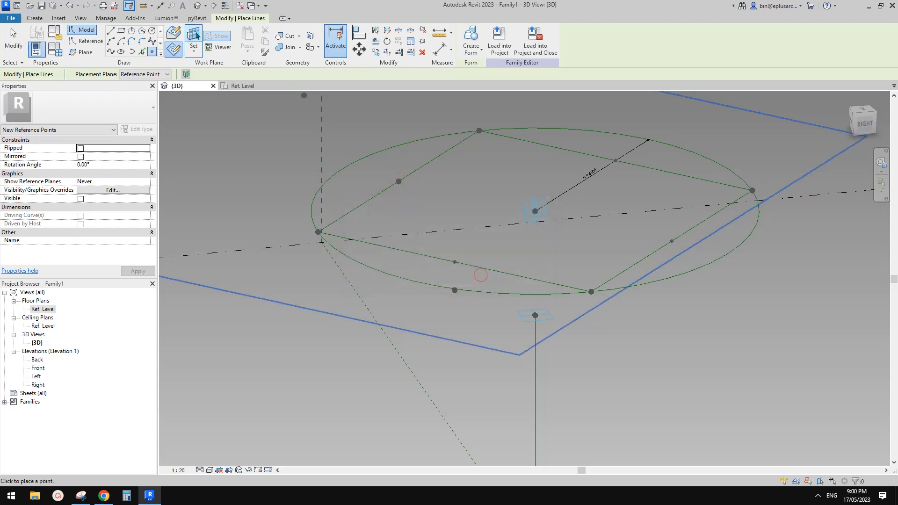
left_click(194, 35)
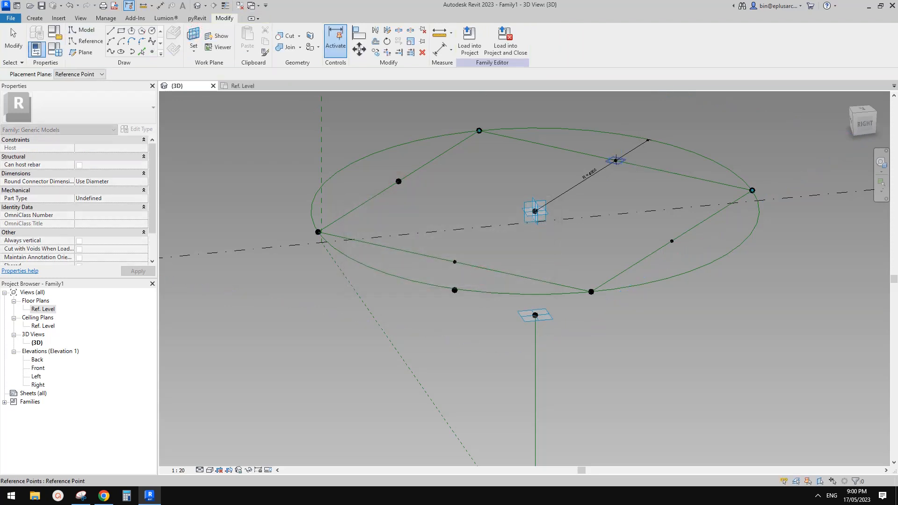
left_click(615, 160)
left_click(615, 161)
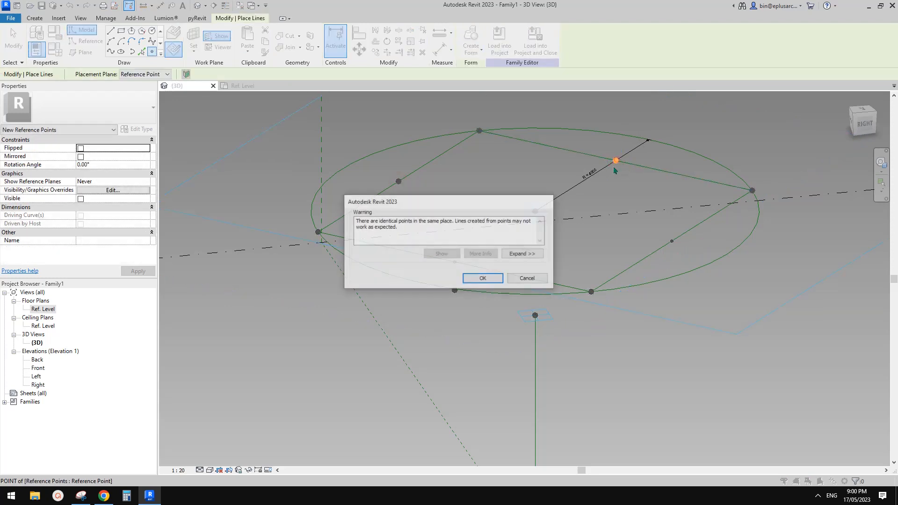
left_click(483, 279)
left_click(194, 35)
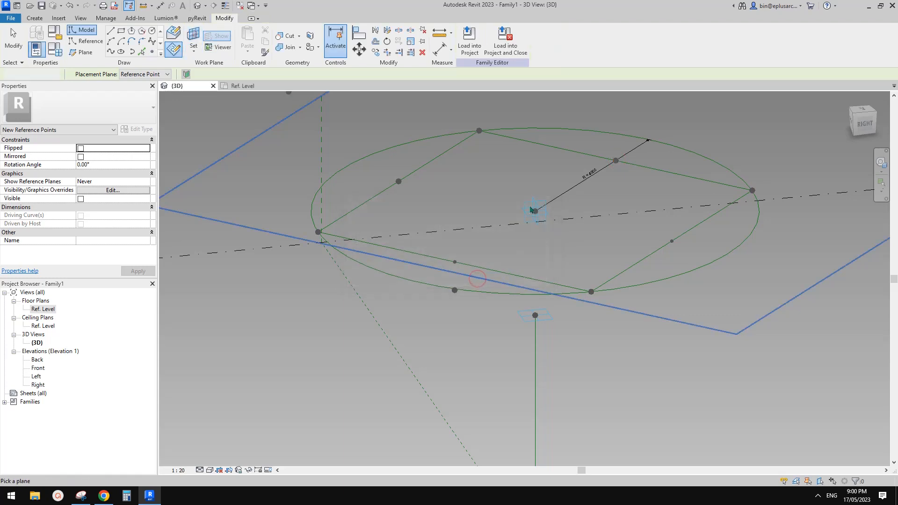
left_click(672, 240)
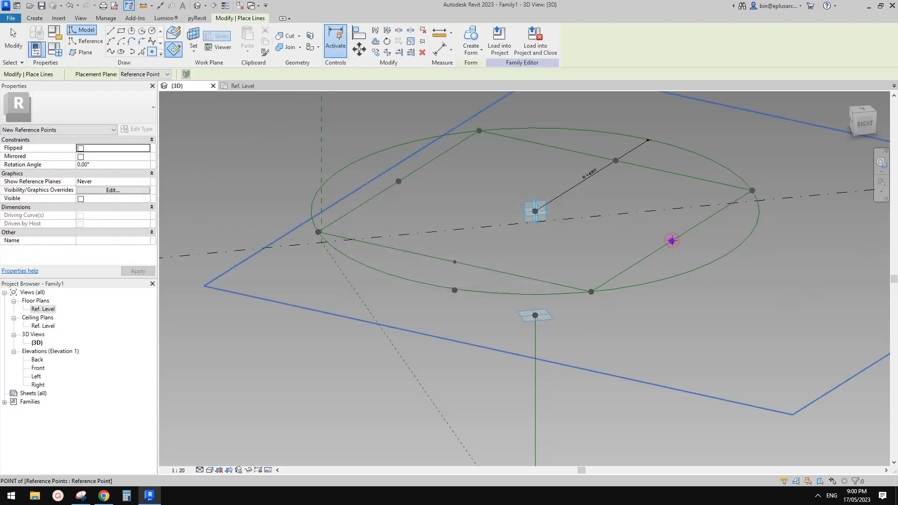
left_click(671, 241)
left_click(528, 279)
key("Escape")
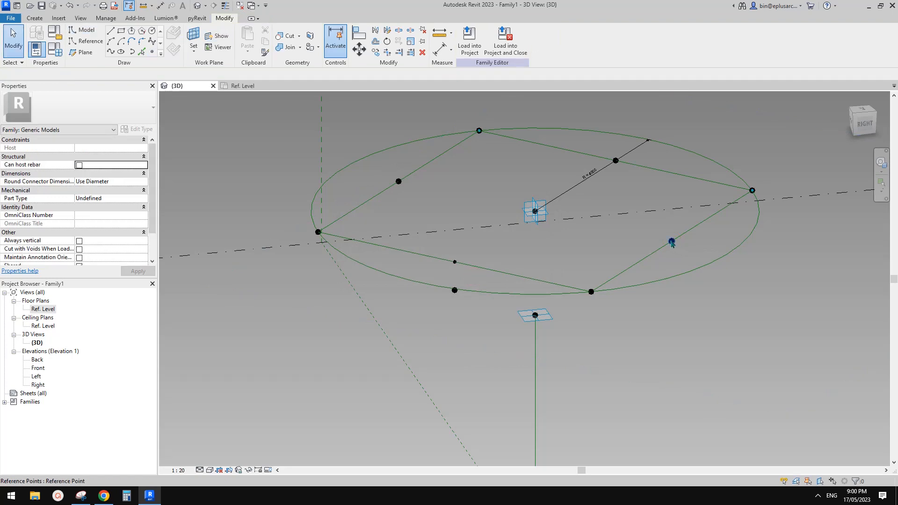
Step: Offset the three new hosted points vertically upward from their side midpoints
left_click(672, 240)
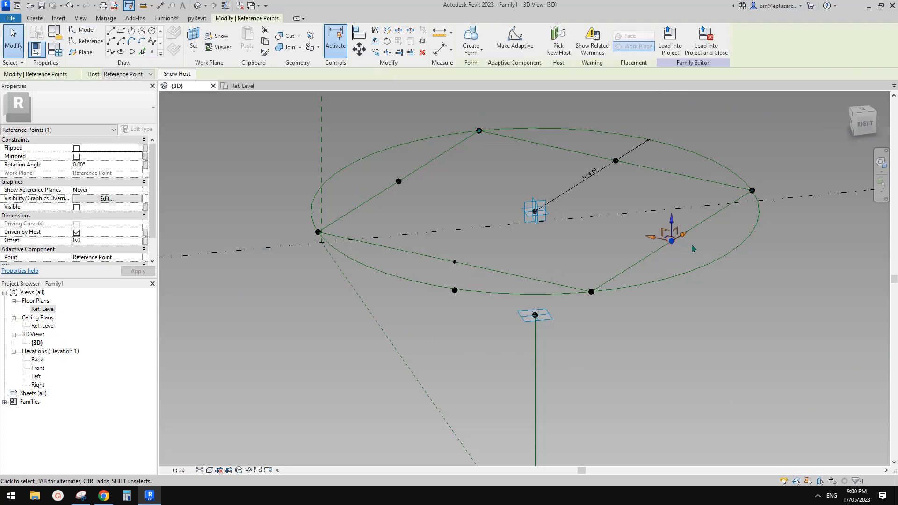
left_click(616, 160)
left_click_drag(616, 132, 615, 117)
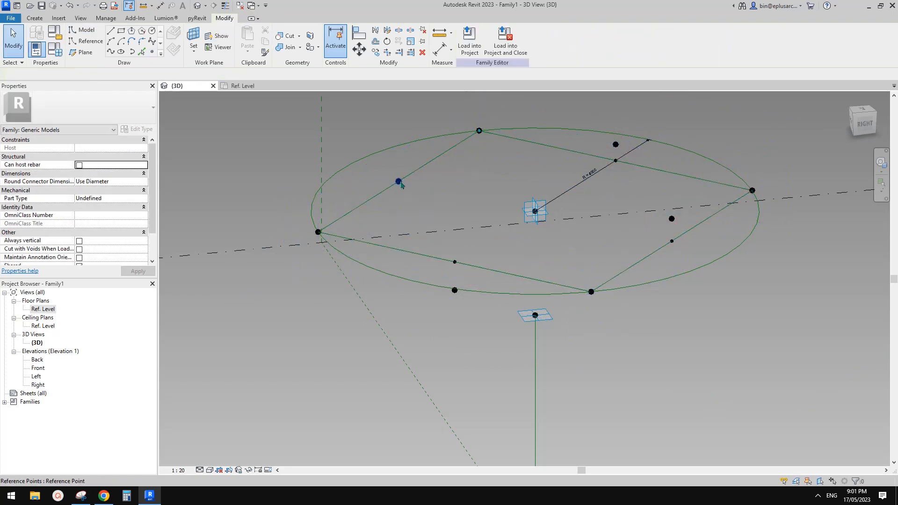
left_click(398, 181)
left_click_drag(398, 154, 399, 134)
Step: Set the rotation angle of the host points at the other three side midpoints to 180°
left_click_drag(381, 170, 420, 194)
left_click_drag(603, 154, 668, 239, "ctrl")
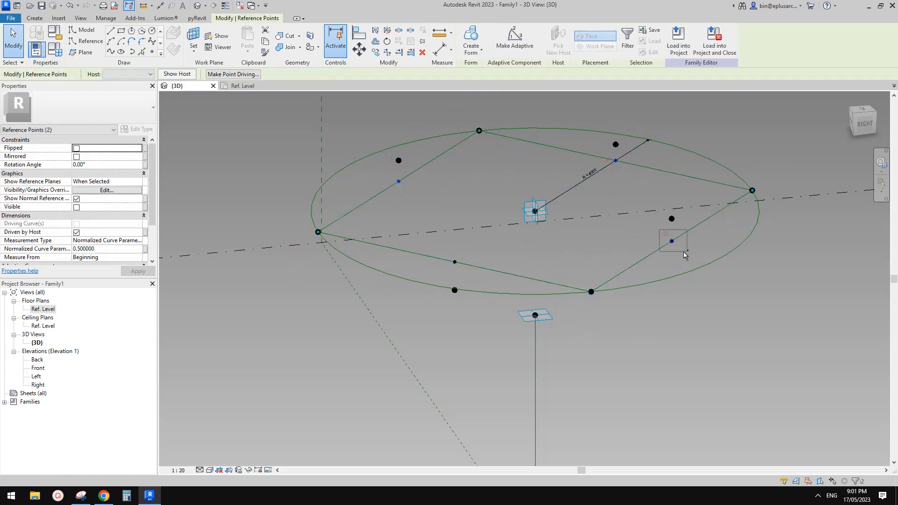
left_click(131, 167)
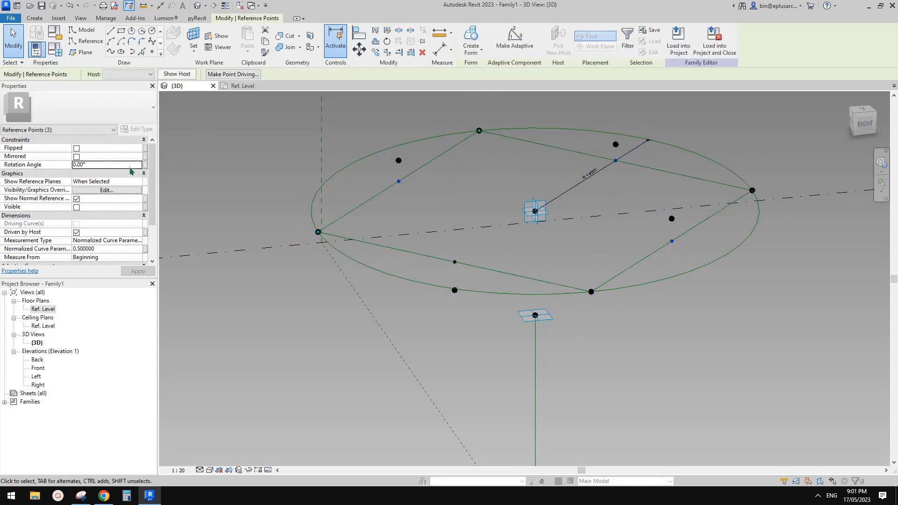
type("180")
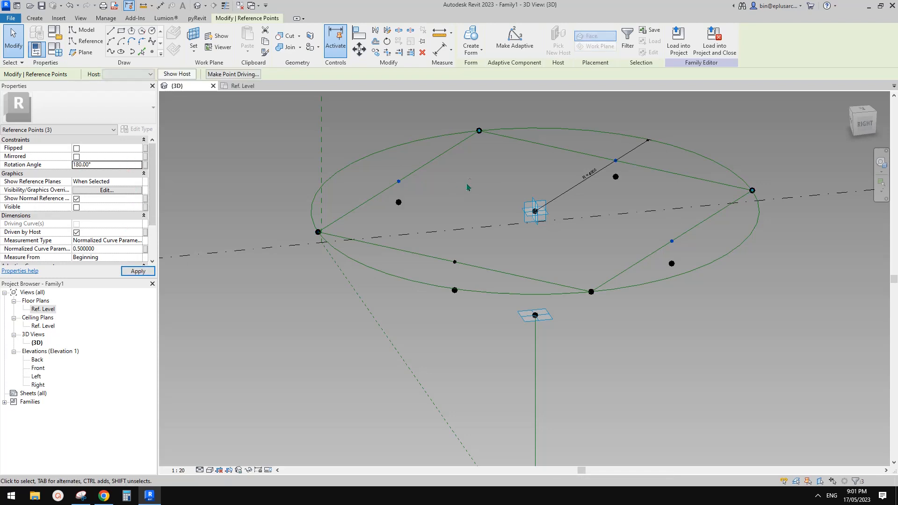
left_click(469, 187)
Step: Associate the offset of all four hosted points below the side midpoints with a new type length parameter OFS
scroll(469, 186, "down", 1)
middle_click_drag(469, 187, 449, 180)
left_click(387, 193)
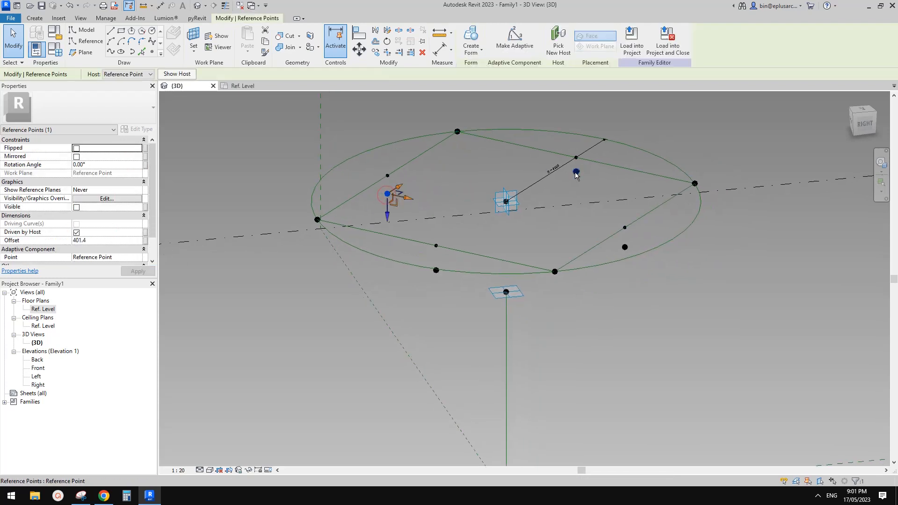
left_click(576, 172, "ctrl")
left_click(437, 270, "ctrl")
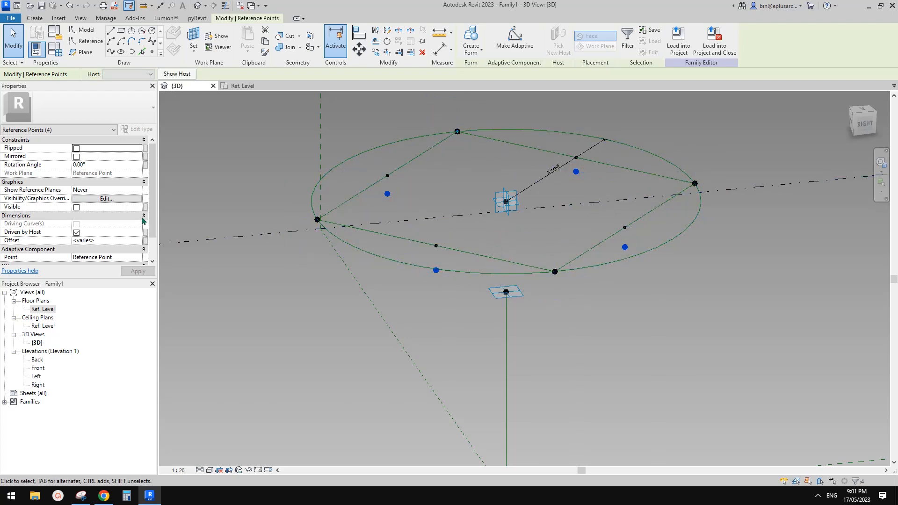
left_click(146, 240)
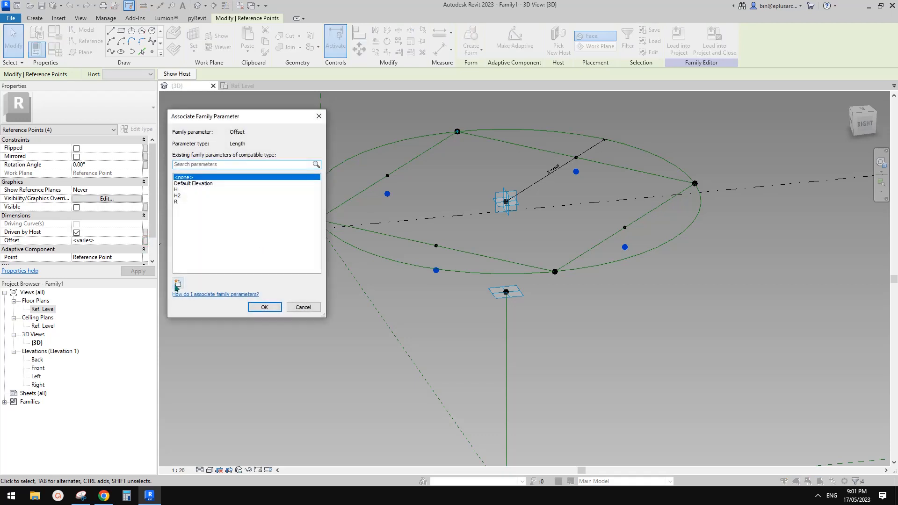
left_click(177, 283)
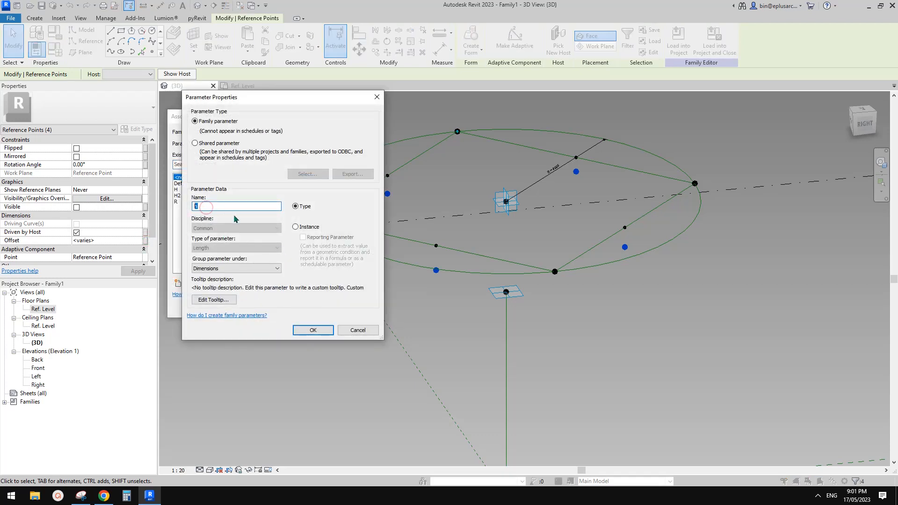
type("OFS")
left_click(312, 330)
left_click(265, 306)
middle_click_drag(400, 291, 359, 224, "shift")
left_click(424, 228)
Step: Check the roof edge on the reference photo and draw spline lines joining the front-left offset point to its two adjacent corner points
left_click(81, 495)
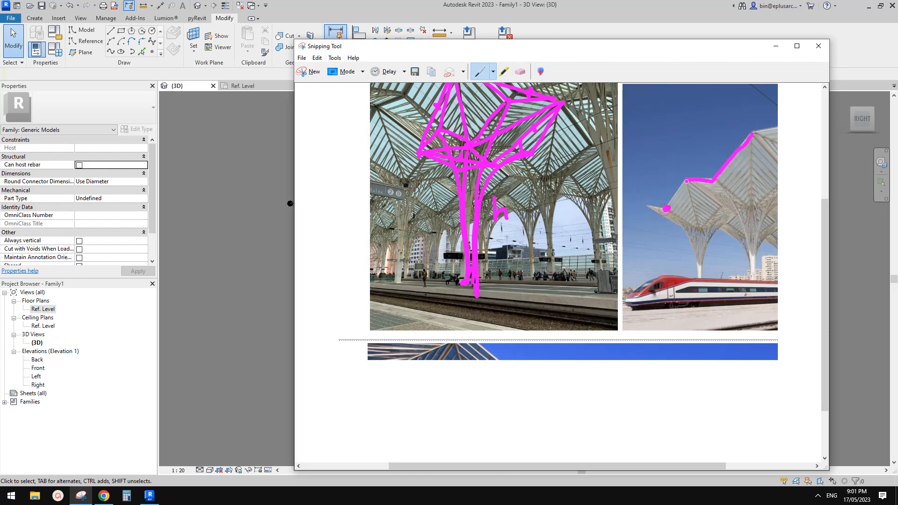
left_click(244, 341)
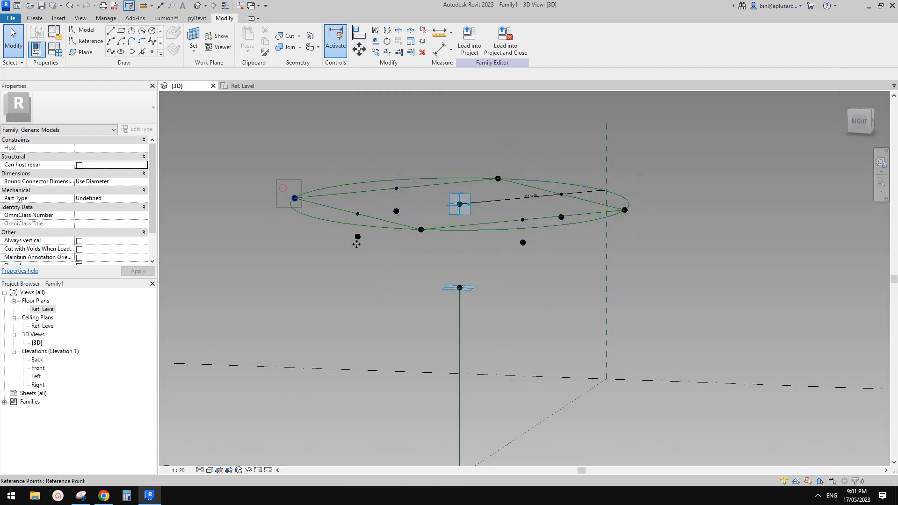
left_click(357, 238, "ctrl")
left_click(110, 53)
middle_click_drag(416, 219, 434, 247, "shift")
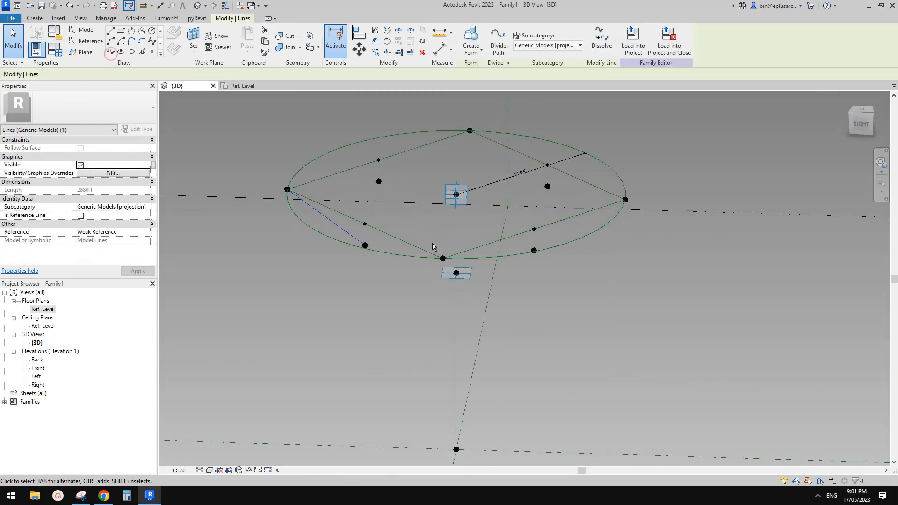
left_click_drag(427, 229, 450, 263)
left_click_drag(347, 237, 374, 256, "ctrl")
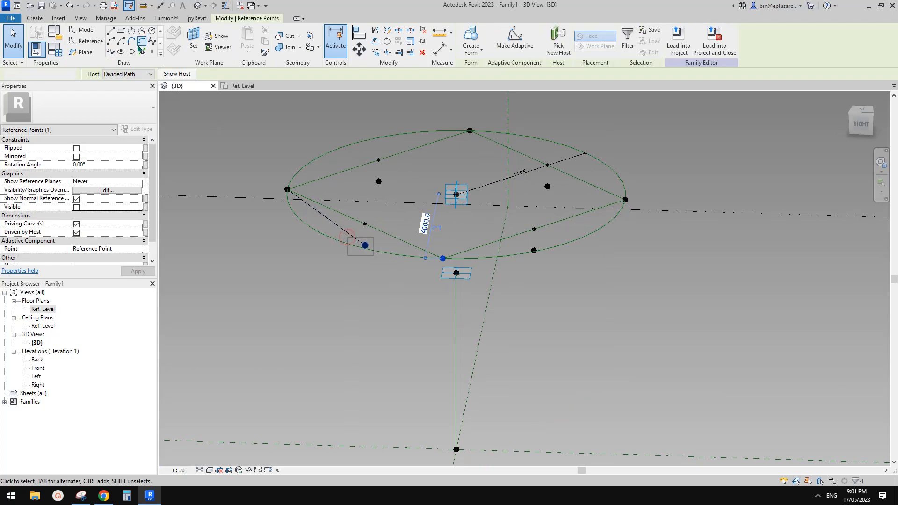
left_click(139, 47)
Step: Draw lines through points from the back-left offset point to the back and left corner points
left_click_drag(444, 110, 481, 154)
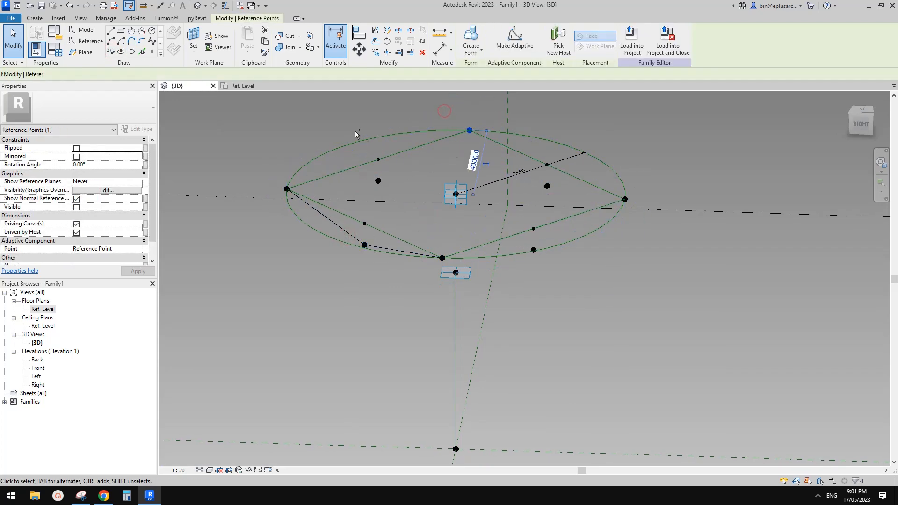
left_click_drag(368, 171, 395, 194)
left_click_drag(453, 112, 481, 145, "ctrl")
left_click(110, 53)
left_click_drag(261, 161, 289, 194)
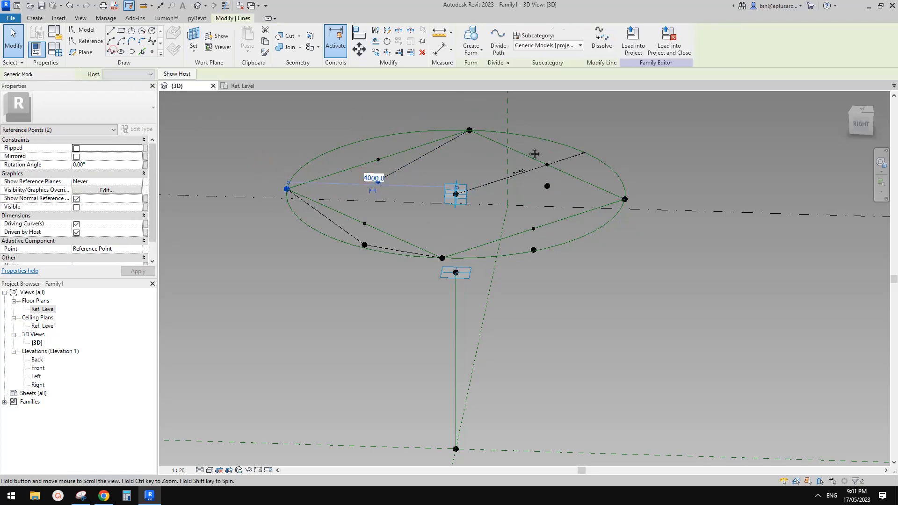
key("Escape")
Step: Draw lines through points from the back-right offset point to the right and back corner points
left_click(467, 130)
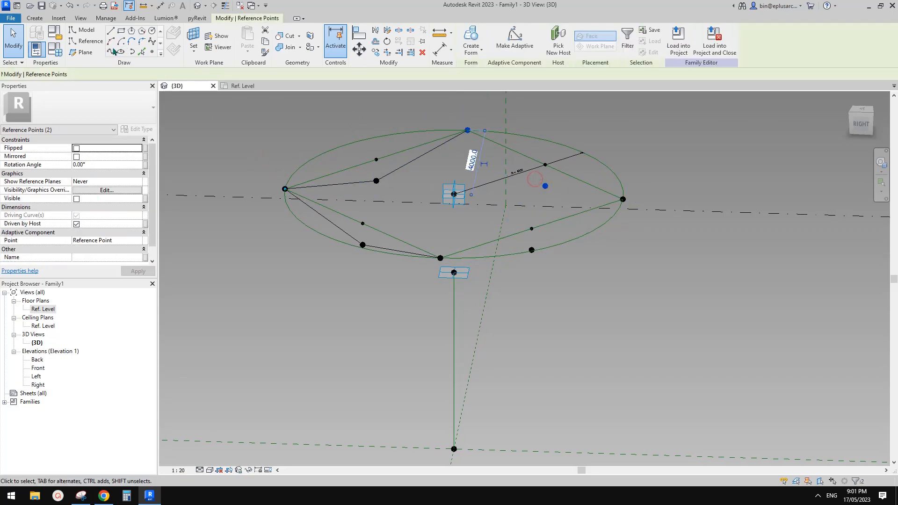
left_click(534, 183)
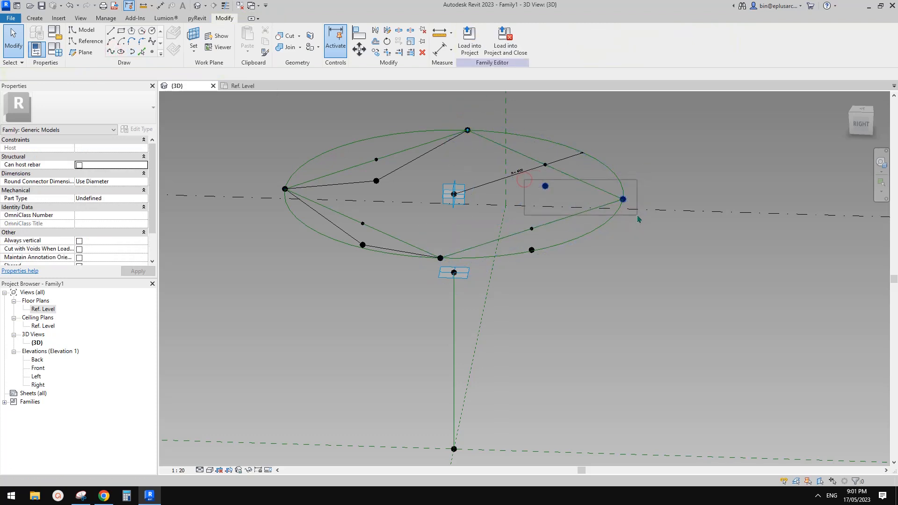
left_click(110, 52)
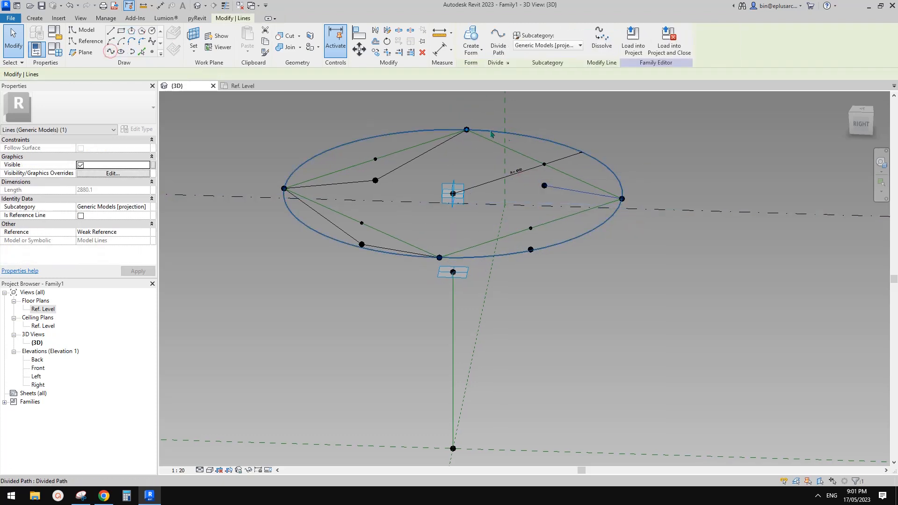
left_click_drag(458, 119, 490, 149)
left_click(544, 185, "ctrl")
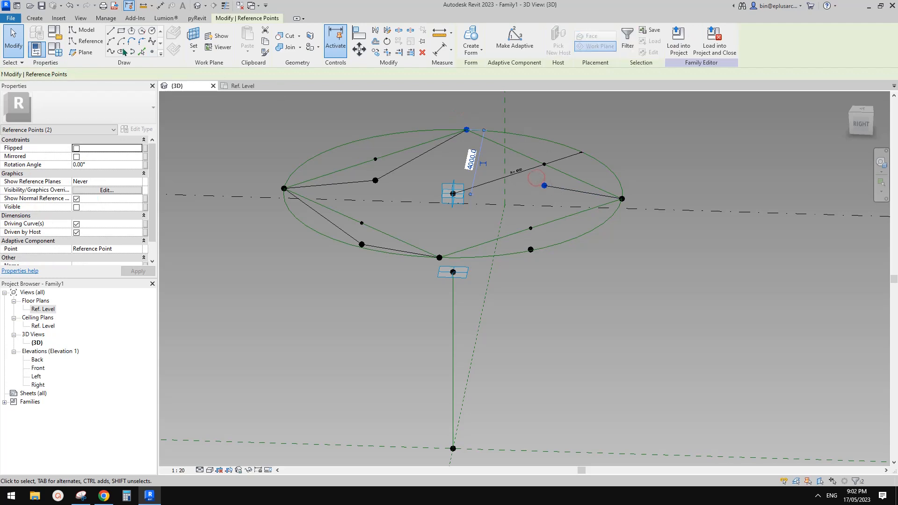
left_click(111, 52)
Step: Draw lines through points from the front-right offset point to the right and front corner points
left_click(532, 236)
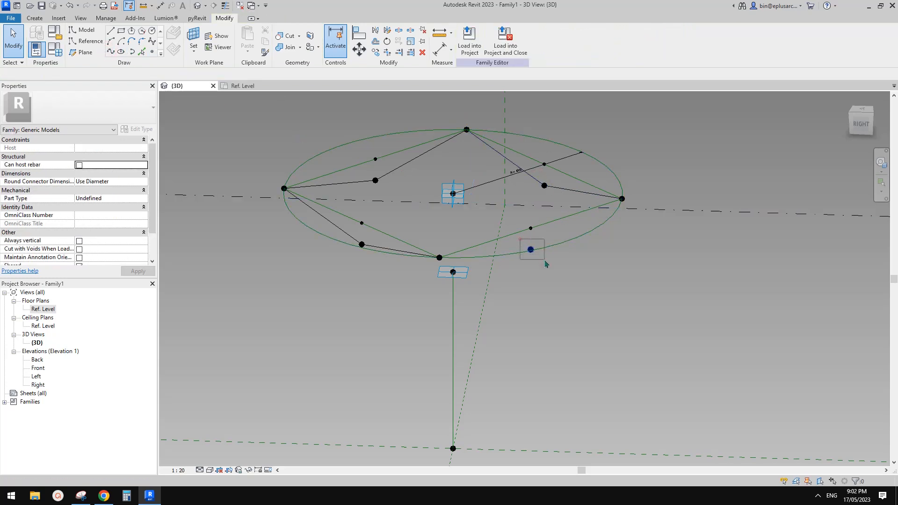
left_click_drag(545, 264, 545, 264)
left_click(621, 198, "ctrl")
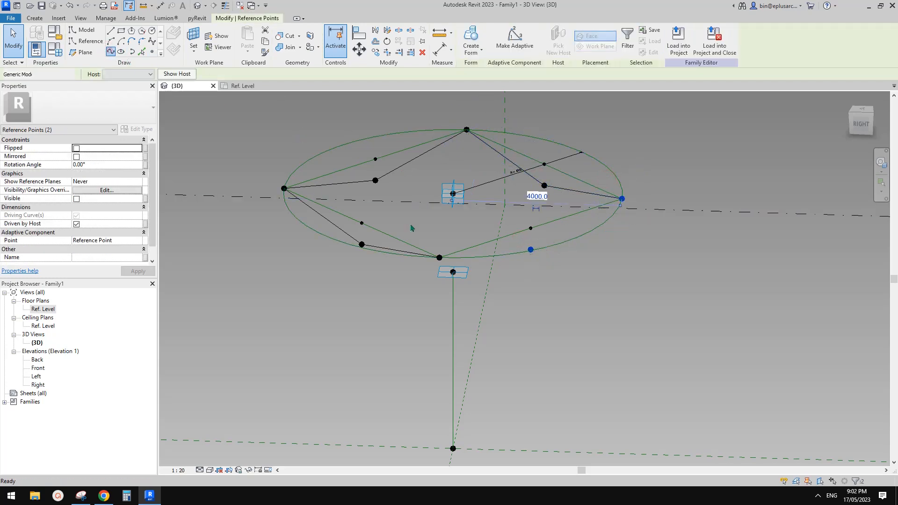
key("Return")
left_click(439, 258)
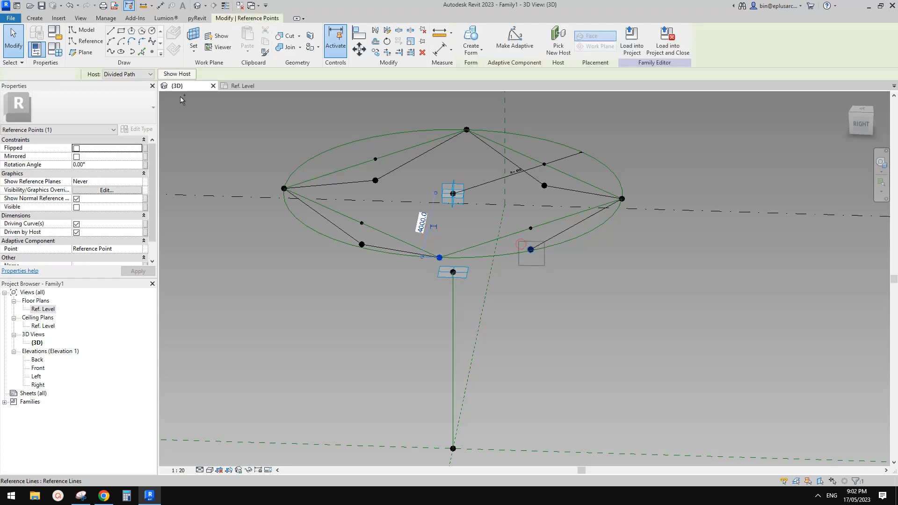
left_click_drag(518, 242, 544, 265, "ctrl")
left_click(111, 52)
Step: Convert the eight folded roof edge lines into reference lines
scroll(579, 185, "down", 1)
middle_click_drag(563, 203, 582, 196, "shift")
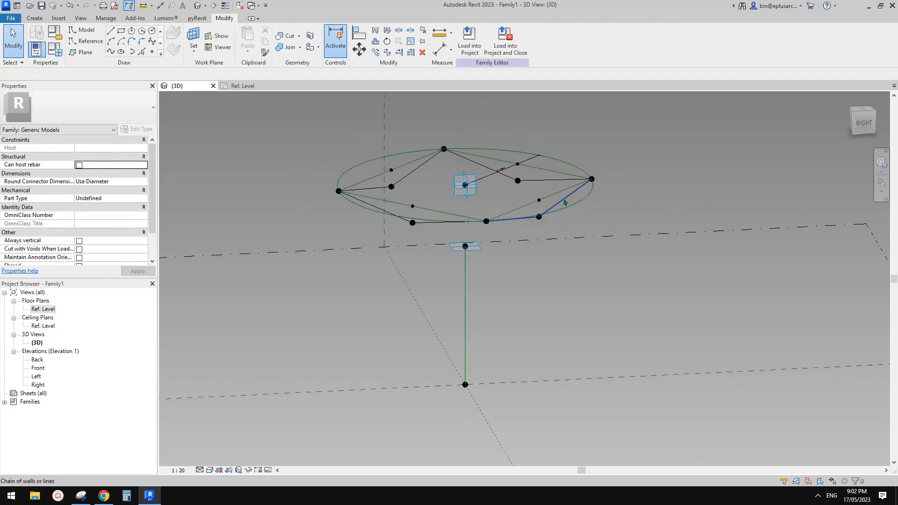
left_click(564, 202)
scroll(538, 210, "up", 2)
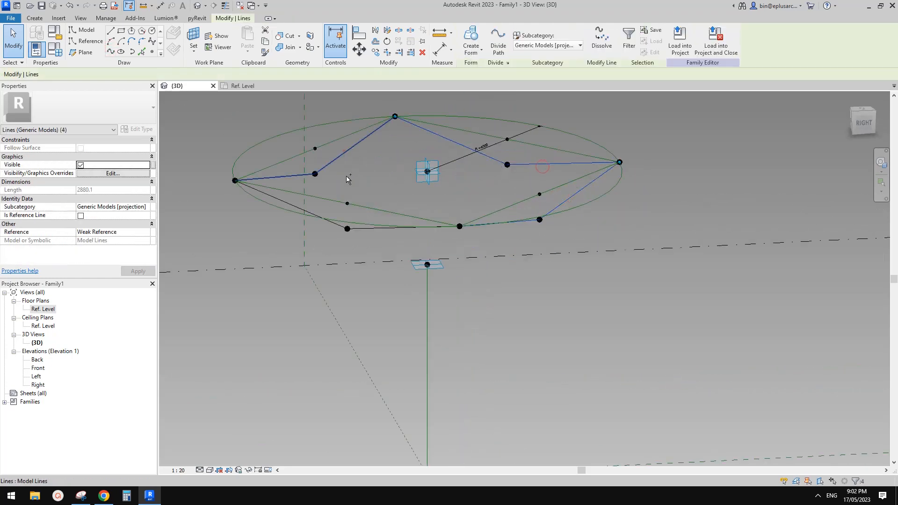
left_click(303, 211, "ctrl")
left_click(81, 216)
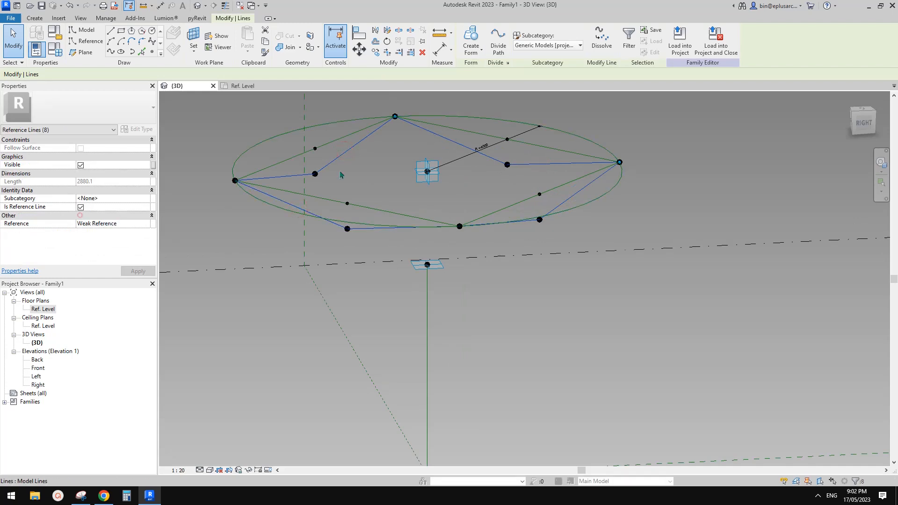
left_click(343, 174)
Step: Switch to Snipping Tool and trace the curved column rib and canopy folds on the station photo, and return to Revit
middle_click_drag(415, 161, 342, 198, "shift")
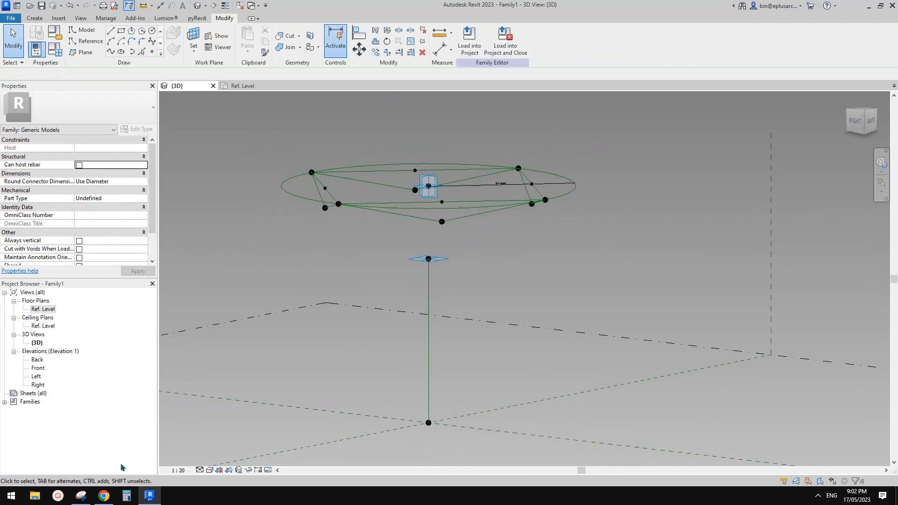
left_click(82, 496)
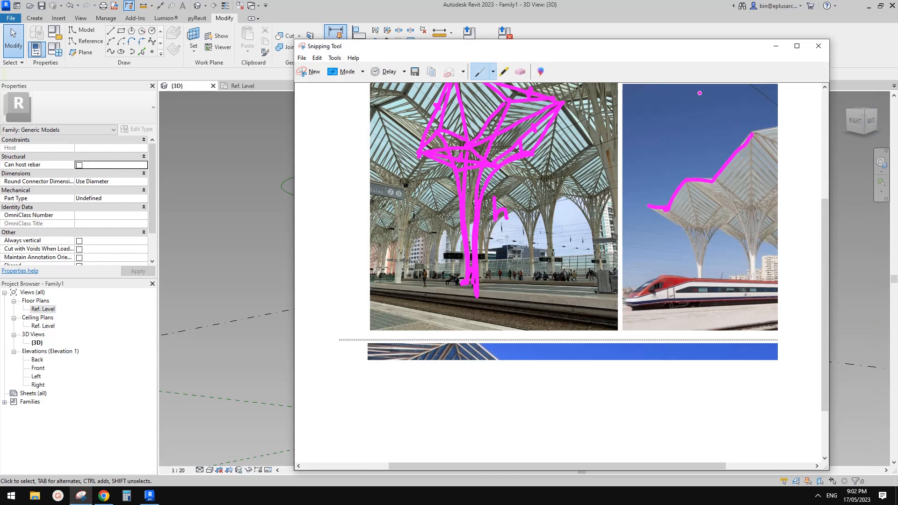
left_click_drag(719, 47, 557, 35)
left_click_drag(487, 453, 546, 453)
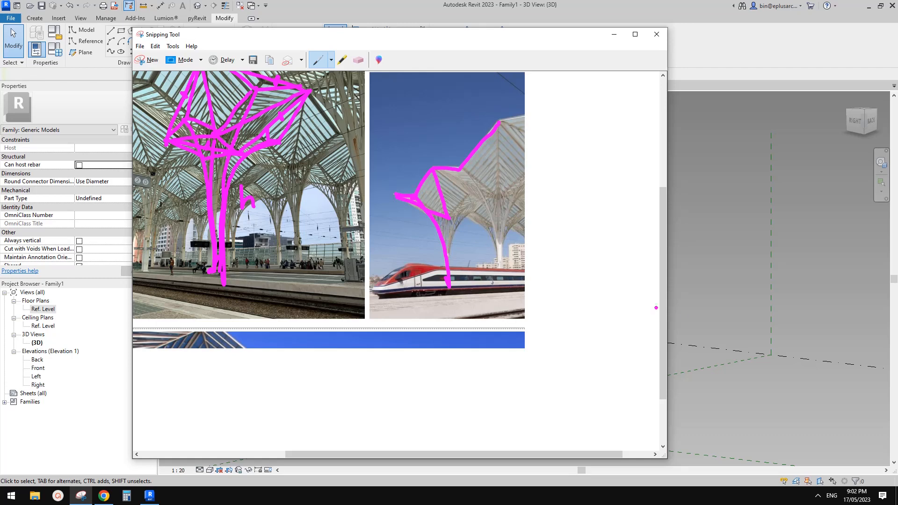
left_click(699, 290)
Step: Place a reference point on the vertical column reference line just above its base point
scroll(571, 250, "down", 1)
middle_click_drag(484, 308, 555, 301)
scroll(556, 300, "up", 2)
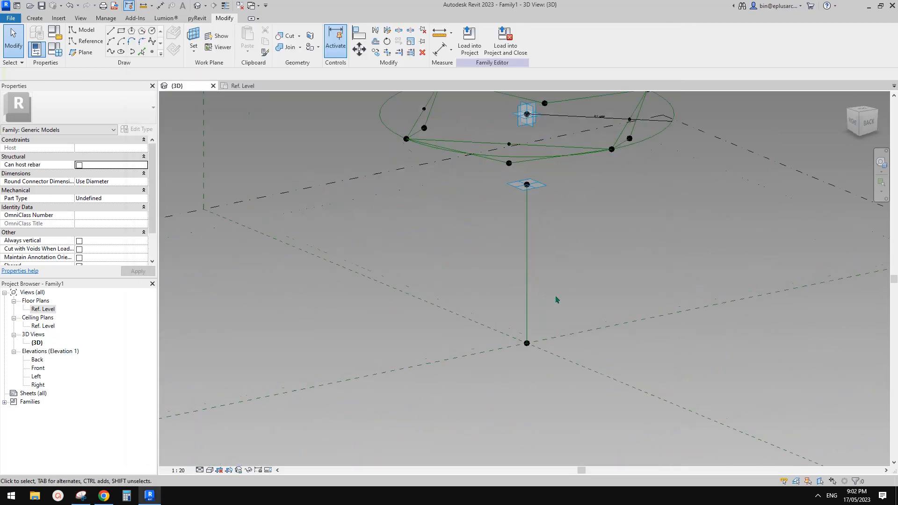
left_click(515, 318)
key("Escape")
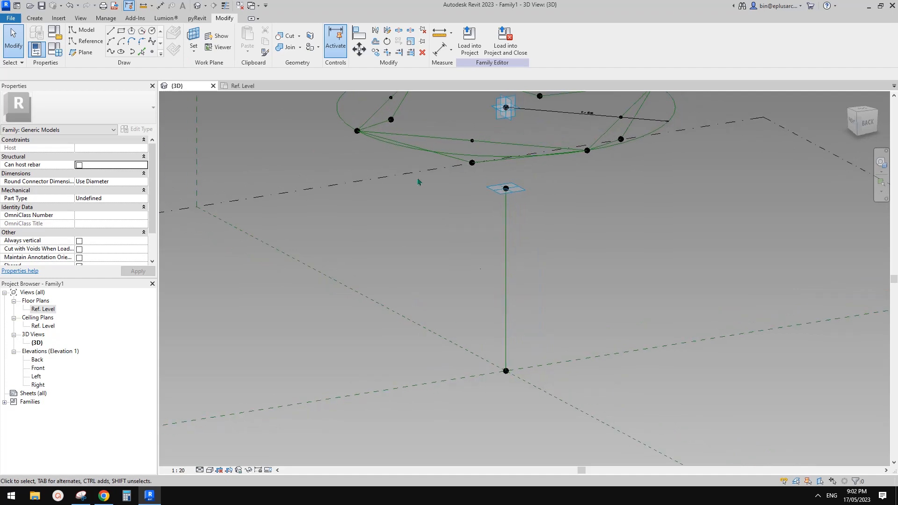
middle_click_drag(515, 301, 456, 166, "shift")
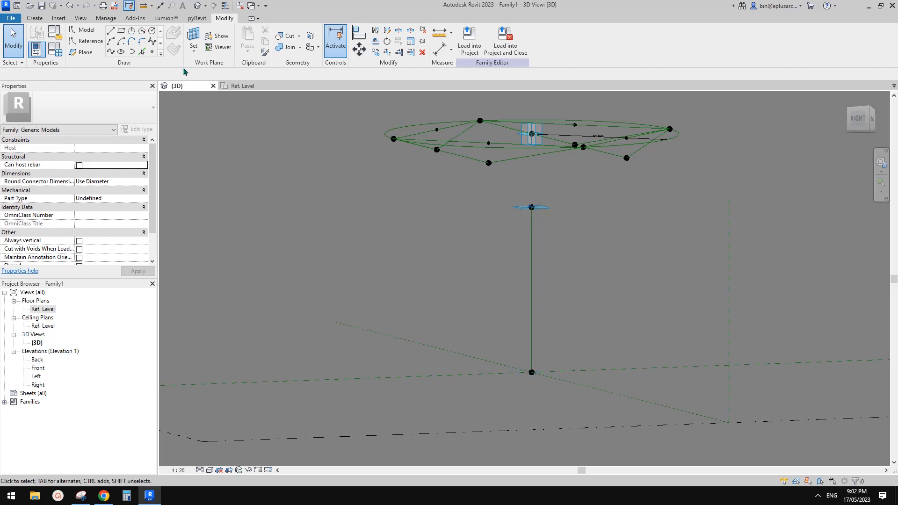
left_click(152, 52)
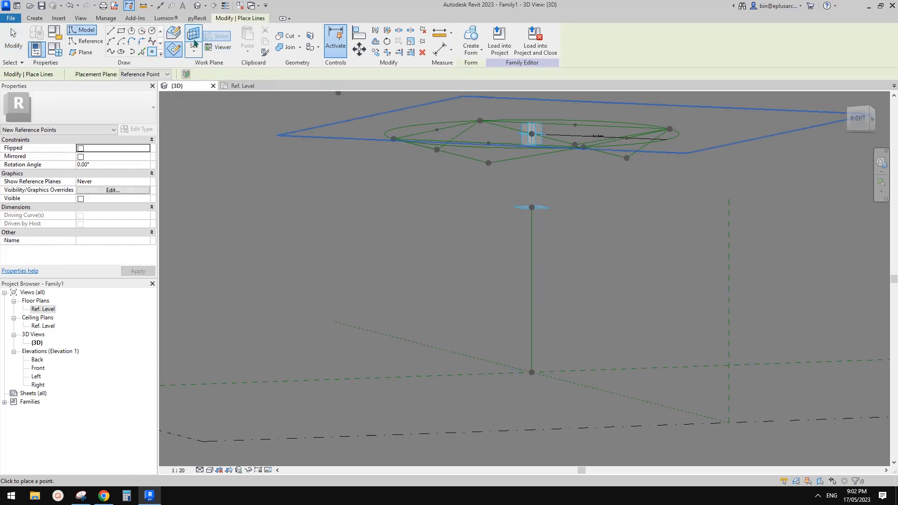
left_click(531, 362)
key("Escape")
key("Escape")
Step: Create a spline through the column's base point, the point just above it and one of the canopy's offset side points
left_click_drag(547, 390, 526, 356)
left_click(437, 150, "ctrl")
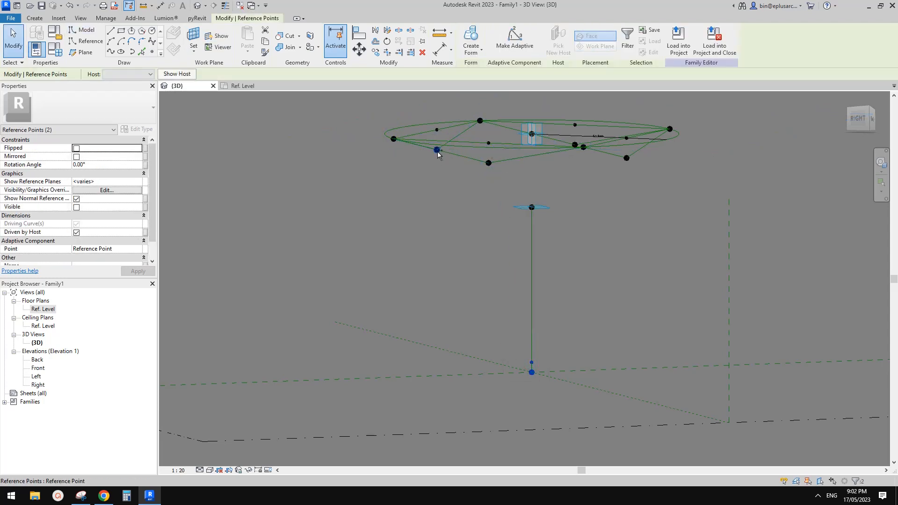
left_click(111, 53)
middle_click_drag(587, 227, 608, 283, "shift")
key("Escape")
Step: Set the point just above the column base to be measured by segment length, with a value of 100
scroll(545, 346, "up", 2)
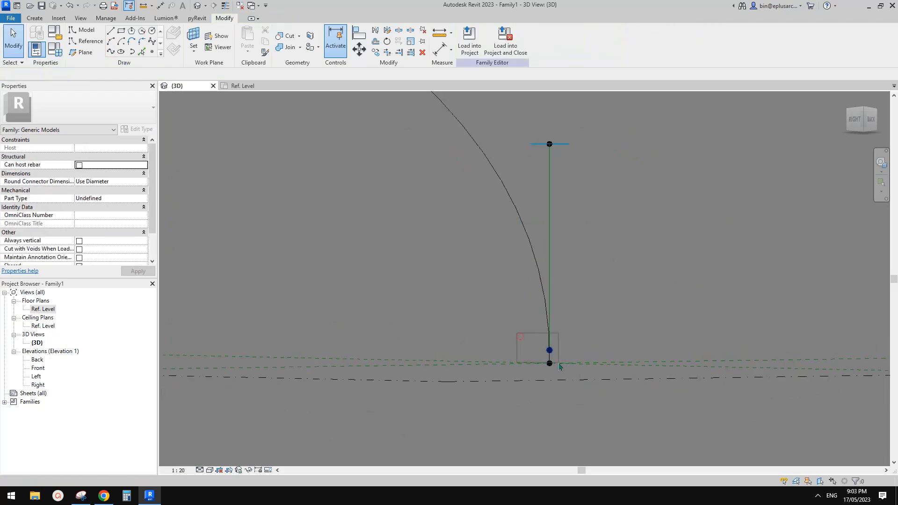
left_click(549, 350)
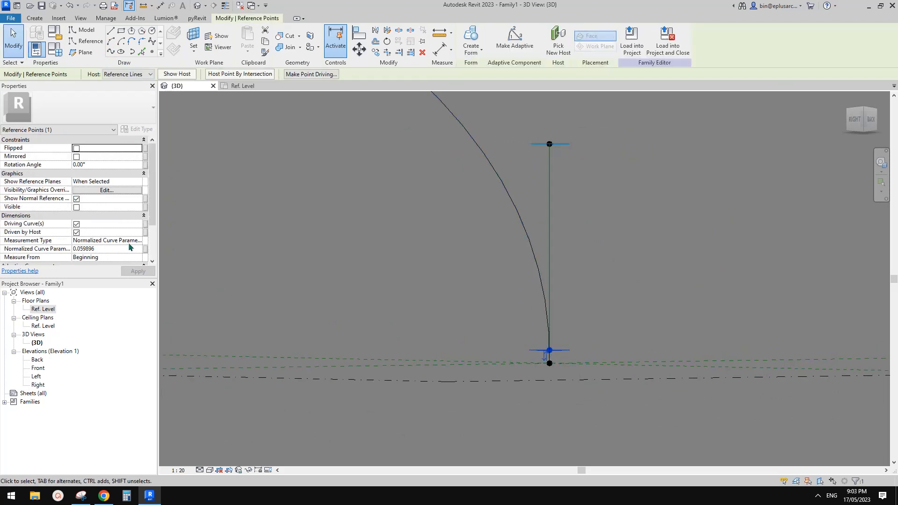
left_click(131, 241)
left_click(91, 263)
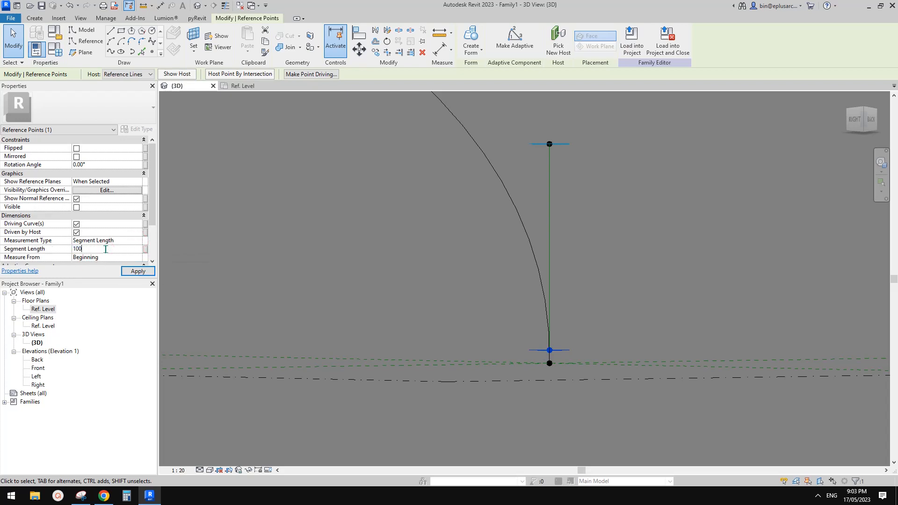
left_click(591, 369)
scroll(553, 336, "down", 2)
middle_click_drag(553, 325, 512, 345)
middle_click_drag(511, 345, 489, 343, "shift")
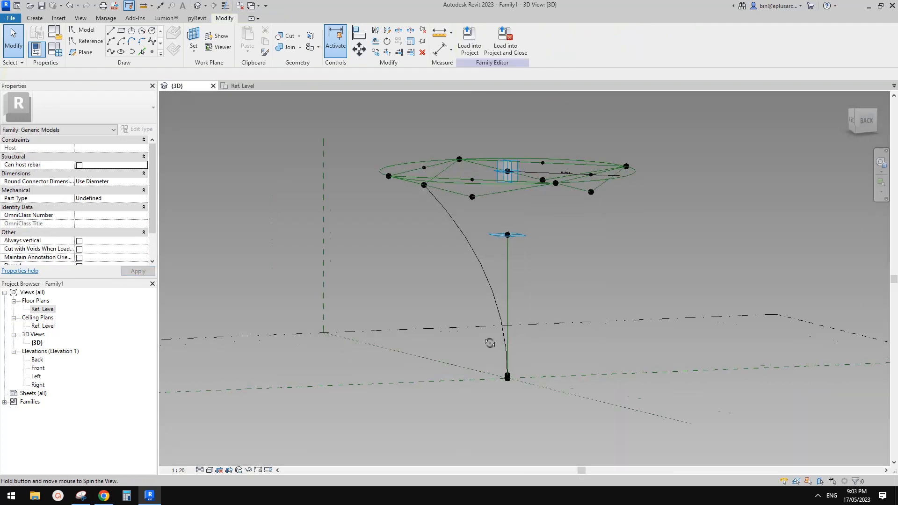
Step: Create a second spline rib through the column's base point, the point just above it and the adjacent offset canopy point
middle_click_drag(588, 308, 557, 347, "shift")
left_click_drag(486, 345, 534, 402)
middle_click_drag(531, 240, 587, 212, "shift")
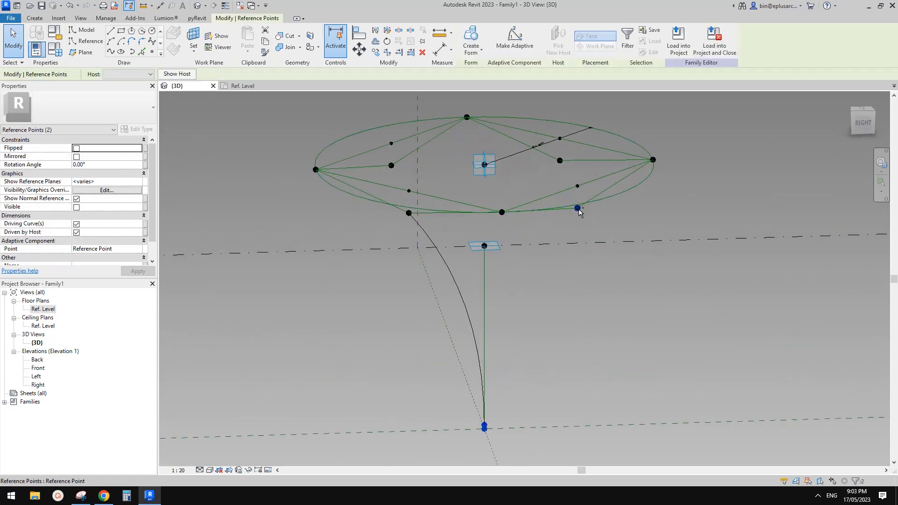
left_click(576, 209, "ctrl")
left_click(110, 52)
middle_click_drag(658, 221, 472, 264, "shift")
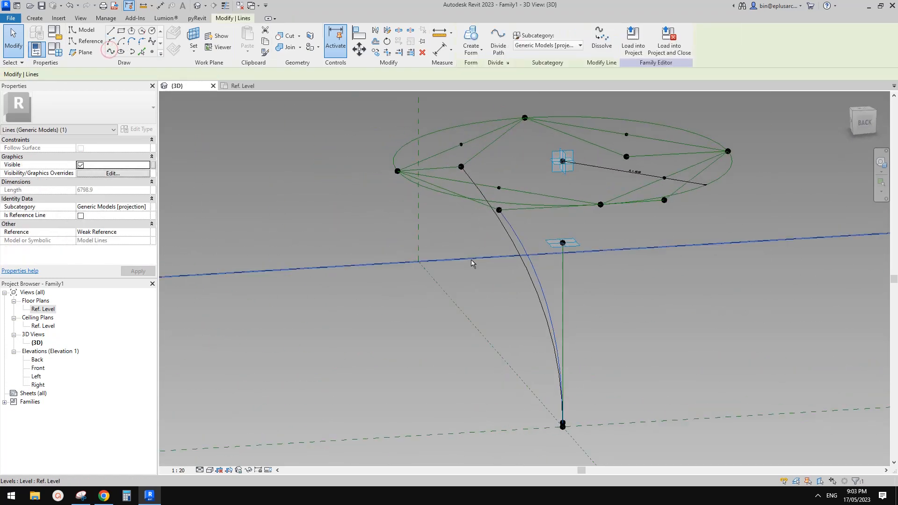
Step: Create a third spline rib from the two column base points to the next offset canopy point
left_click(548, 397)
left_click_drag(542, 385, 590, 448)
middle_click_drag(590, 448, 617, 262, "shift")
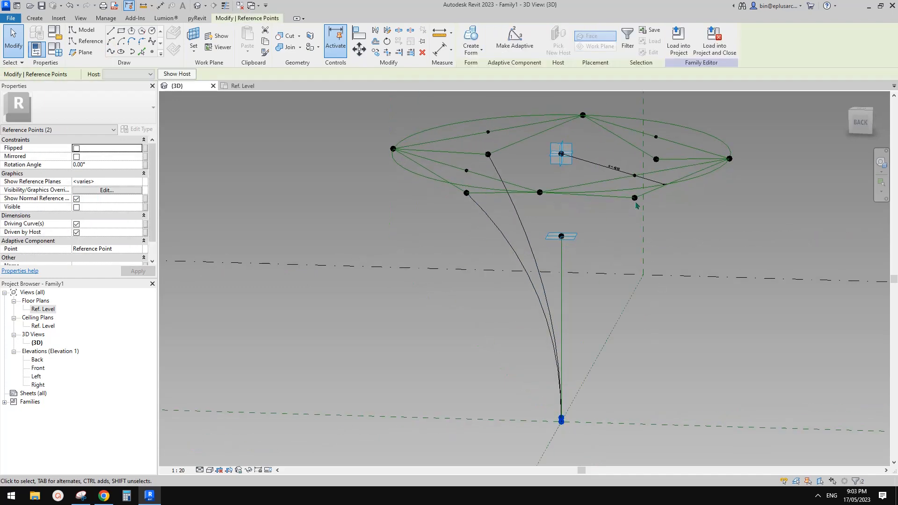
left_click(634, 198, "ctrl")
left_click(110, 51)
scroll(492, 213, "down", 1)
middle_click_drag(494, 215, 427, 238, "shift")
left_click_drag(582, 373, 627, 414)
middle_click_drag(627, 414, 595, 387, "shift")
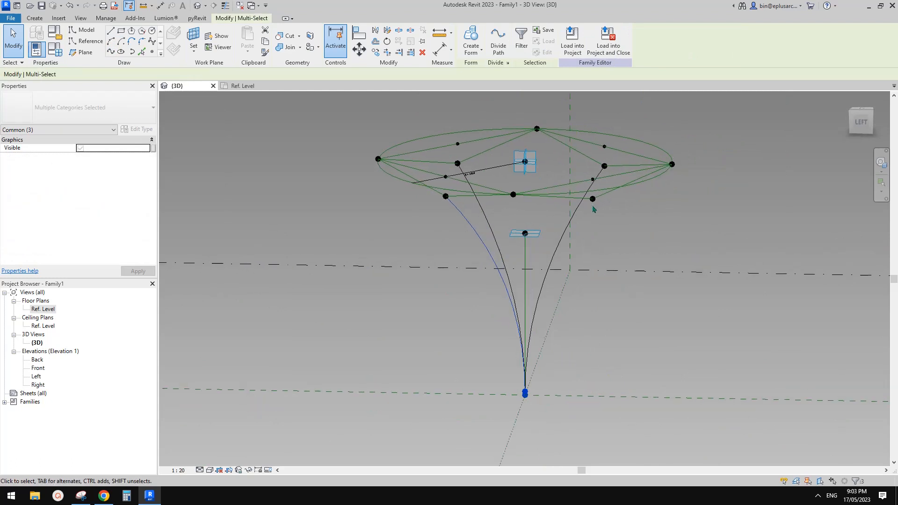
left_click(109, 55)
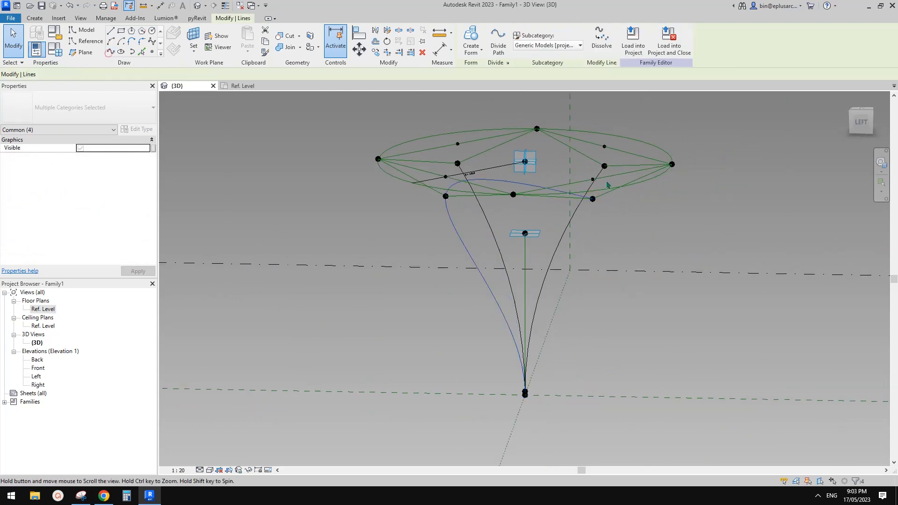
left_click(611, 225)
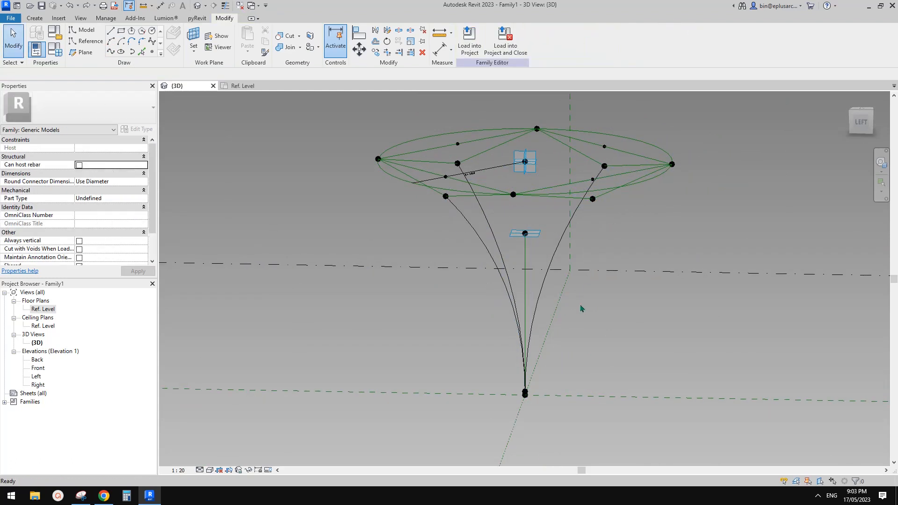
Step: Create the fourth spline rib through the two column base points and the remaining offset canopy point
left_click_drag(489, 356, 552, 425)
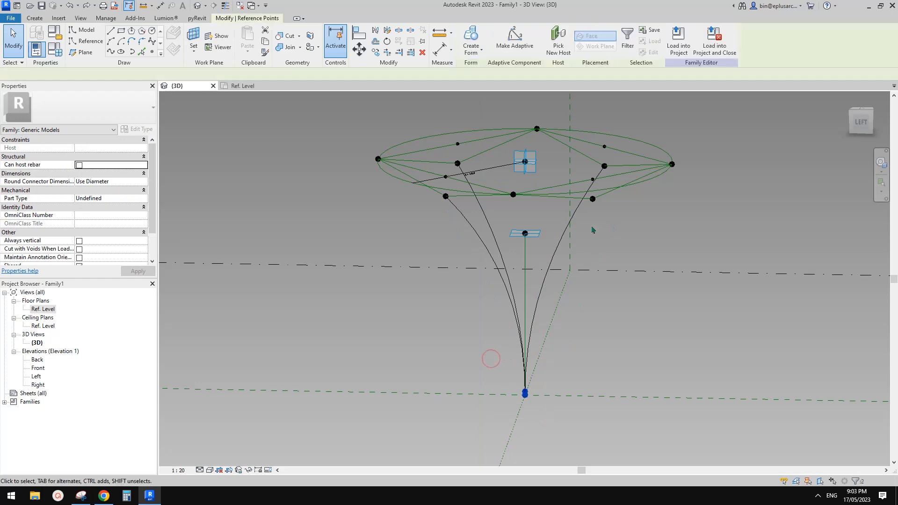
left_click(591, 201)
key("Escape")
scroll(483, 148, "down", 1)
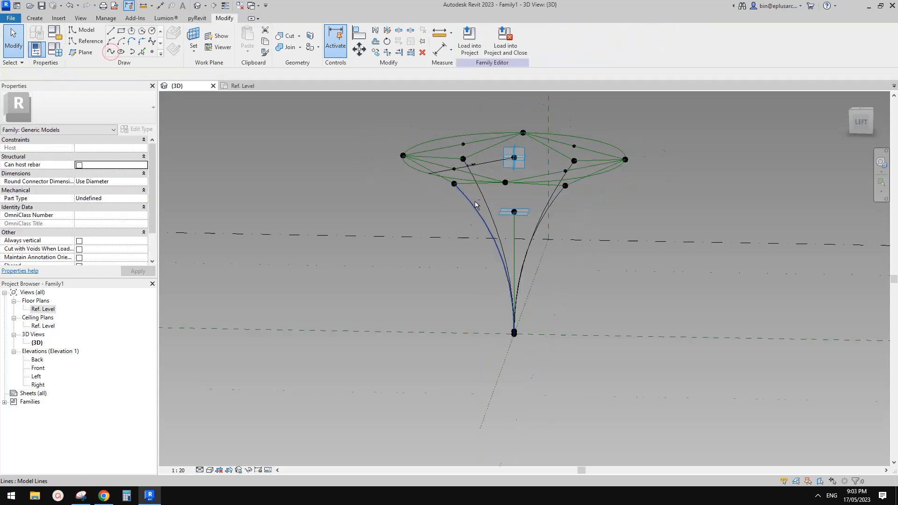
middle_click_drag(475, 204, 434, 129, "shift")
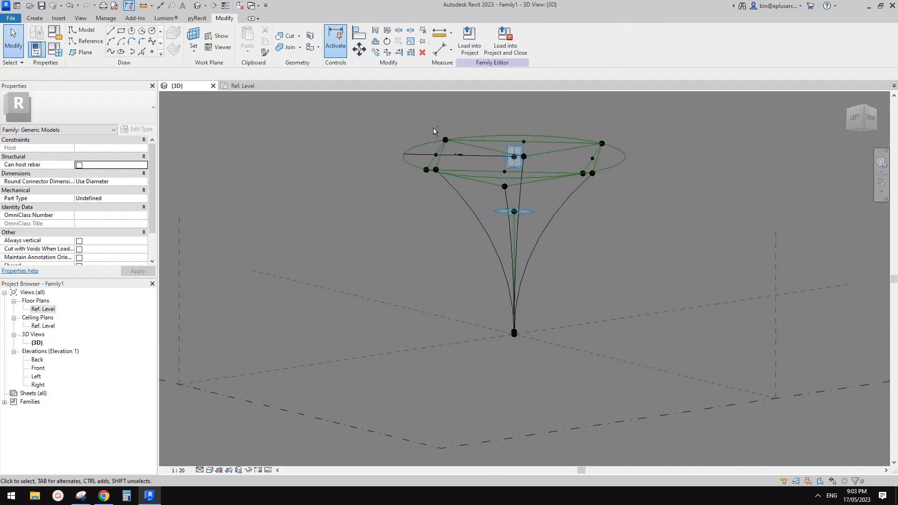
Step: Test the rib curvature by sliding the point above the base up to the column's top and back, and open its segment length for editing
left_click(567, 204)
key("Escape")
middle_click_drag(514, 211, 514, 280, "shift")
left_click(517, 337)
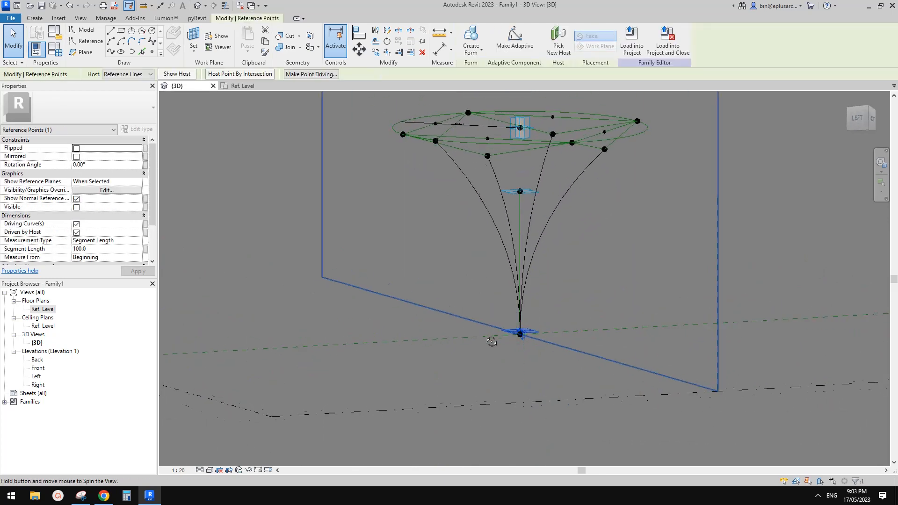
middle_click_drag(385, 264, 535, 304, "shift")
middle_click_drag(539, 341, 543, 337, "shift")
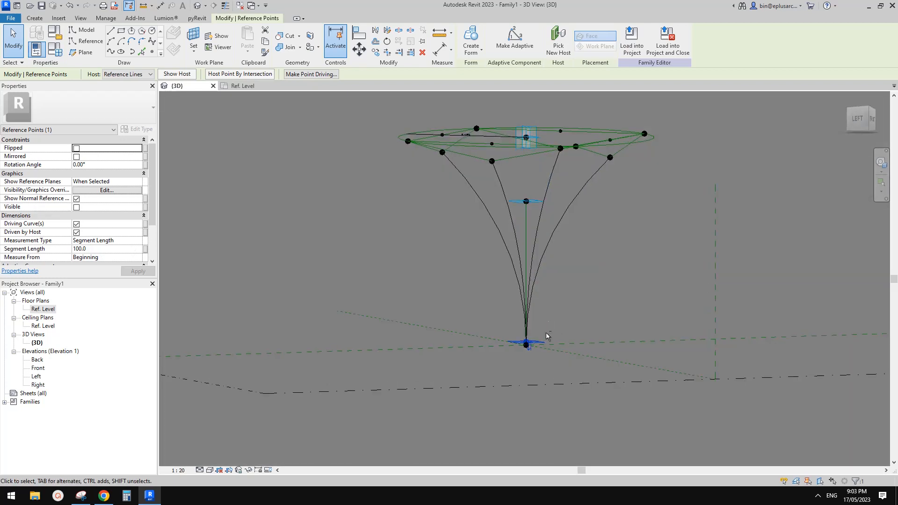
left_click_drag(543, 337, 576, 214)
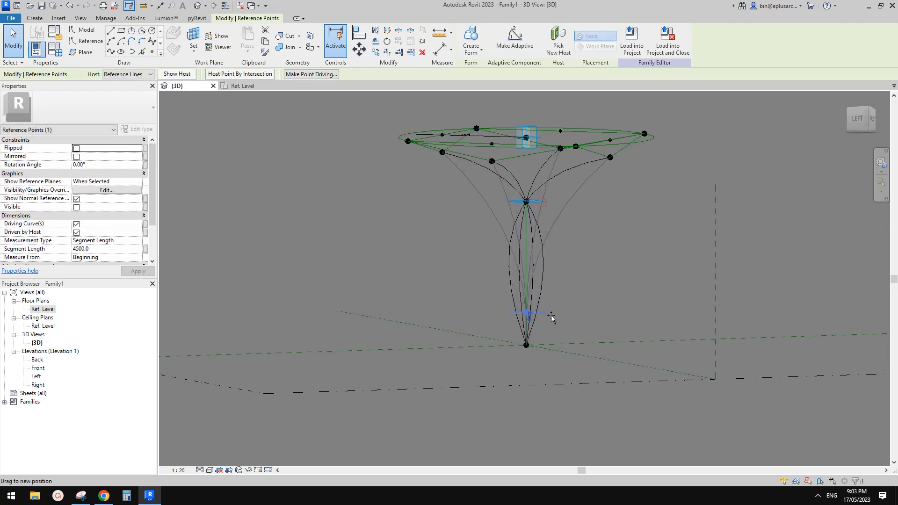
left_click_drag(552, 318, 545, 344)
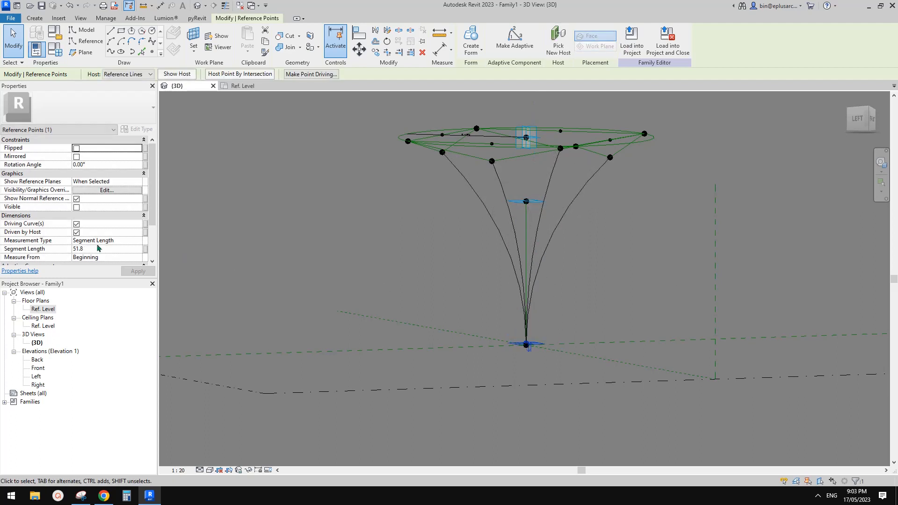
left_click(100, 248)
middle_click_drag(427, 279, 434, 307, "shift")
key("Escape")
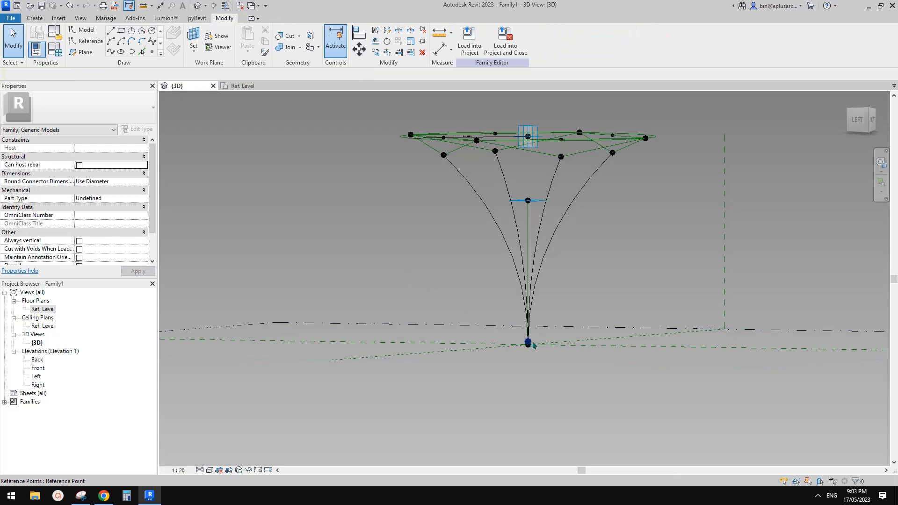
Step: Try moving the point above the base up to mid-column, and undo the move
scroll(530, 344, "up", 2)
left_click_drag(525, 344, 538, 211)
left_click(592, 226)
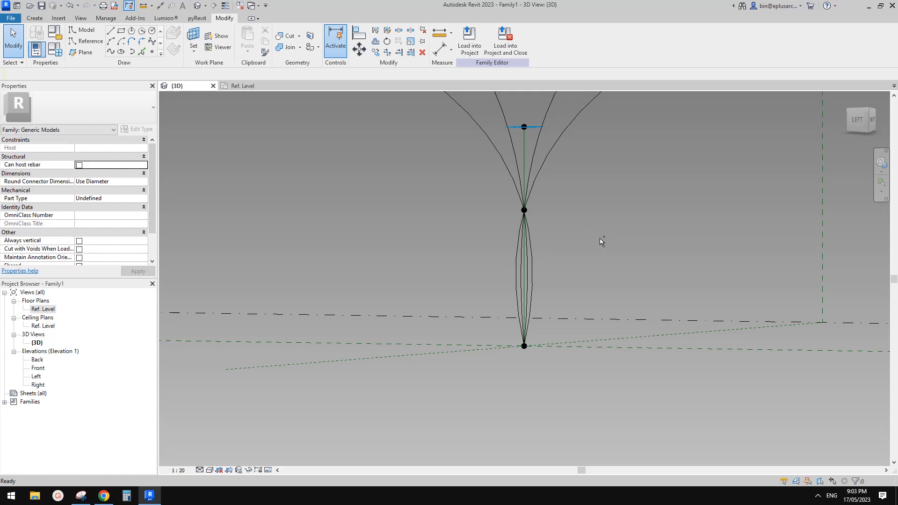
key("ctrl+z")
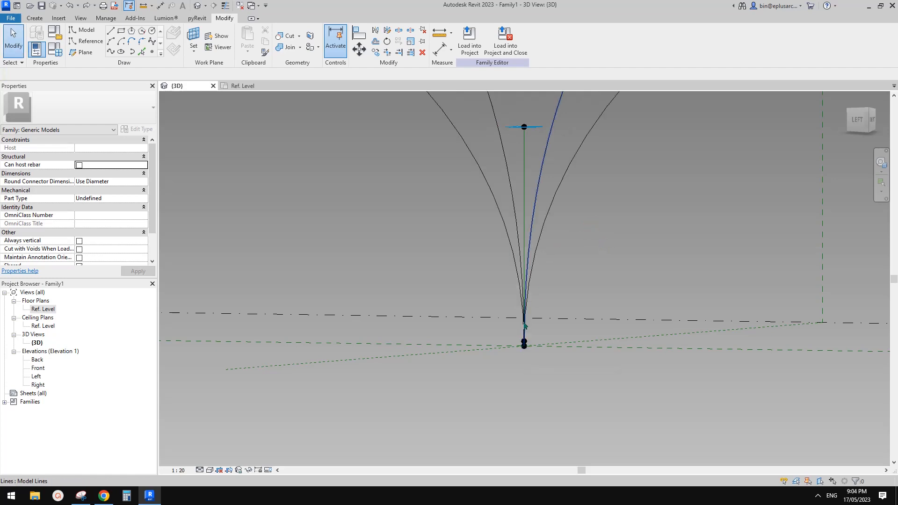
Step: Convert the four curved column ribs from model lines to reference lines
scroll(521, 337, "down", 3)
middle_click_drag(503, 233, 588, 191, "shift")
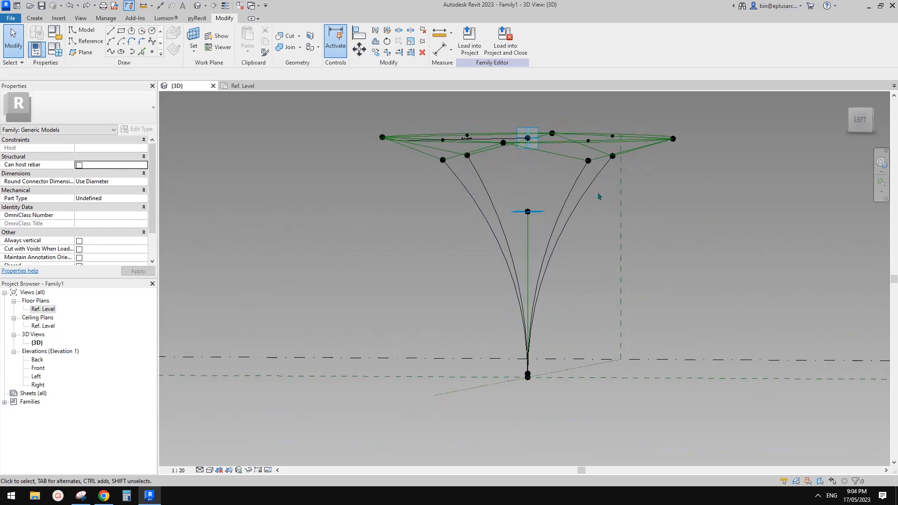
left_click_drag(597, 192, 457, 202)
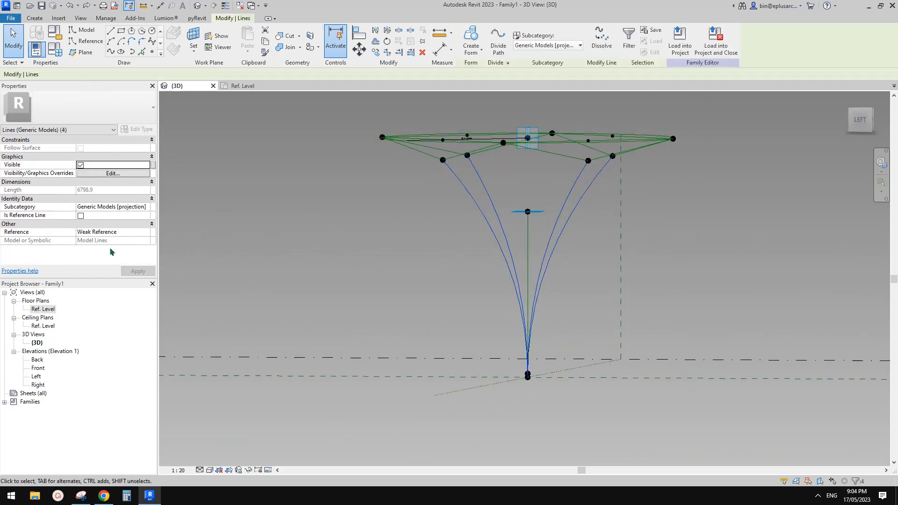
left_click(81, 216)
left_click(381, 204)
scroll(468, 197, "down", 1)
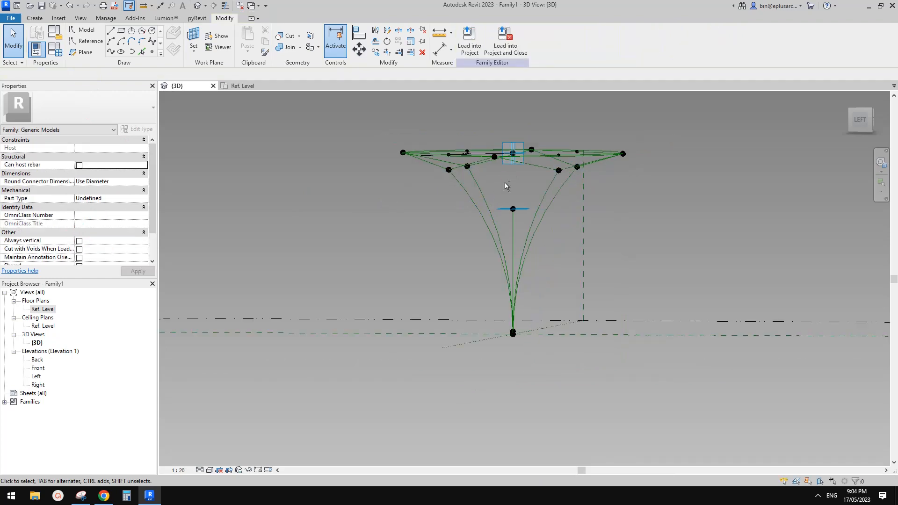
middle_click_drag(504, 182, 455, 188, "shift")
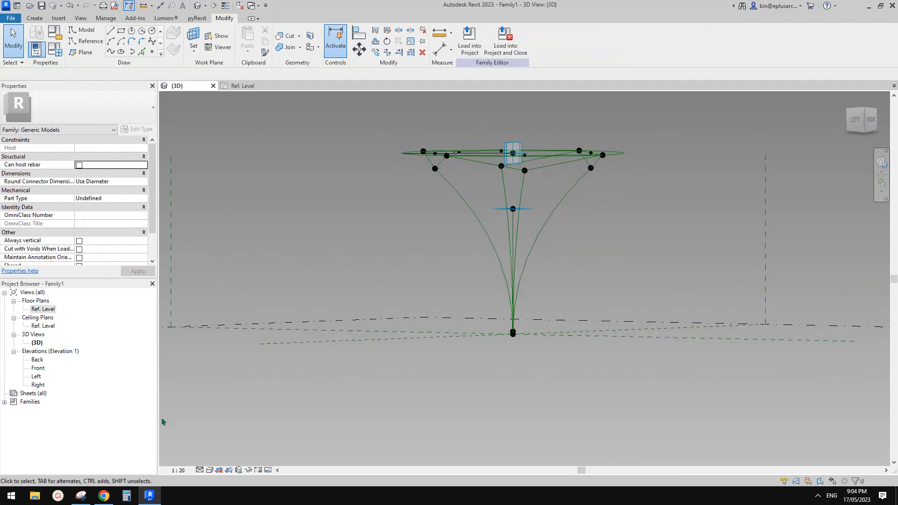
Step: Switch to Snipping Tool to compare the column ribs and canopy folds with the station photos, and return to Revit
left_click(86, 500)
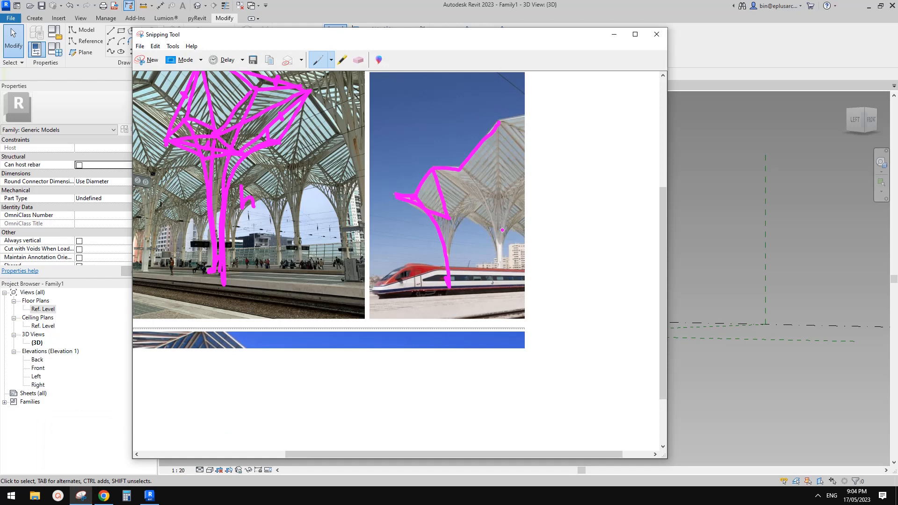
left_click(673, 248)
middle_click_drag(673, 248, 525, 161, "shift")
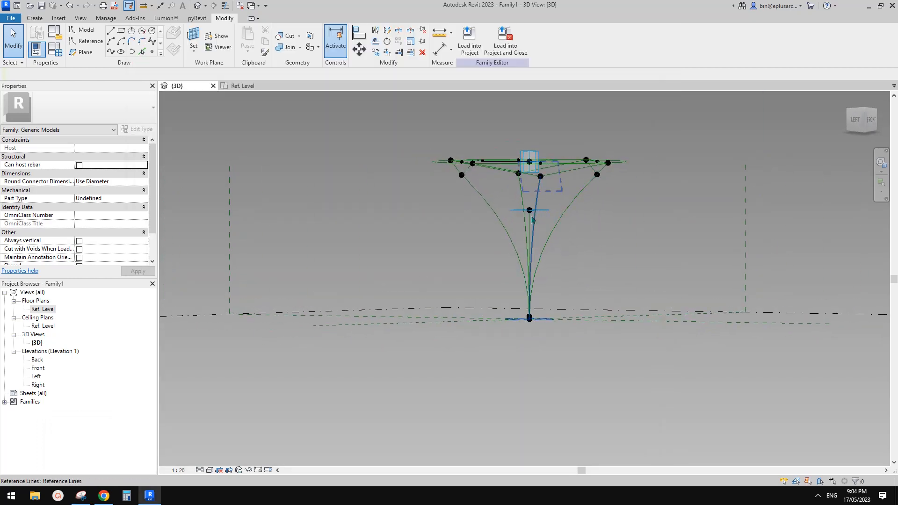
left_click(82, 495)
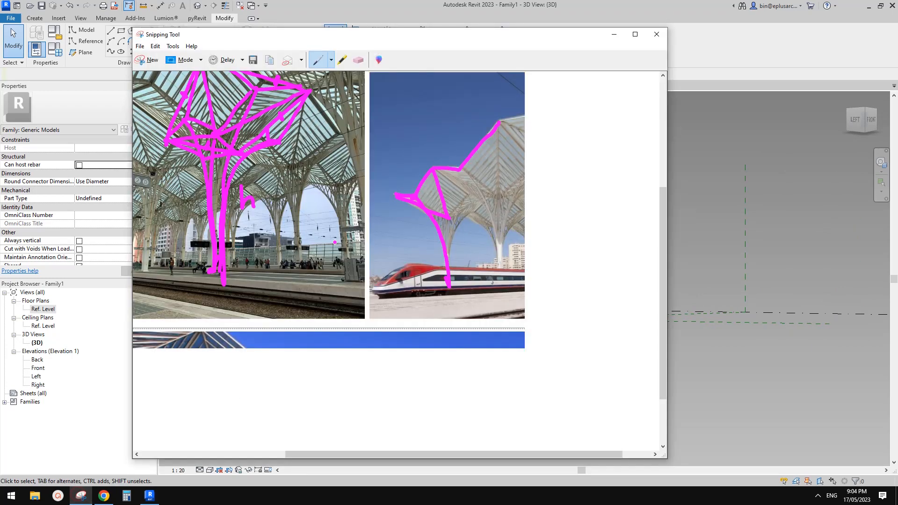
left_click(720, 191)
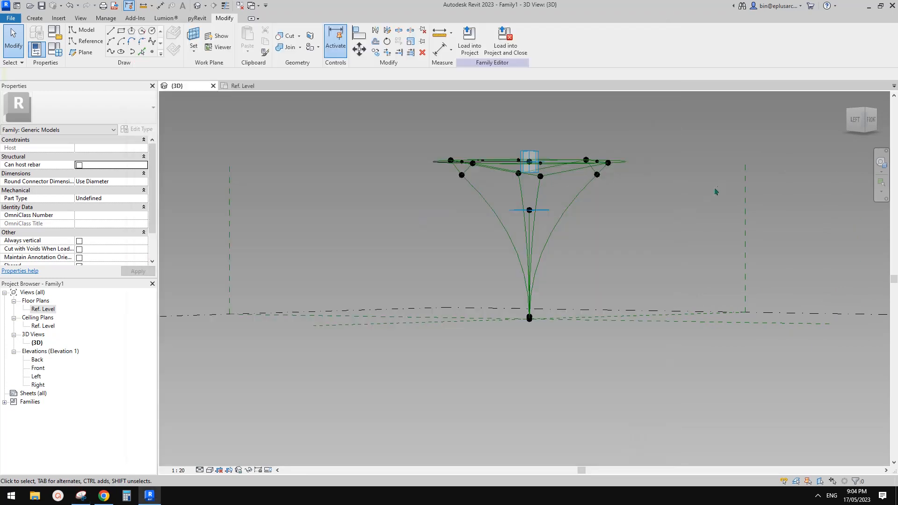
Step: Try a spline between the column's top point and an outer canopy corner point on the circle, and undo it
middle_click_drag(715, 191, 531, 217, "shift")
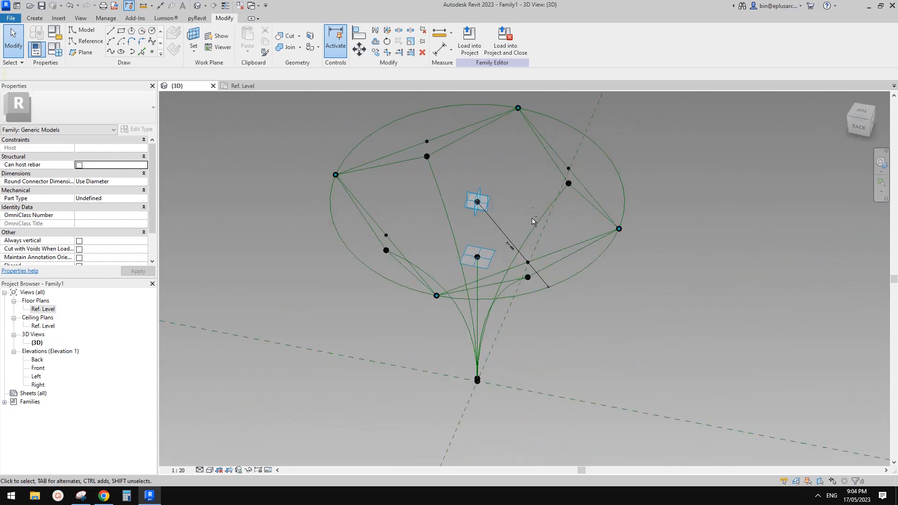
left_click(477, 202)
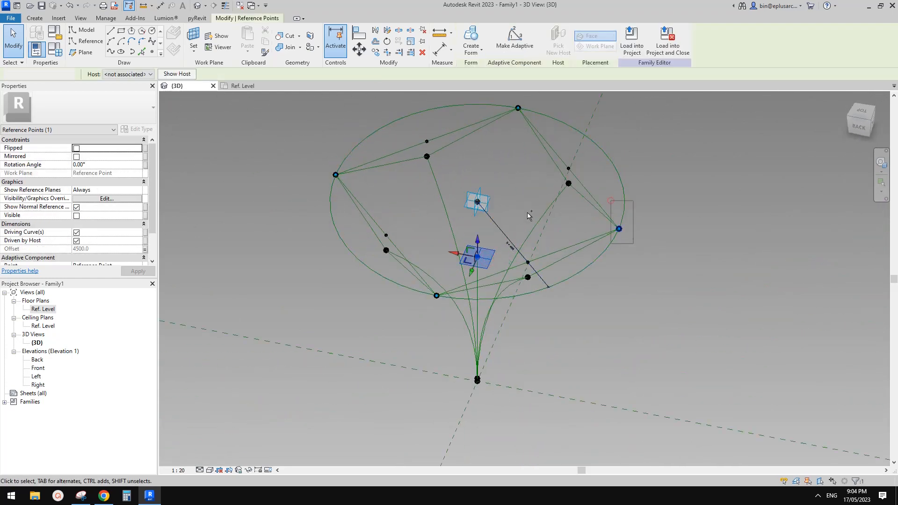
left_click(619, 228, "ctrl")
left_click(111, 52)
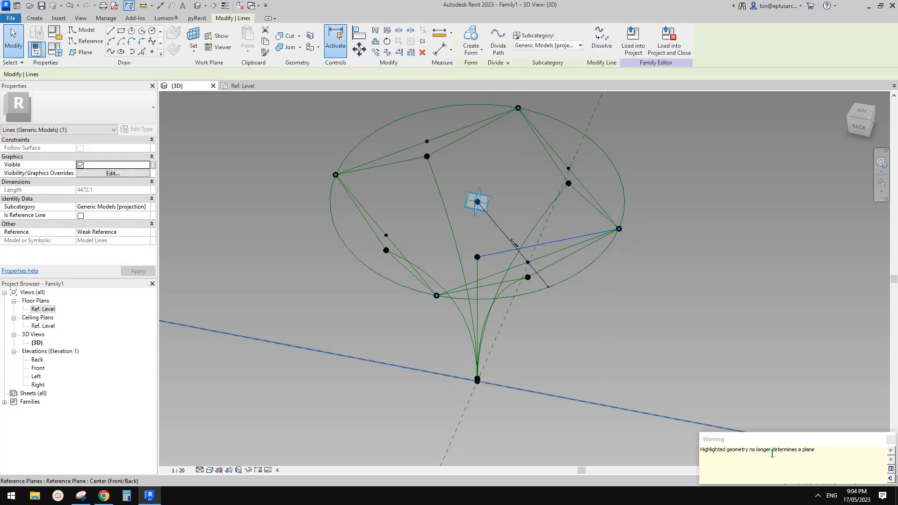
middle_click_drag(489, 285, 530, 243, "shift")
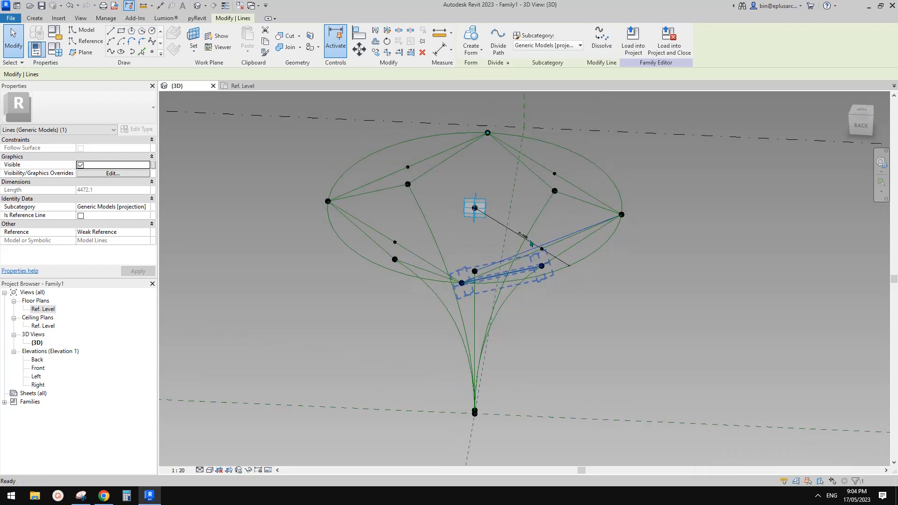
left_click_drag(461, 282, 474, 270)
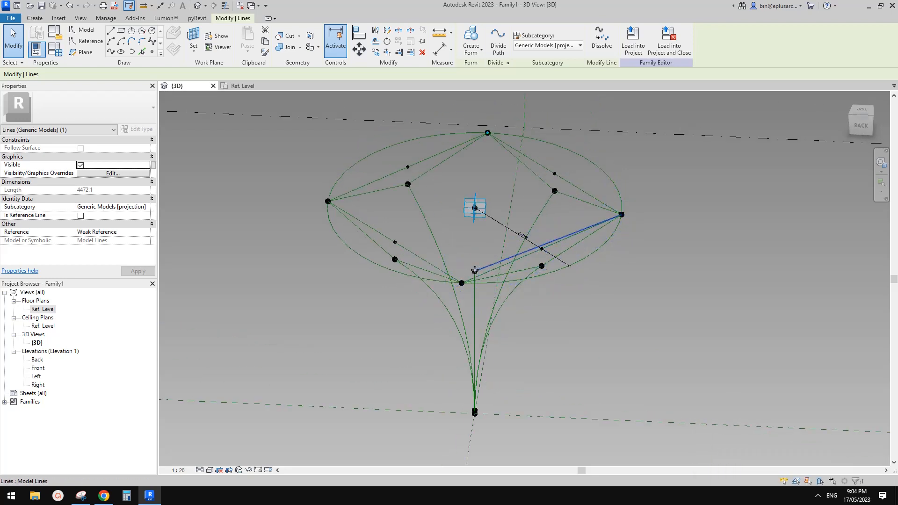
key("ctrl+z")
Step: Connect the column's top point to the outer canopy corner point on the circle with a two-point spline
middle_click_drag(507, 278, 501, 300)
left_click(498, 242)
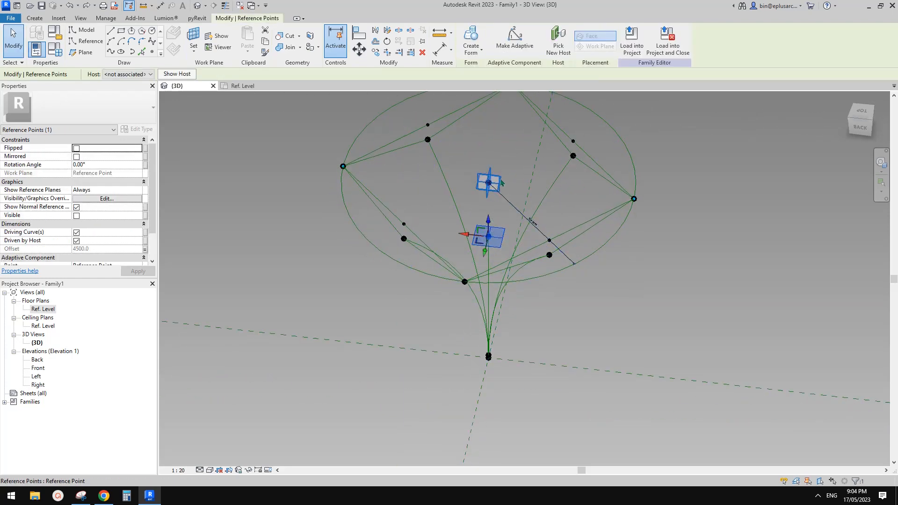
key("Escape")
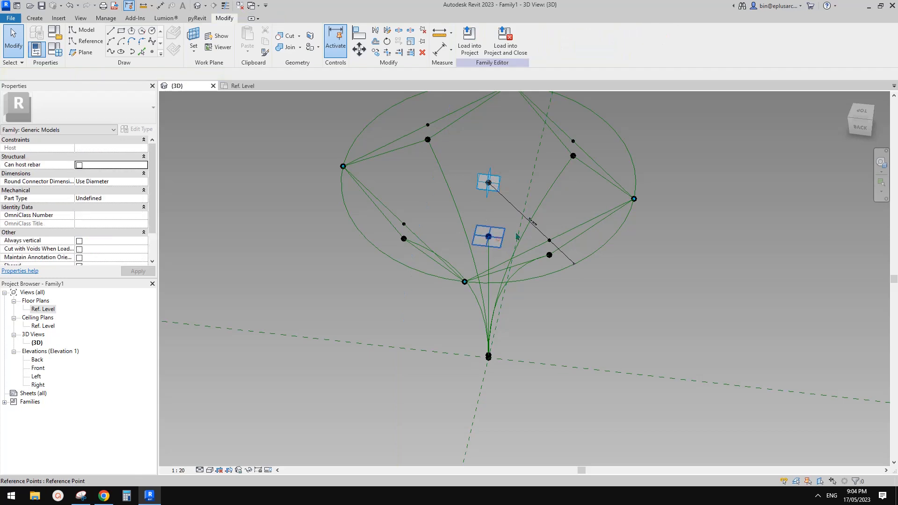
left_click(516, 235)
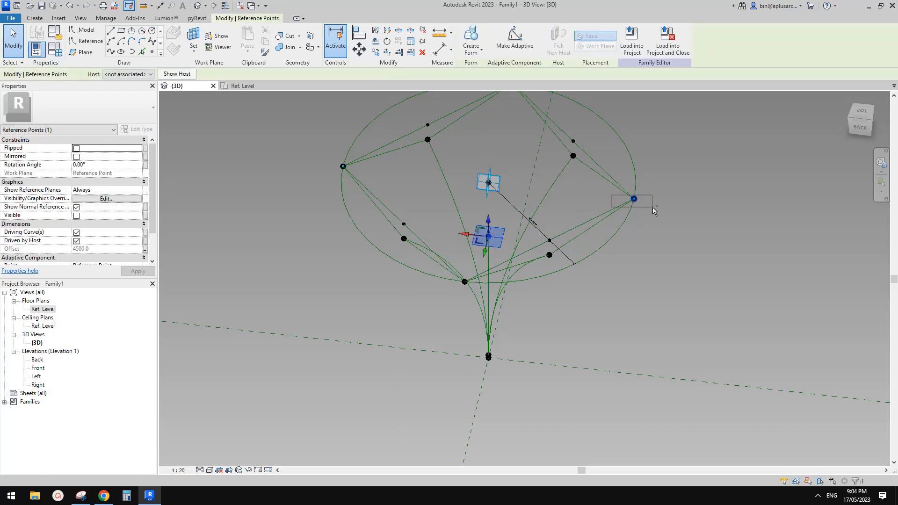
left_click(633, 198, "ctrl")
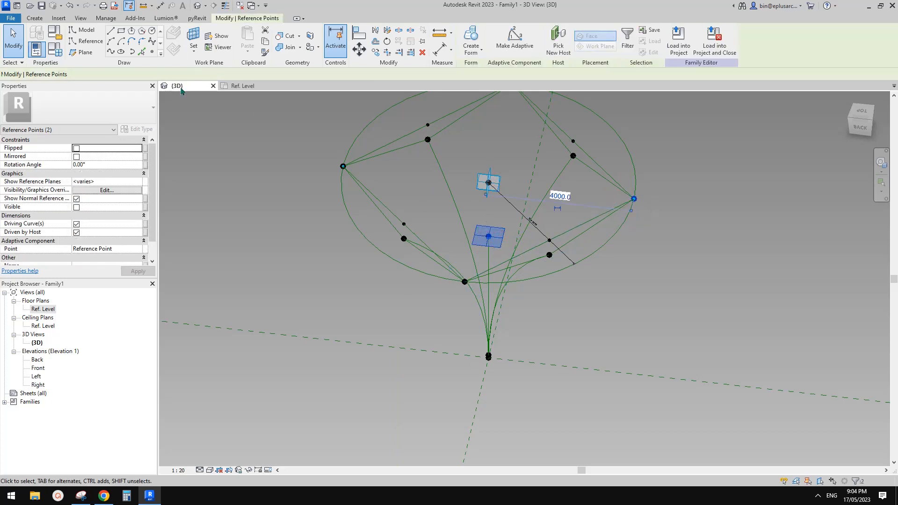
left_click(111, 53)
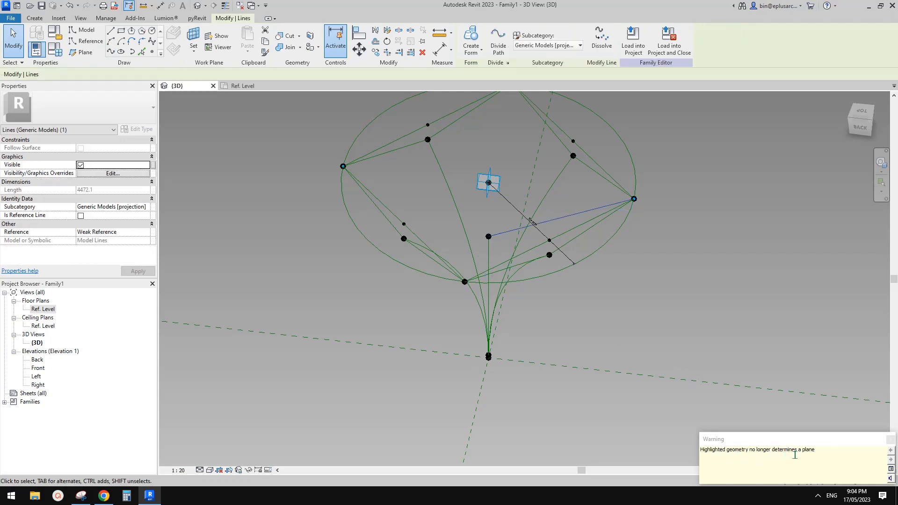
left_click(483, 217)
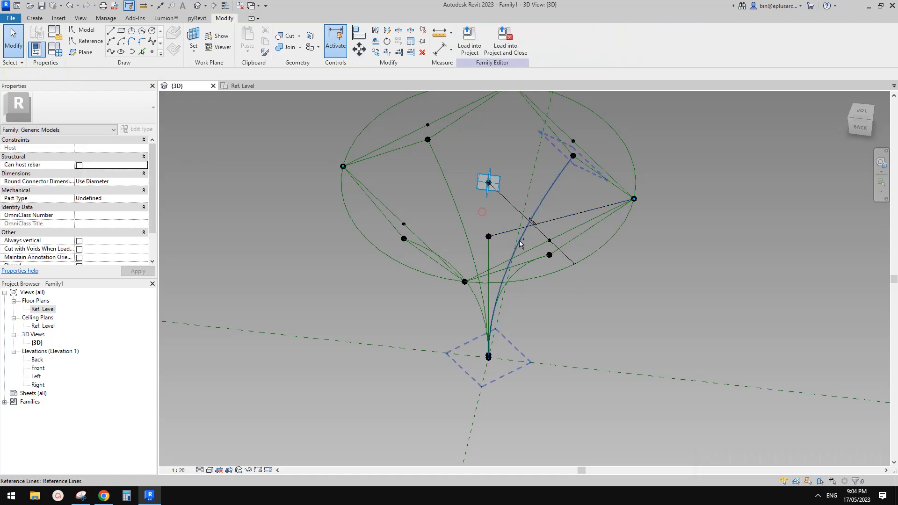
Step: Undo the last spline and place a reference point on the vertical column line slightly below its top point
key("ctrl+z")
mouse_move(532, 244)
middle_mouse_down()
mouse_move(531, 221)
mouse_move(517, 230)
mouse_move(531, 271)
mouse_move(505, 259)
mouse_move(525, 267)
middle_mouse_up()
scroll(515, 226, "up", 3)
scroll(505, 259, "up", 1)
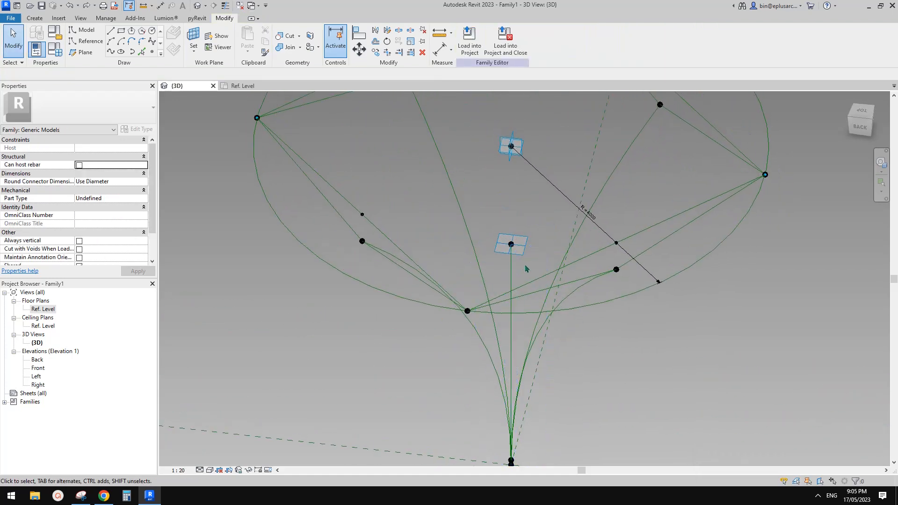
left_click(152, 52)
mouse_move(532, 210)
middle_mouse_down()
mouse_move(511, 192)
mouse_move(520, 204)
middle_mouse_up()
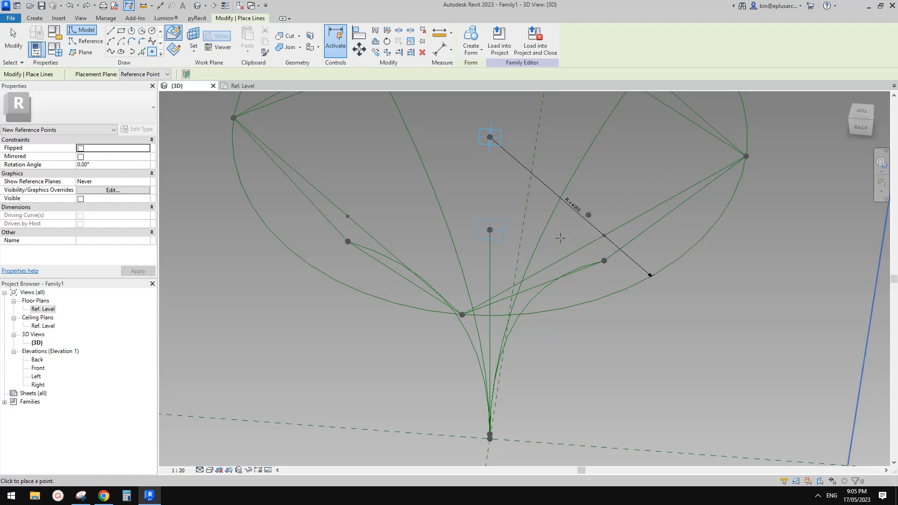
middle_click_drag(520, 246, 508, 239, "shift")
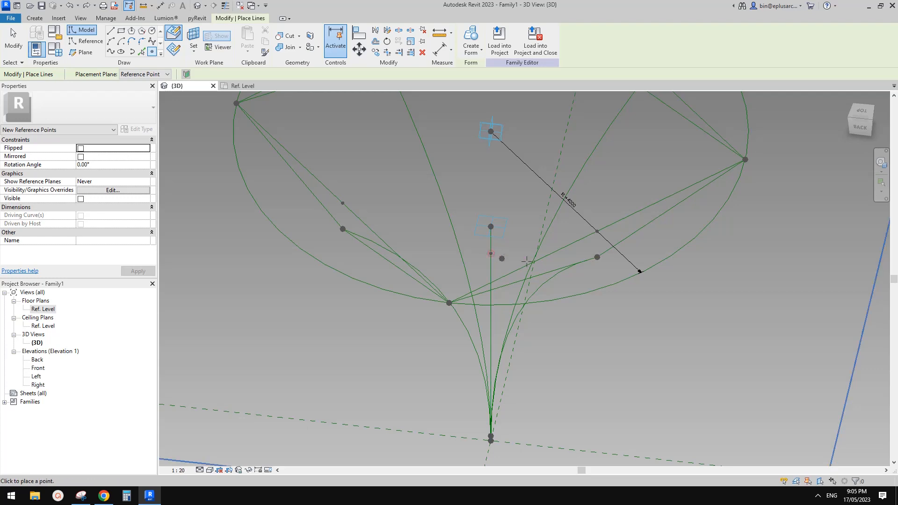
left_click(490, 252)
key("Escape")
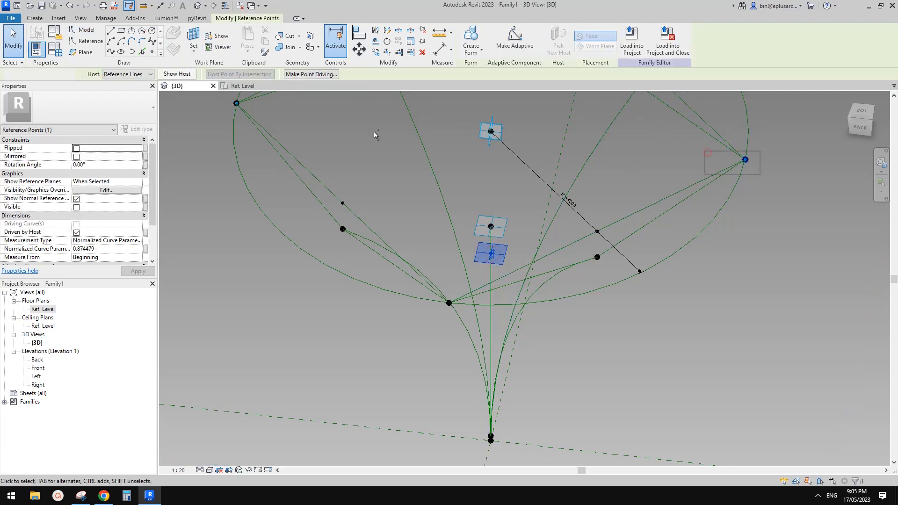
Step: Connect the new point on the column line to two outer canopy corner points on the circle with separate two-point splines
left_click(745, 160, "ctrl")
left_click(110, 51)
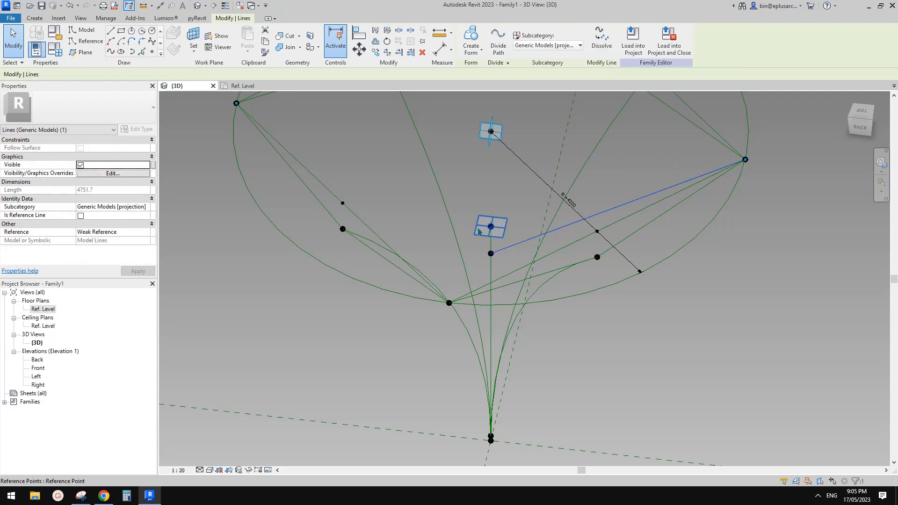
middle_click_drag(490, 227, 476, 218, "shift")
key("Escape")
middle_click_drag(556, 210, 590, 203, "shift")
left_click(590, 203)
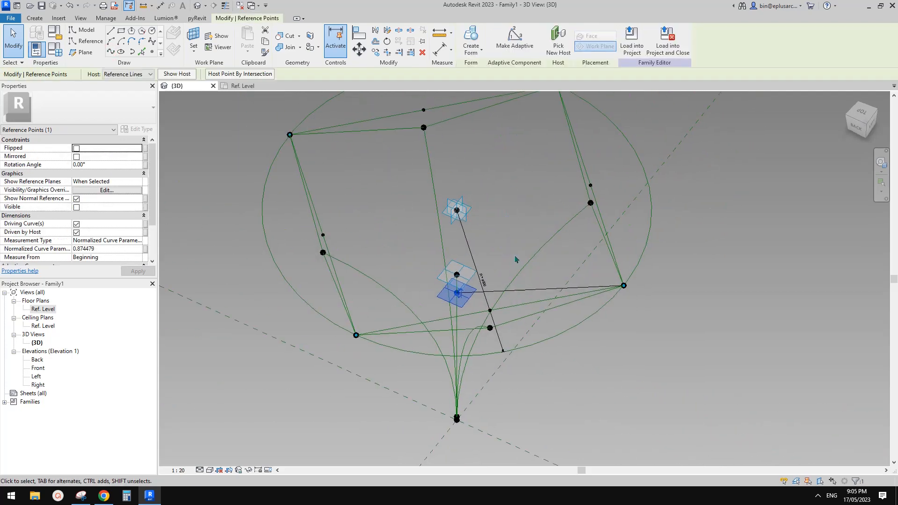
left_click_drag(575, 194, 590, 205, "ctrl")
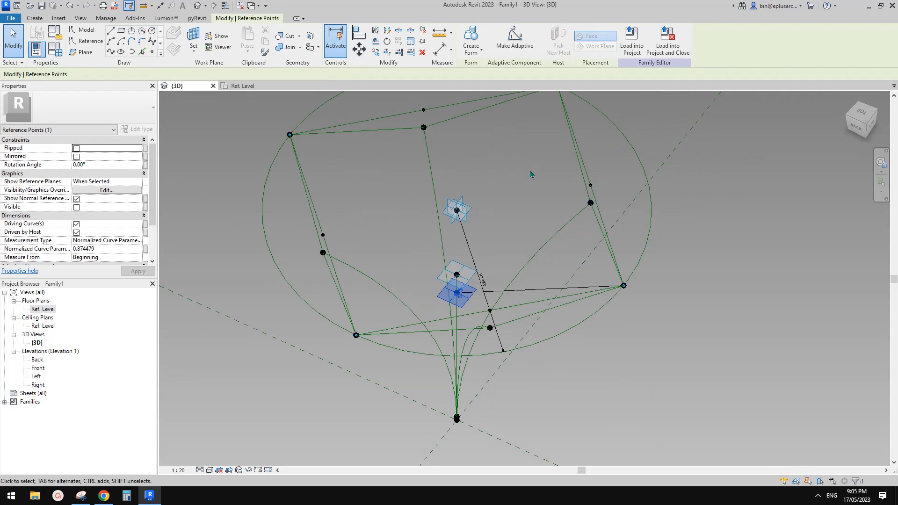
middle_click_drag(545, 98, 555, 171)
left_click_drag(554, 133, 583, 177, "ctrl")
left_click(112, 50)
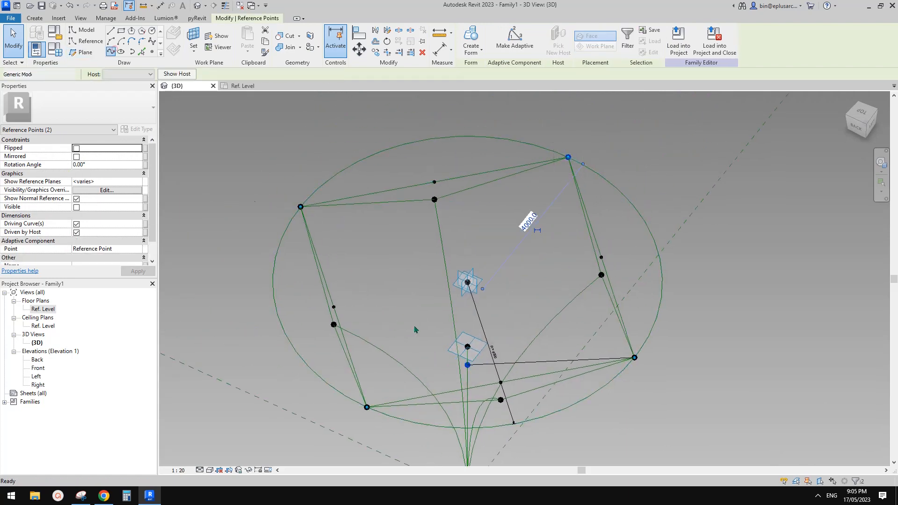
Step: Connect the same column point to the remaining two outer canopy corner points with two-point splines
left_click(437, 357)
left_click_drag(275, 181, 315, 220, "ctrl")
left_click(111, 51)
middle_click_drag(412, 239, 421, 178)
left_click(449, 298)
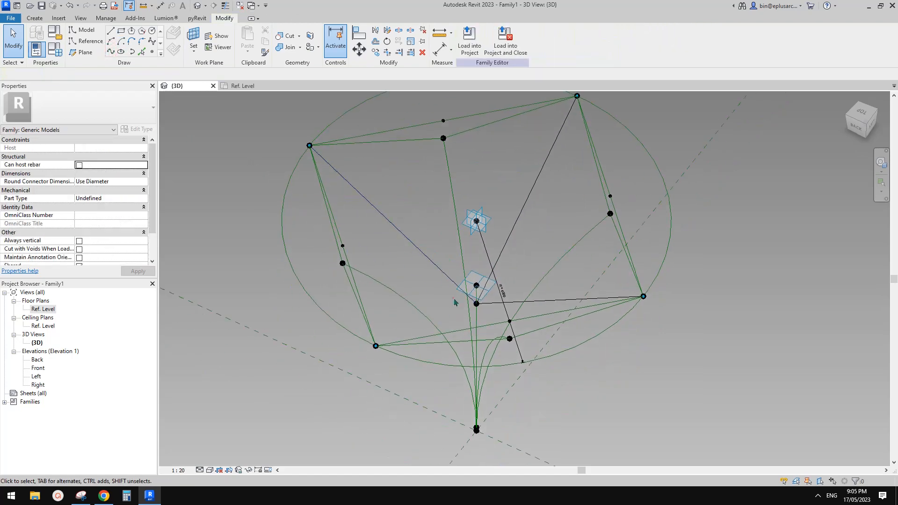
left_click(476, 303)
left_click(376, 345, "ctrl")
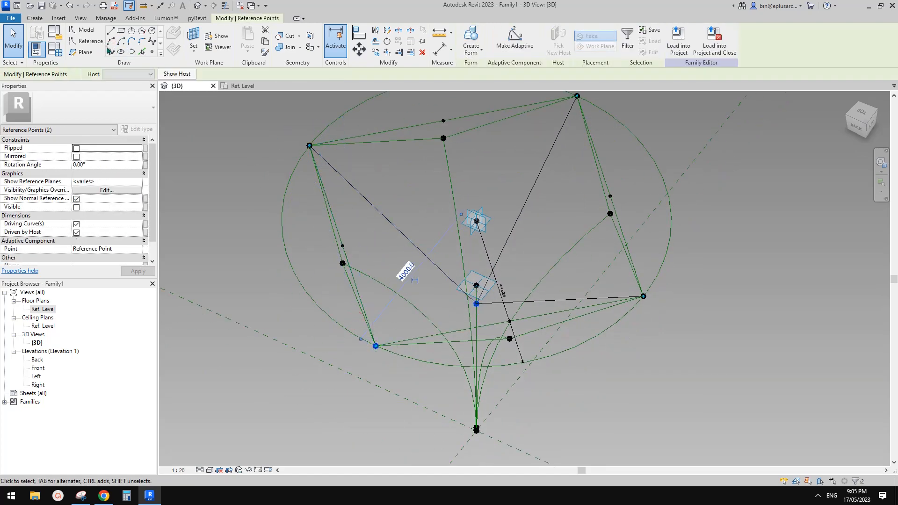
left_click(112, 53)
middle_click_drag(454, 259, 491, 167)
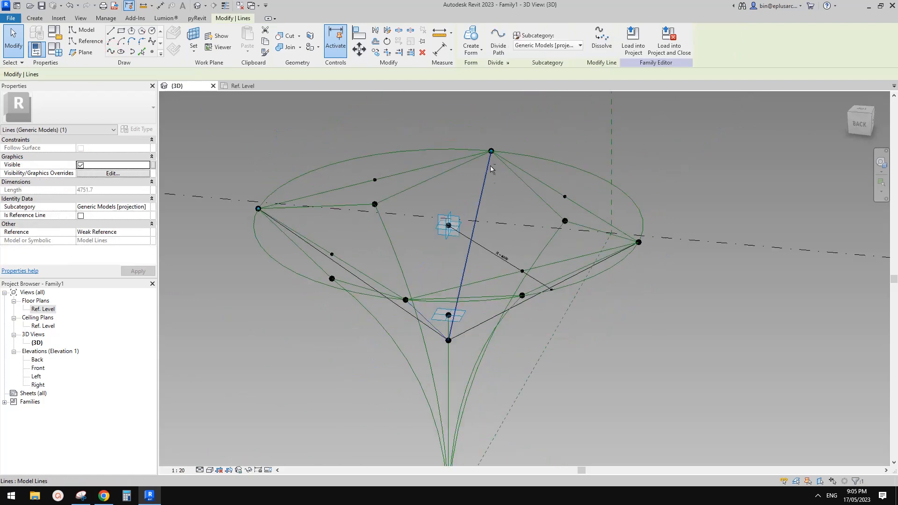
left_click(473, 315)
Step: Move the splines' shared point up the vertical column line to its top end
scroll(465, 327, "up", 1)
mouse_move(463, 330)
middle_mouse_down()
mouse_move(489, 295)
mouse_move(464, 333)
middle_mouse_up()
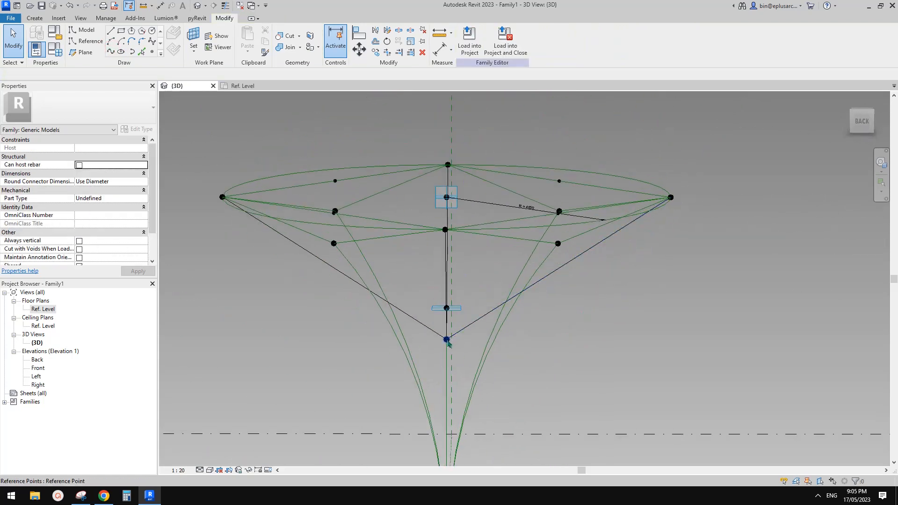
left_click_drag(447, 344, 447, 307)
Step: Convert the four splines between the column top and the outer canopy corners to reference lines
middle_click_drag(485, 311, 503, 269, "shift")
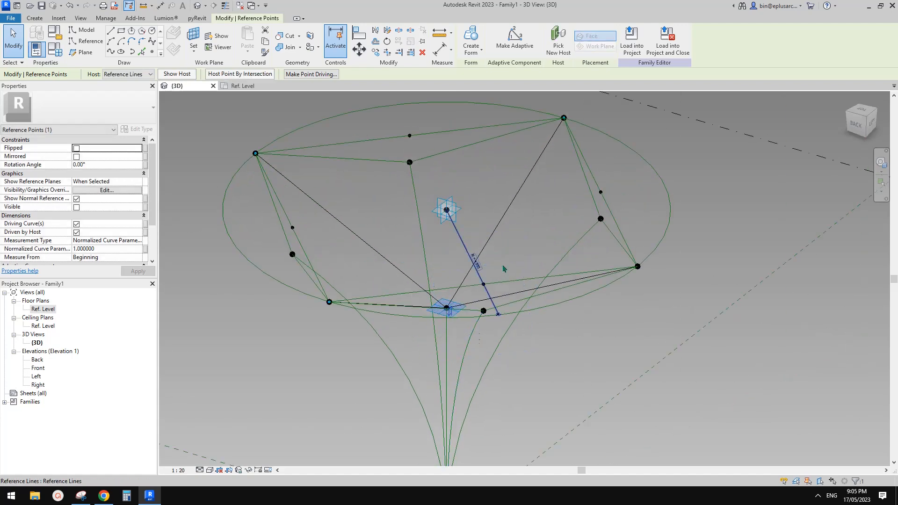
left_click(517, 199)
middle_click_drag(480, 304, 498, 324, "shift")
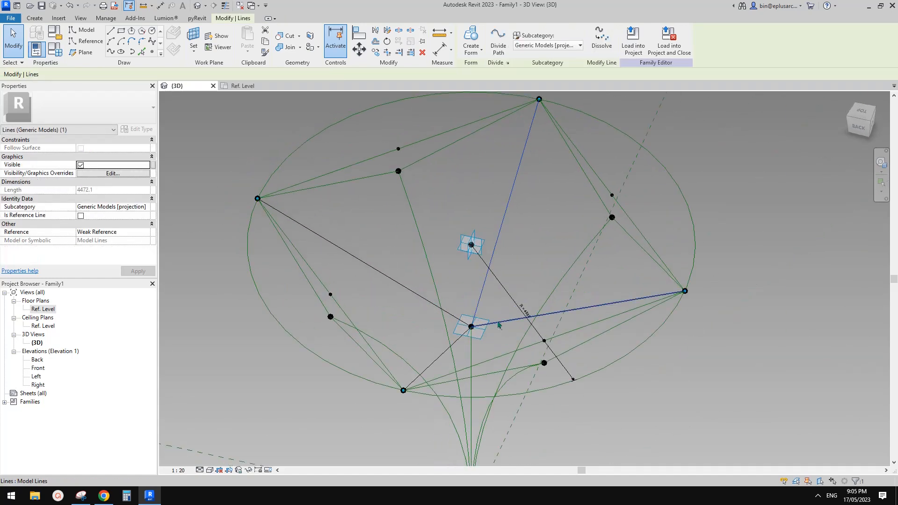
left_click(461, 337, "ctrl")
left_click(355, 257, "ctrl")
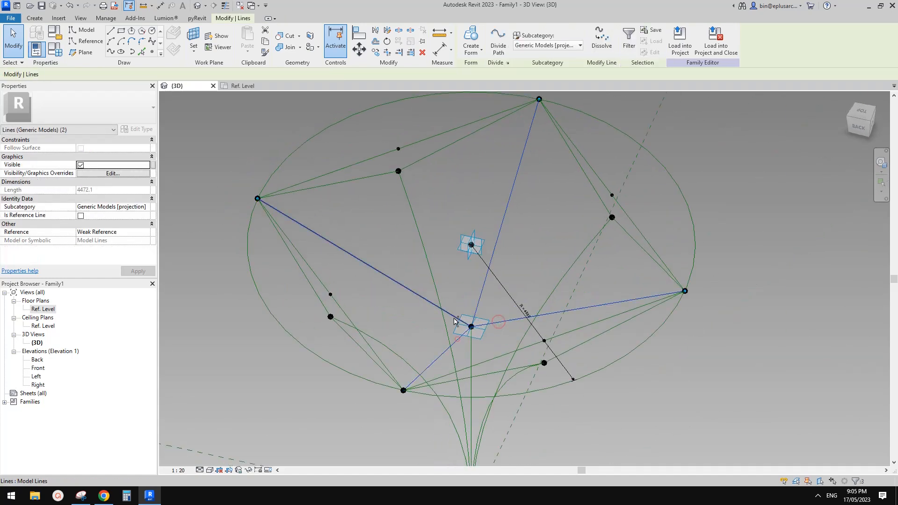
left_click(80, 216)
left_click(189, 221)
Step: Set the 3D view scale to 1:200 and turn off thin line display
middle_click_drag(395, 200, 400, 199)
scroll(400, 198, "down", 3)
middle_click_drag(459, 300, 451, 264, "shift")
middle_click_drag(321, 264, 497, 304)
scroll(547, 271, "up", 1)
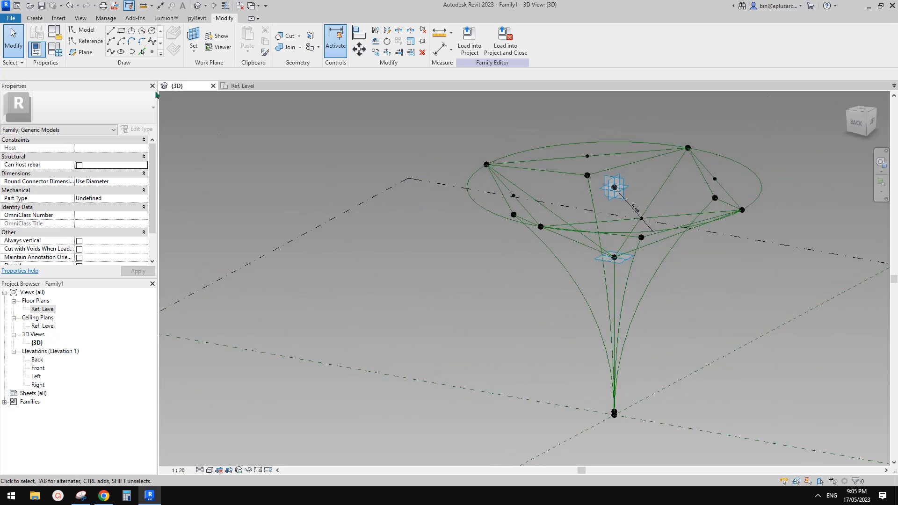
middle_click_drag(426, 271, 425, 267)
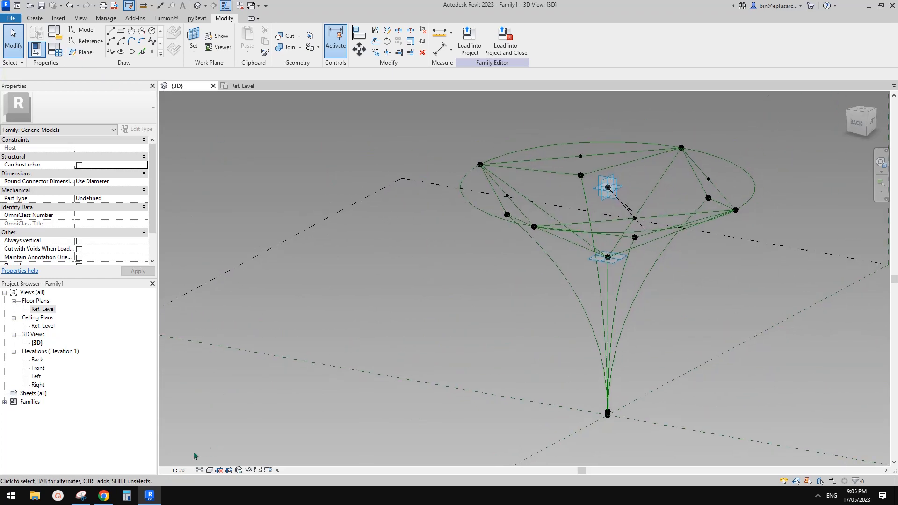
left_click(178, 469)
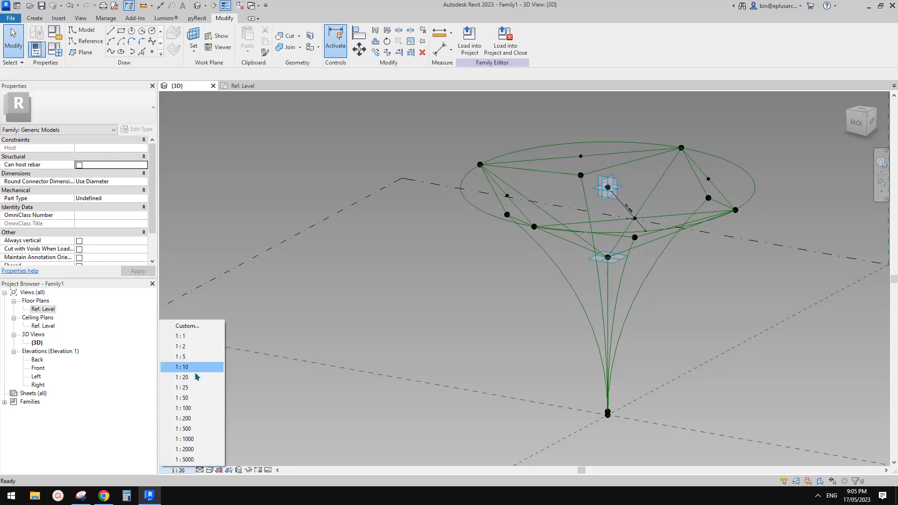
left_click(196, 418)
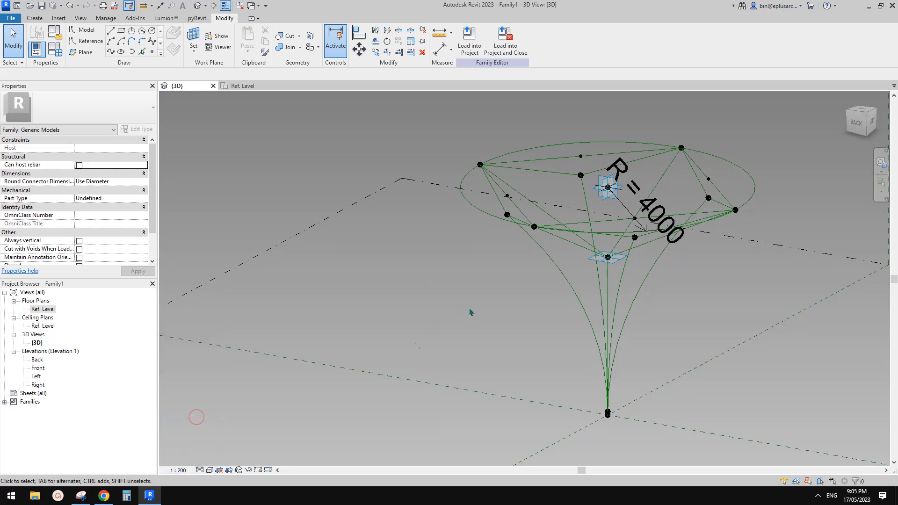
left_click(178, 469)
left_click(206, 419)
key("l")
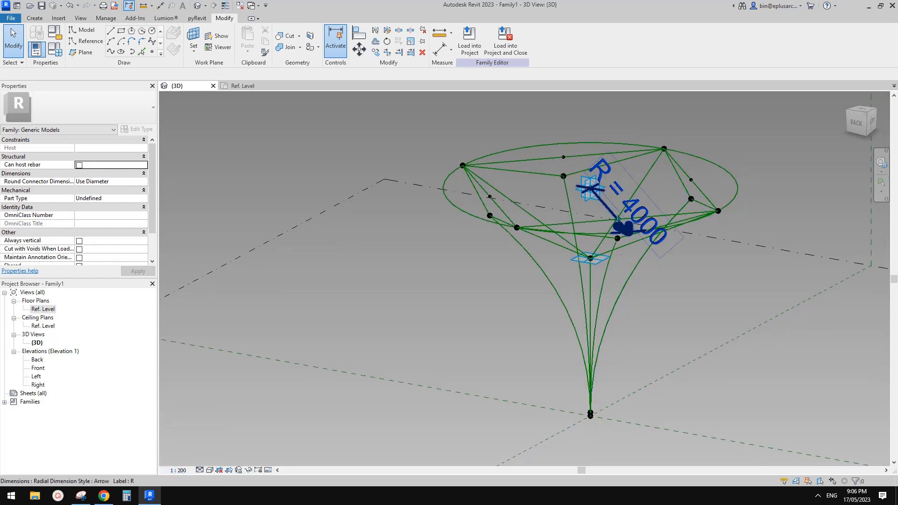
Step: Temporarily hide the circle's radius dimension and set the 3D view scale to 1:500
left_click(603, 208)
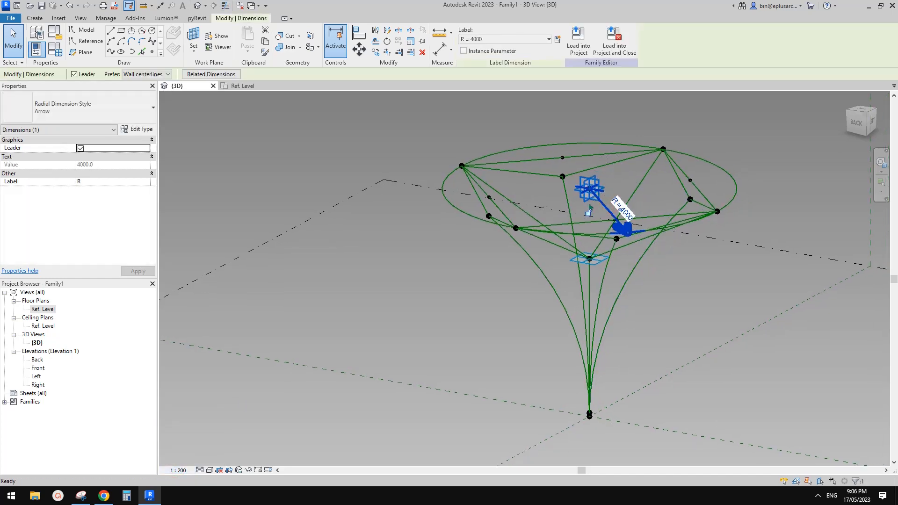
key("h")
key("h")
middle_click_drag(590, 234, 627, 229, "shift")
scroll(621, 285, "up", 1)
middle_click_drag(621, 289, 579, 293, "shift")
left_click(180, 470)
left_click(189, 428)
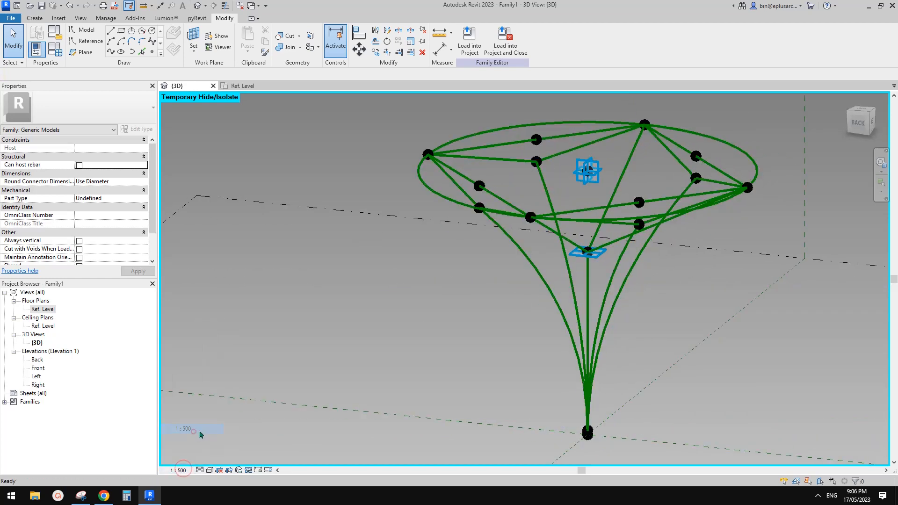
scroll(450, 320, "down", 2)
scroll(528, 268, "up", 4)
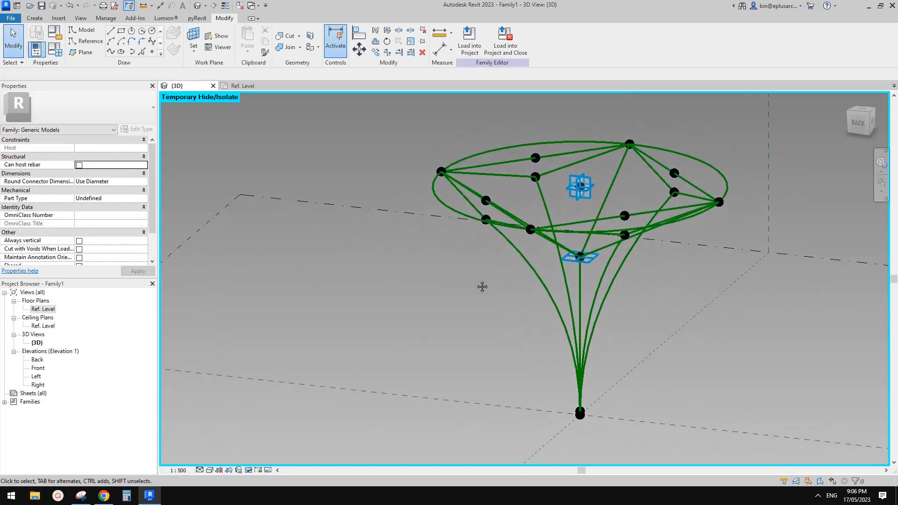
Step: Temporarily hide the divided path and the canopy circle
mouse_move(493, 247)
middle_mouse_down("shift")
mouse_move(485, 227)
mouse_move(491, 239)
middle_mouse_up("shift")
left_click(721, 164)
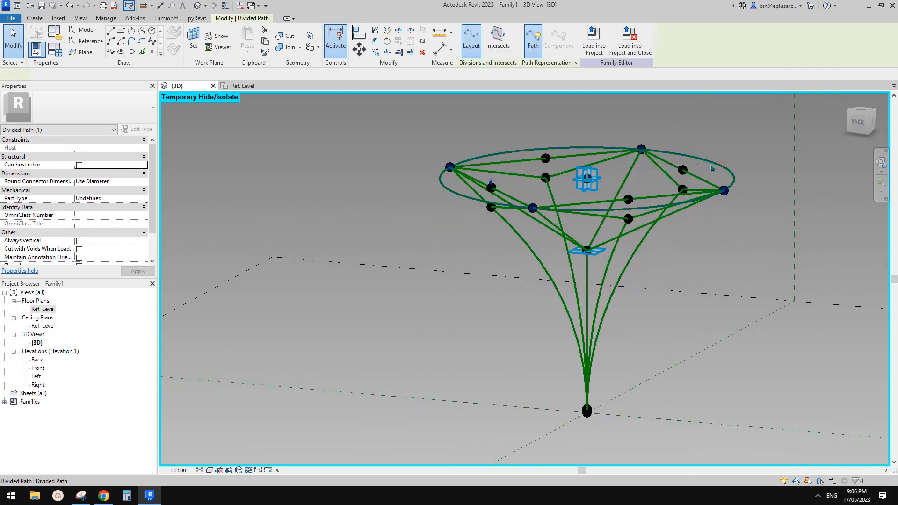
key("h")
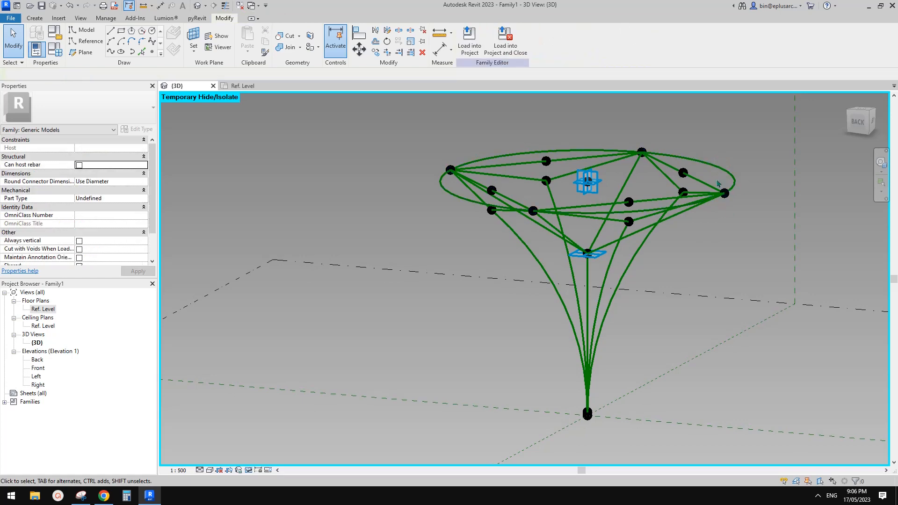
left_click(726, 167)
key("h")
key("h")
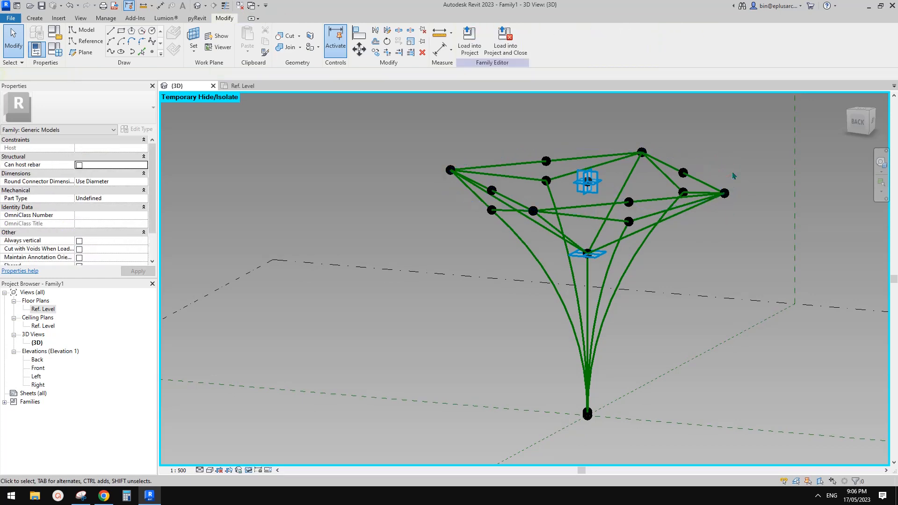
Step: Delete the four straight reference lines joining neighbouring outer corner points of the canopy
middle_click_drag(733, 176, 681, 207, "shift")
left_click(661, 205)
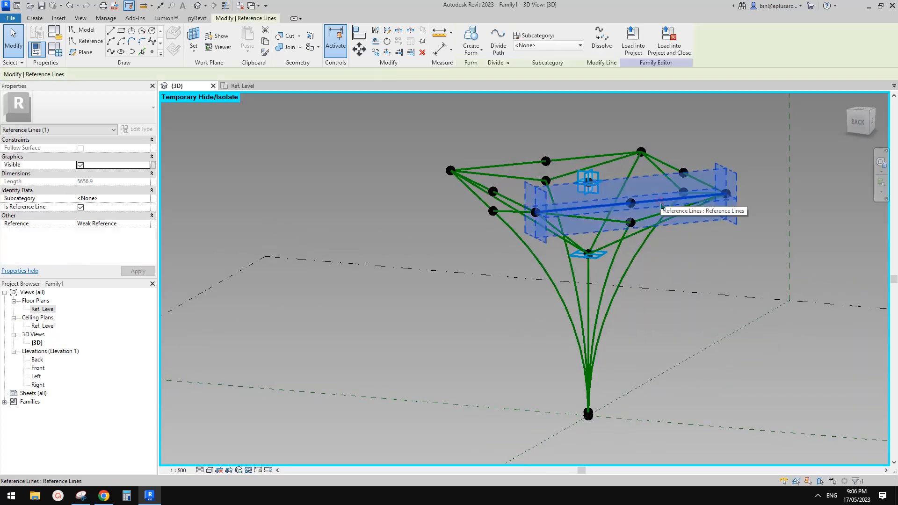
key("Escape")
left_click(700, 186)
key("Delete")
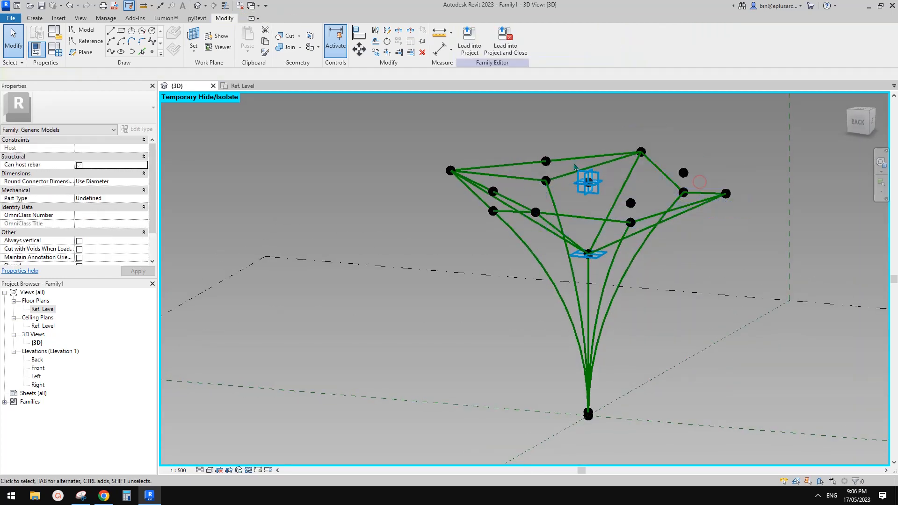
left_click(578, 158)
key("Delete")
middle_click_drag(516, 211, 536, 241, "shift")
left_click(525, 175)
key("Delete")
Step: Flex the H parameter in the family types by applying 6000, and restore it to 4500
middle_click_drag(537, 241, 530, 260)
left_click(54, 49)
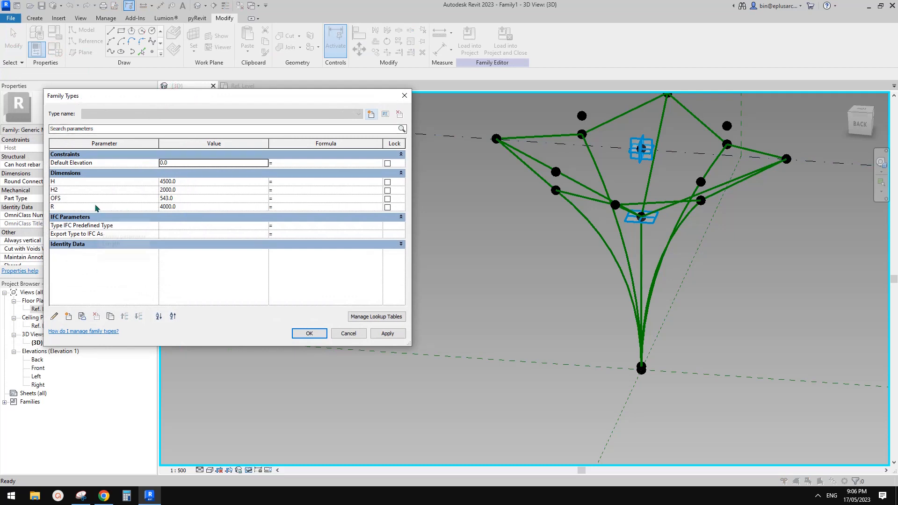
left_click(189, 183)
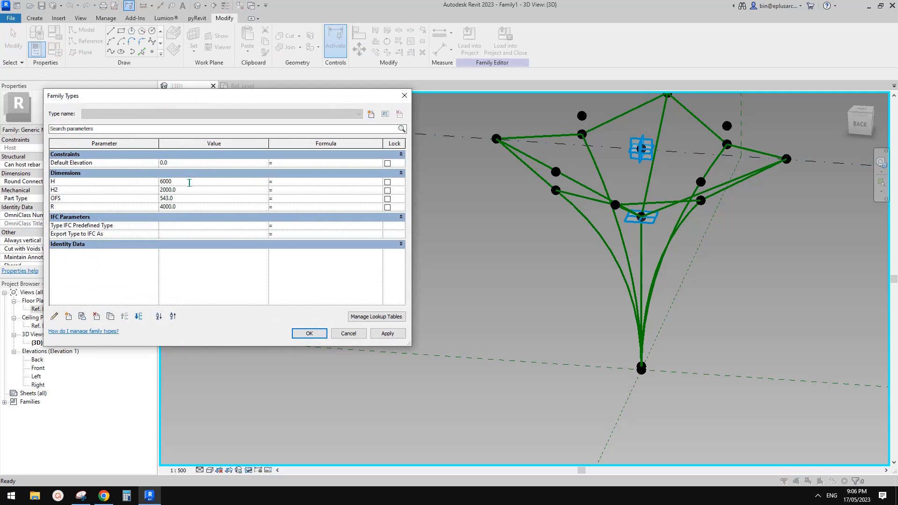
type("6000")
left_click(388, 333)
left_click(203, 183)
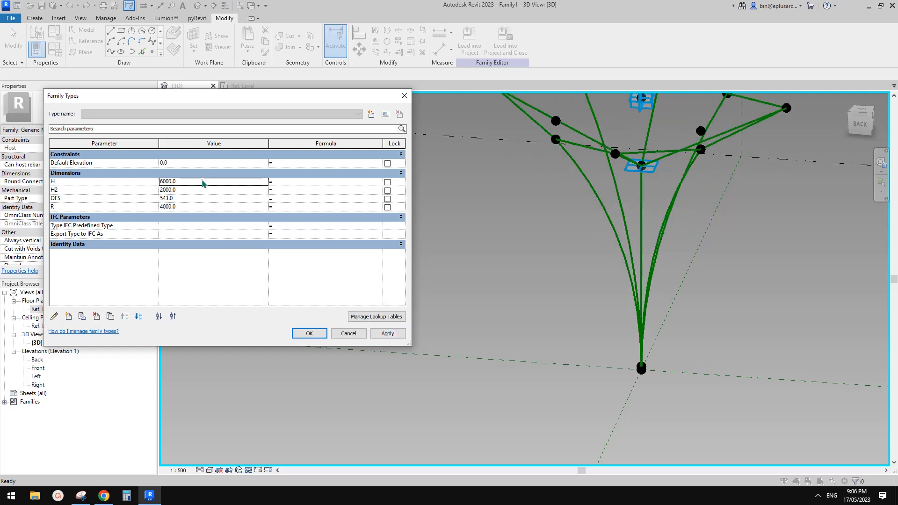
left_click(388, 334)
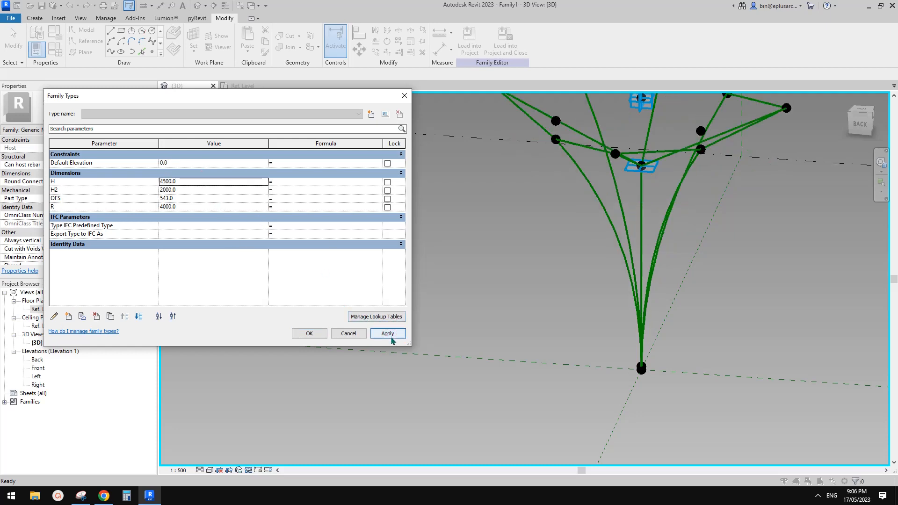
Step: Flex the H2 parameter in the family types by applying 1500, and restore it to 2000
left_click(190, 191)
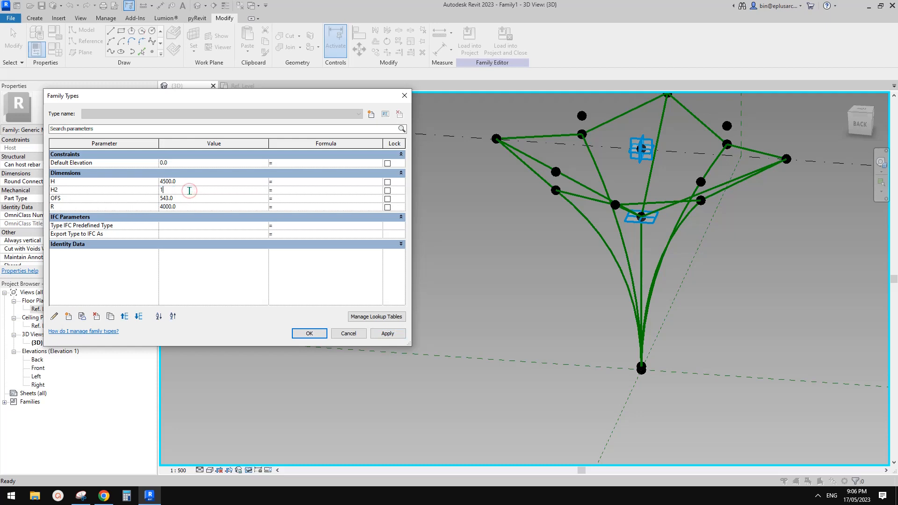
left_click(392, 334)
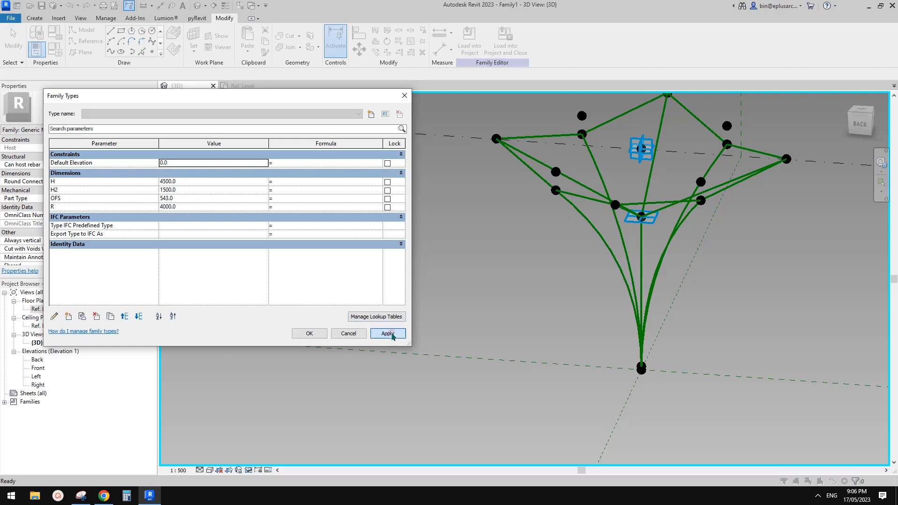
left_click(189, 191)
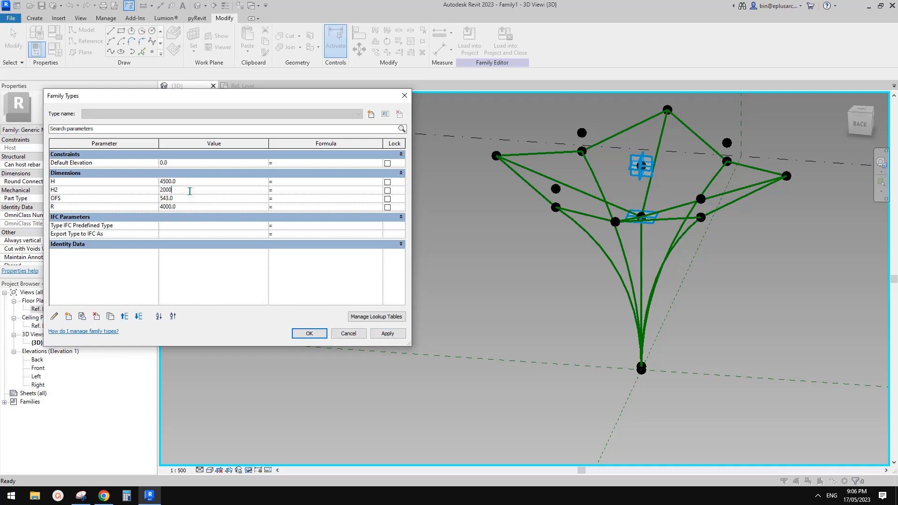
left_click(393, 335)
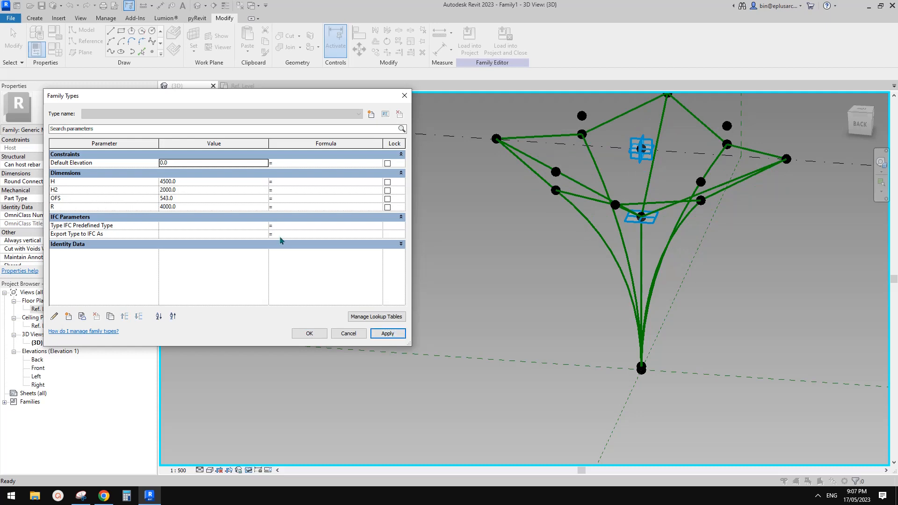
Step: Flex the OFS parameter with 1000, set it to 900, set R to 3000, and accept the family types
left_click(186, 200)
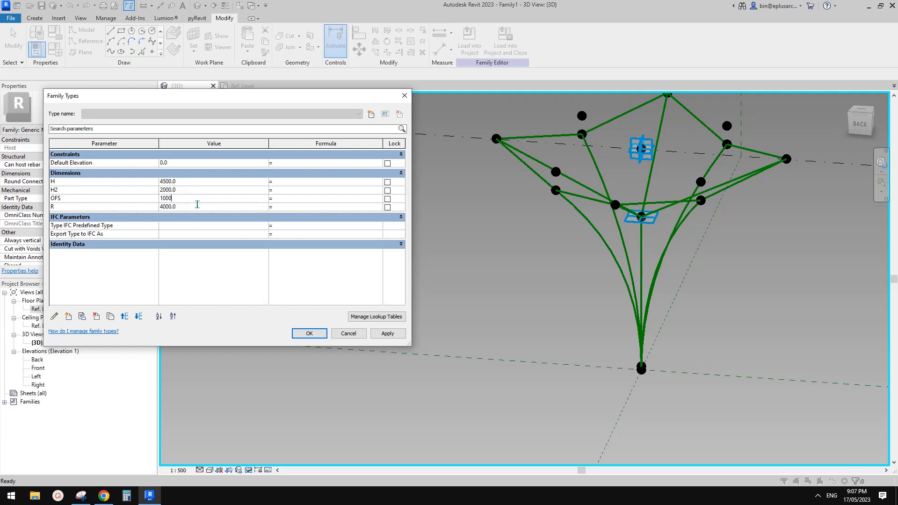
left_click(386, 332)
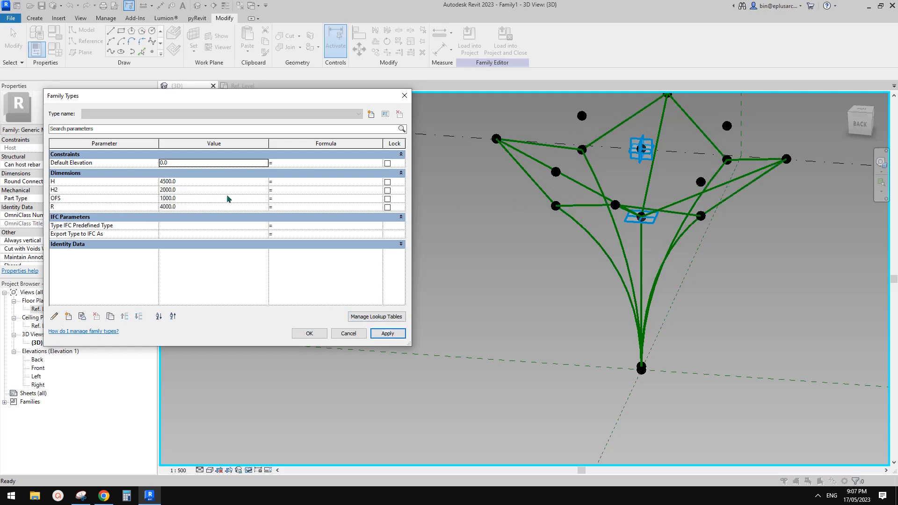
left_click(193, 199)
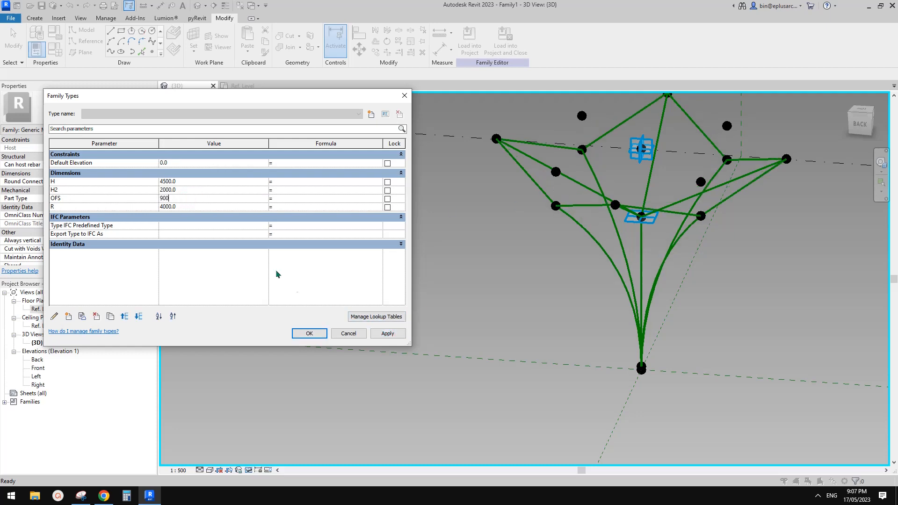
left_click(387, 333)
left_click(192, 207)
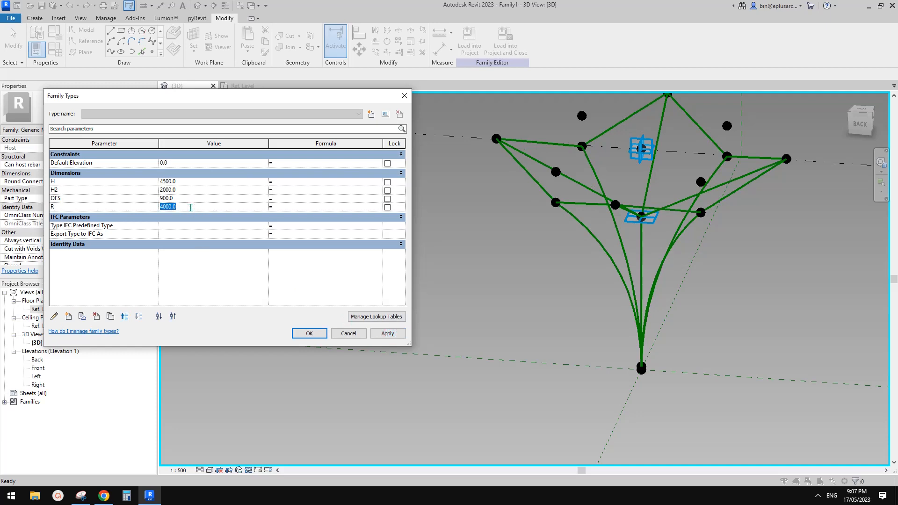
left_click(387, 333)
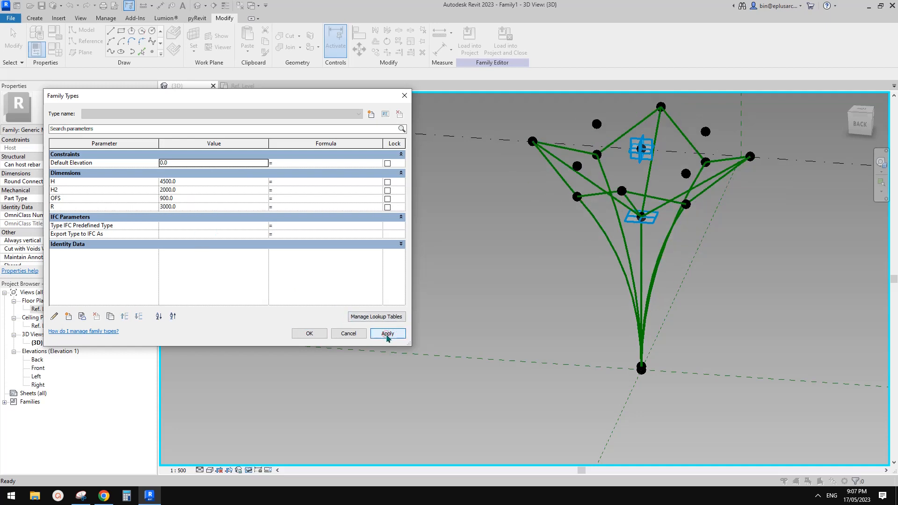
left_click(309, 333)
left_click(818, 497)
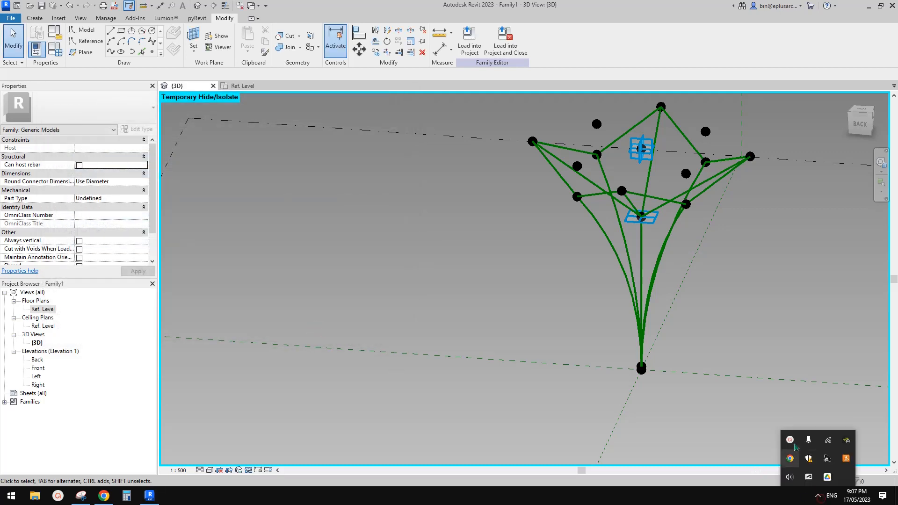
left_click(786, 439)
left_click(749, 458)
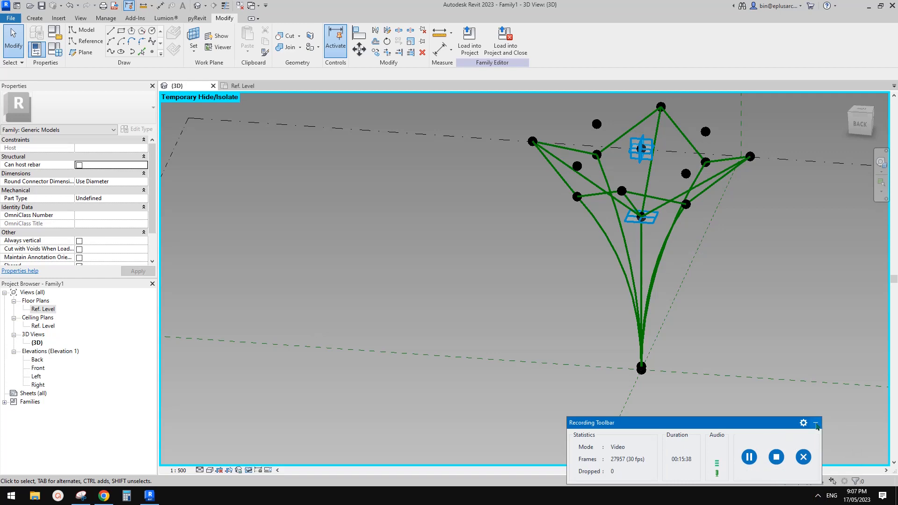
left_click(815, 423)
left_click(778, 424)
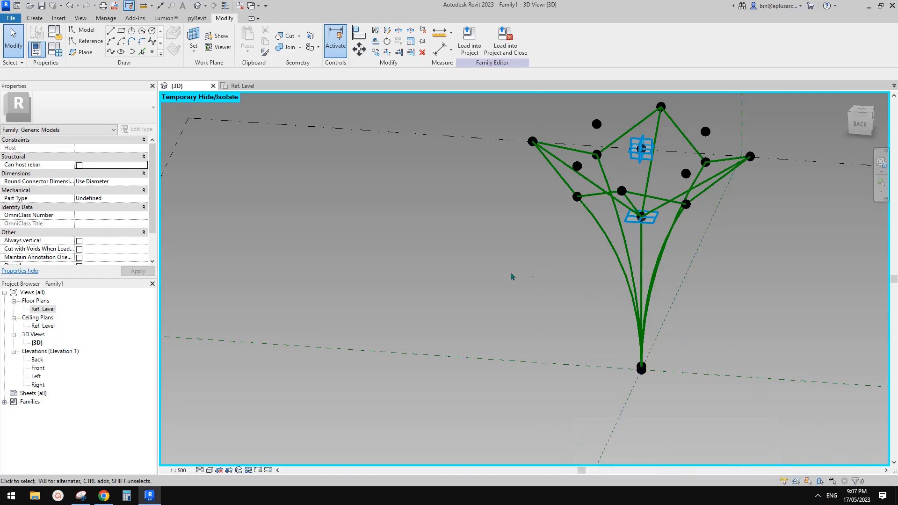
Step: Inspect the flexed canopy framework and compare it with the station reference photo in Chrome, returning to Revit
middle_click_drag(513, 277, 629, 330, "shift")
scroll(561, 315, "up", 2)
mouse_move(559, 313)
middle_mouse_down()
mouse_move(550, 314)
mouse_move(557, 319)
middle_mouse_up()
scroll(548, 313, "down", 1)
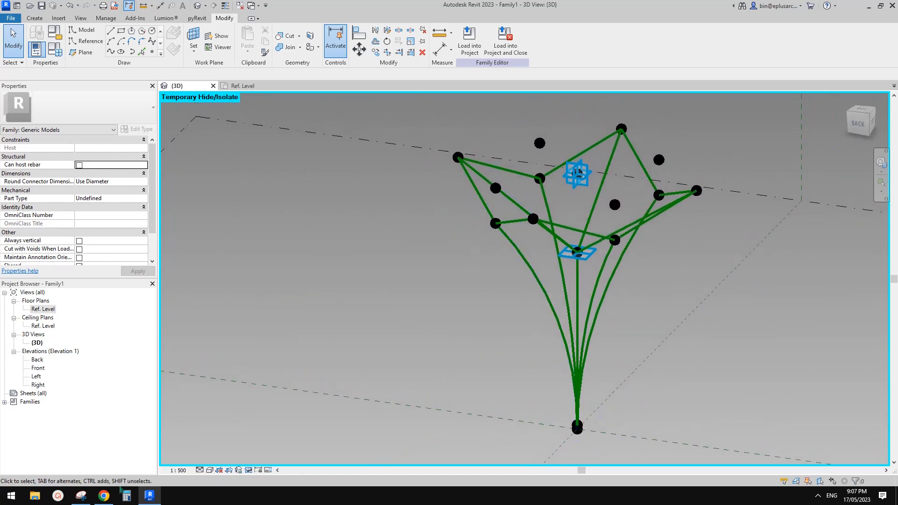
left_click(103, 495)
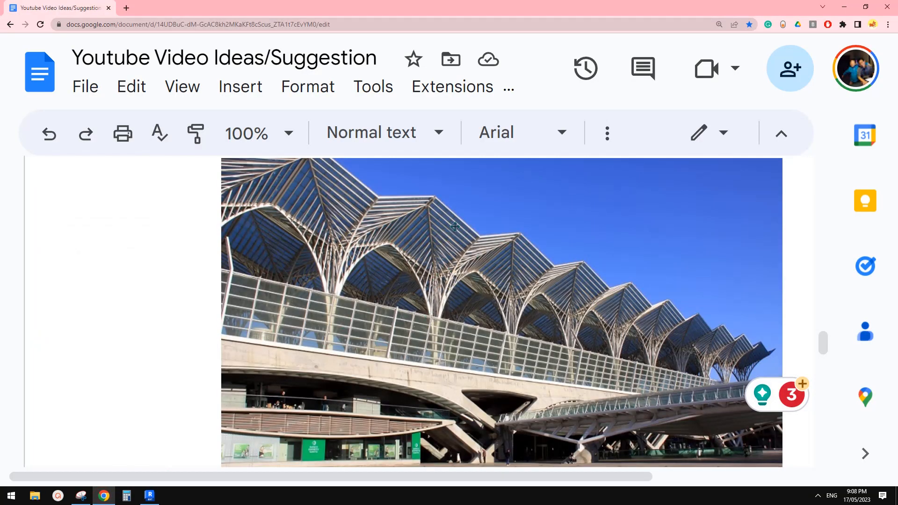
left_click(150, 497)
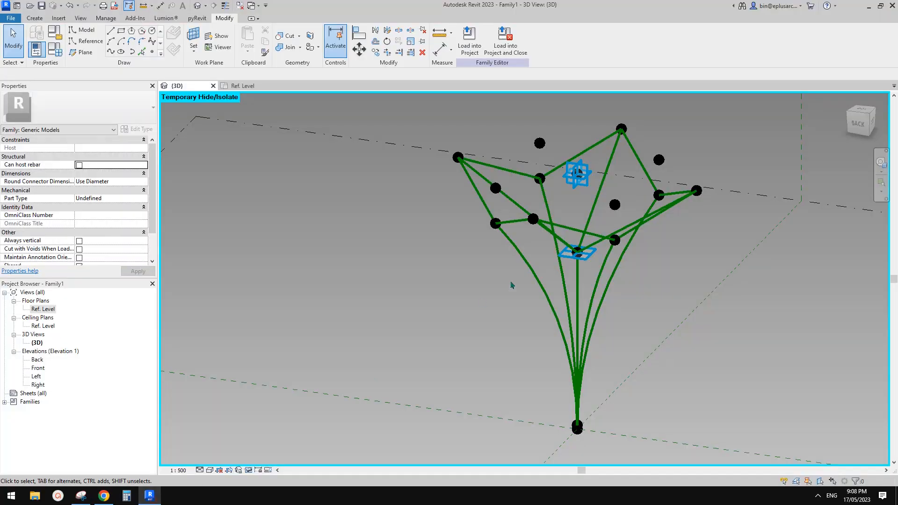
Step: Create a new family from the Metric Generic Model Adaptive.rft template
left_click(11, 17)
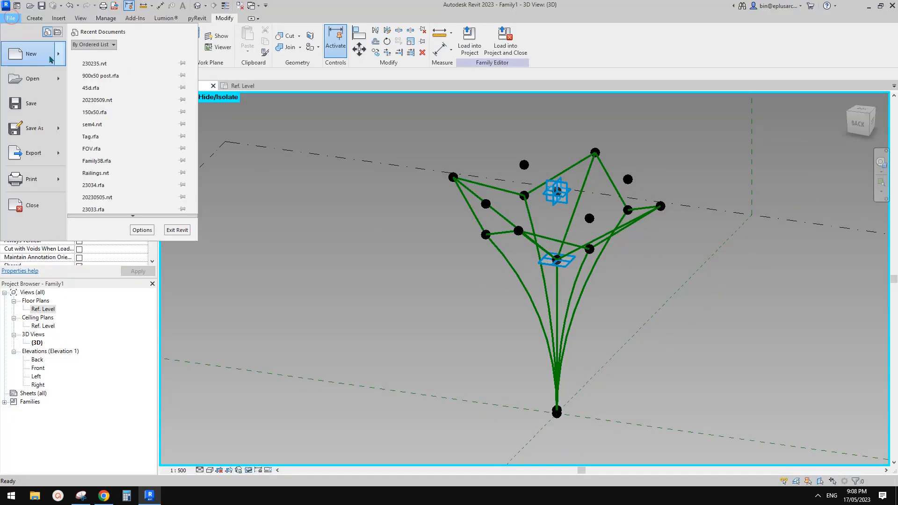
mouse_move(56, 54)
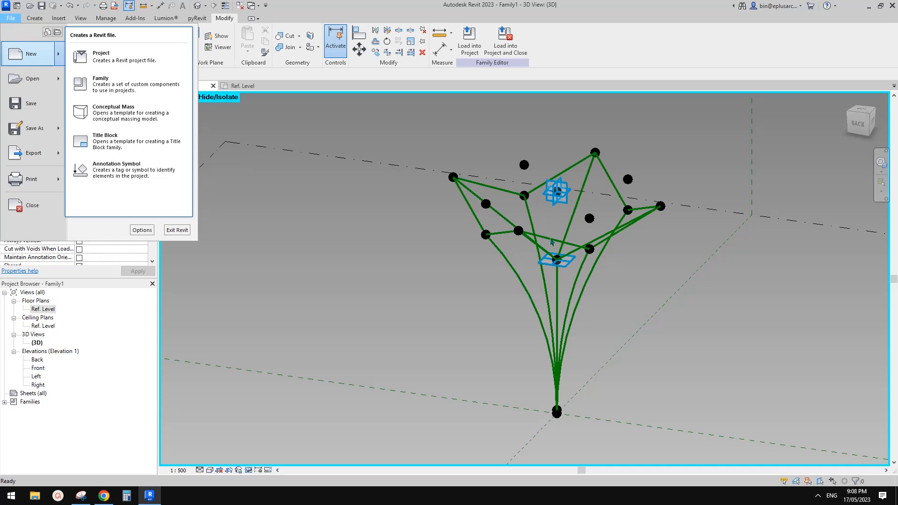
left_click(125, 85)
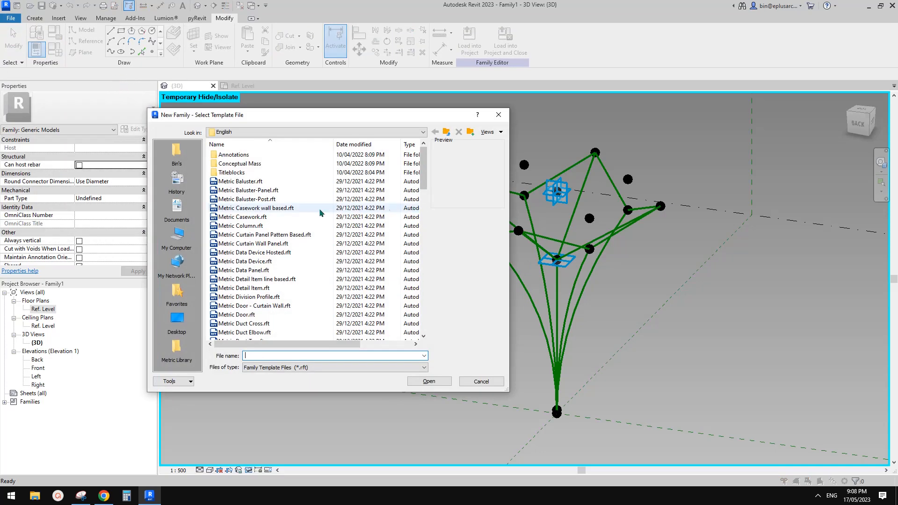
left_click(422, 205)
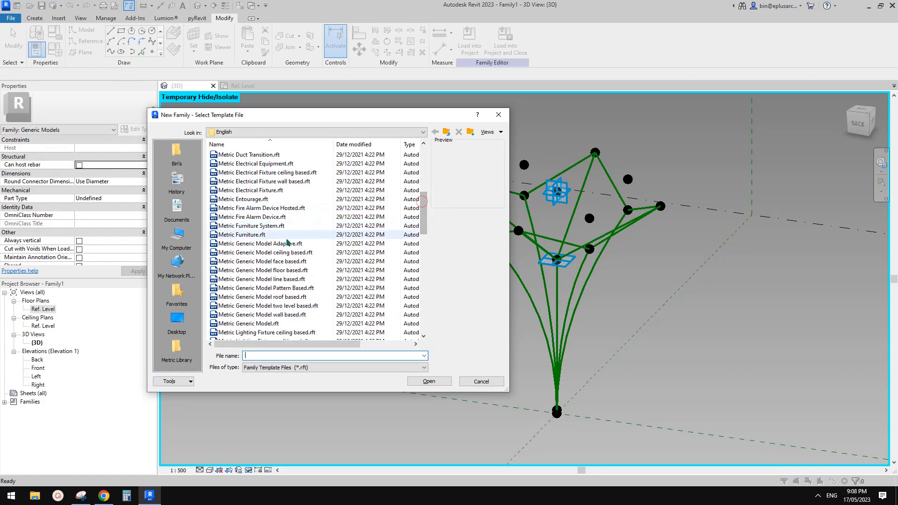
double_click(279, 244)
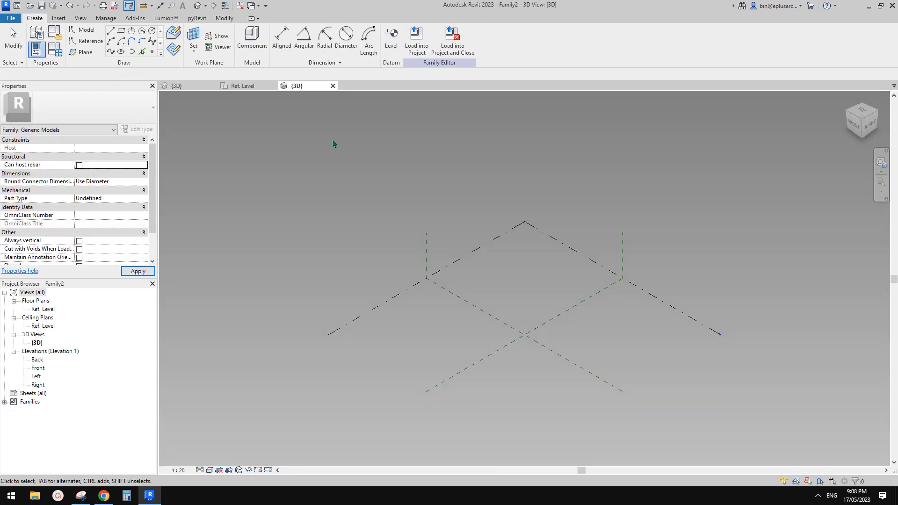
Step: Place two reference points on the reference level near the plane intersection and make both adaptive
left_click(151, 52)
left_click(465, 336)
left_click(511, 313)
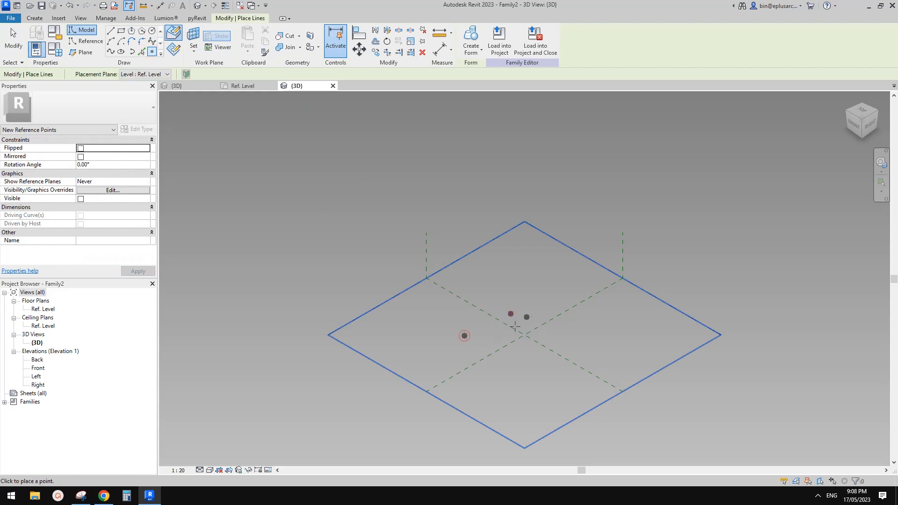
key("Escape")
key("Escape")
left_click_drag(375, 267, 563, 386)
left_click(519, 42)
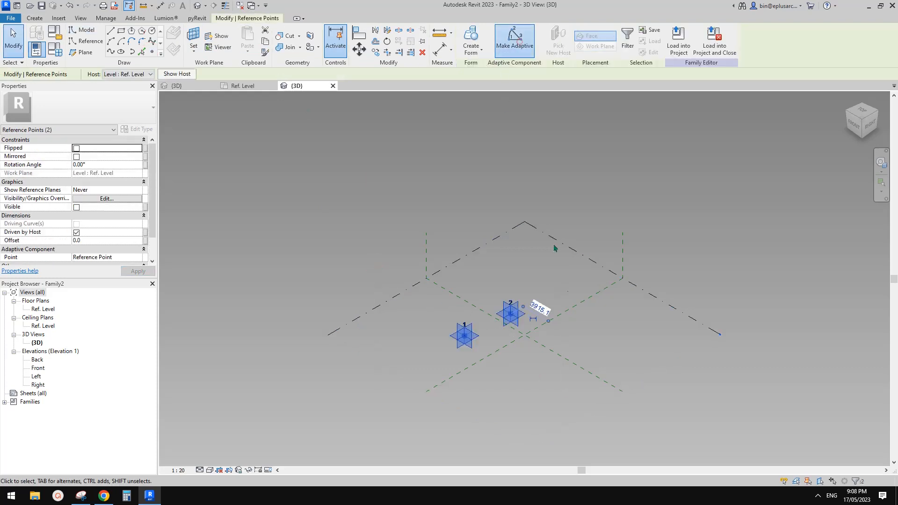
Step: Join the two adaptive points with a spline through points and convert it to a reference line
middle_click_drag(540, 320, 517, 326, "shift")
scroll(516, 326, "up", 2)
left_click(111, 52)
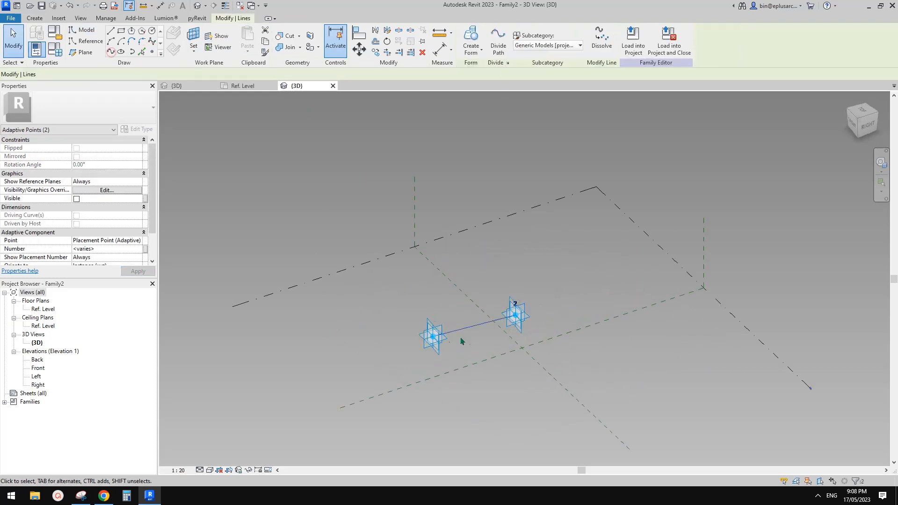
left_click(80, 216)
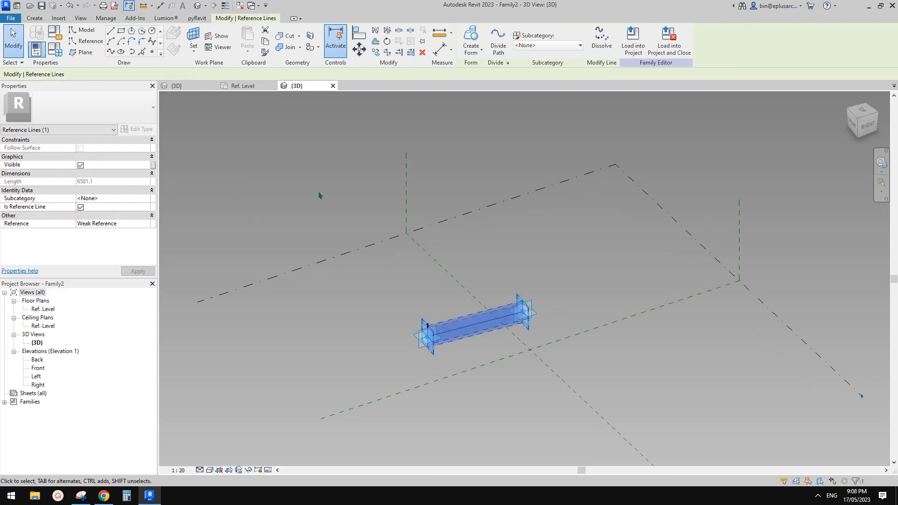
Step: Place a hosted reference point on the reference line, between the adaptive points and closer to point 1
left_click(152, 52)
scroll(468, 335, "up", 2)
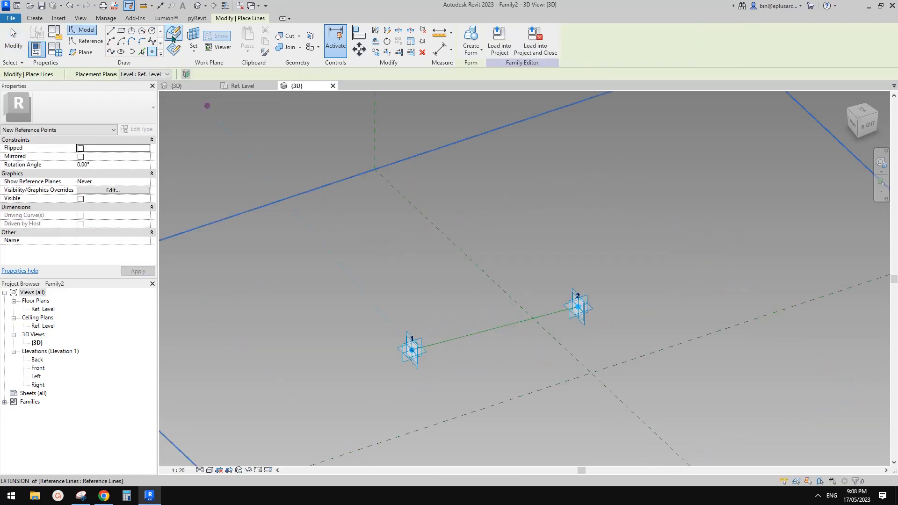
left_click(461, 337)
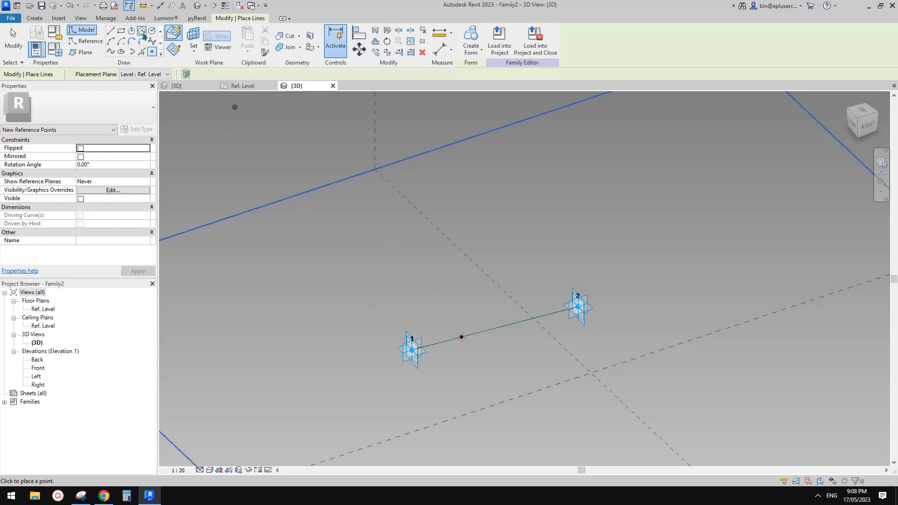
Step: Draw a reference circle with a radius of 900 centred on the hosted point, on that point's work plane
left_click(92, 42)
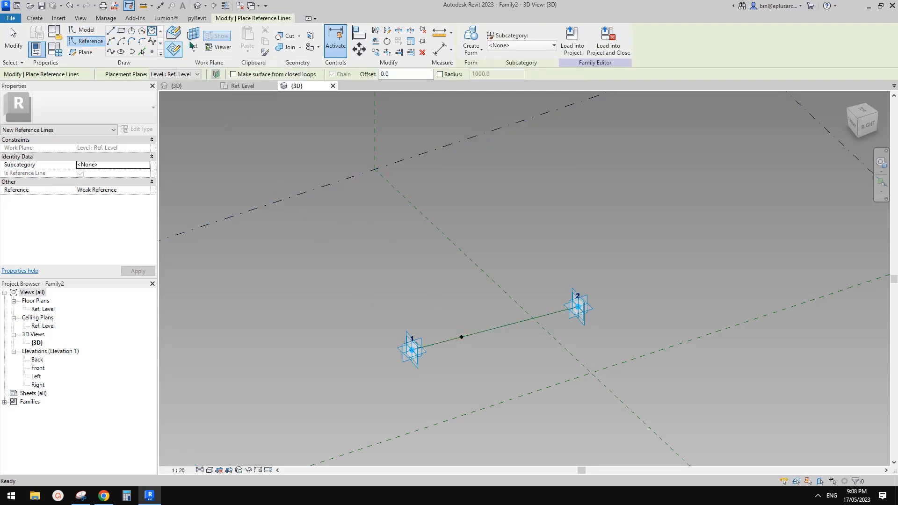
key("Escape")
left_click(462, 338)
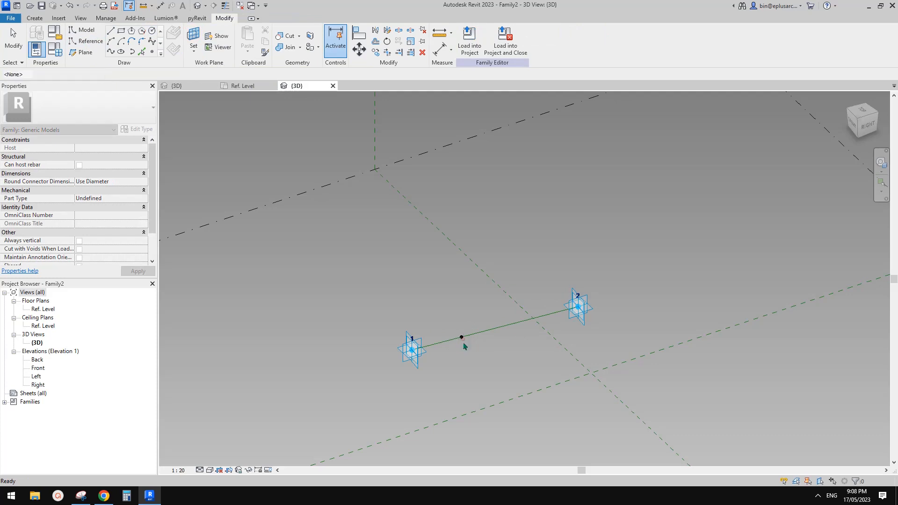
scroll(461, 342, "up", 3)
left_click(461, 328)
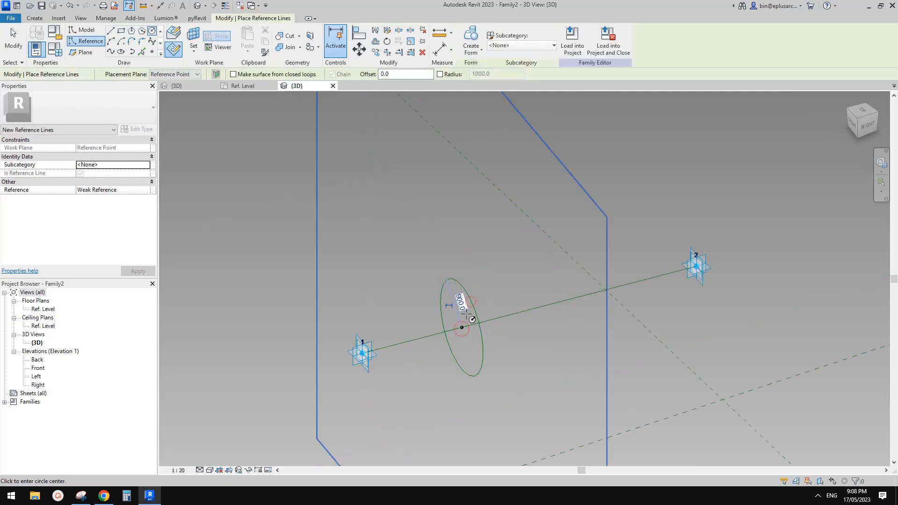
middle_click_drag(461, 313, 459, 304, "shift")
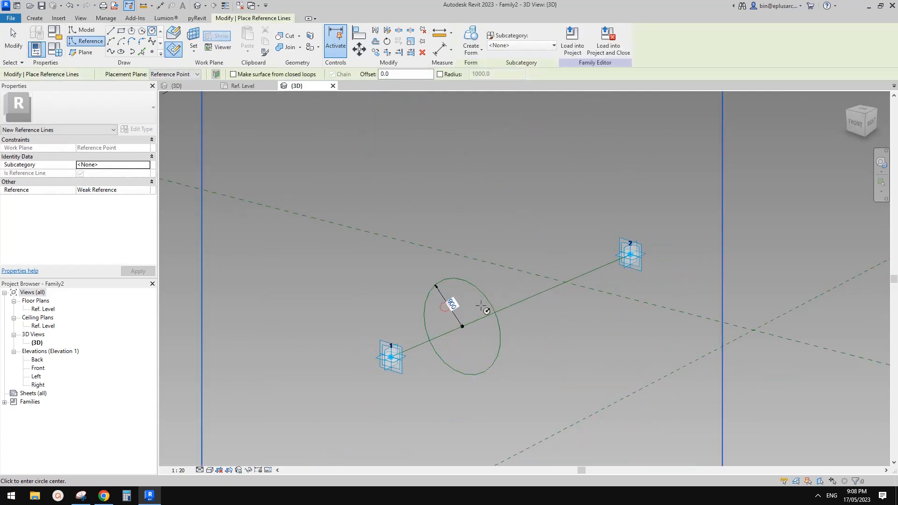
left_click(450, 312)
key("e")
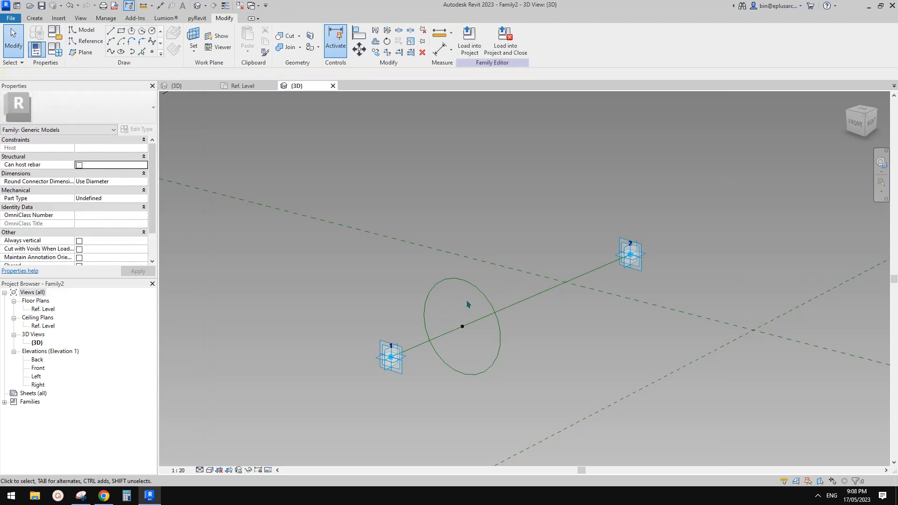
Step: Add a diameter dimension to the reference circle
key("d")
key("i")
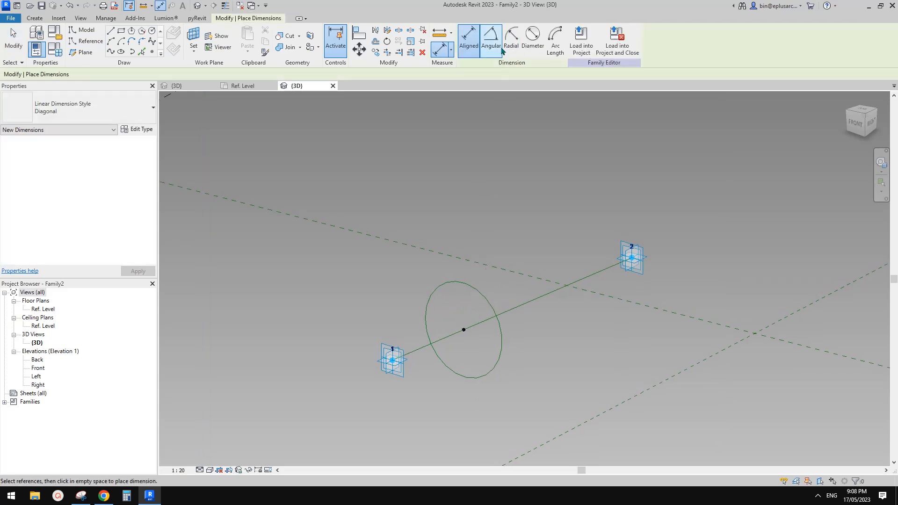
left_click(532, 38)
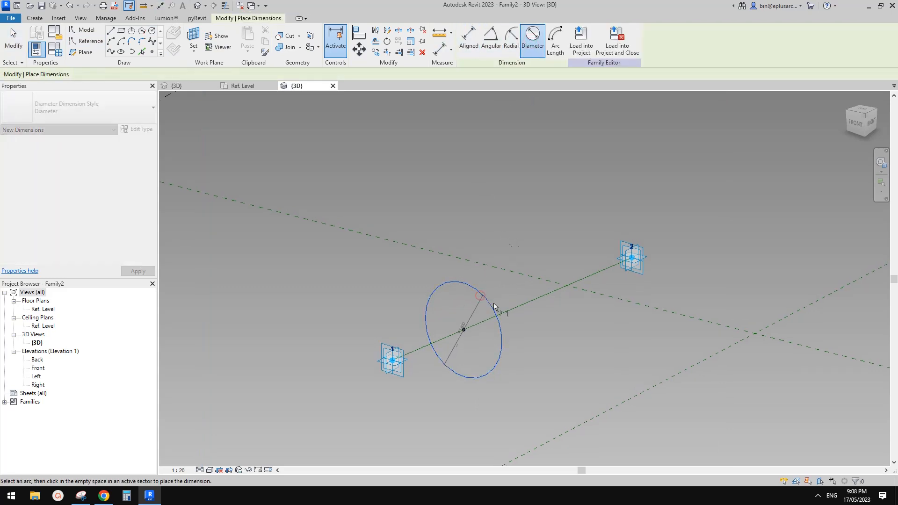
left_click(514, 275)
scroll(473, 318, "up", 1)
key("Escape")
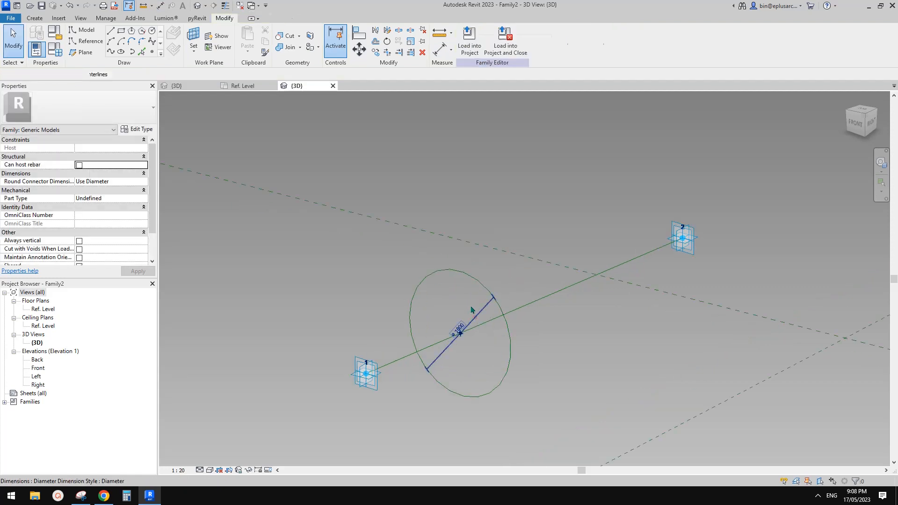
Step: Label the circle's diameter dimension with a new family type parameter named D, grouped under Dimensions
left_click(473, 314)
scroll(486, 196, "up", 1)
left_click(557, 40)
type("D")
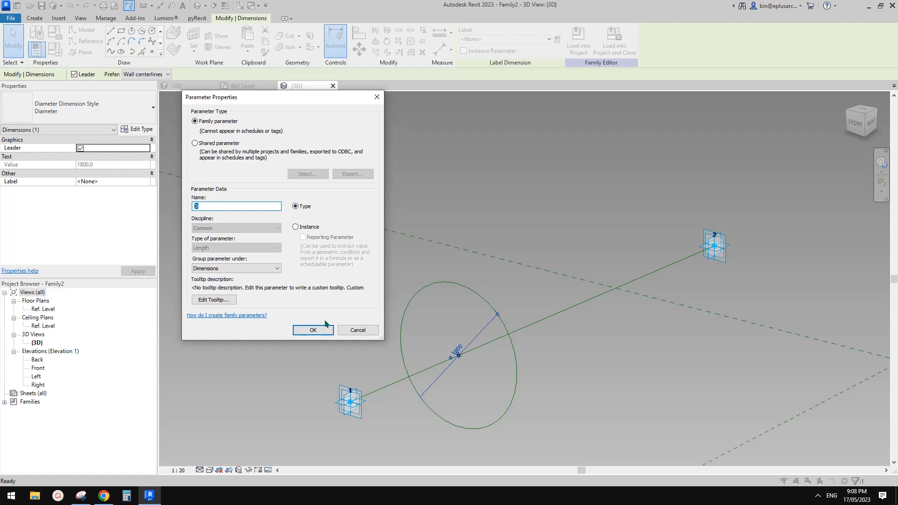
left_click(314, 330)
Step: Copy the reference circle together with its hosted point and D dimension to a free spot beside the original
middle_click_drag(464, 263, 476, 379, "shift")
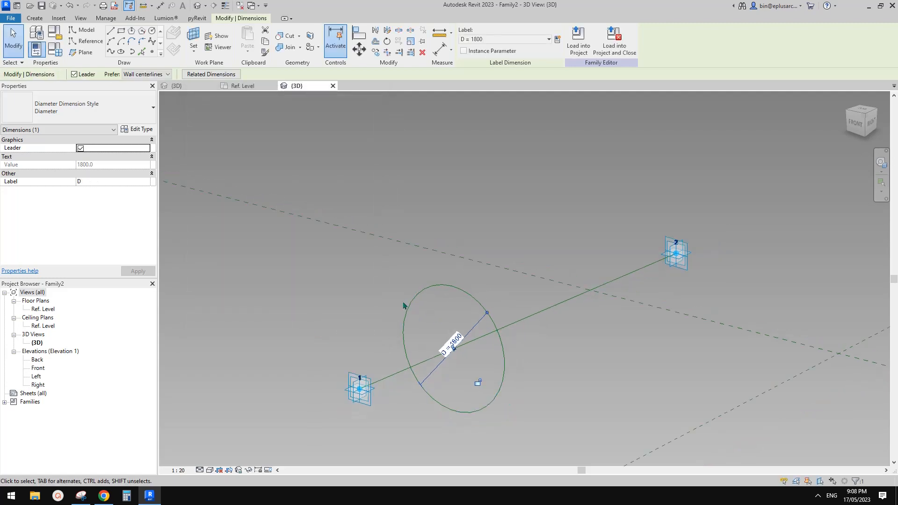
left_click_drag(389, 267, 533, 441)
key("c")
key("o")
left_click(484, 380)
left_click(600, 377)
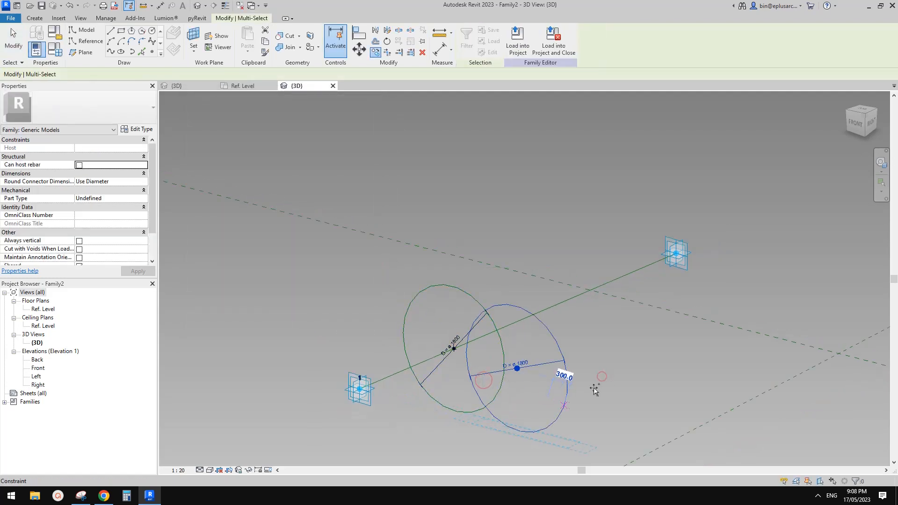
key("Escape")
Step: Rehost the copied circle's reference point onto the reference line, between the first circle and adaptive point 2
left_click(520, 370)
left_click(517, 368)
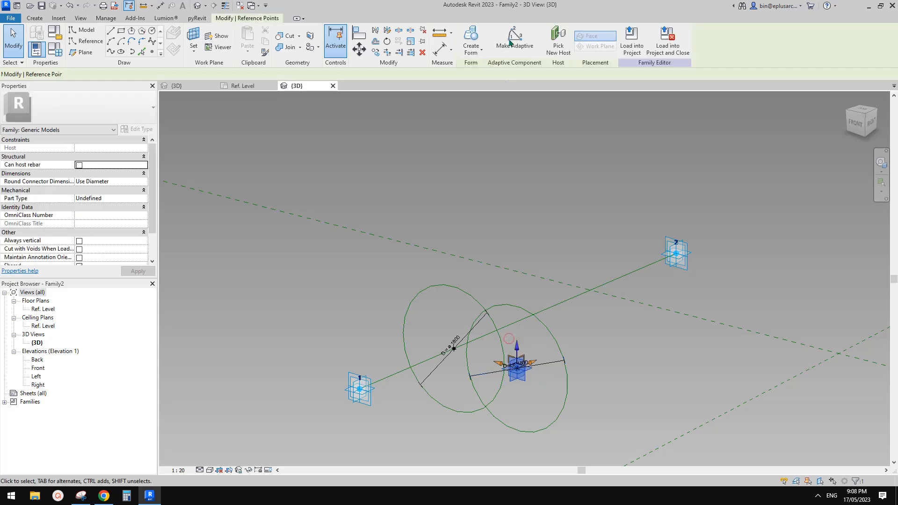
left_click(559, 50)
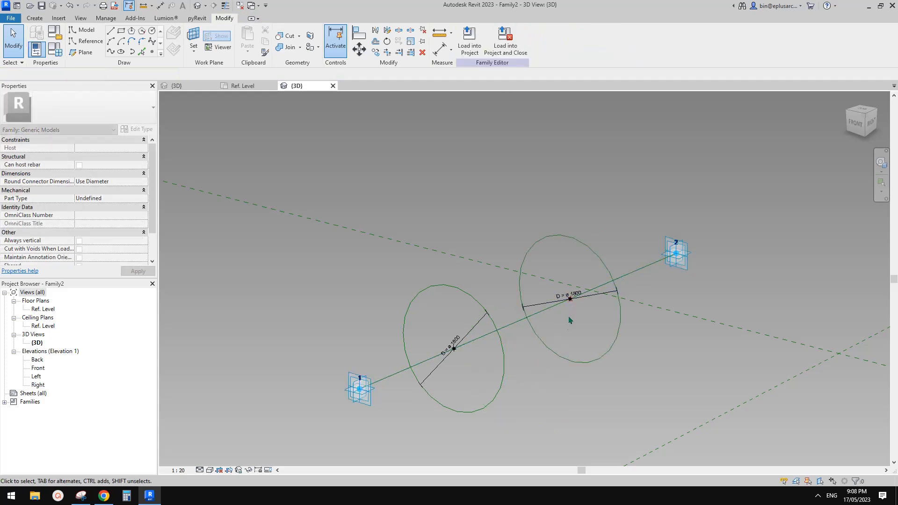
Step: Select both reference circles, check the station canopy reference photo in Chrome, and return to the tube family in Revit
left_click(540, 239)
left_click(460, 290, "ctrl")
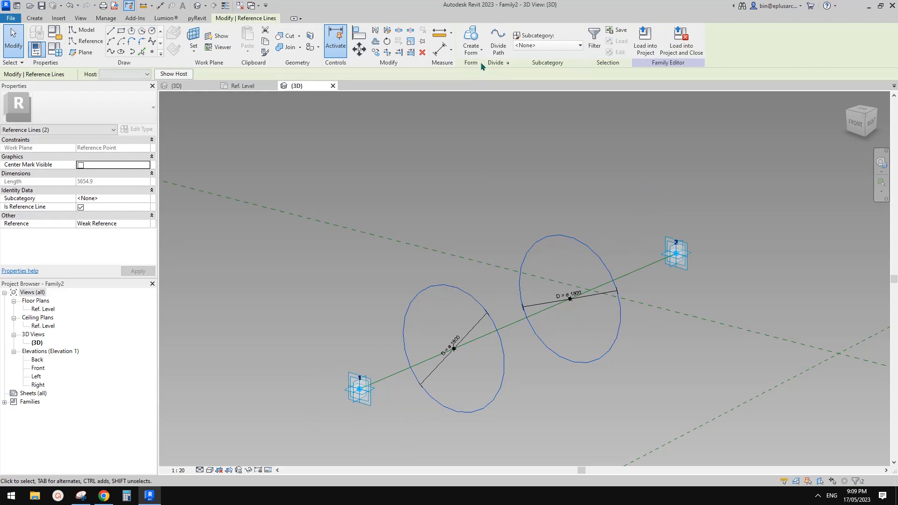
left_click(111, 498)
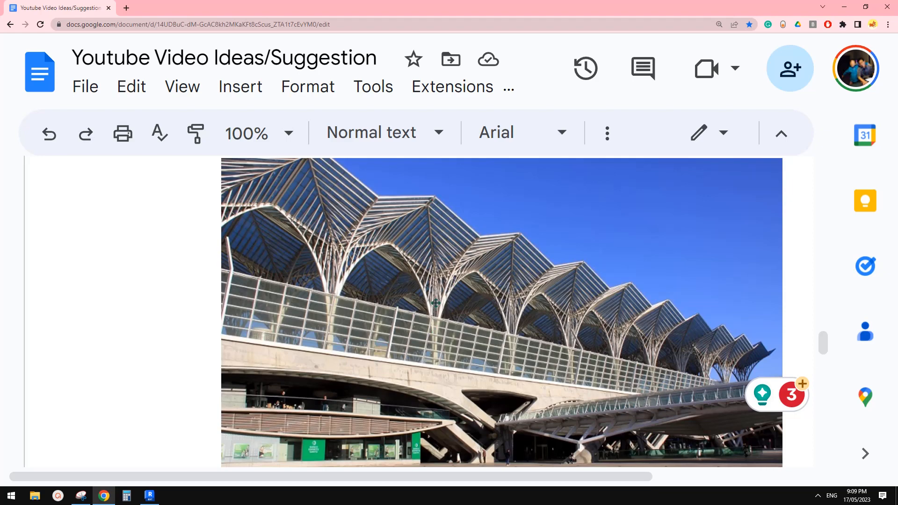
left_click(149, 495)
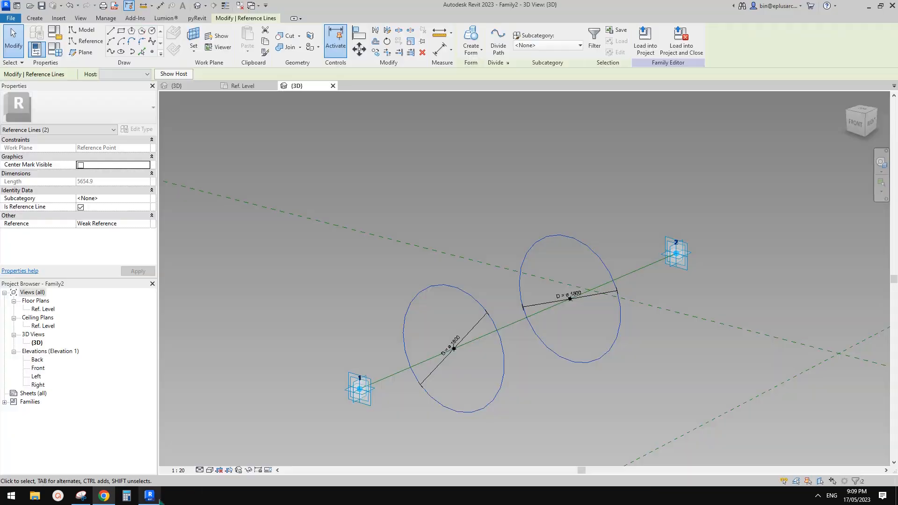
middle_click_drag(577, 343, 511, 323, "shift")
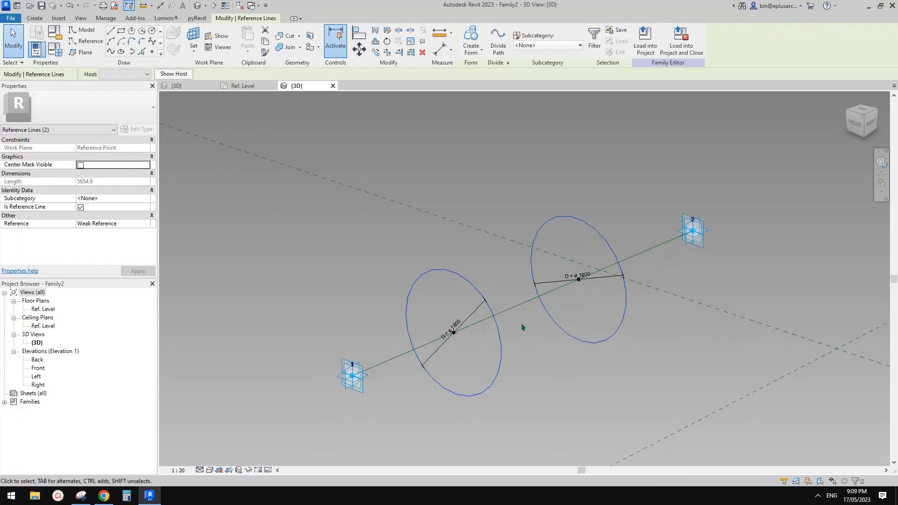
middle_click_drag(471, 348, 559, 327, "shift")
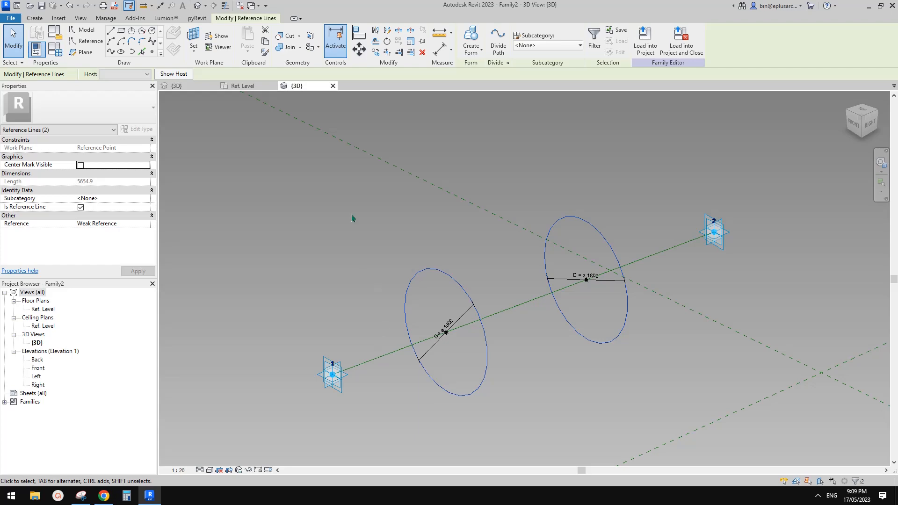
Step: Examine a curved rib reference line of the canopy in Family1's 3D view from several angles, and return to Family2
left_click(251, 87)
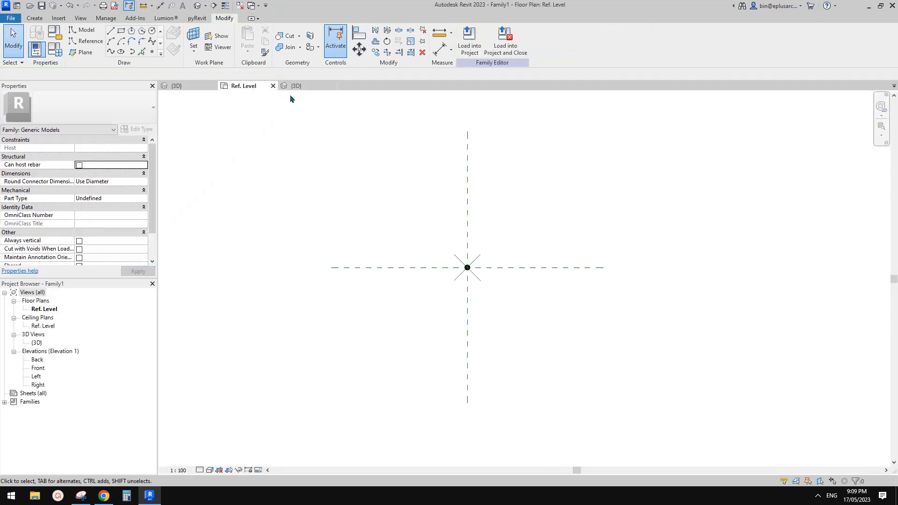
left_click(199, 88)
middle_click_drag(534, 313, 537, 282, "shift")
scroll(523, 284, "up", 2)
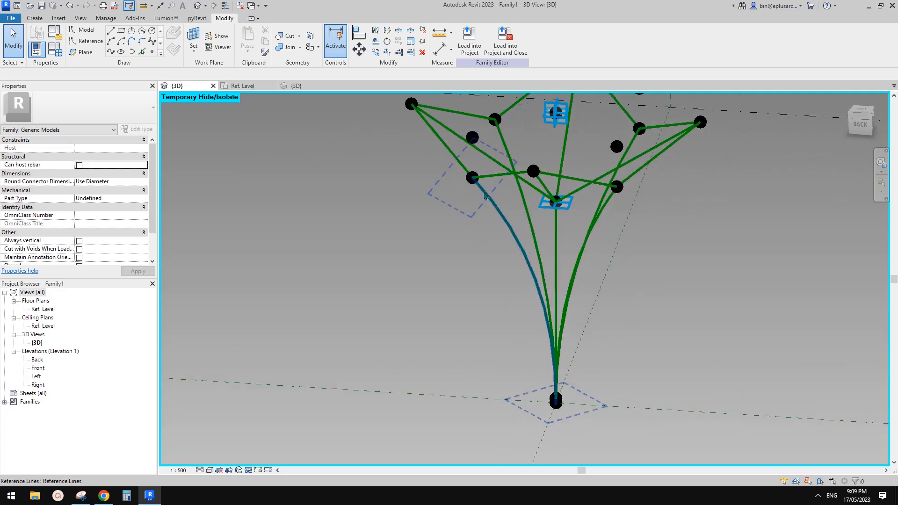
left_click(505, 215)
middle_click_drag(503, 216, 558, 163, "shift")
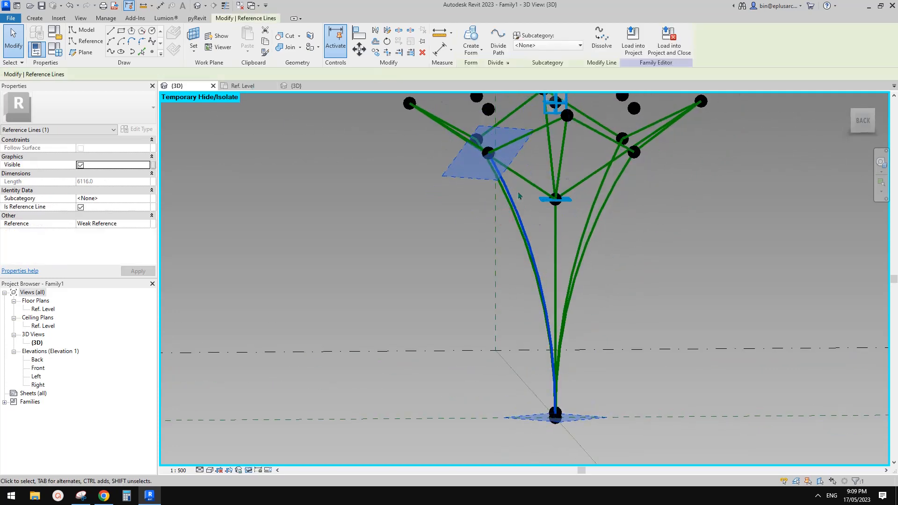
middle_click_drag(524, 216, 594, 181, "shift")
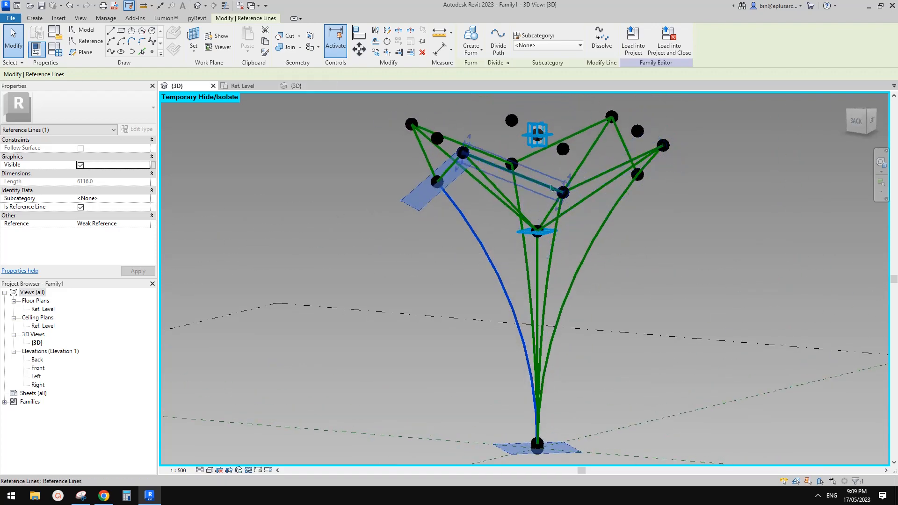
middle_click_drag(541, 224, 569, 211, "shift")
left_click(283, 87)
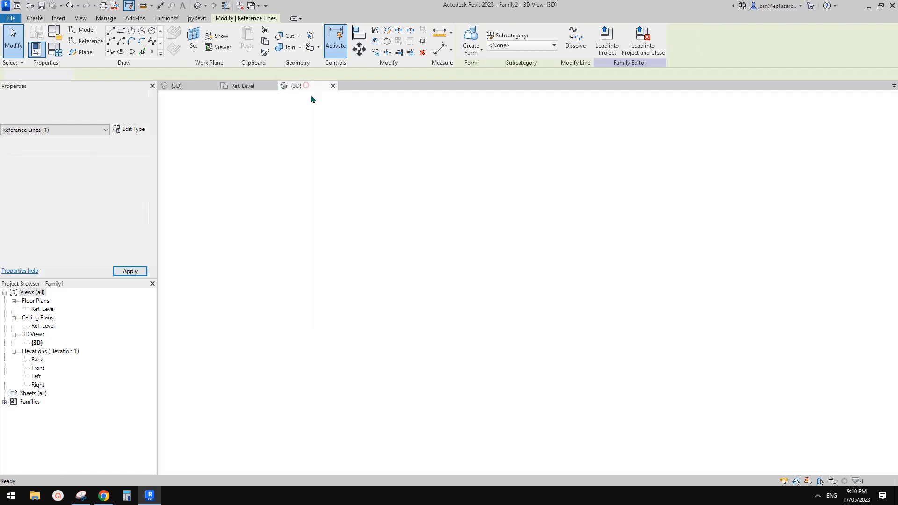
middle_click_drag(552, 262, 551, 244)
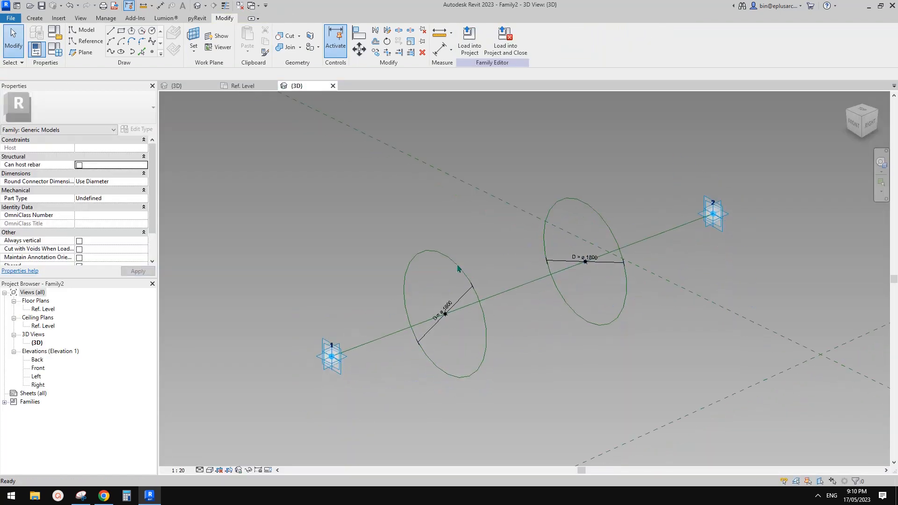
Step: Create a solid tubular form from the two reference circles
left_click(455, 263)
left_click(590, 209, "ctrl")
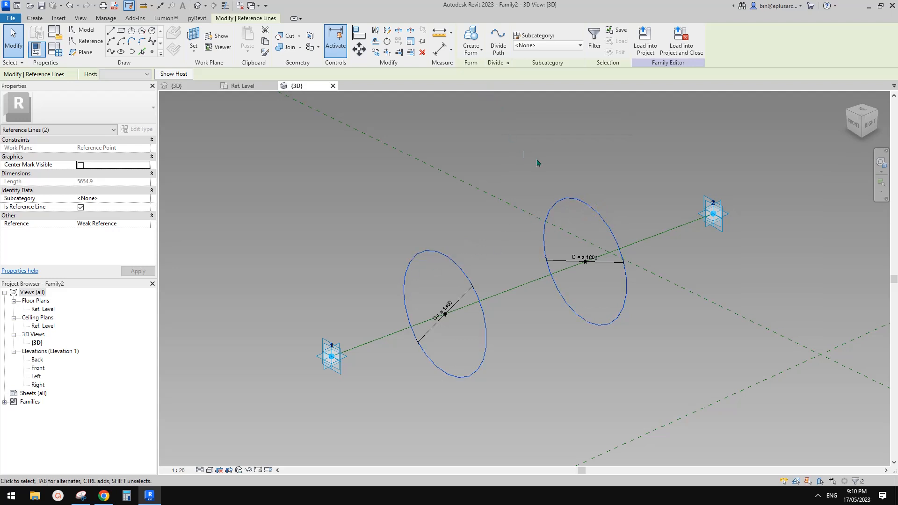
left_click(476, 45)
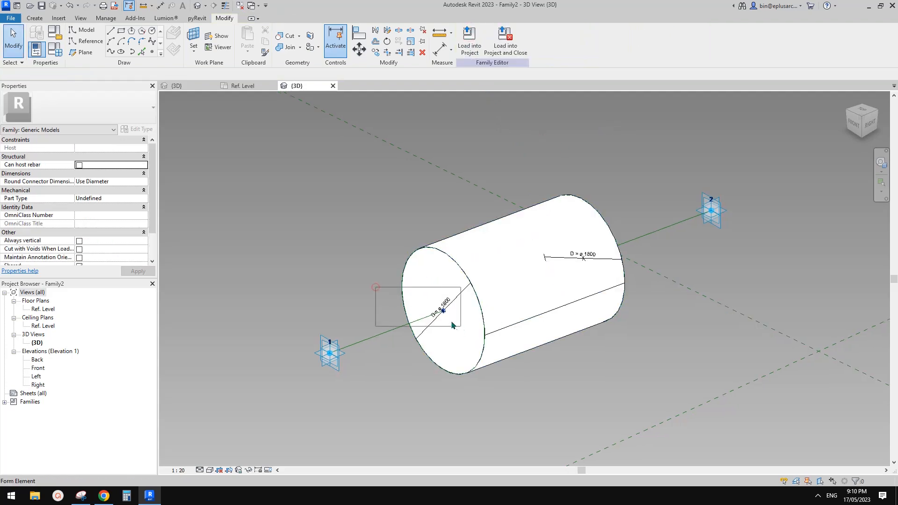
Step: Move the tube's hosted end points along the reference line, placing the first one on adaptive point 1
left_click(442, 310)
left_click_drag(443, 310, 329, 354)
left_click_drag(519, 164, 600, 270)
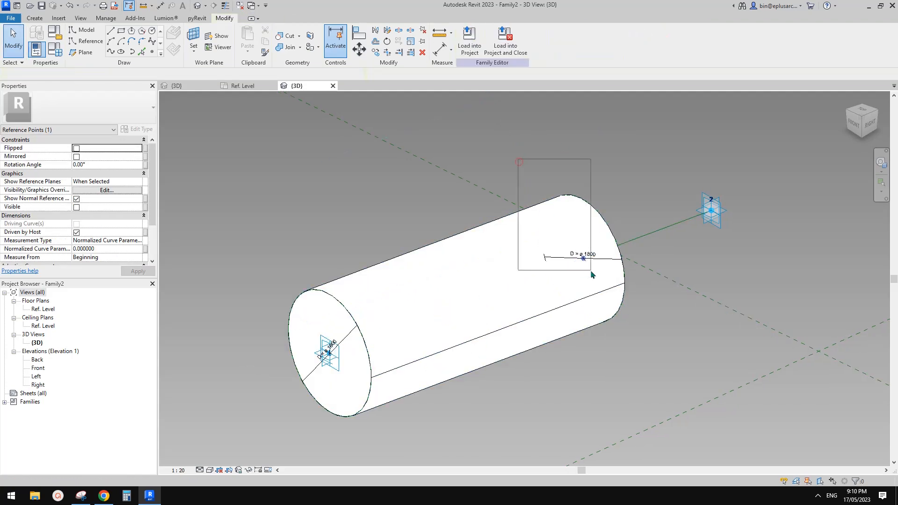
left_click(583, 260)
middle_click_drag(640, 265, 585, 260, "shift")
key("Escape")
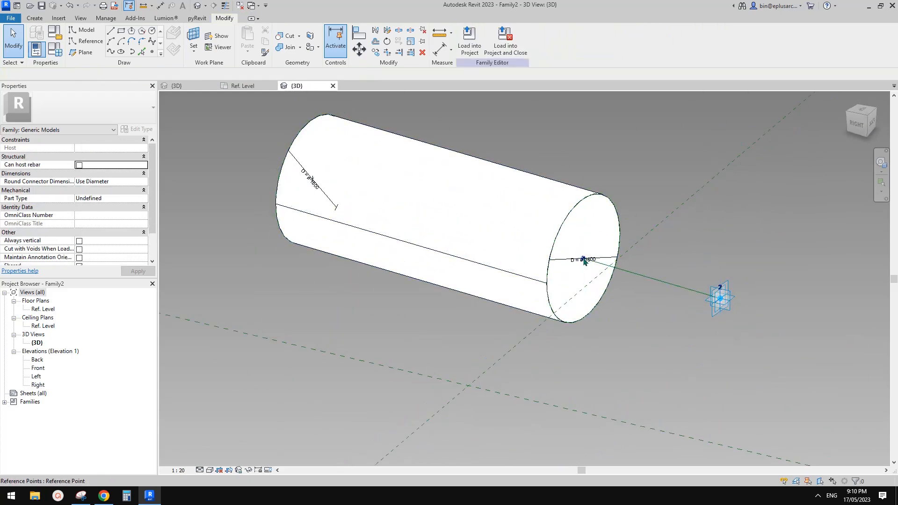
Step: Stretch the tube by moving the adaptive point at its end further outward
left_click_drag(584, 260, 756, 310)
middle_click_drag(562, 261, 496, 255, "shift")
key("Escape")
Step: Set the tube family's D parameter to 100 in Family Types
left_click(38, 50)
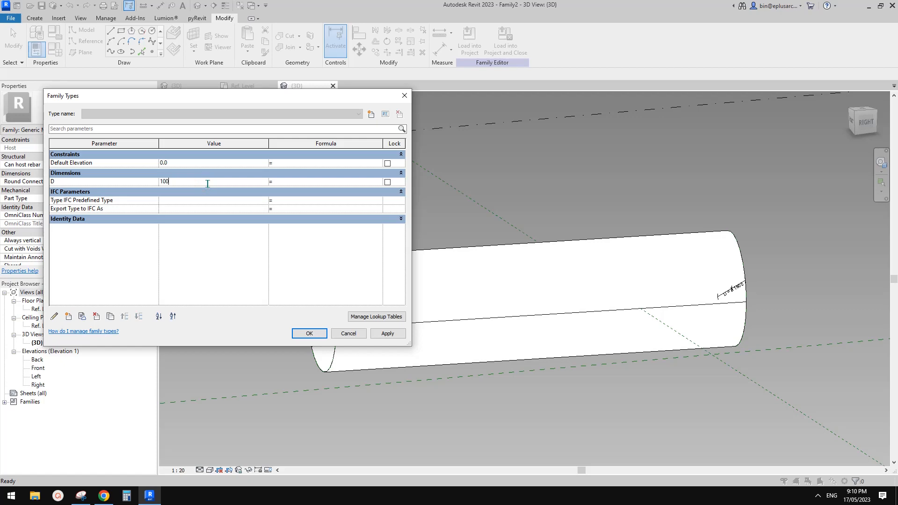
left_click(387, 333)
left_click(309, 333)
Step: Load the tube family into Family1 and open that family's 3D view
middle_click_drag(477, 301, 549, 275, "shift")
left_click(469, 40)
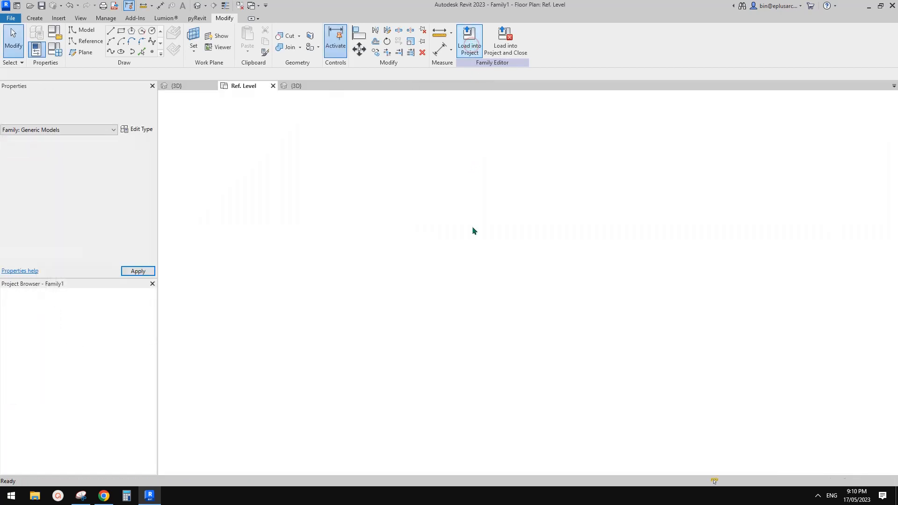
left_click(197, 5)
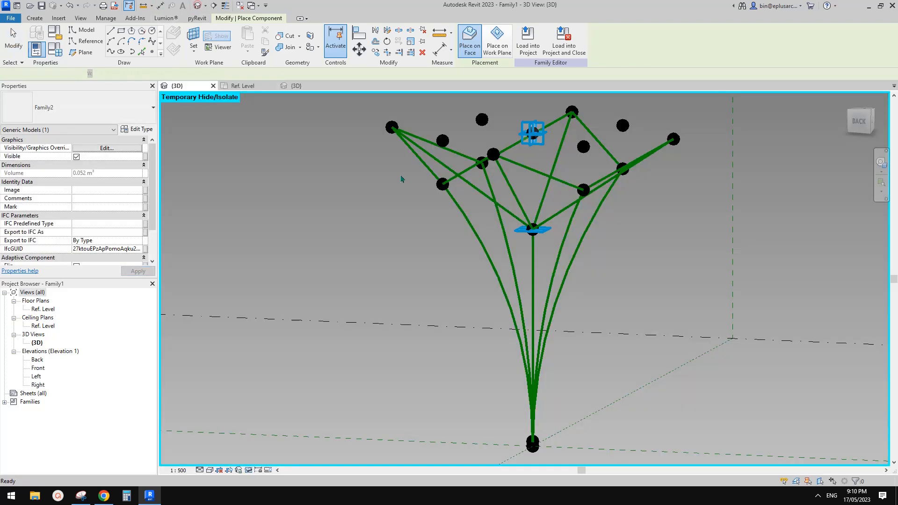
Step: Set the 3D view scale to 1:200
scroll(534, 227, "up", 2)
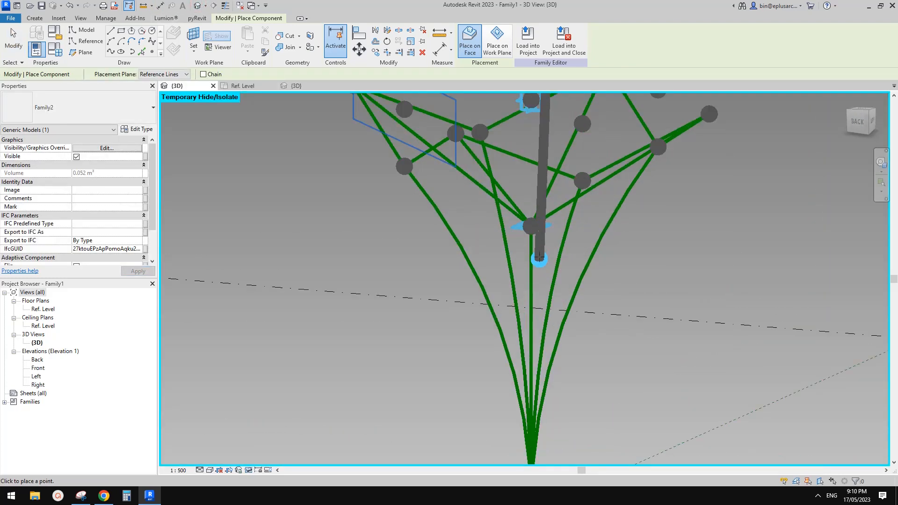
scroll(556, 214, "down", 3)
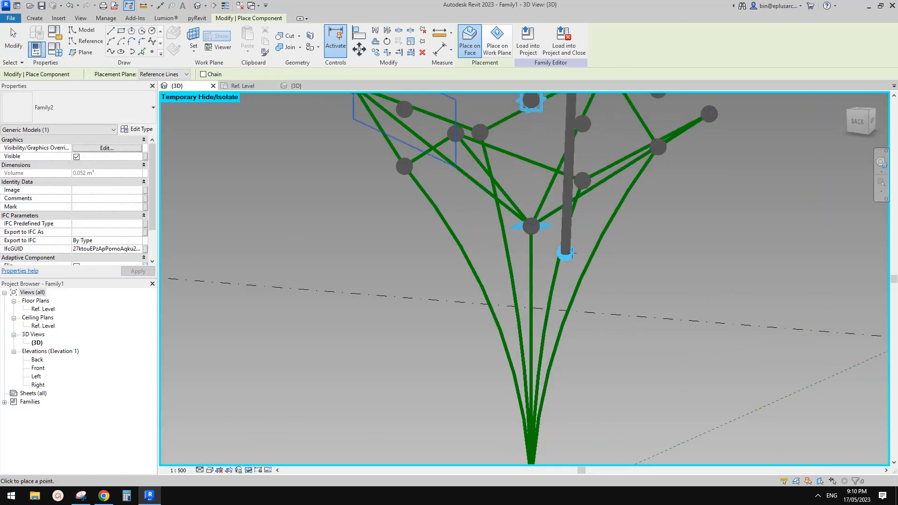
left_click(179, 470)
left_click(187, 418)
Step: Place Family2 tubes on two sloping reference lines running from the central node to outer corners of the canopy
scroll(603, 196, "up", 2)
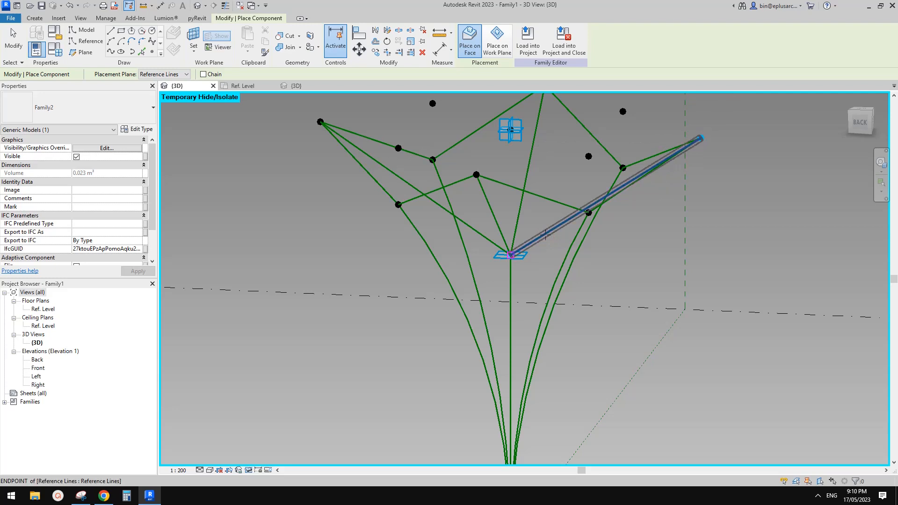
left_click(511, 254)
key("e")
left_click(527, 166)
key("s")
key("e")
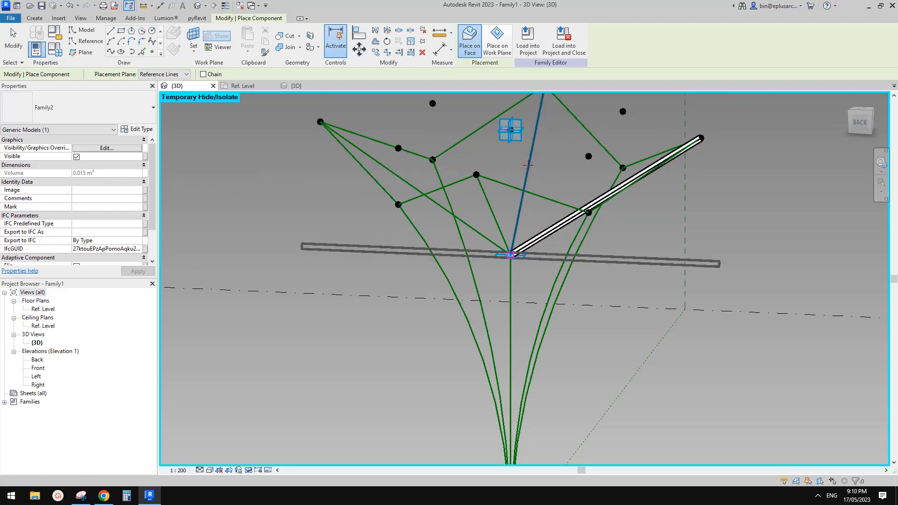
left_click(527, 165)
key("s")
key("e")
Step: Place Family2 tubes on the remaining two sloping reference lines from the central node and finish placement
left_click(493, 211)
key("s")
key("e")
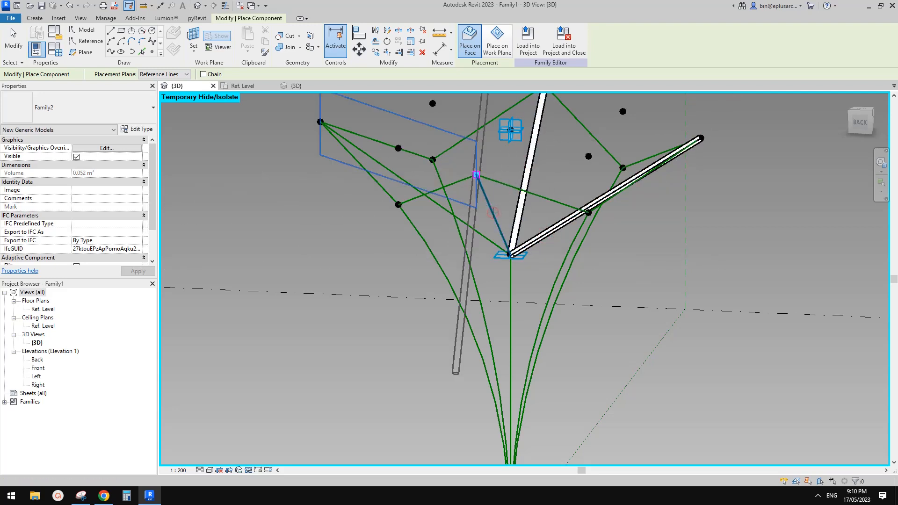
left_click(493, 218)
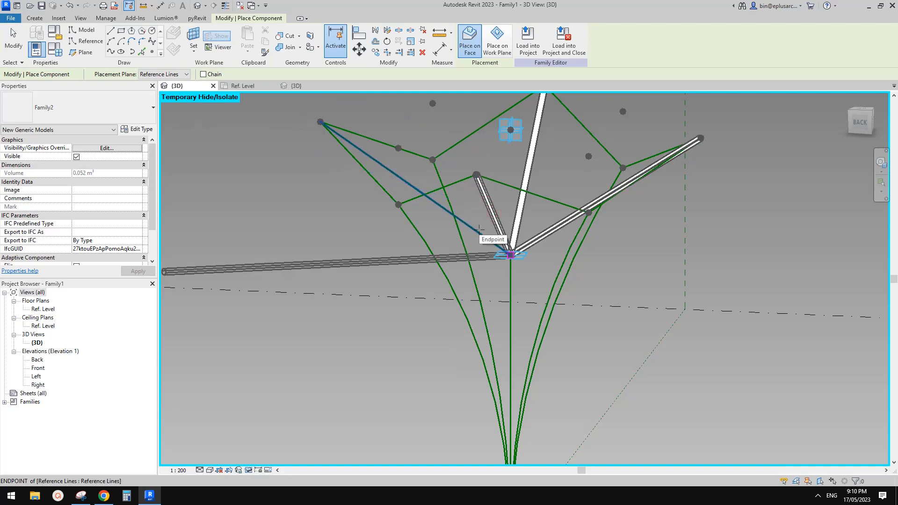
key("Tab")
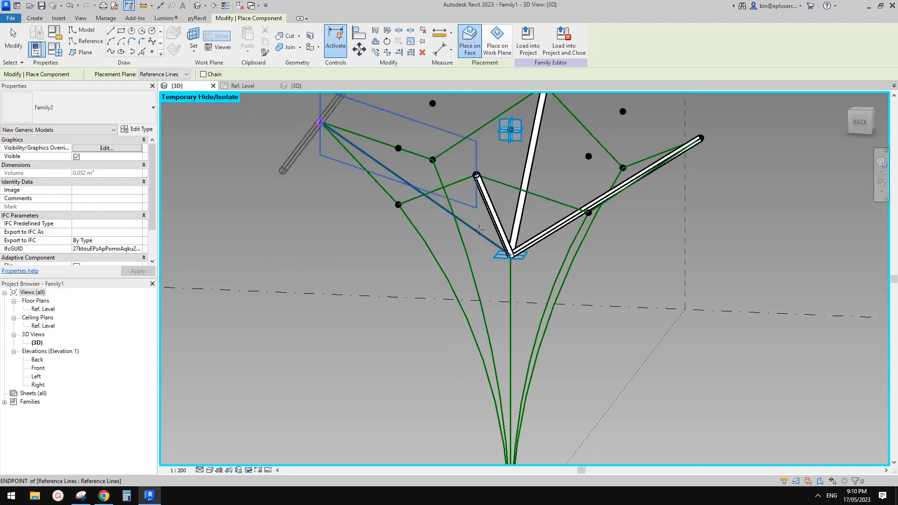
left_click(479, 229)
key("Escape")
key("Escape")
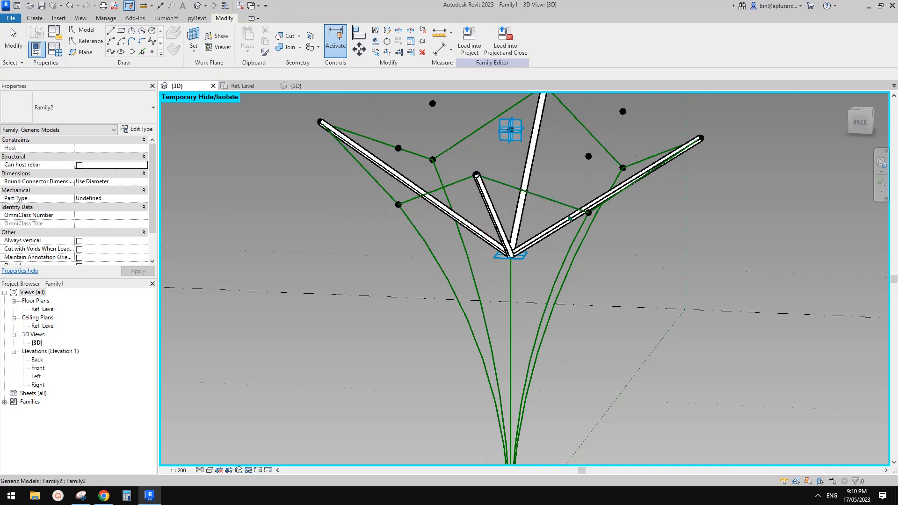
Step: Restart the Component tool and place Family2 tubes on two adjacent reference lines of the canopy's zigzag rim
middle_click_drag(479, 229, 565, 239, "shift")
scroll(580, 217, "up", 1)
left_click(36, 19)
left_click(251, 46)
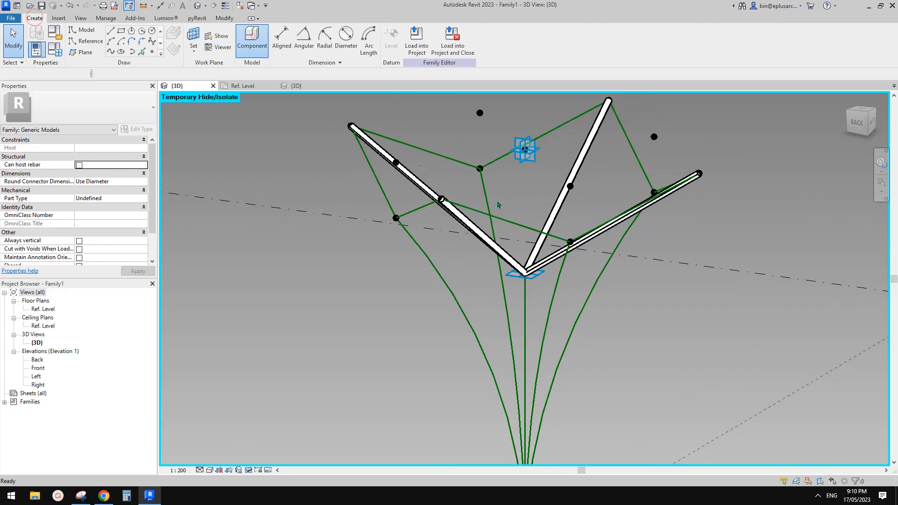
middle_click_drag(507, 204, 564, 174, "shift")
scroll(561, 174, "up", 1)
left_click(445, 183)
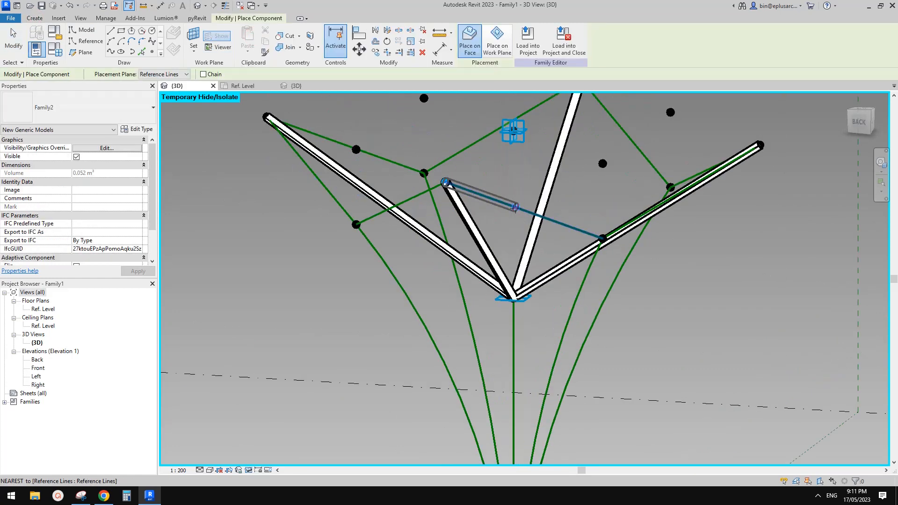
middle_click_drag(635, 205, 557, 207, "shift")
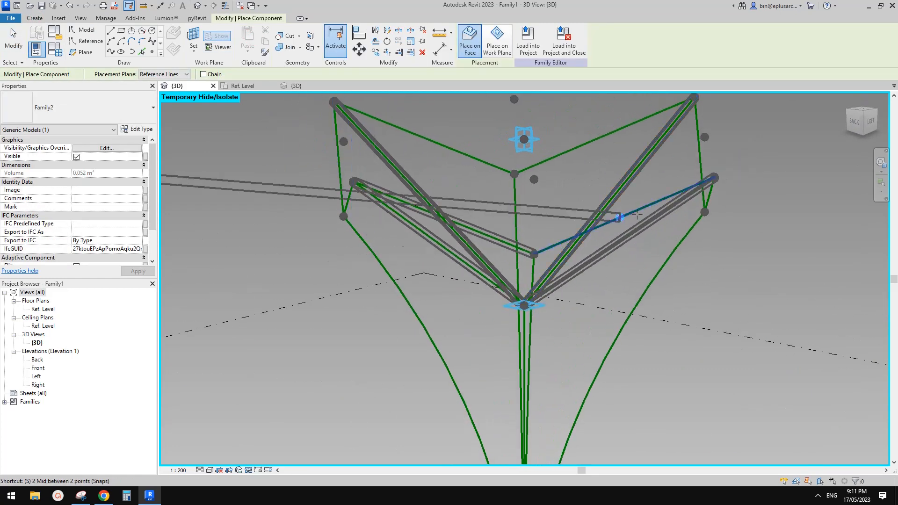
left_click(714, 177)
left_click(640, 210)
middle_click_drag(647, 206, 561, 230)
Step: Place Family2 tubes on the next four reference lines around the canopy rim
left_click(663, 238)
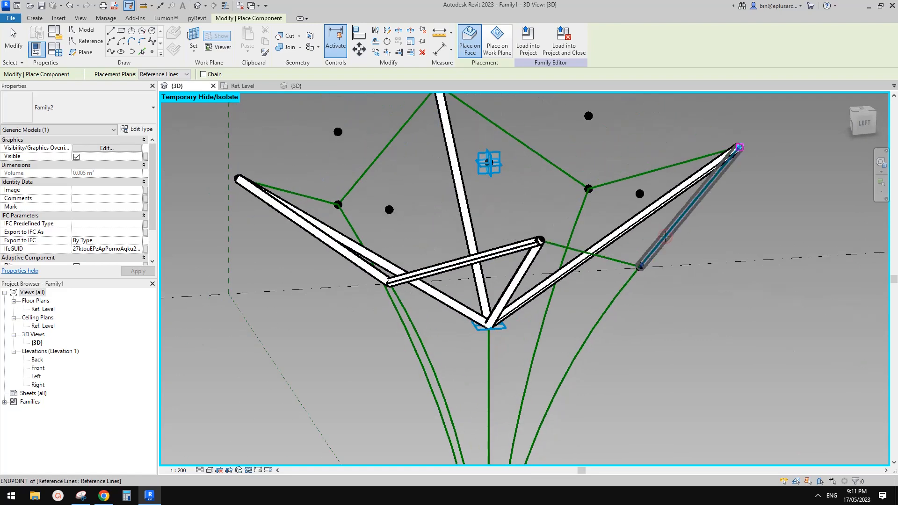
left_click(540, 240)
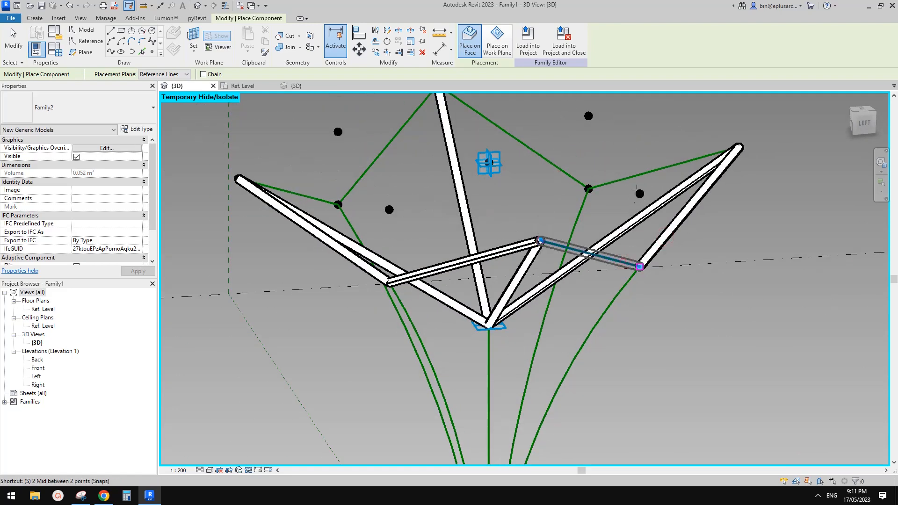
left_click(707, 156)
left_click(633, 178)
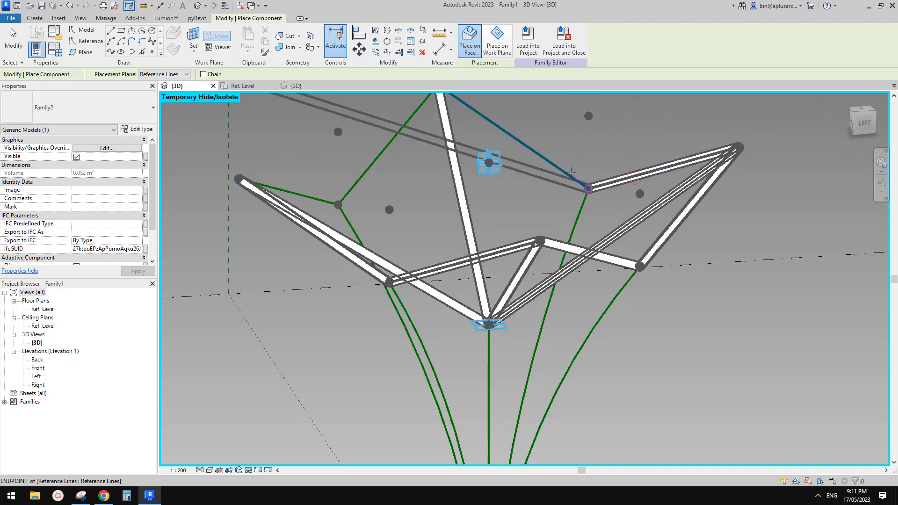
left_click(569, 173)
left_click(472, 110)
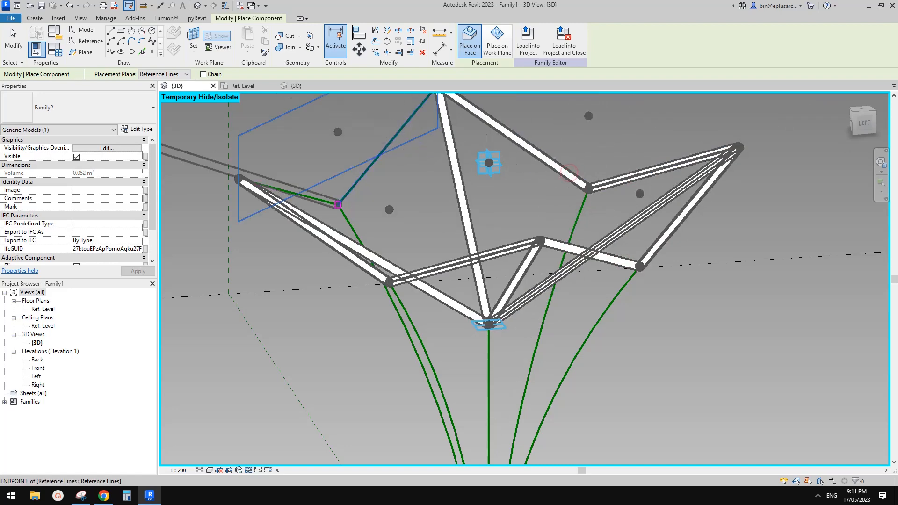
Step: Close the canopy rim by placing Family2 tubes on its last two reference lines
left_click(386, 140)
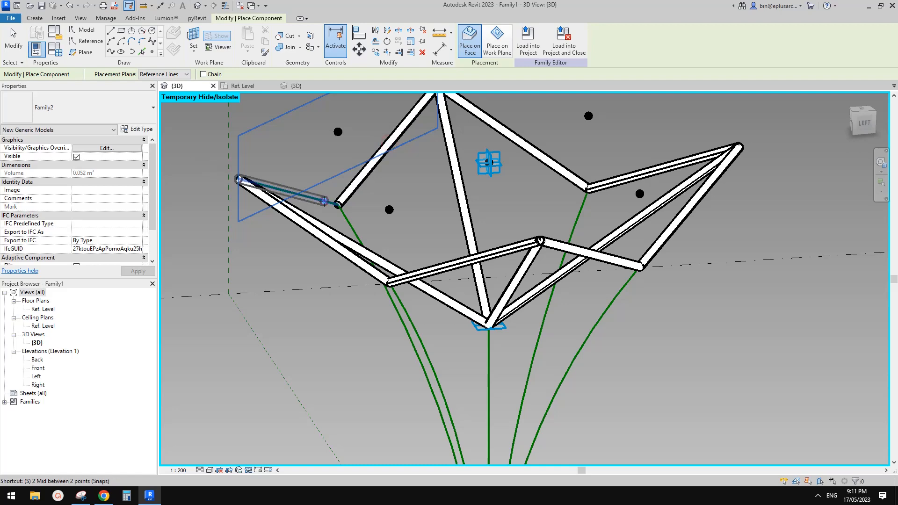
left_click(261, 184)
left_click(325, 202)
key("Escape")
key("Escape")
Step: Place a Family2 tube along the vertical reference line from the central node to the base
scroll(457, 180, "down", 2)
middle_click_drag(470, 236, 521, 221, "shift")
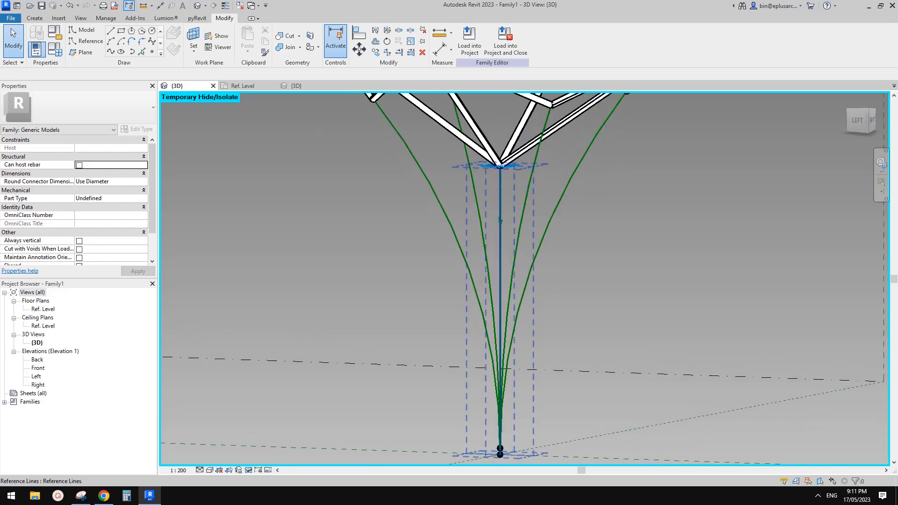
left_click(524, 153)
middle_click_drag(531, 165, 510, 222, "shift")
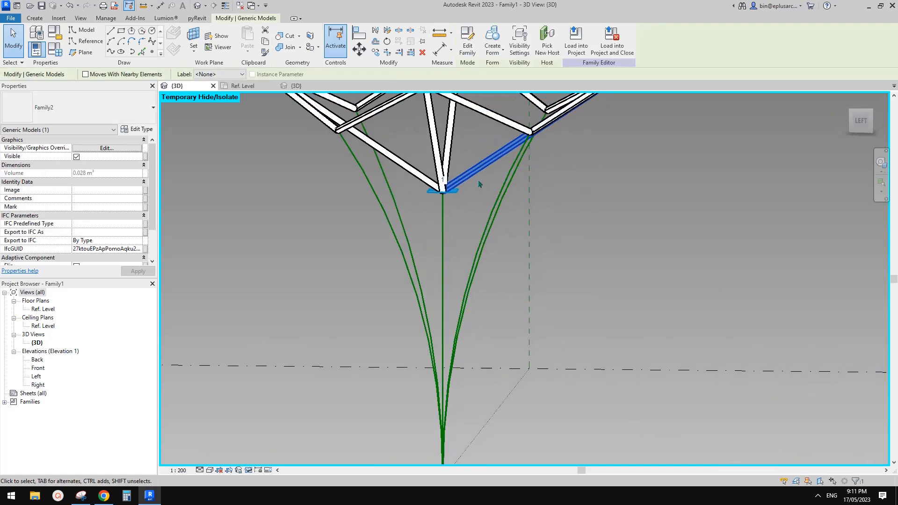
key("Escape")
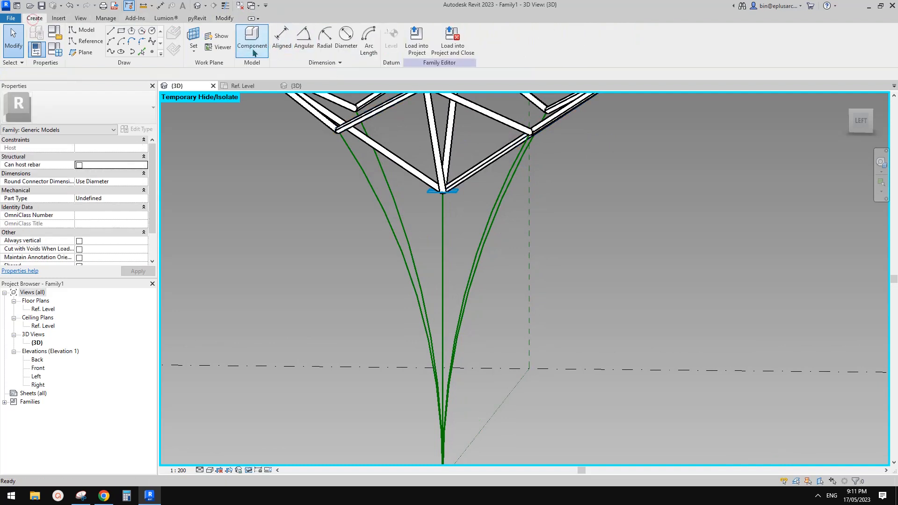
left_click(255, 40)
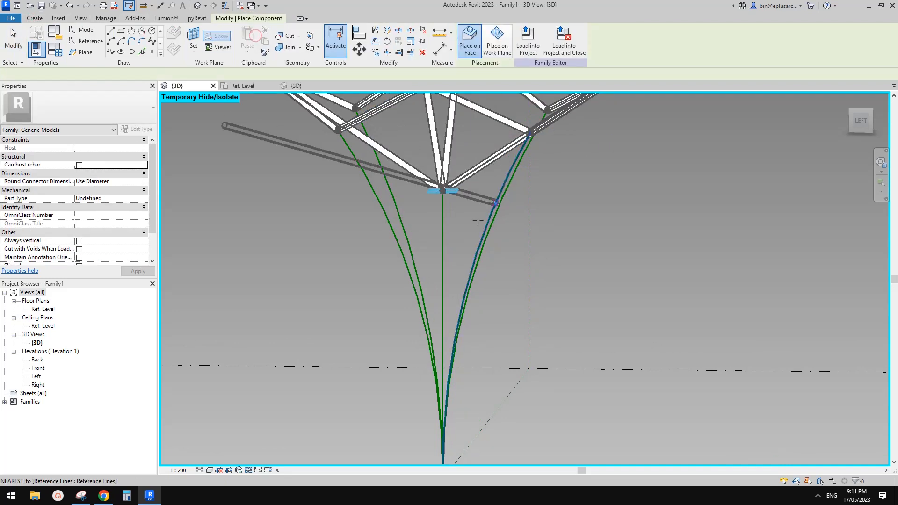
left_click(443, 214)
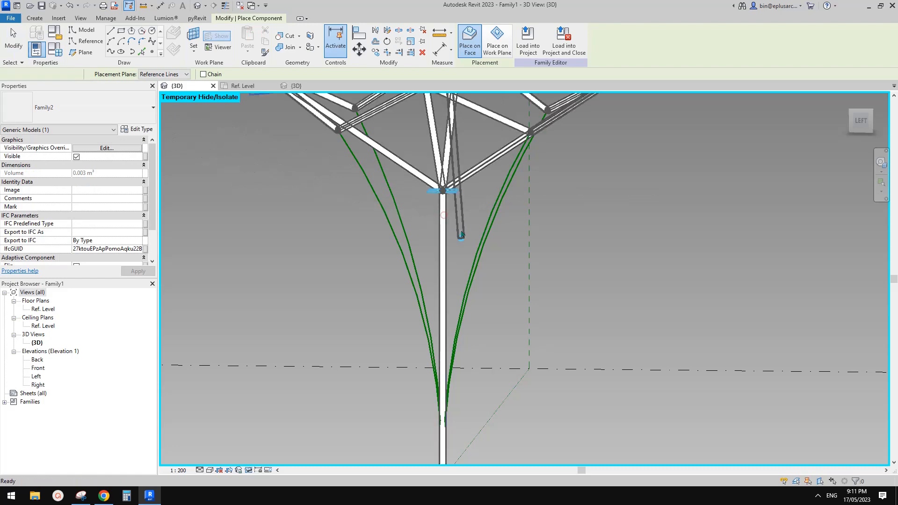
key("Escape")
Step: Duplicate the vertical tube's type as Family2 2 and set its D to 150
middle_click_drag(446, 216, 356, 181, "shift")
left_click(138, 128)
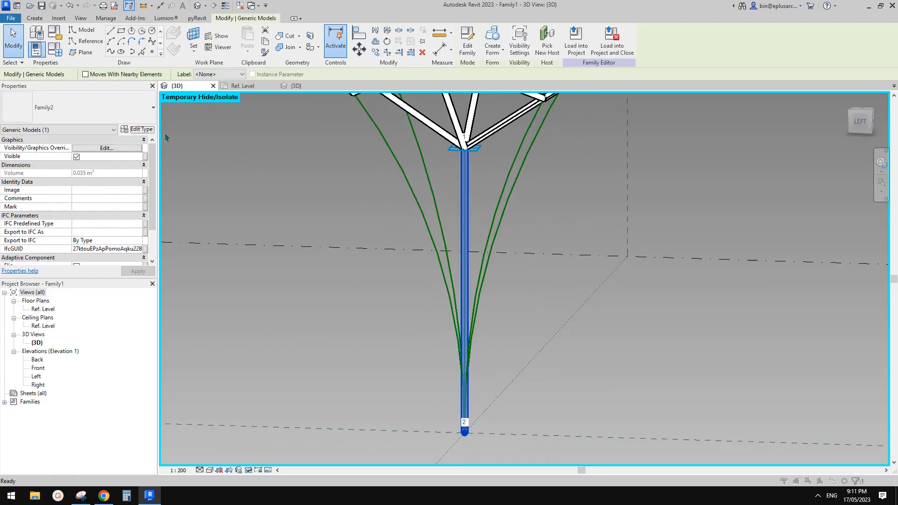
left_click(290, 115)
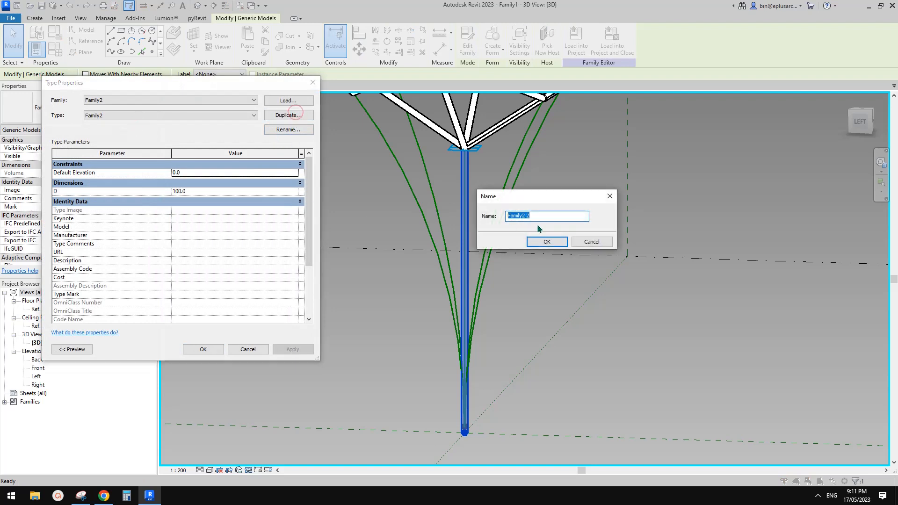
left_click(546, 242)
left_click(215, 191)
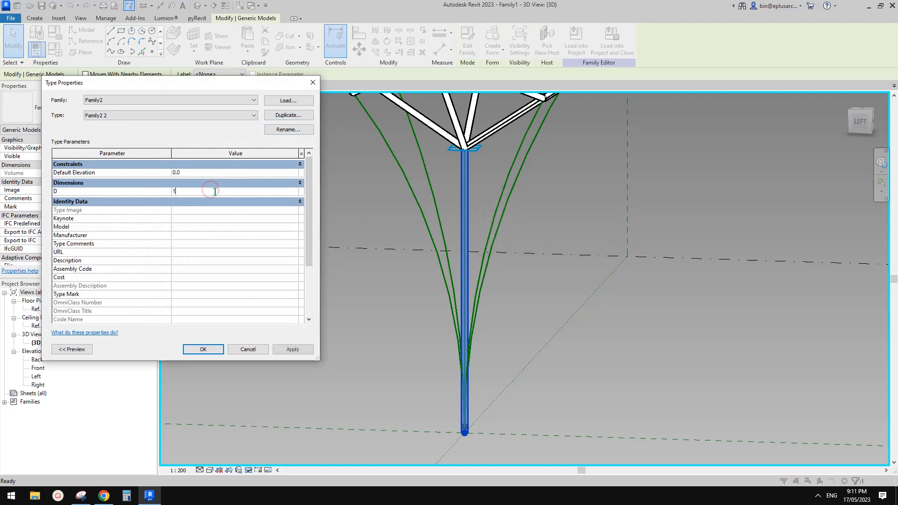
left_click(298, 350)
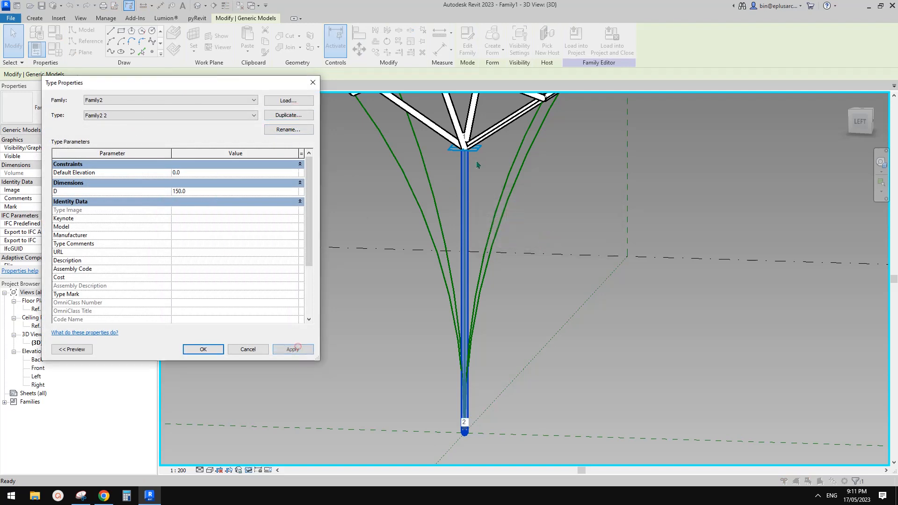
left_click(206, 352)
key("Escape")
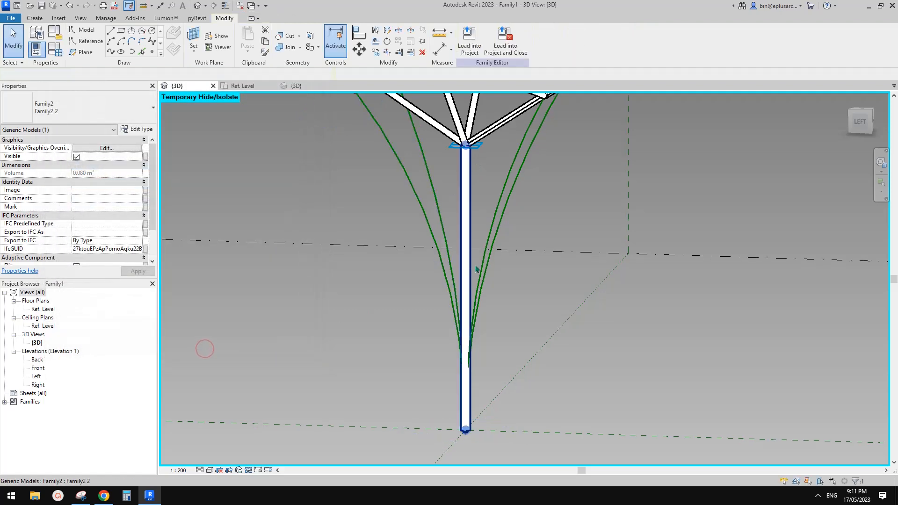
Step: Examine the station canopy photo in the Google Docs document in Chrome and return to Revit
scroll(478, 268, "down", 2)
middle_click_drag(467, 217, 476, 291, "shift")
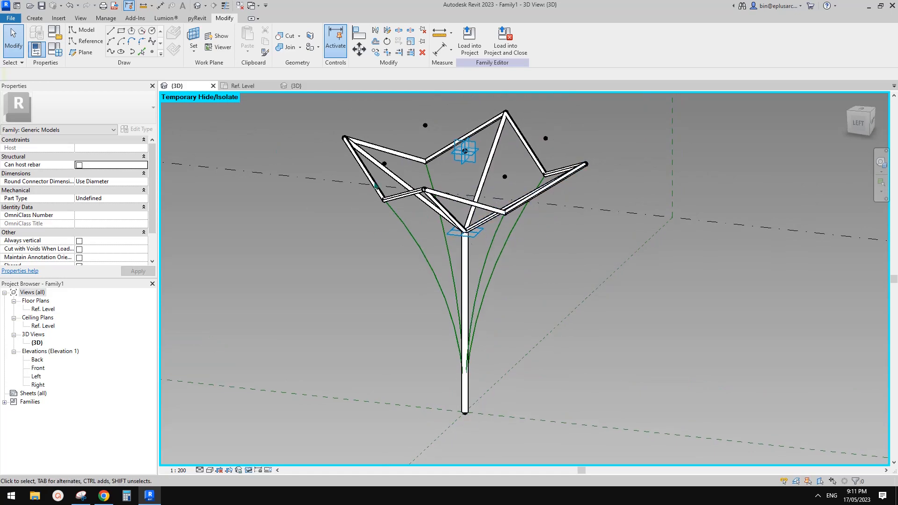
left_click(106, 498)
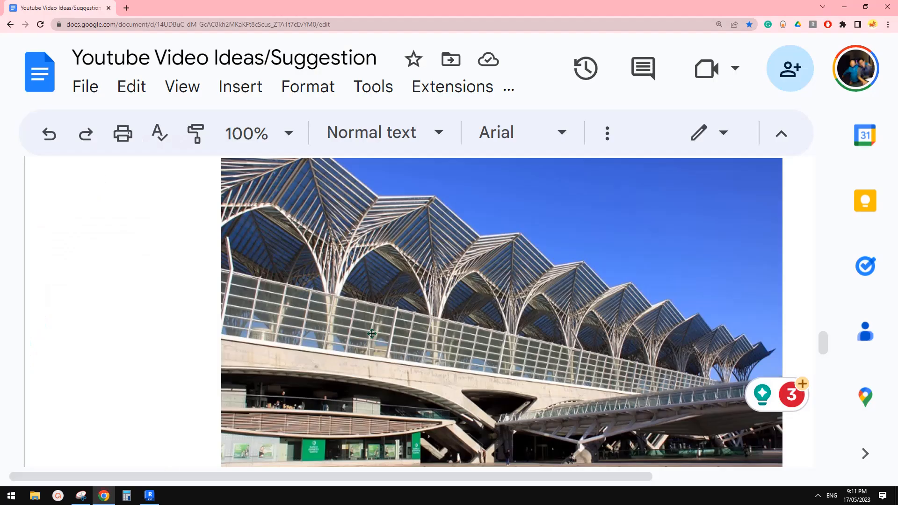
left_click(149, 496)
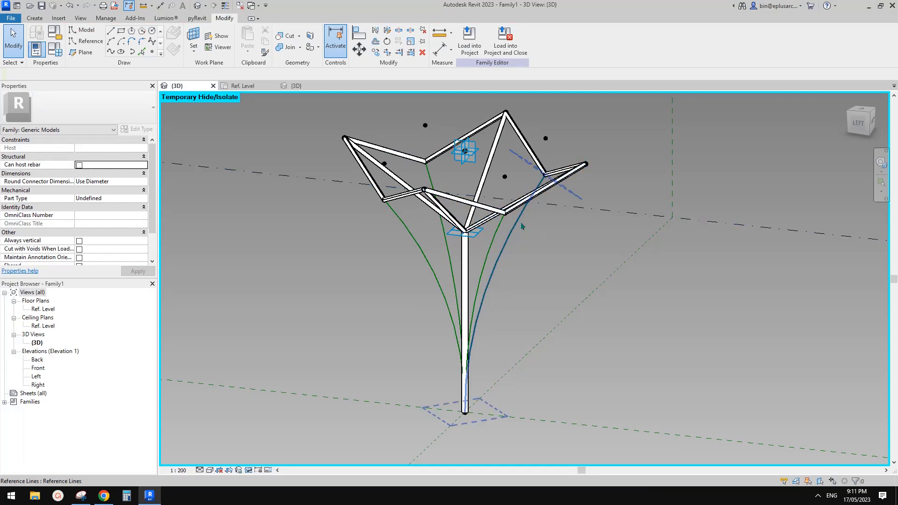
Step: Place a reference point on the upper part of the leftmost curved reference line
middle_click_drag(470, 234, 449, 248, "shift")
scroll(456, 255, "up", 3)
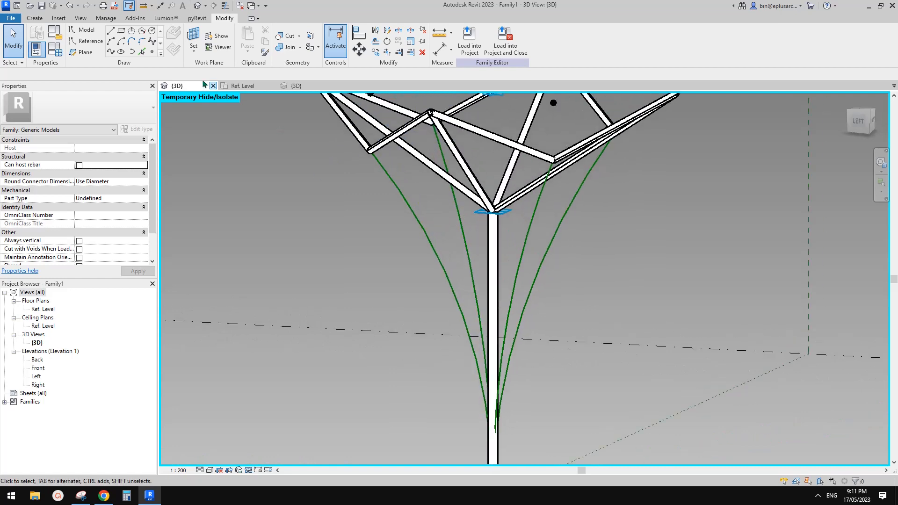
left_click(152, 52)
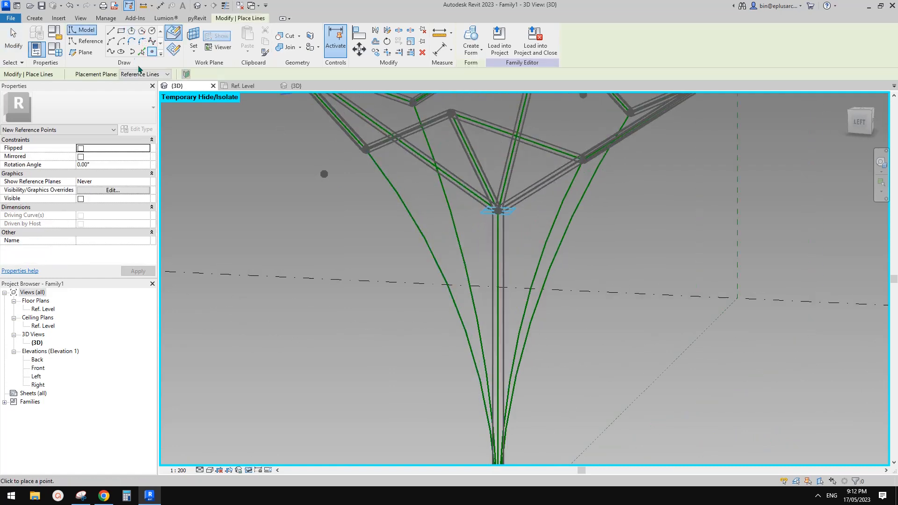
middle_click_drag(404, 238, 388, 232)
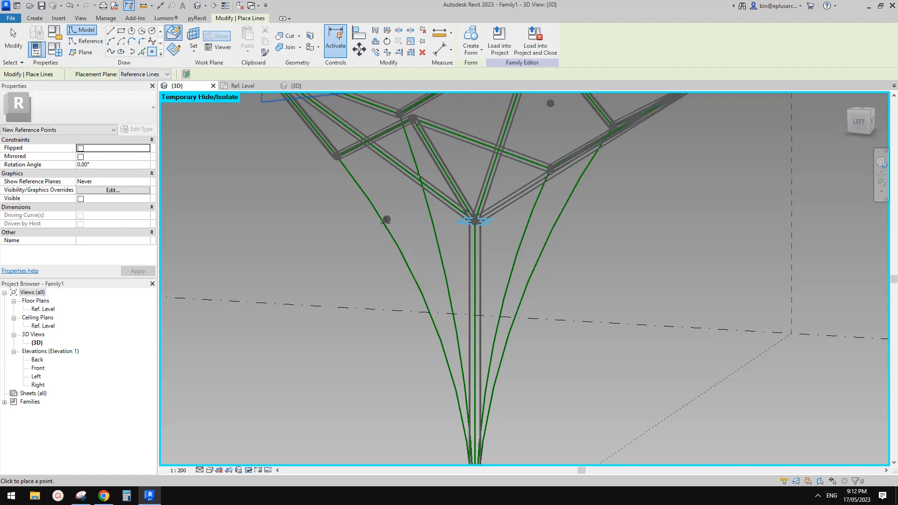
left_click(387, 224)
Step: Set the new point's perpendicular plane as work plane and draw a circular reference line of radius 50 around the point
left_click(86, 42)
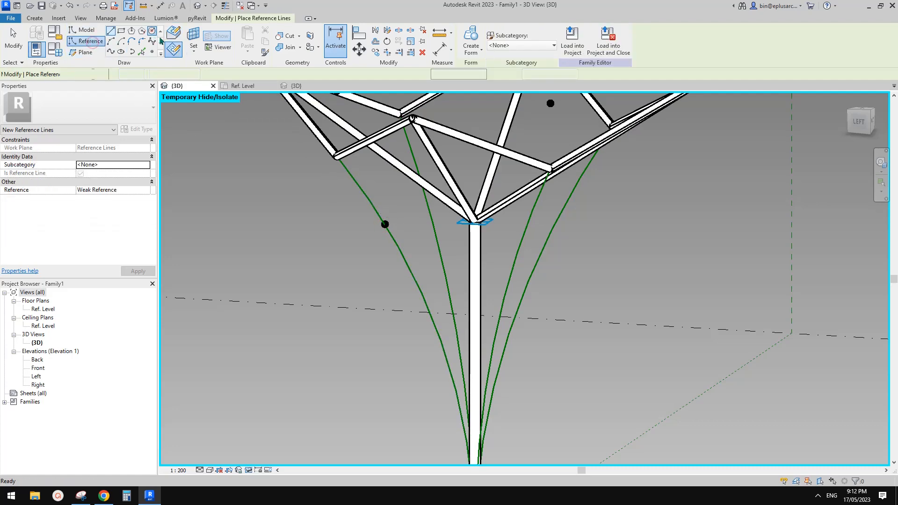
left_click(198, 36)
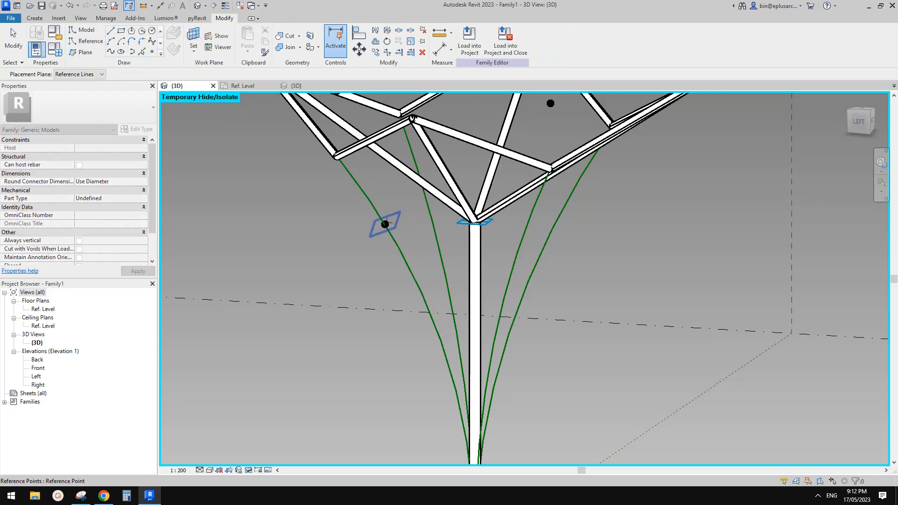
left_click(386, 223)
left_click(385, 224)
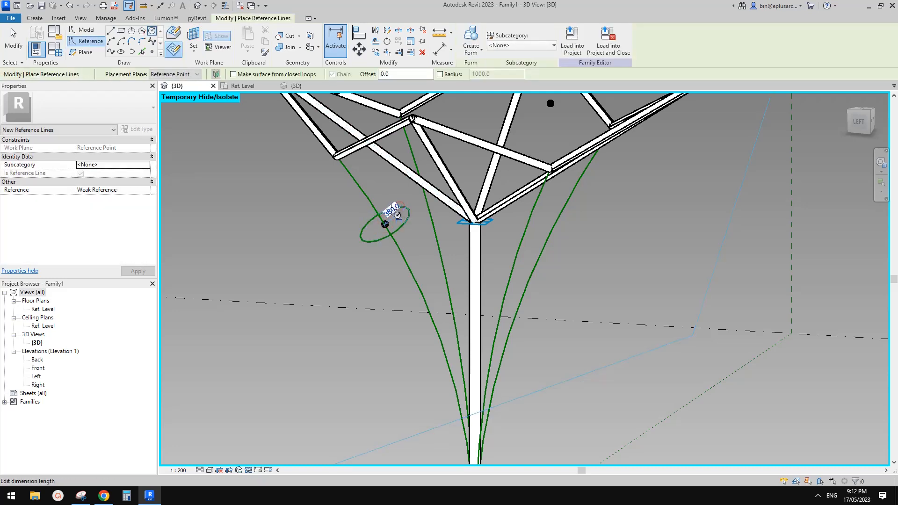
left_click(392, 209)
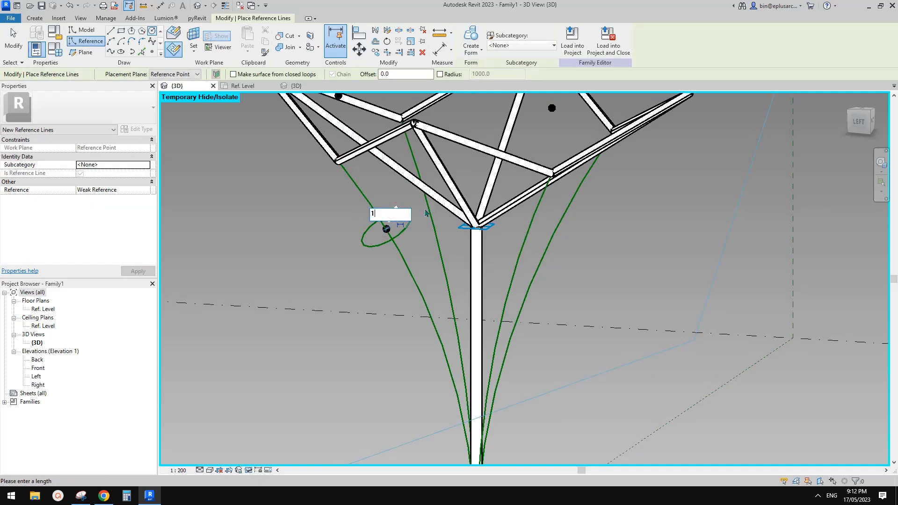
key("Return")
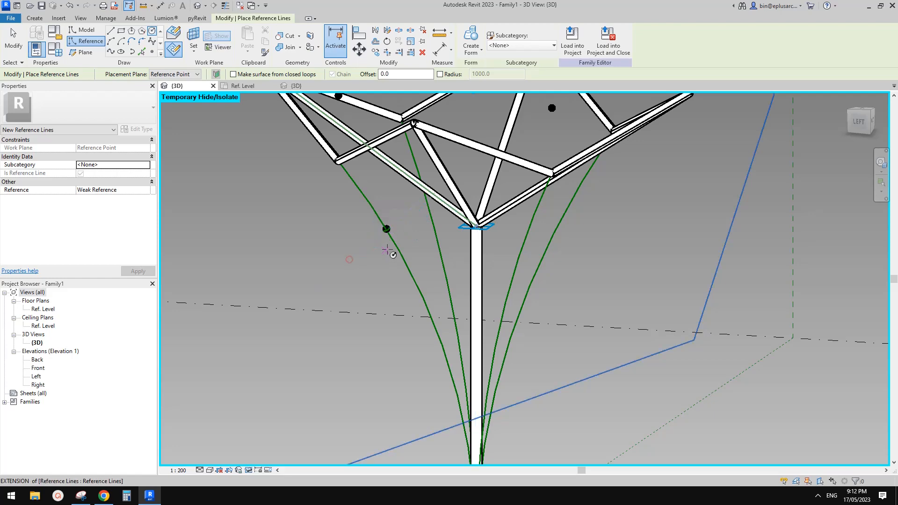
key("Escape")
Step: Create a solid tube form from the circle and the leftmost curved reference line
scroll(393, 248, "up", 5)
scroll(401, 242, "down", 1)
mouse_move(403, 245)
middle_mouse_down("shift")
mouse_move(443, 254)
mouse_move(407, 254)
middle_mouse_up("shift")
left_click(404, 246, "ctrl")
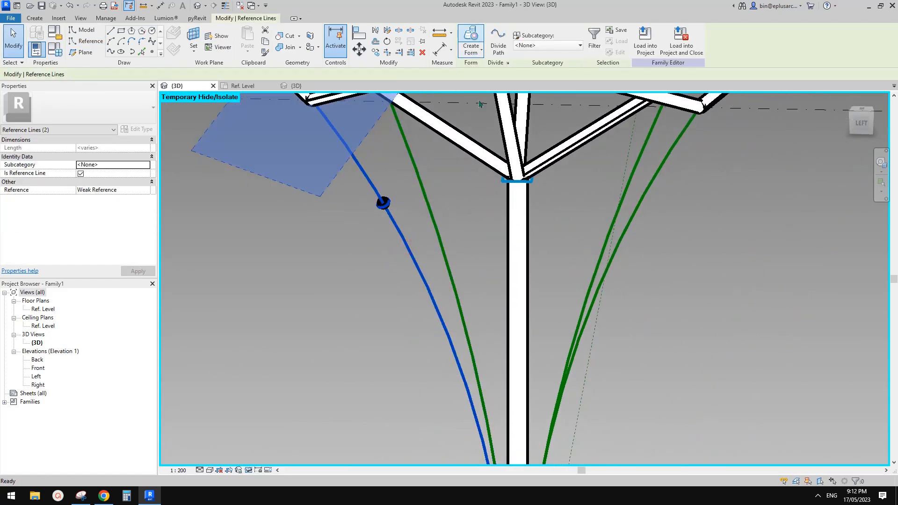
left_click(471, 38)
middle_click_drag(472, 259, 423, 260, "shift")
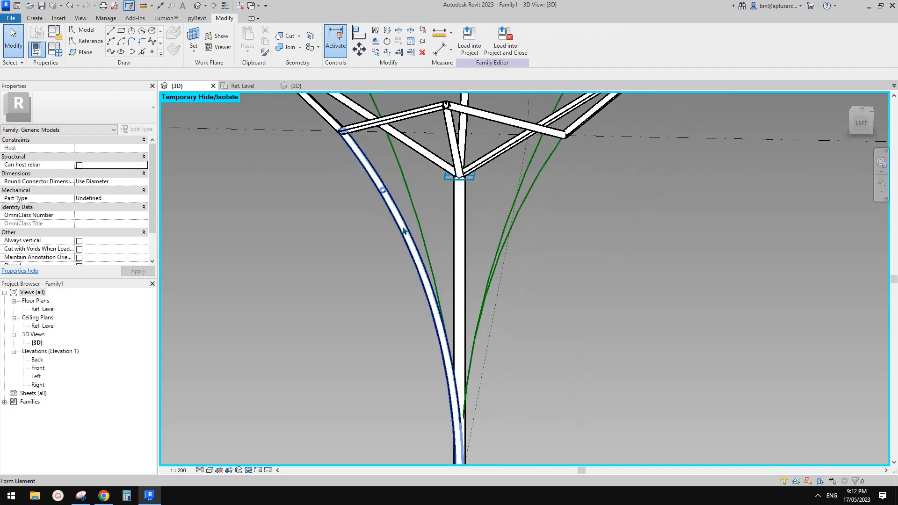
middle_click_drag(365, 183, 386, 211, "shift")
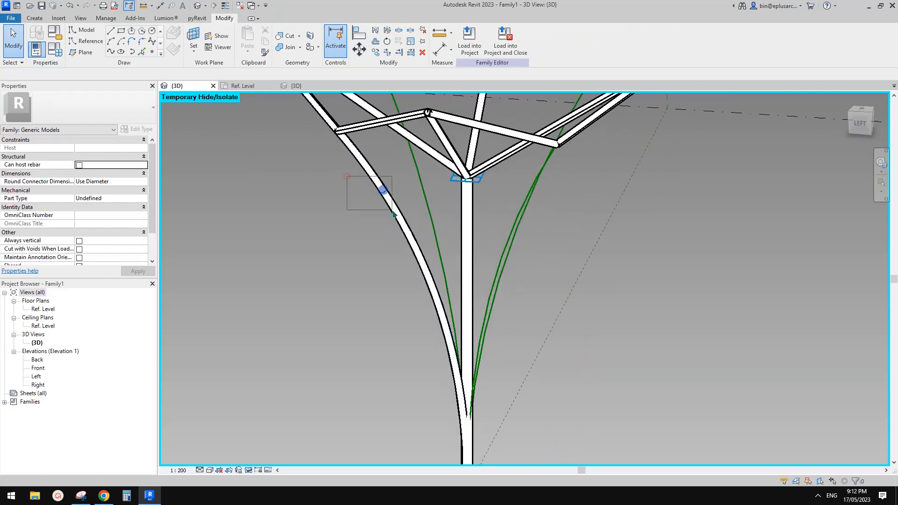
Step: Copy the reference point and its circle profile from the curved tube to a free spot beside it
left_click_drag(396, 215, 396, 215)
left_click(434, 229, "ctrl")
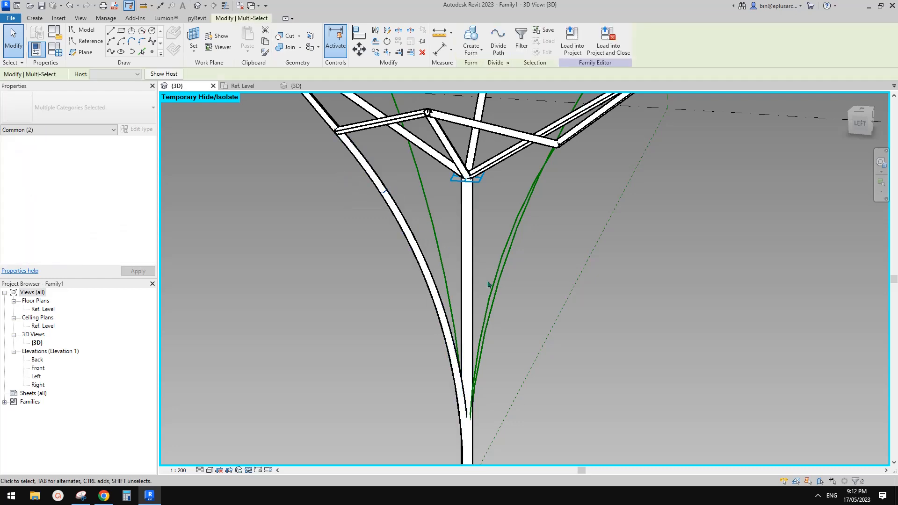
left_click(431, 223)
scroll(456, 221, "down", 1)
middle_click_drag(464, 220, 465, 203)
key("Escape")
scroll(445, 299, "down", 2)
mouse_move(445, 299)
middle_mouse_down("shift")
mouse_move(497, 281)
mouse_move(445, 287)
middle_mouse_up("shift")
scroll(449, 271, "up", 2)
middle_click_drag(461, 257, 374, 199, "shift")
scroll(461, 257, "up", 1)
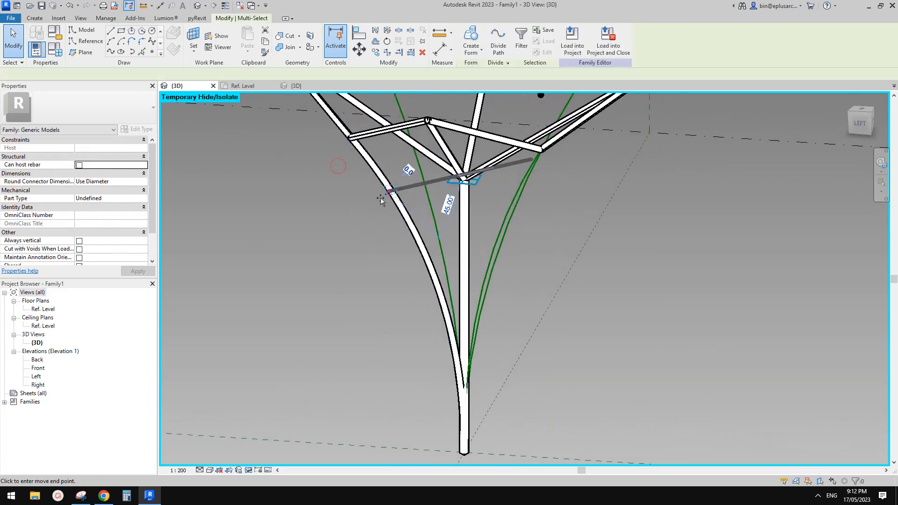
scroll(344, 210, "up", 3)
scroll(344, 205, "up", 2)
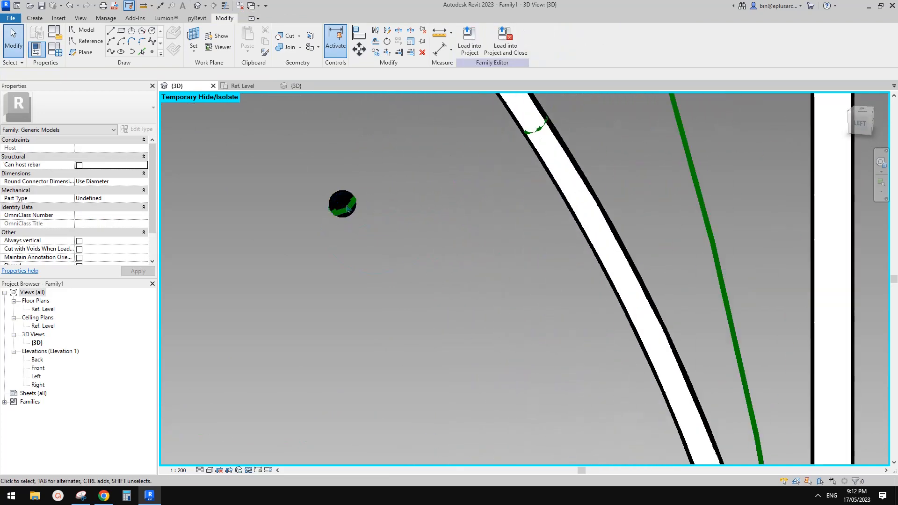
Step: Set the view scale to 1:100 and turn on thin lines
left_click(178, 470)
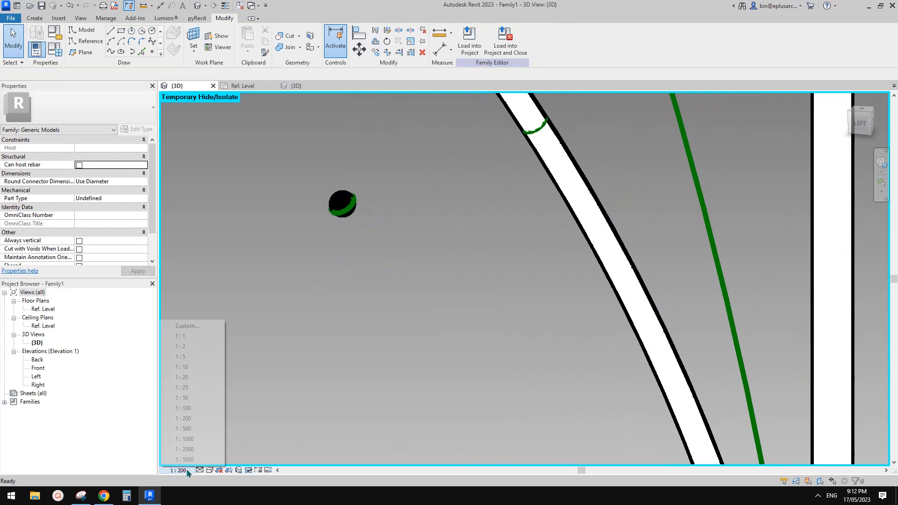
left_click(192, 408)
scroll(350, 217, "down", 2)
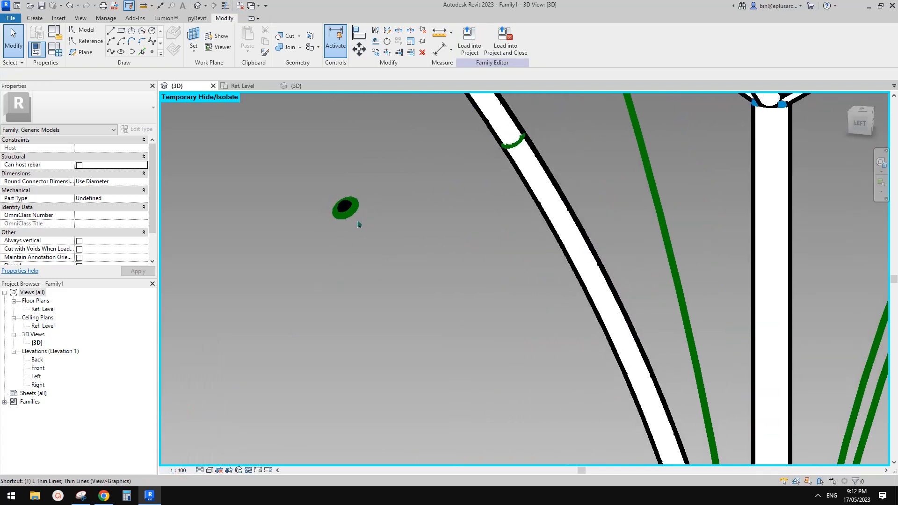
key("l")
scroll(360, 229, "down", 1)
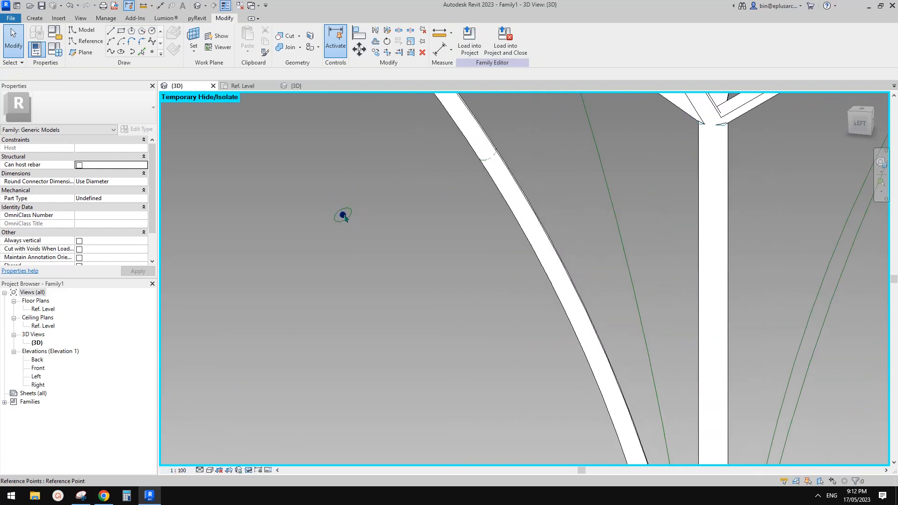
Step: Rehost the copied reference point with its circle onto the neighbouring curved reference line
left_click(343, 215)
scroll(344, 213, "down", 2)
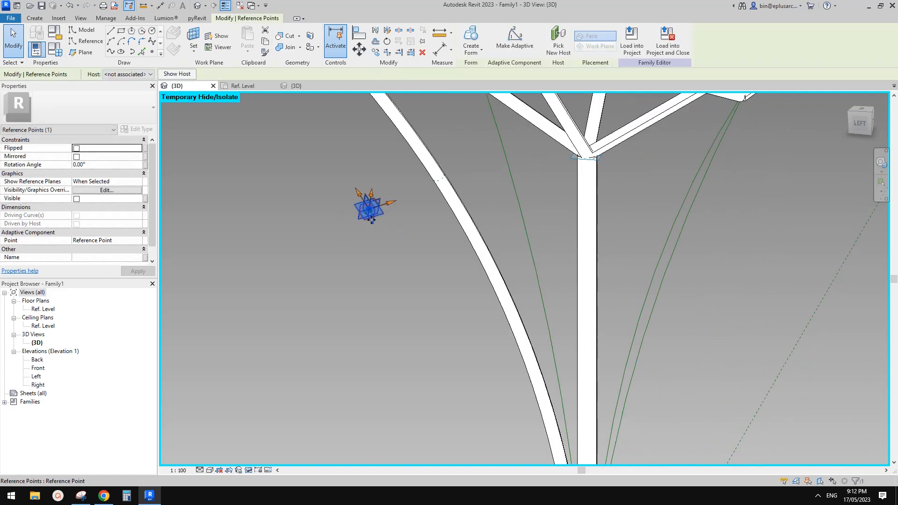
scroll(369, 210, "up", 2)
key("Escape")
left_click(368, 209)
scroll(368, 209, "down", 3)
middle_click_drag(457, 158, 418, 187)
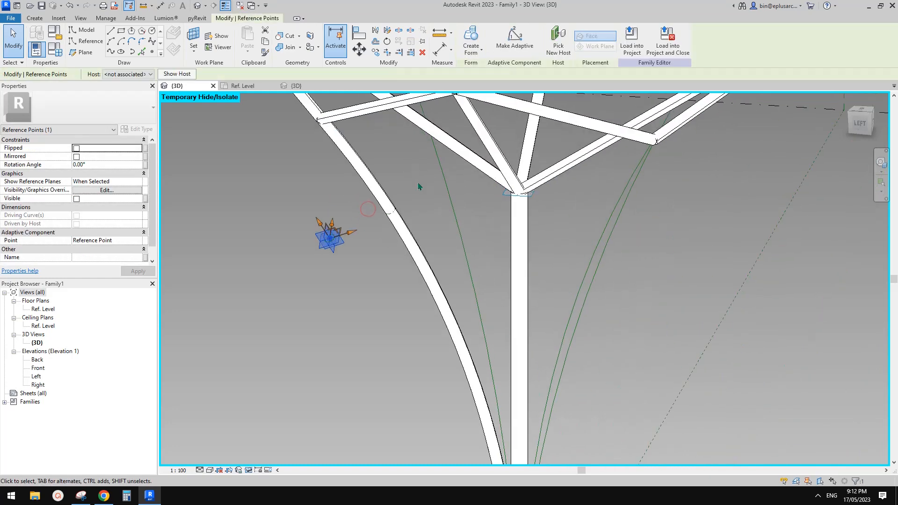
left_click(561, 45)
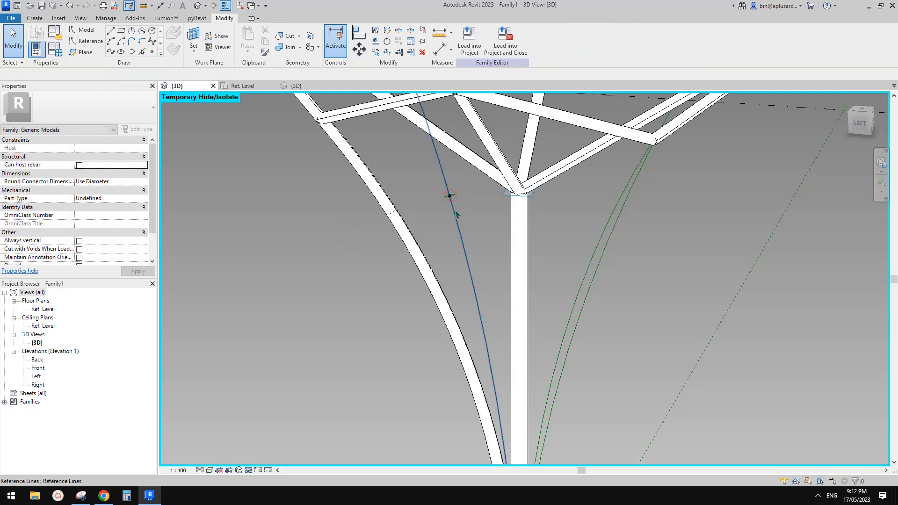
left_click(450, 196)
Step: Make two copies of the rehosted point and circle in the free space beyond the remaining curved lines
left_click_drag(468, 210, 469, 211)
middle_click_drag(468, 210, 443, 213, "shift")
key("c")
key("o")
left_click(449, 195)
scroll(479, 209, "down", 1)
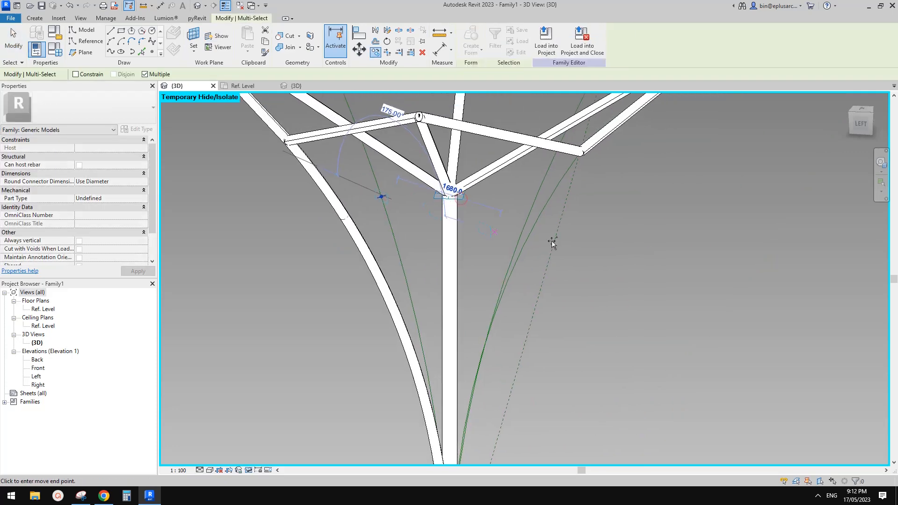
left_click(607, 251)
left_click(621, 255)
key("Escape")
key("Escape")
Step: Rehost the two copied points with their circles onto the two remaining curved reference lines
middle_click_drag(615, 256, 612, 292, "shift")
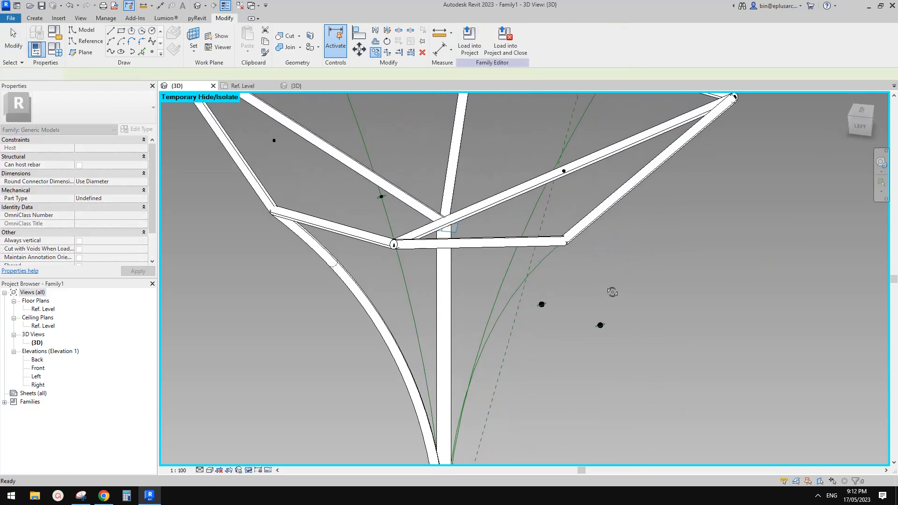
scroll(545, 310, "up", 2)
left_click(532, 295)
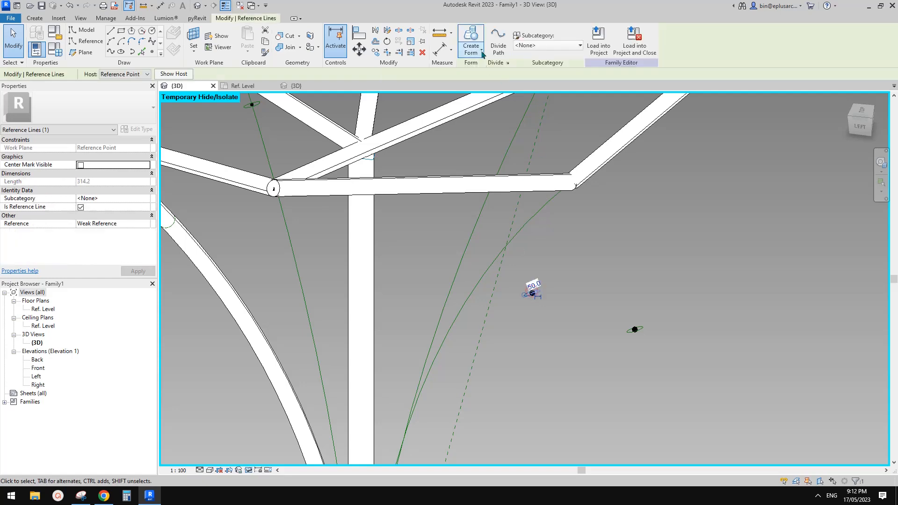
left_click(546, 296)
left_click(532, 294)
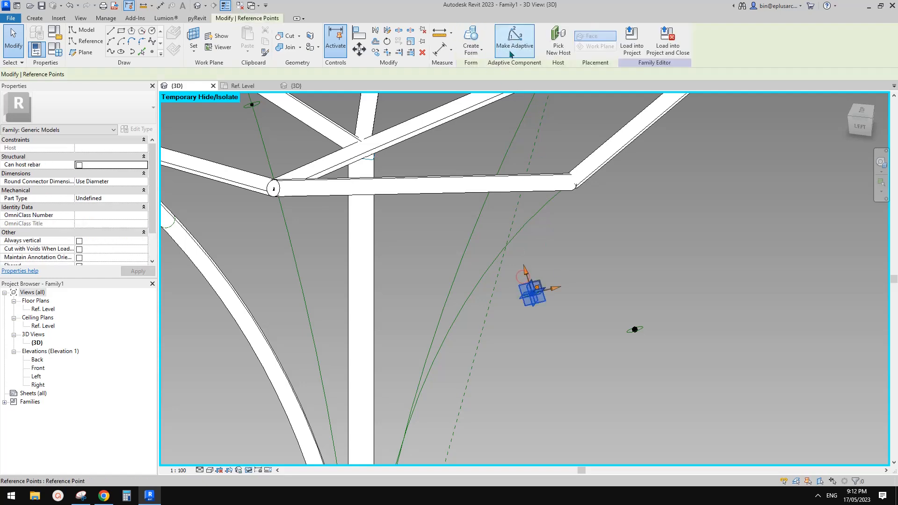
left_click(557, 40)
left_click(474, 225)
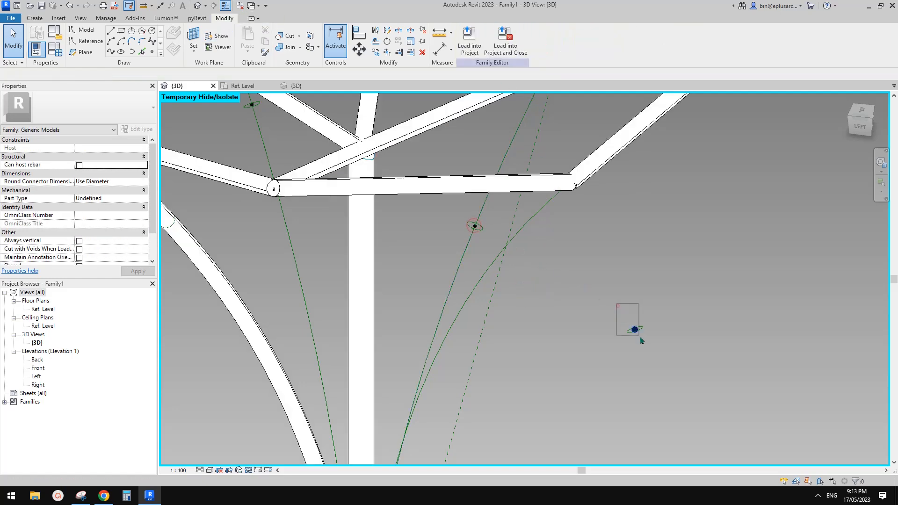
left_click(486, 270)
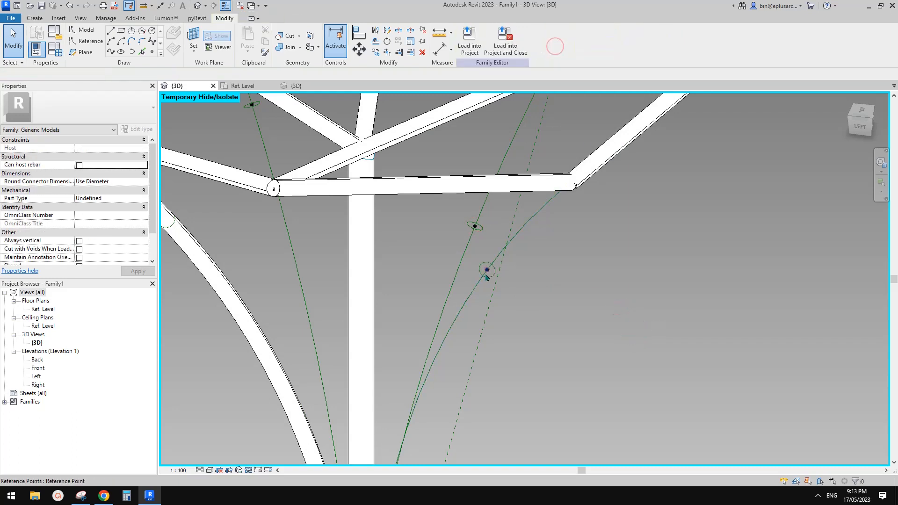
Step: Create solid tube forms from the circles along the three remaining curved reference lines
left_click(526, 223)
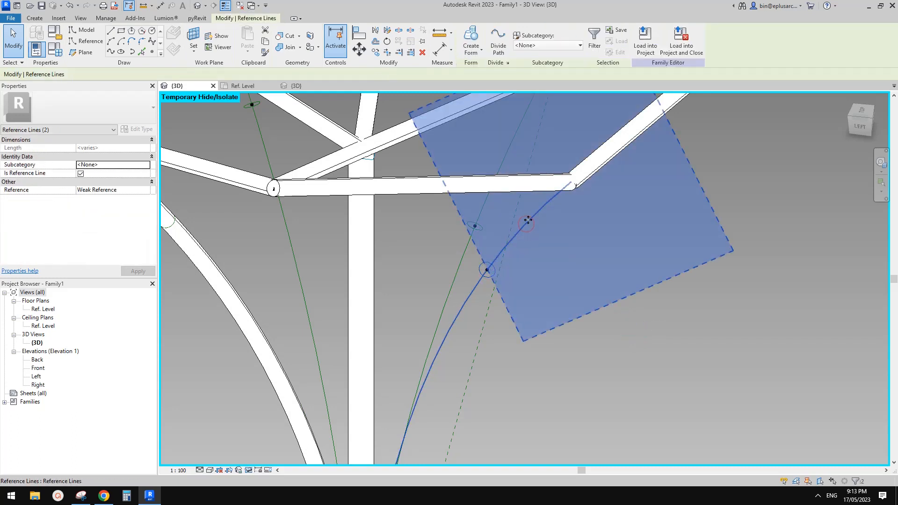
left_click(474, 37)
left_click(654, 293)
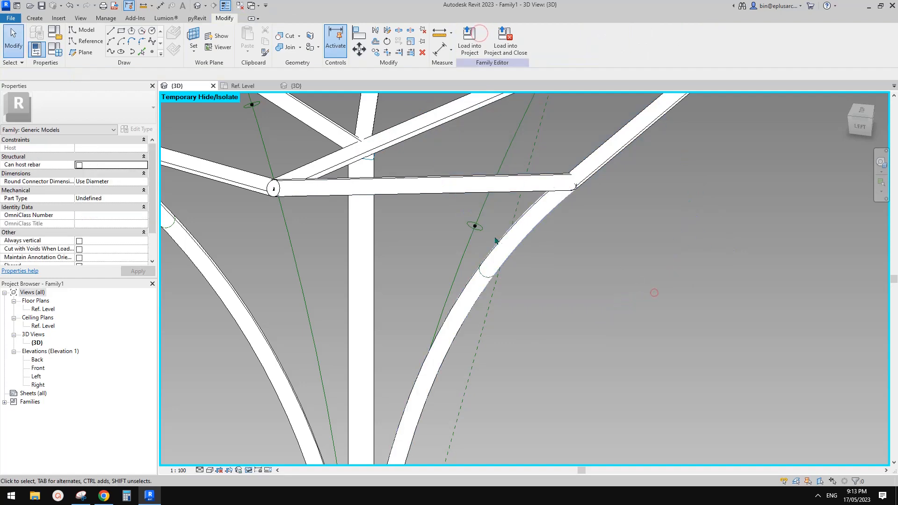
left_click(484, 233)
left_click(464, 26)
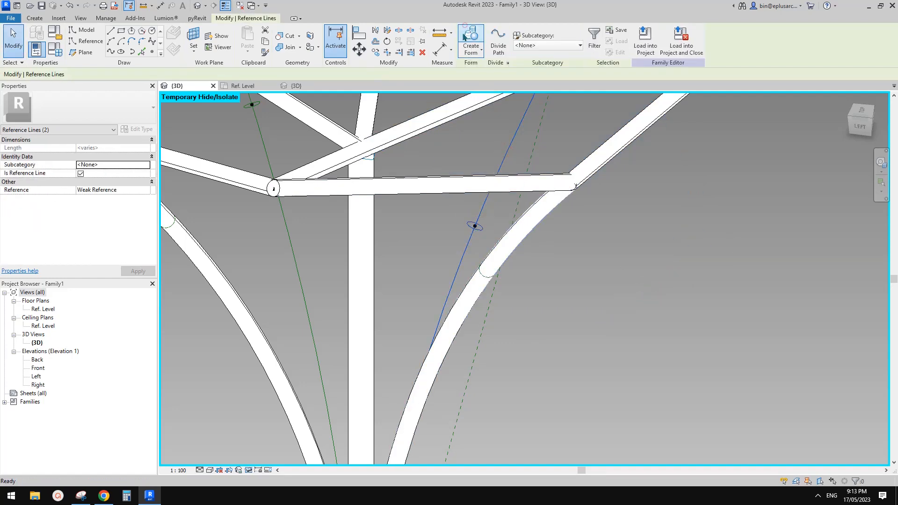
left_click(257, 158)
left_click(250, 100)
left_click(247, 107, "ctrl")
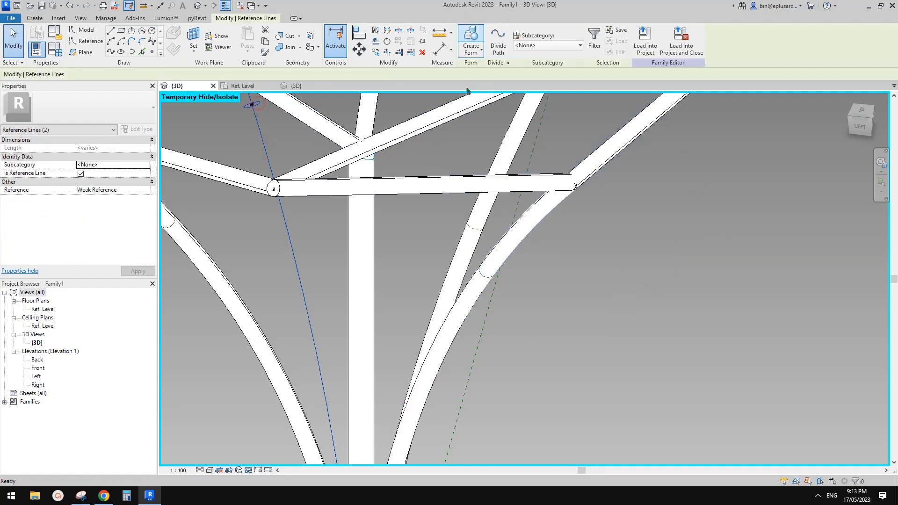
left_click(468, 34)
Step: Examine the column from several sides and compare it with the station canopy photo in the Google Docs document in Chrome
scroll(439, 188, "down", 3)
scroll(439, 191, "down", 2)
middle_click_drag(439, 191, 596, 239, "shift")
middle_click_drag(596, 239, 253, 367)
middle_click_drag(383, 334, 361, 345)
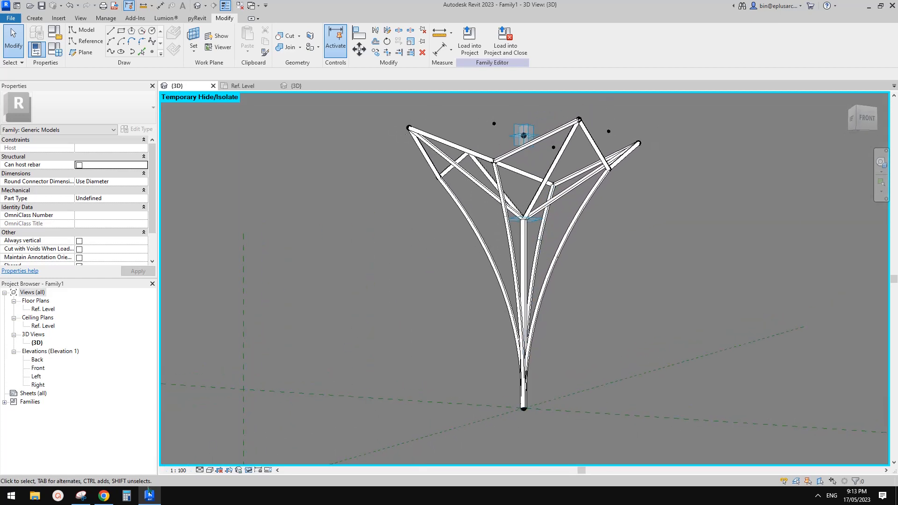
left_click(110, 497)
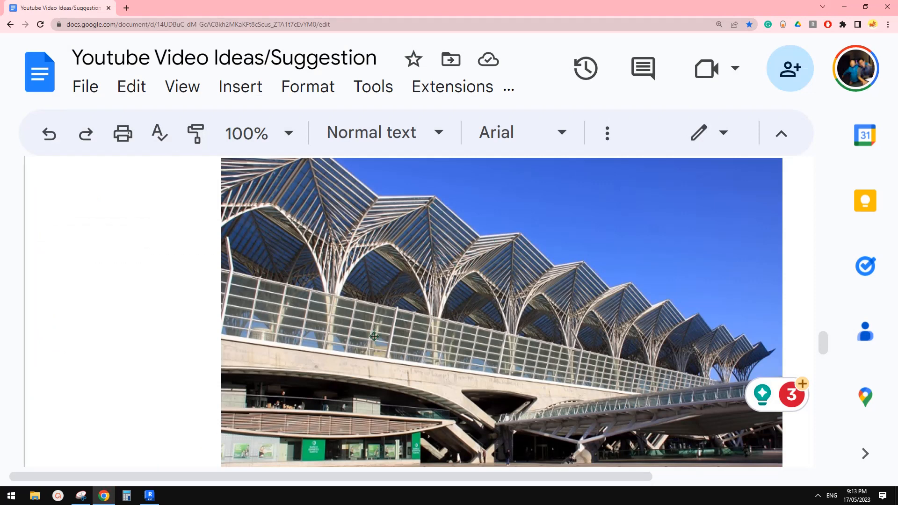
left_click(156, 501)
middle_click_drag(441, 323, 519, 260, "shift")
middle_click_drag(523, 136, 470, 112, "shift")
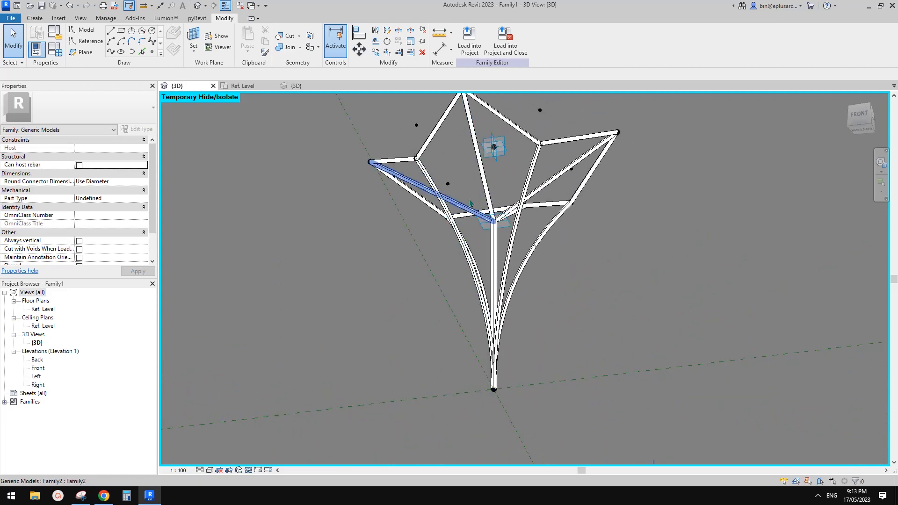
middle_click_drag(490, 145, 505, 232, "shift")
left_click(104, 497)
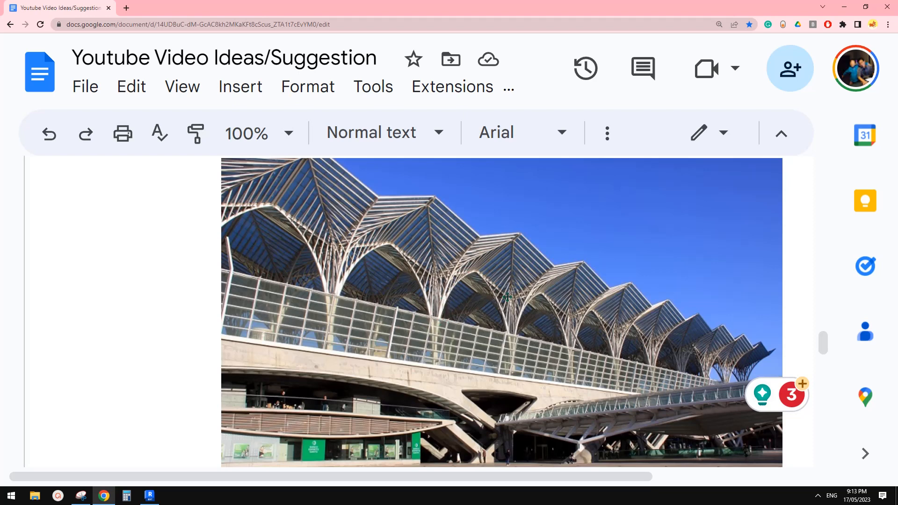
Step: Switch back to Revit and temporarily hide the front curved tube form so its reference line is exposed
left_click(150, 495)
middle_click_drag(497, 274, 486, 229, "shift")
left_click(453, 195)
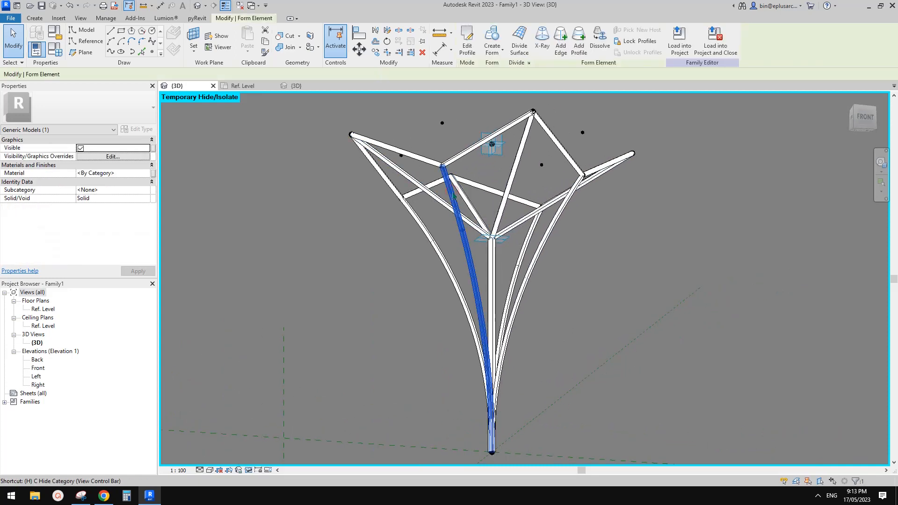
key("Delete")
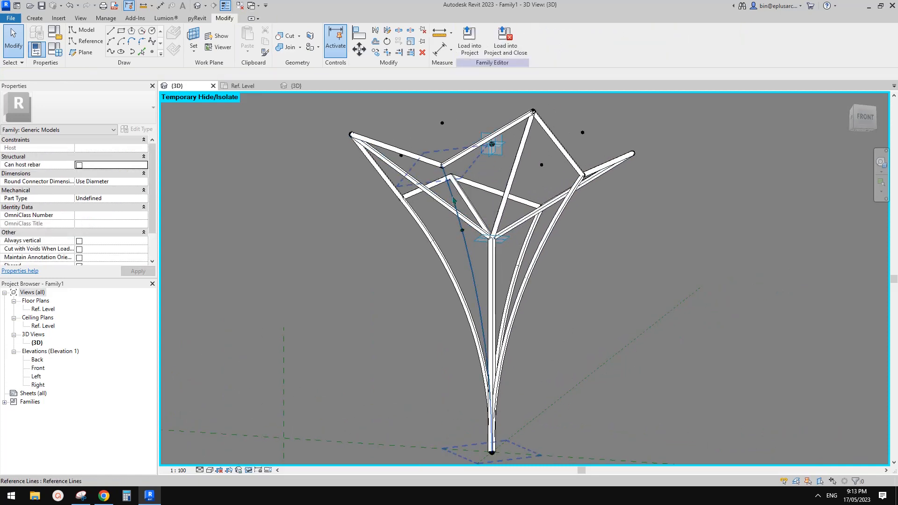
Step: Temporarily hide the two straight tubes that run from the front outer tips to the centre of the column
left_click(462, 214)
mouse_move(462, 214)
middle_mouse_down("shift")
mouse_move(483, 213)
mouse_move(467, 201)
middle_mouse_up("shift")
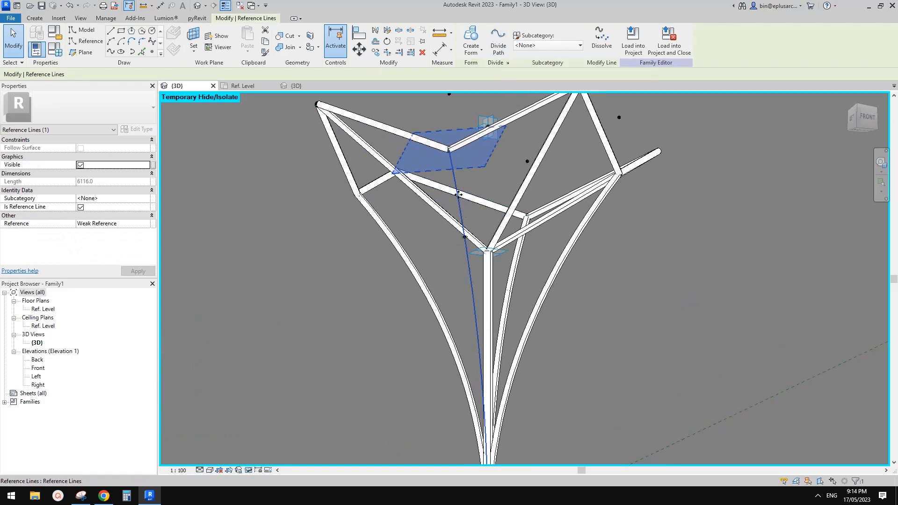
middle_click_drag(491, 201, 532, 203, "shift")
key("Escape")
left_click(512, 199)
key("Escape")
left_click(457, 220)
key("h")
key("h")
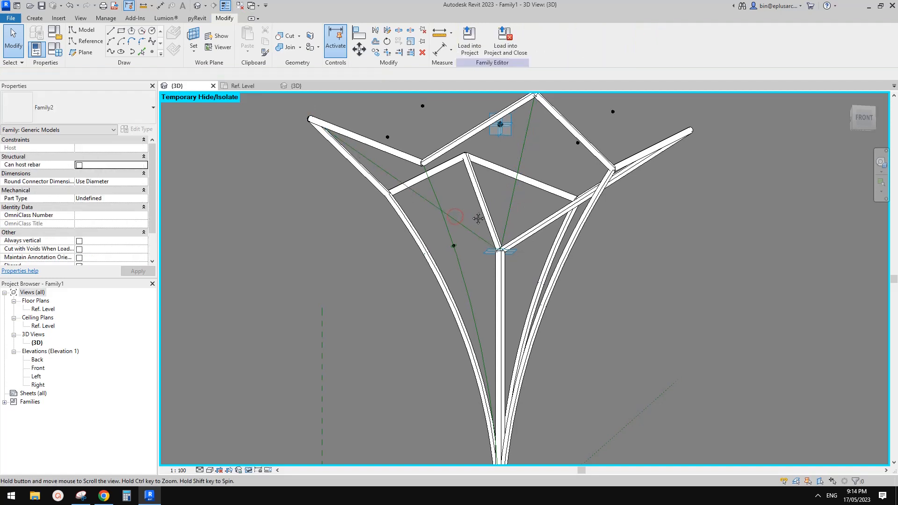
middle_click_drag(476, 218, 511, 254, "shift")
middle_click_drag(537, 177, 464, 190, "shift")
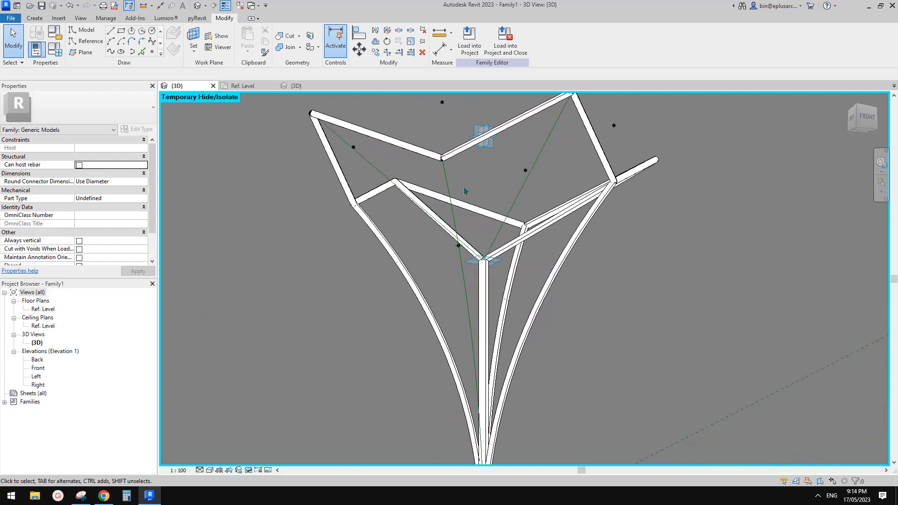
Step: Divide the exposed curved reference line and set its number of nodes to 12
left_click(449, 186)
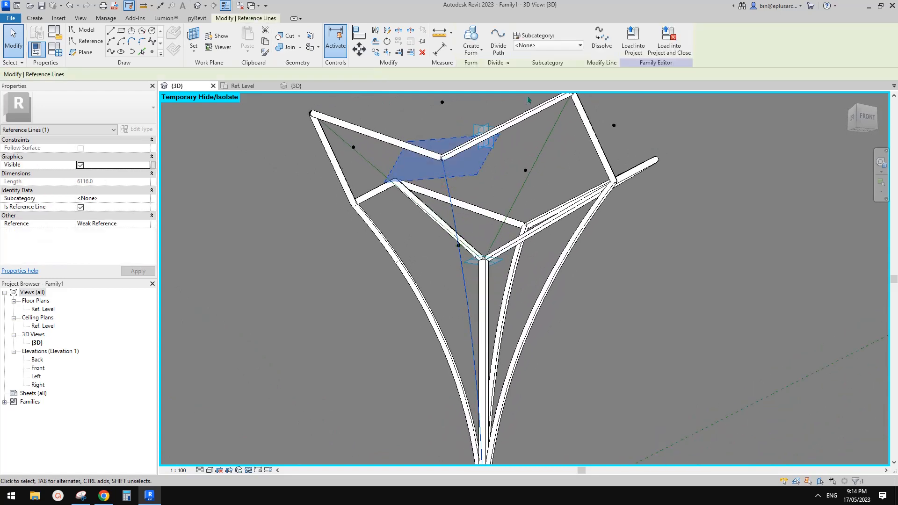
middle_click_drag(480, 327, 488, 272)
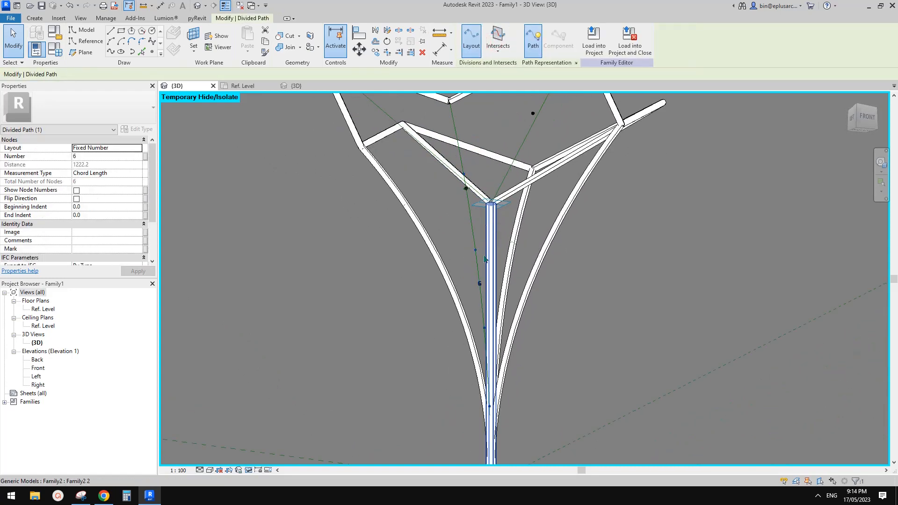
left_click(483, 287)
middle_click_drag(541, 248, 539, 253)
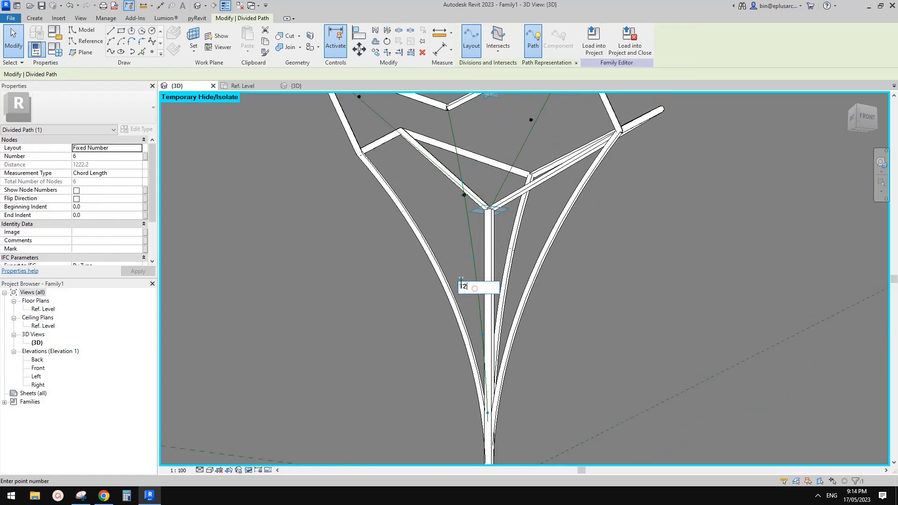
scroll(542, 262, "down", 1)
middle_click_drag(541, 265, 538, 309)
middle_click_drag(538, 308, 528, 301, "shift")
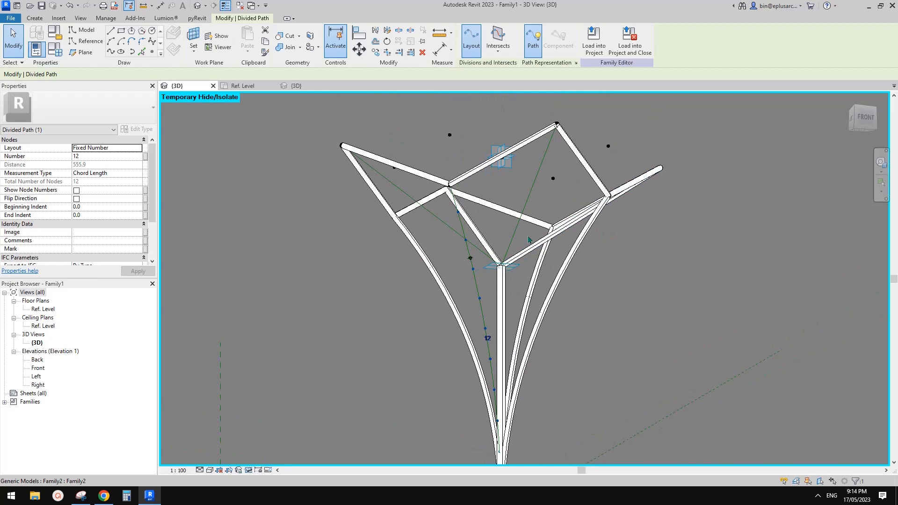
Step: Divide the exposed straight reference line from the front tip to the centre into 6 nodes, checking the station photo in Chrome
left_click(528, 198)
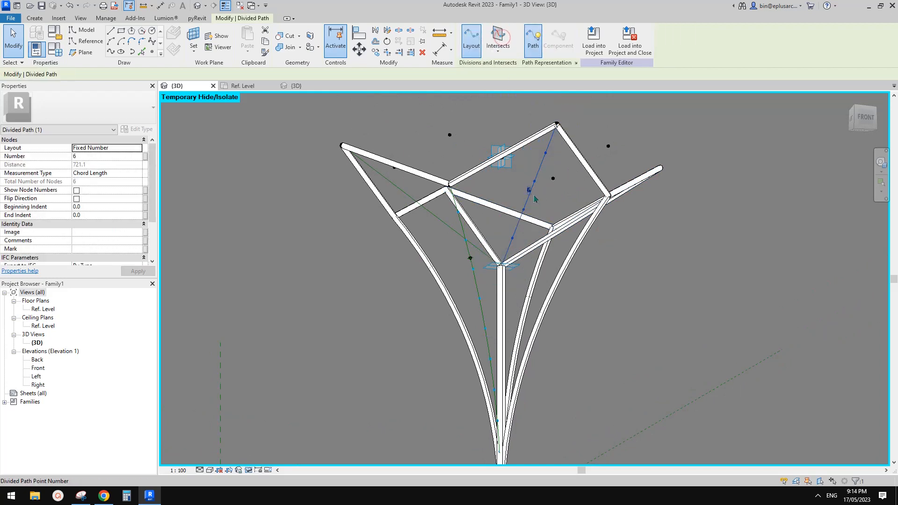
left_click(529, 191)
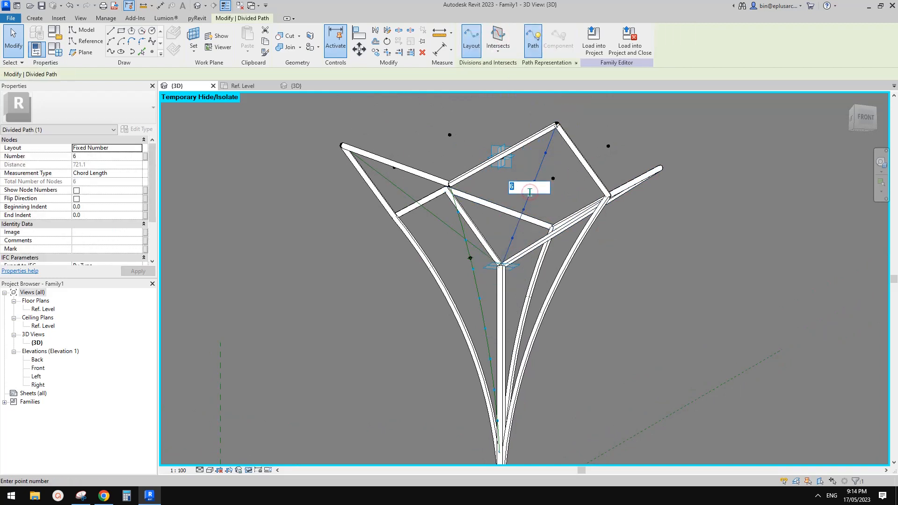
left_click(110, 497)
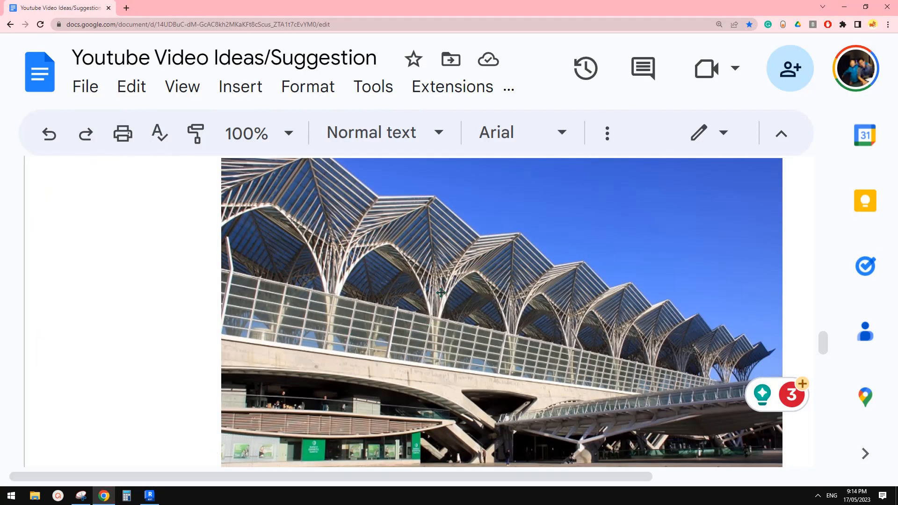
scroll(445, 285, "up", 1)
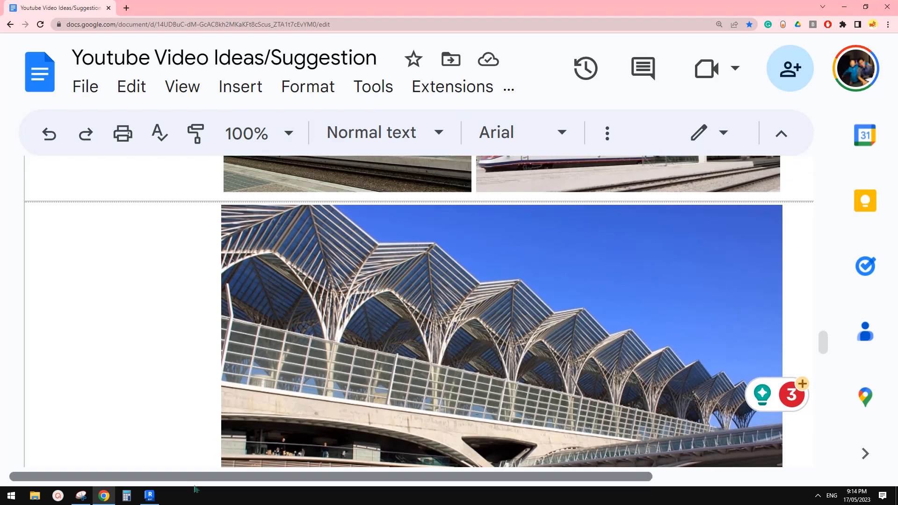
left_click(149, 496)
middle_click_drag(541, 256, 572, 231, "shift")
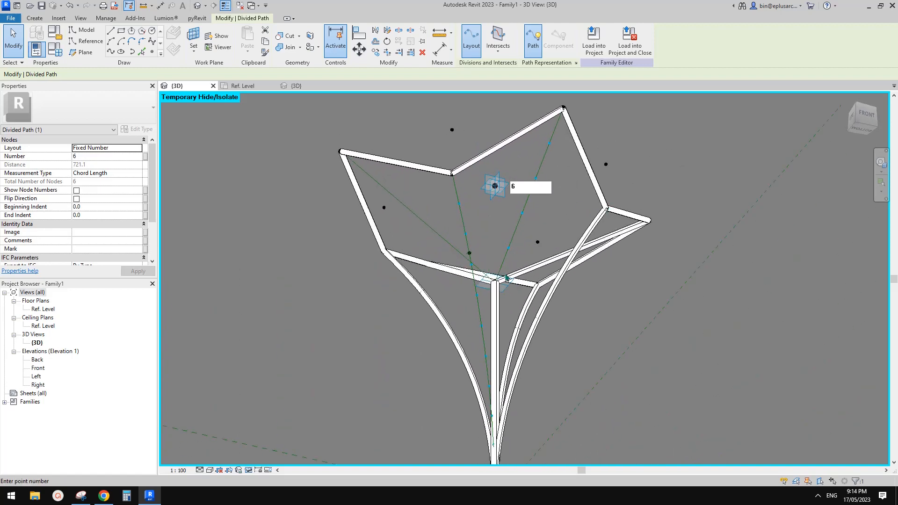
middle_click_drag(530, 249, 596, 221, "shift")
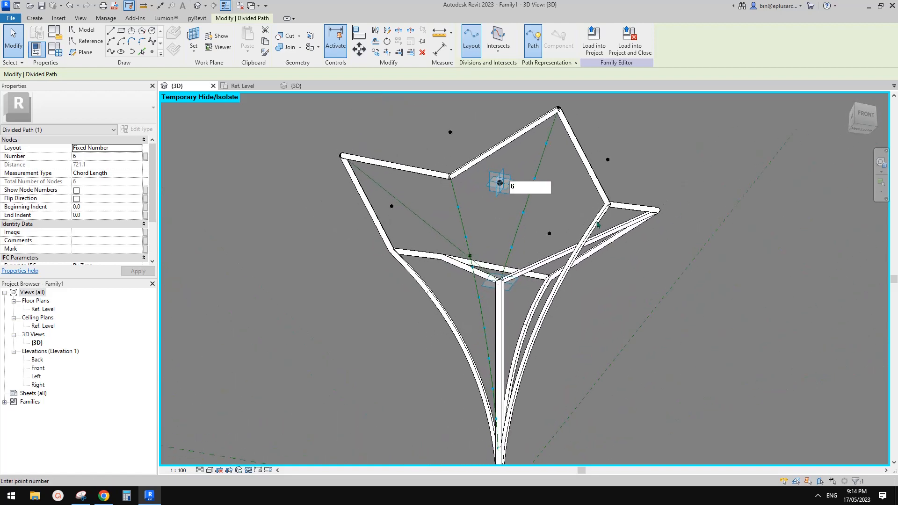
middle_click_drag(560, 247, 518, 257, "shift")
left_click(529, 223)
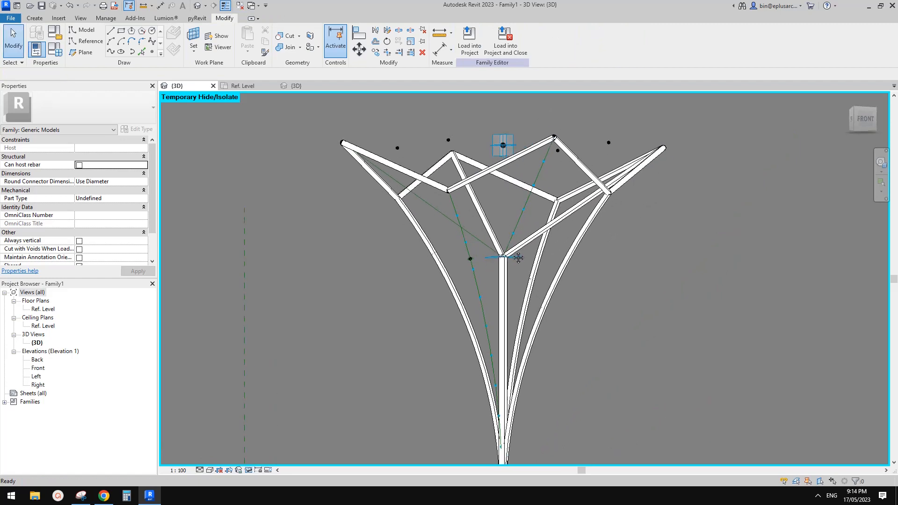
Step: Temporarily hide all remaining straight tube components, including the central vertical tube
left_click(490, 233)
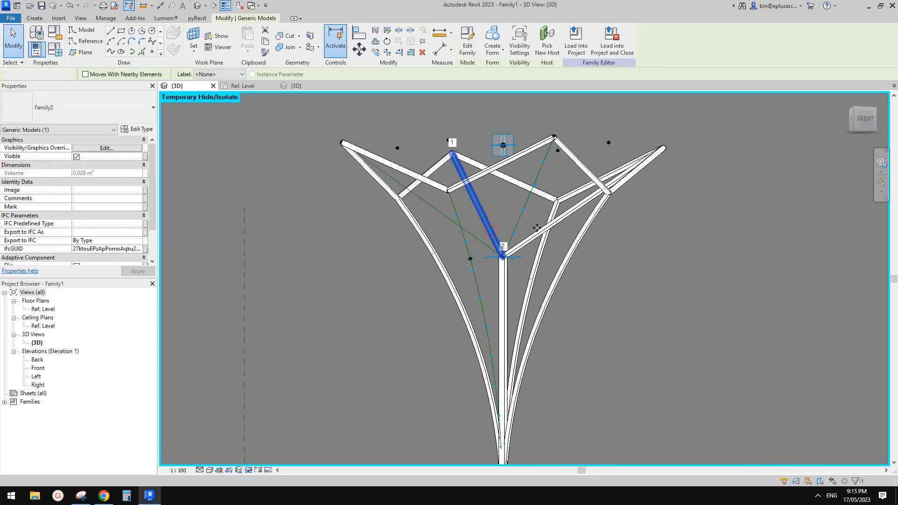
key("s")
key("a")
key("h")
key("h")
middle_click_drag(517, 231, 467, 196, "shift")
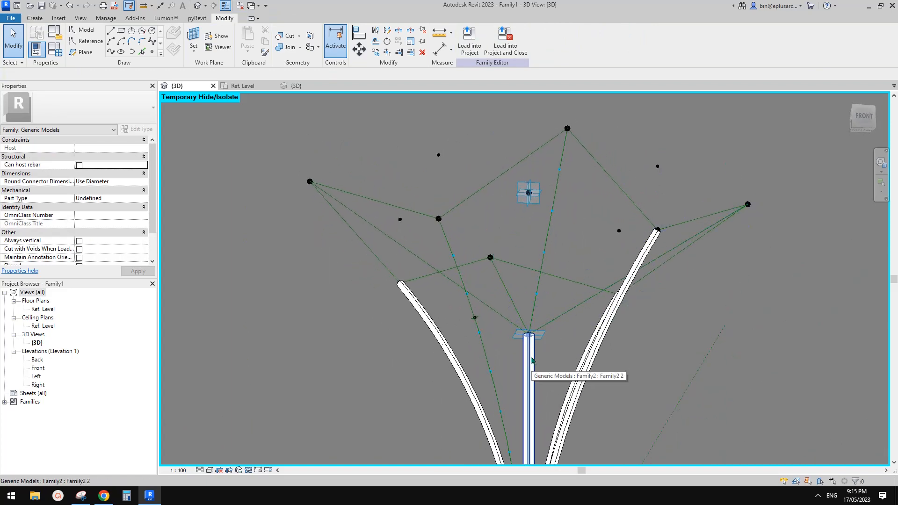
left_click(532, 360)
key("Delete")
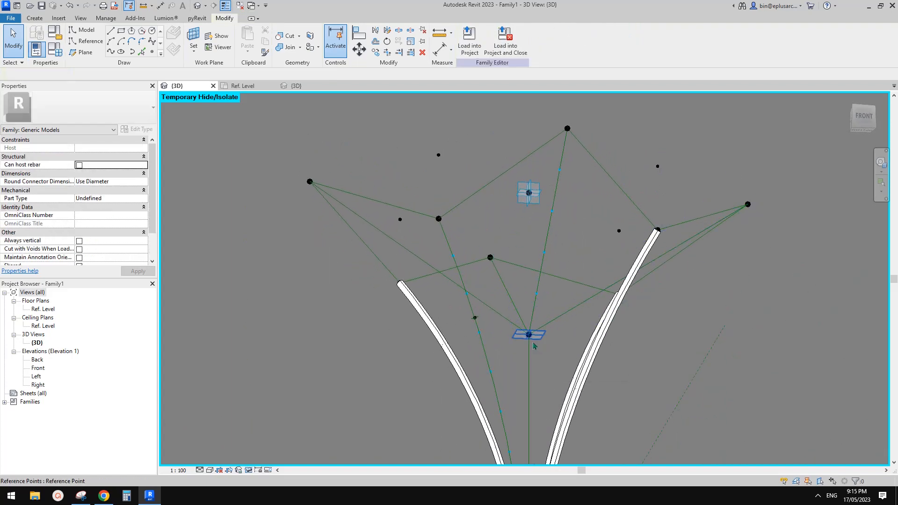
Step: Move the point hosted at the upper end of the vertical reference line slightly down along that line
scroll(532, 346, "up", 2)
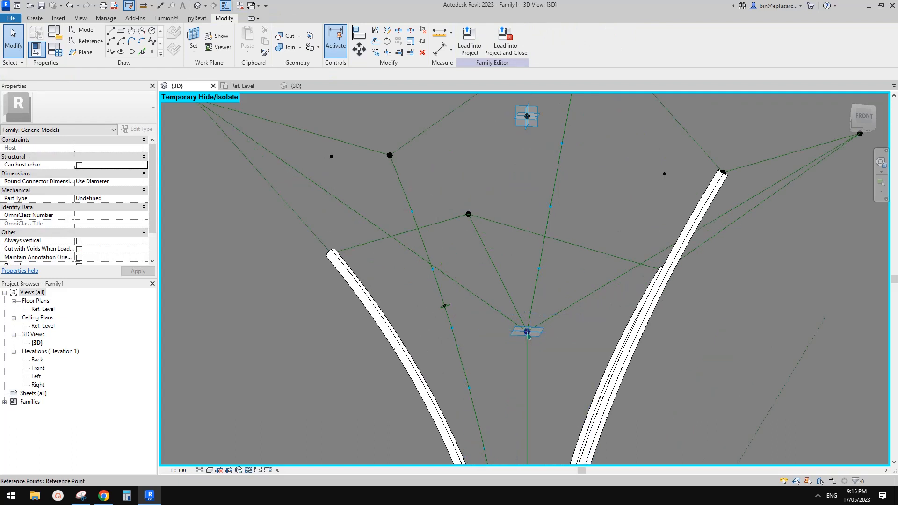
left_click(528, 332)
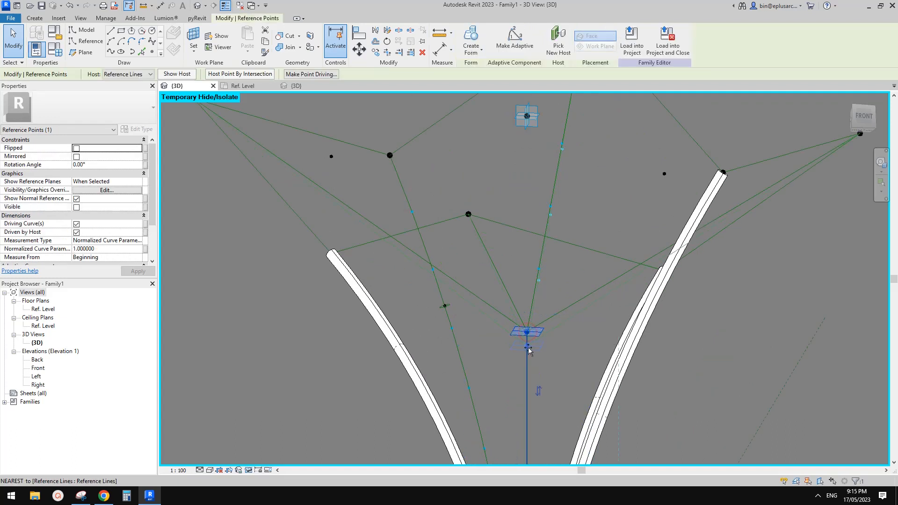
left_click_drag(528, 347, 528, 353)
left_click(568, 350)
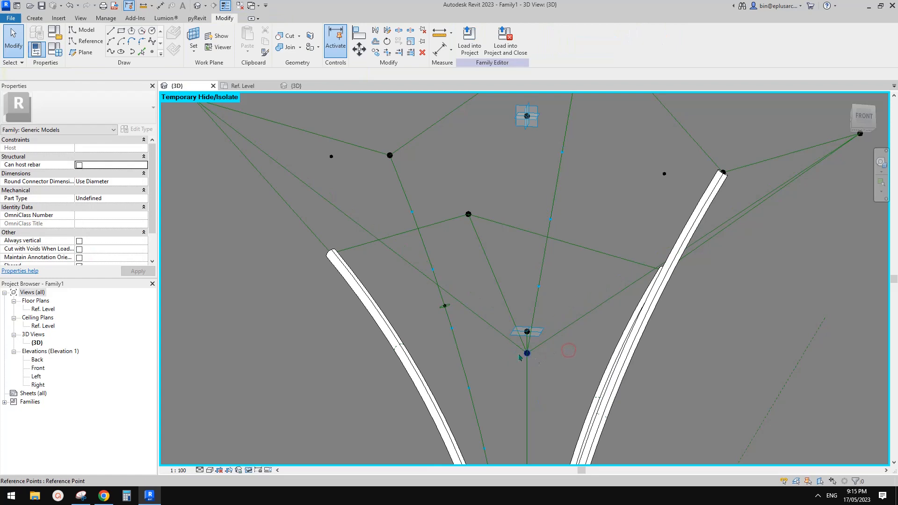
left_click_drag(537, 363, 545, 363)
left_click(575, 352)
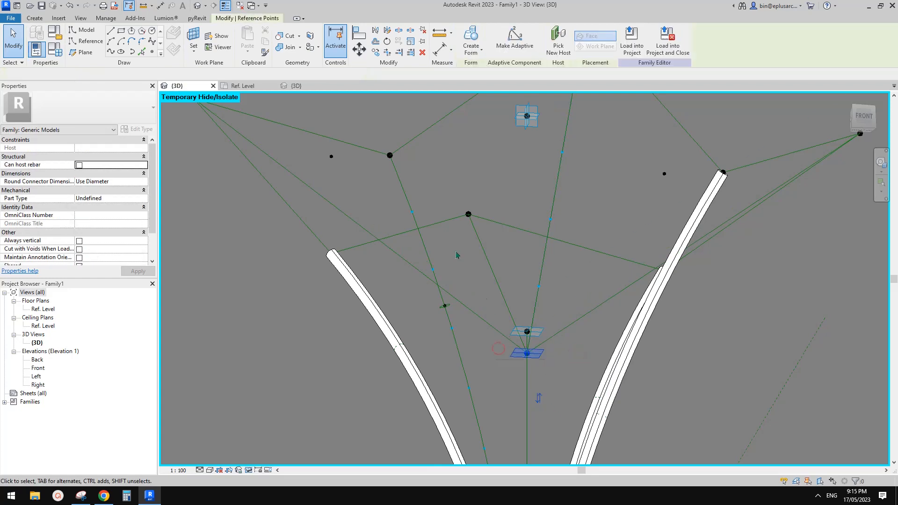
Step: Create two splines through points from the lowered centre point to two upper ends of the curved members, both as reference lines
scroll(453, 239, "down", 1)
middle_click_drag(453, 244, 402, 146, "shift")
left_click(411, 167, "ctrl")
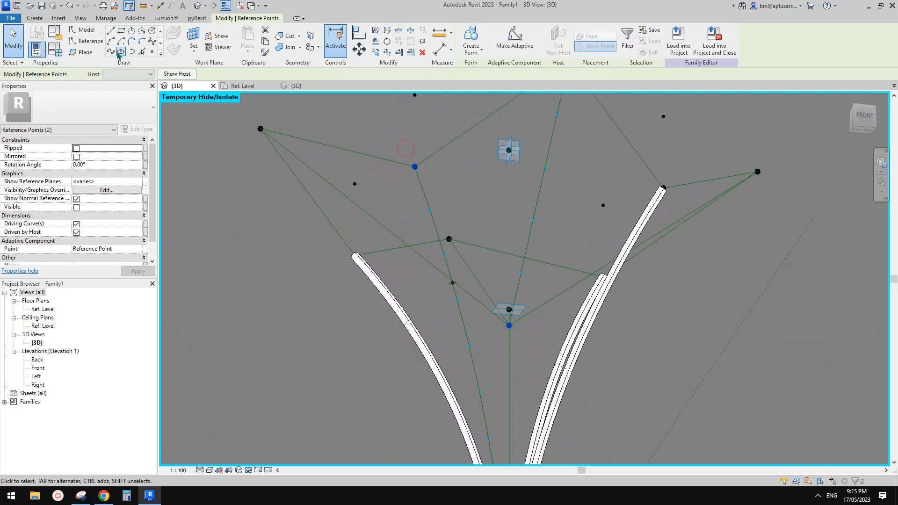
left_click(81, 216)
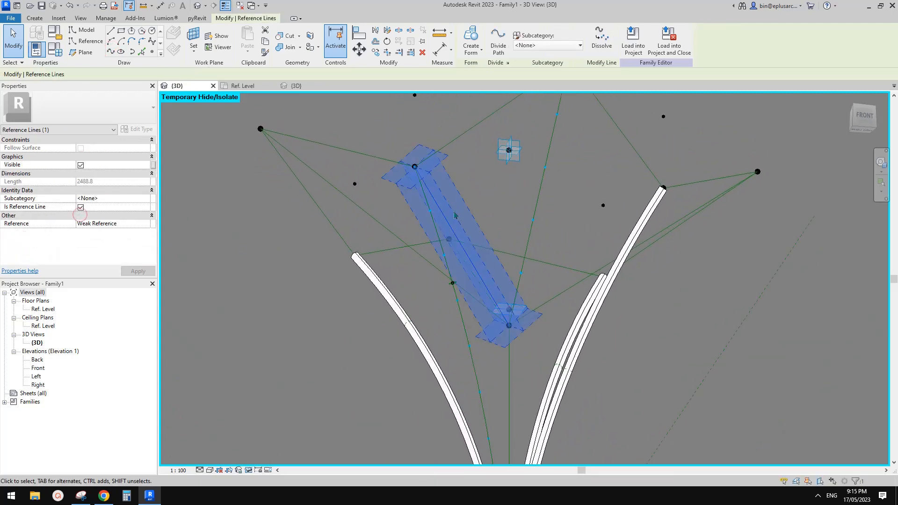
middle_click_drag(644, 210, 641, 212)
left_click(647, 188)
left_click(671, 199)
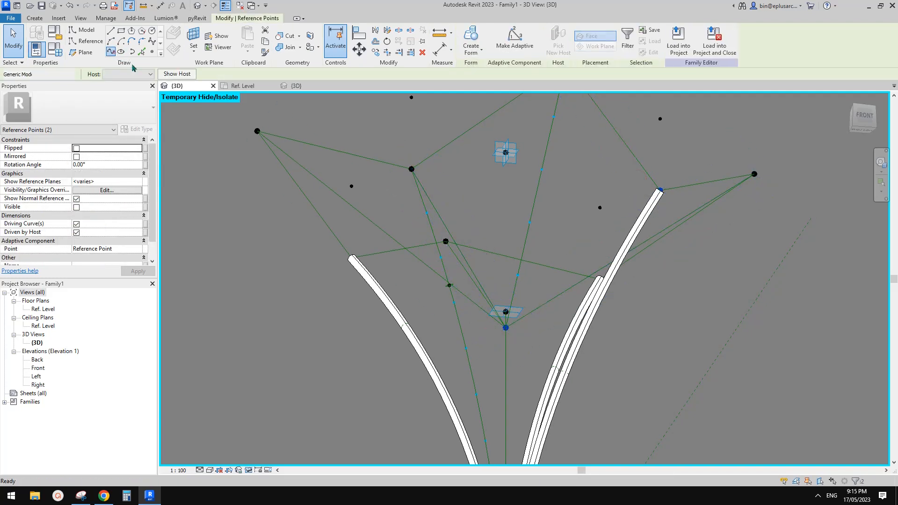
left_click(112, 52)
left_click(81, 215)
Step: Connect the lowered centre point to the upper ends of the two remaining curved members with splines set as reference lines
middle_click_drag(611, 207, 472, 229, "shift")
left_click(783, 180)
middle_click_drag(715, 182, 629, 157)
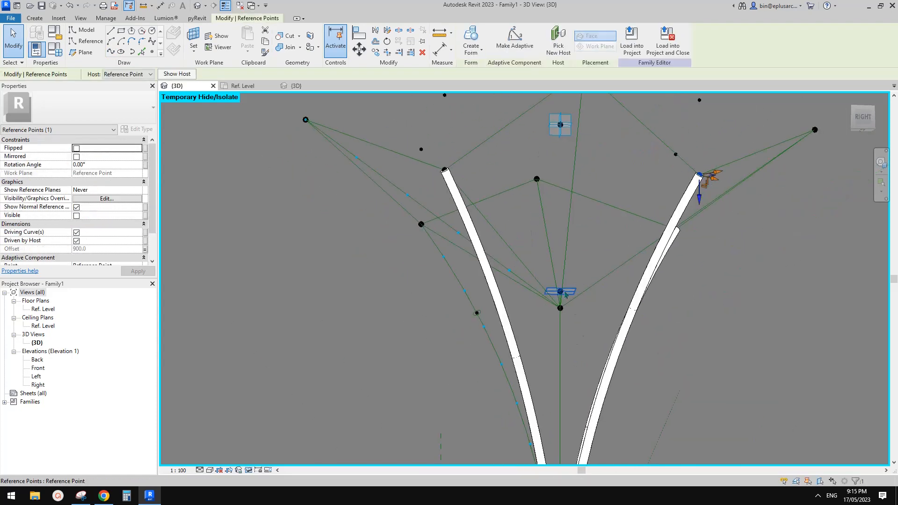
left_click(111, 51)
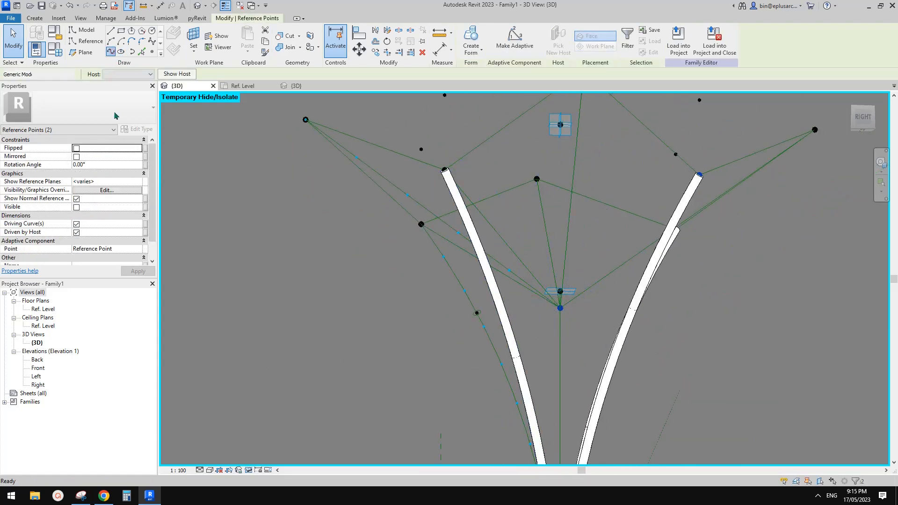
left_click(80, 216)
middle_click_drag(722, 209, 614, 207)
left_click(734, 207)
left_click(696, 183)
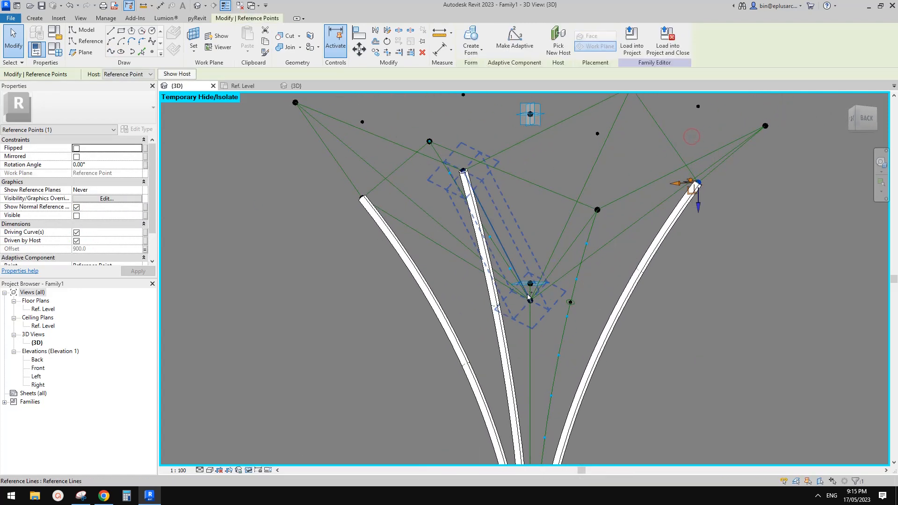
left_click(110, 52)
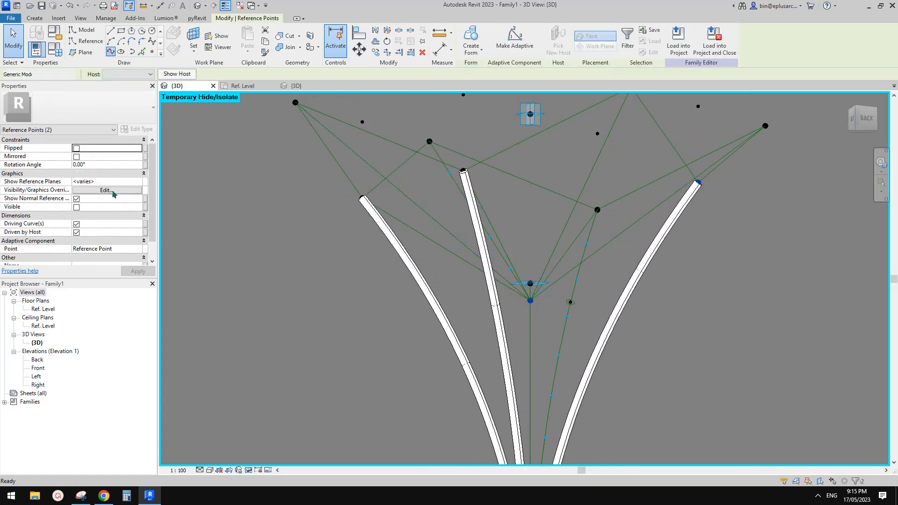
left_click(80, 215)
middle_click_drag(487, 253, 489, 252)
left_click(549, 304)
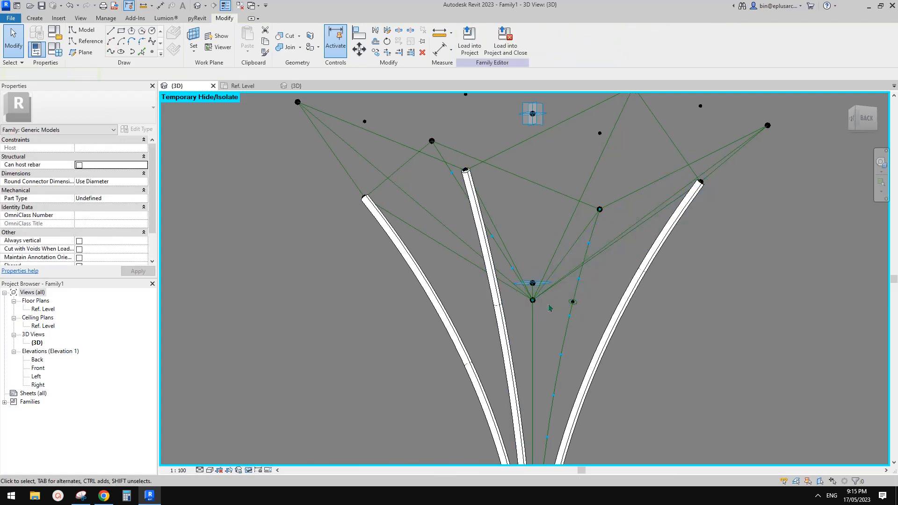
Step: Move the lowered centre point back up to the upper end of the vertical reference line
left_click(533, 300)
left_click(533, 283)
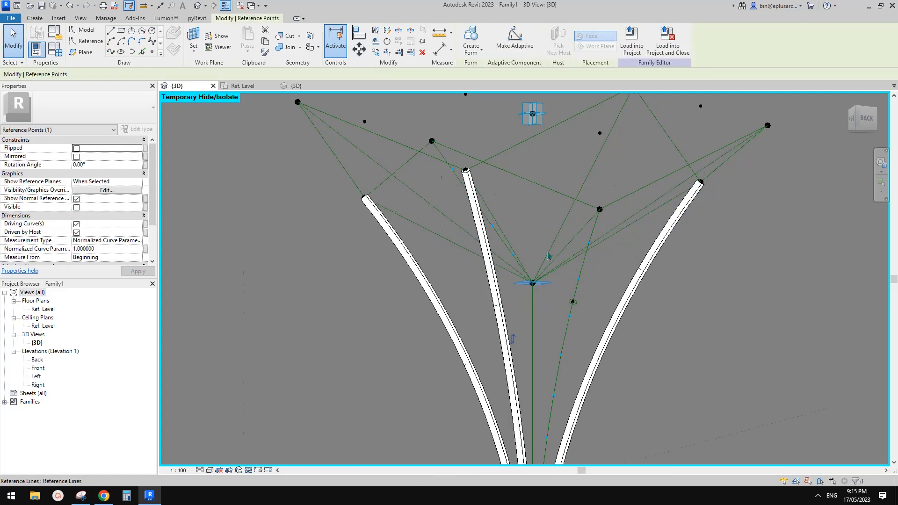
middle_click_drag(538, 286, 606, 259, "shift")
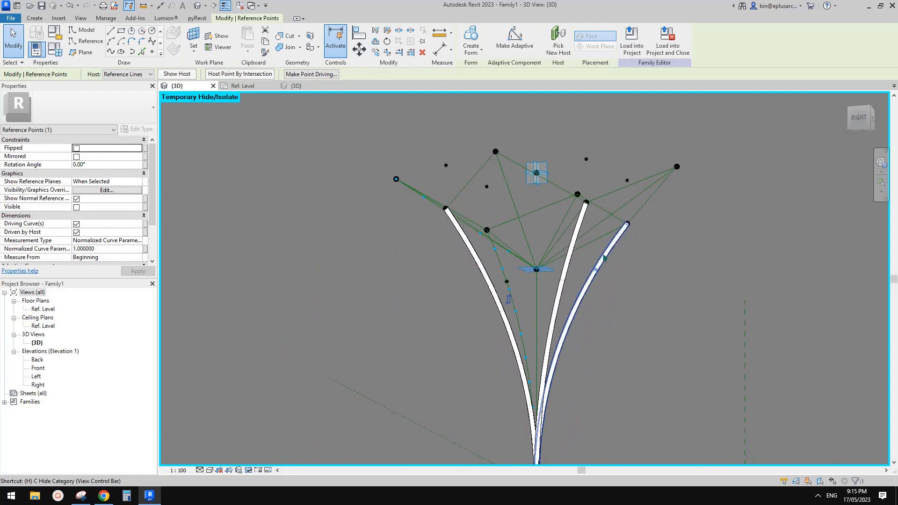
Step: Reset the temporary hide to restore all hidden tubes and forms in the 3D view
key("r")
key("Escape")
middle_click_drag(503, 255, 528, 229, "shift")
scroll(500, 229, "up", 2)
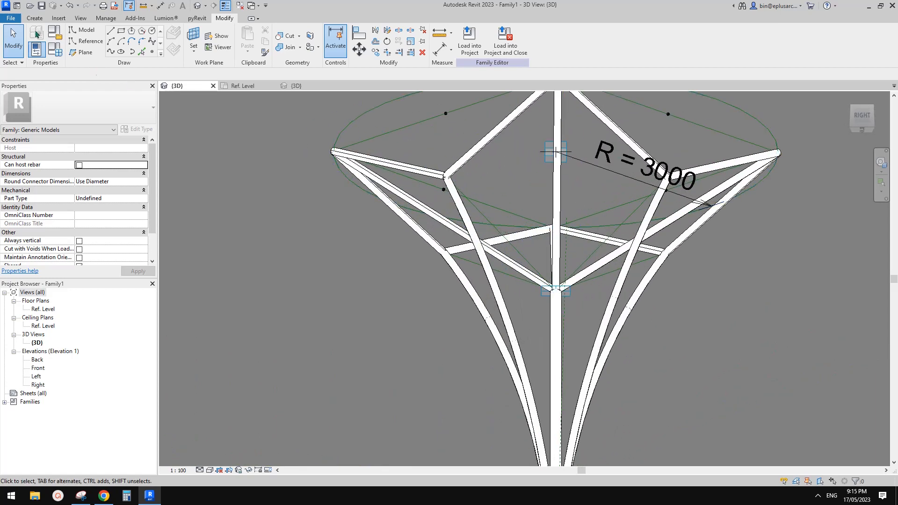
Step: Place a Family2 tube component from one curved member's upper end to the centre point on the vertical column
key("c")
key("m")
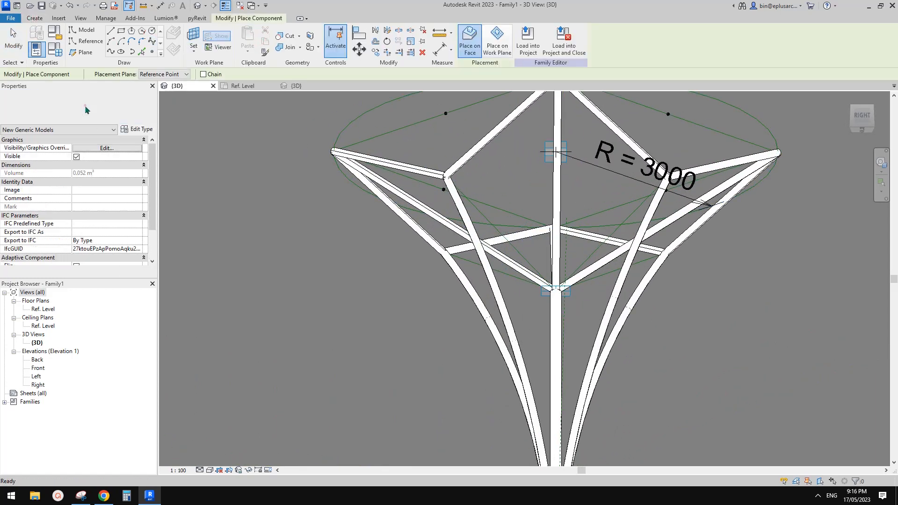
left_click(85, 109)
left_click(56, 159)
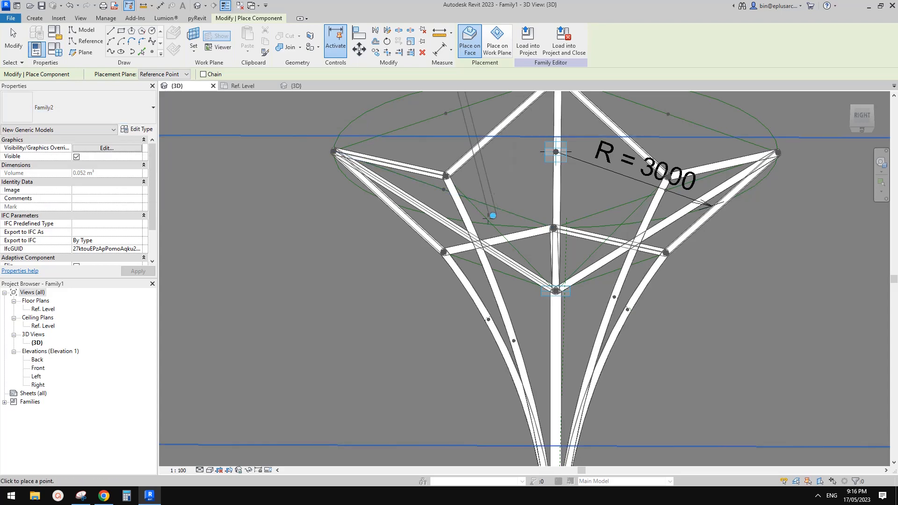
scroll(488, 220, "up", 1)
left_click(433, 162)
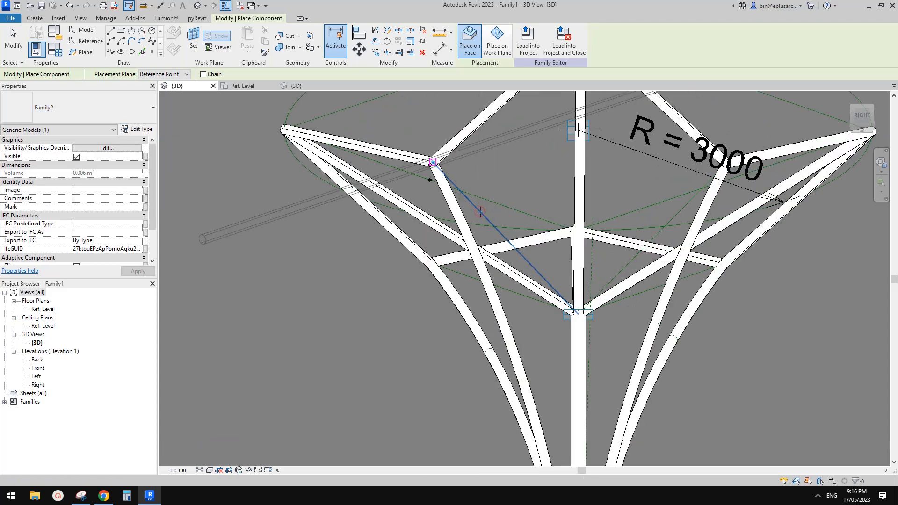
left_click(577, 311)
Step: Place Family2 tubes along the three remaining reference lines between the curved members' upper ends and the centre point
left_click(726, 162)
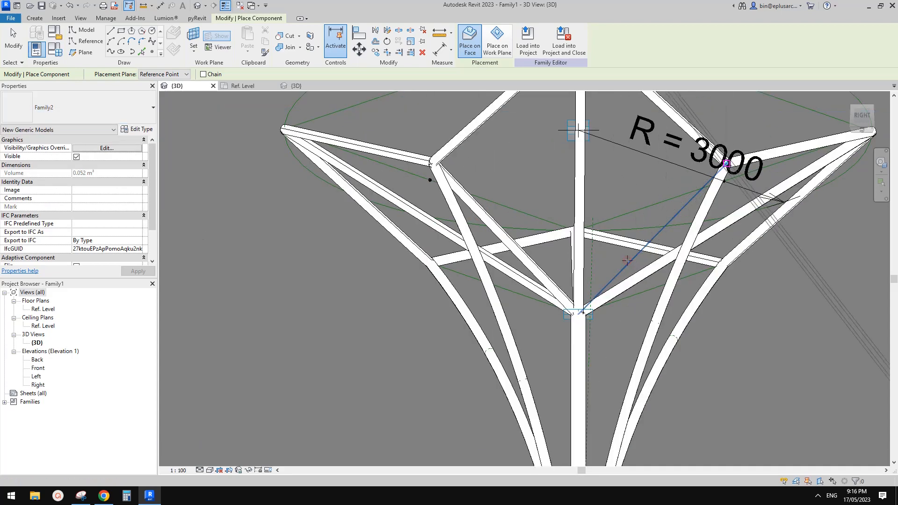
middle_click_drag(683, 255, 559, 245, "shift")
left_click(737, 164)
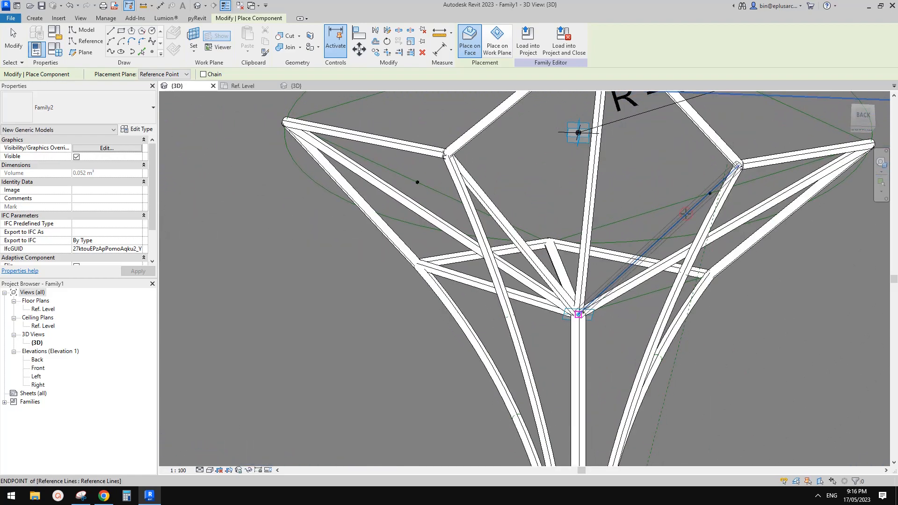
left_click(578, 314)
mouse_move(578, 314)
middle_mouse_down("shift")
mouse_move(625, 223)
mouse_move(654, 220)
middle_mouse_up("shift")
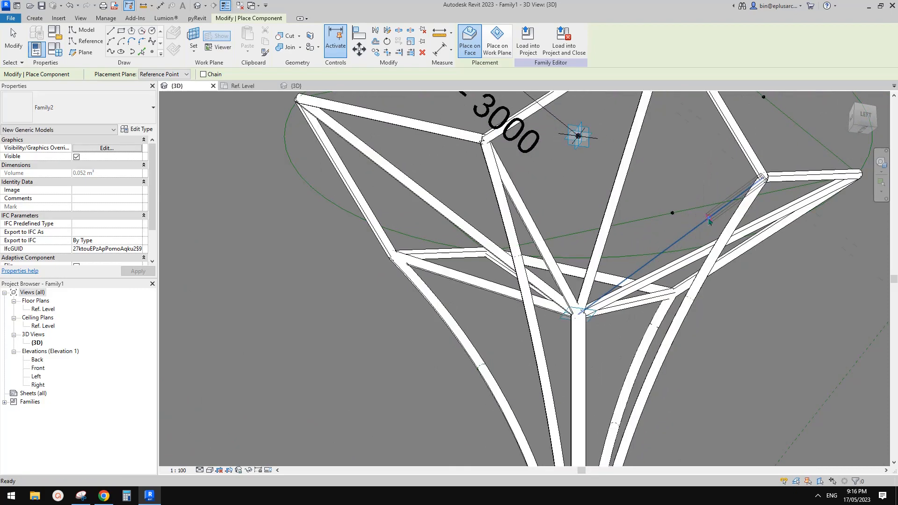
left_click(762, 177)
key("Escape")
key("Escape")
Step: Compare the marked-up station photo in Snipping Tool with the canopy model in Revit
middle_click_drag(608, 262, 191, 446, "shift")
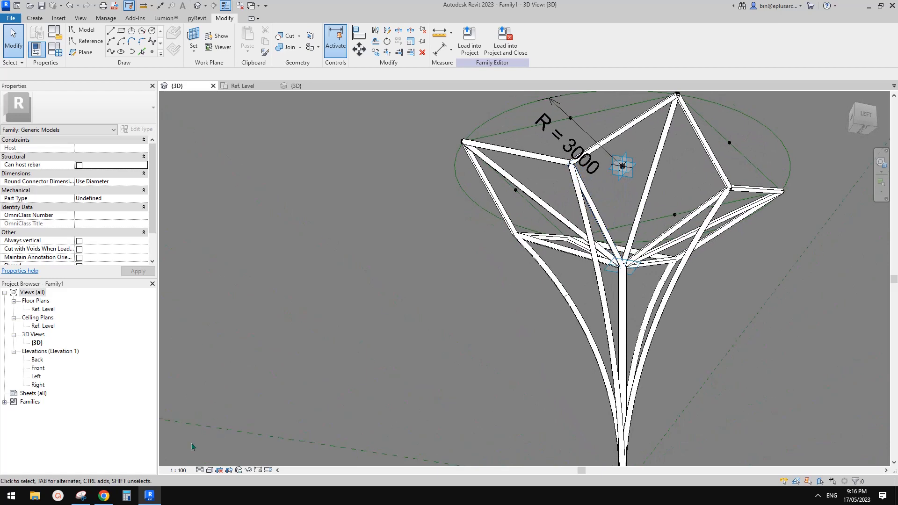
left_click(81, 495)
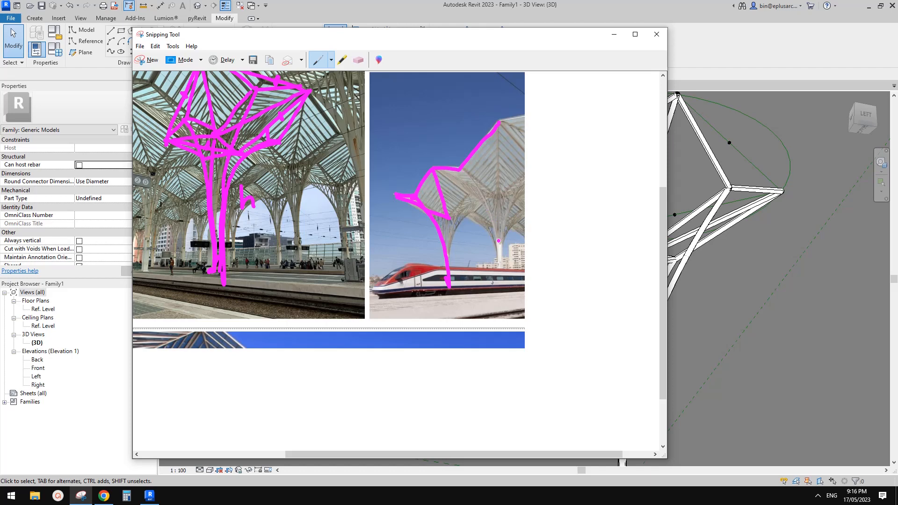
left_click(717, 206)
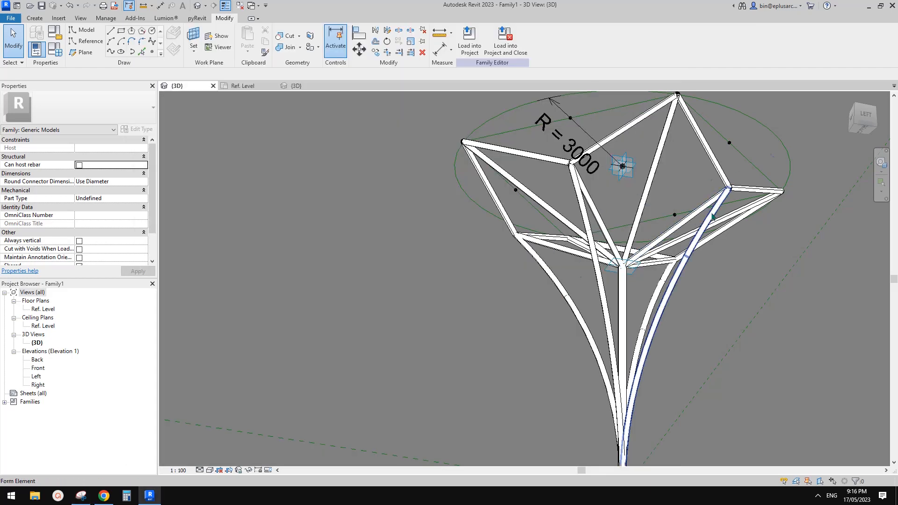
middle_click_drag(612, 213, 629, 200, "shift")
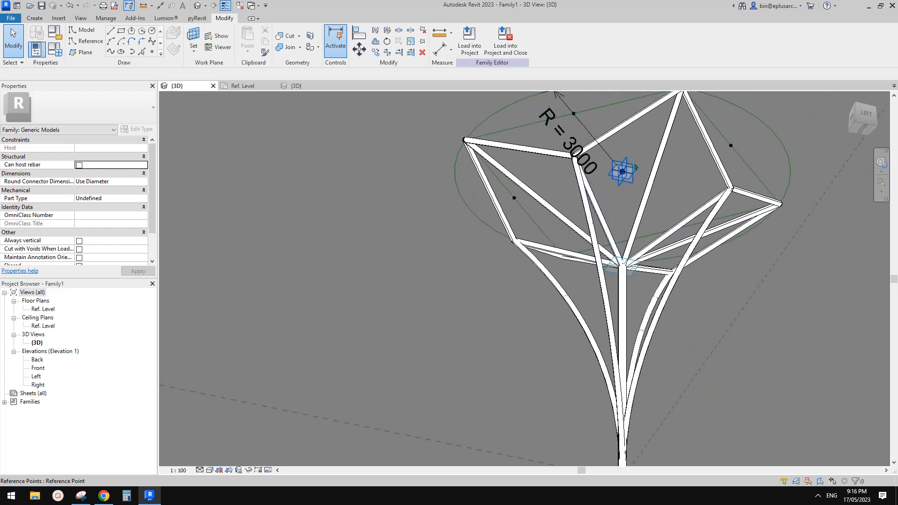
middle_click_drag(531, 171, 495, 180, "shift")
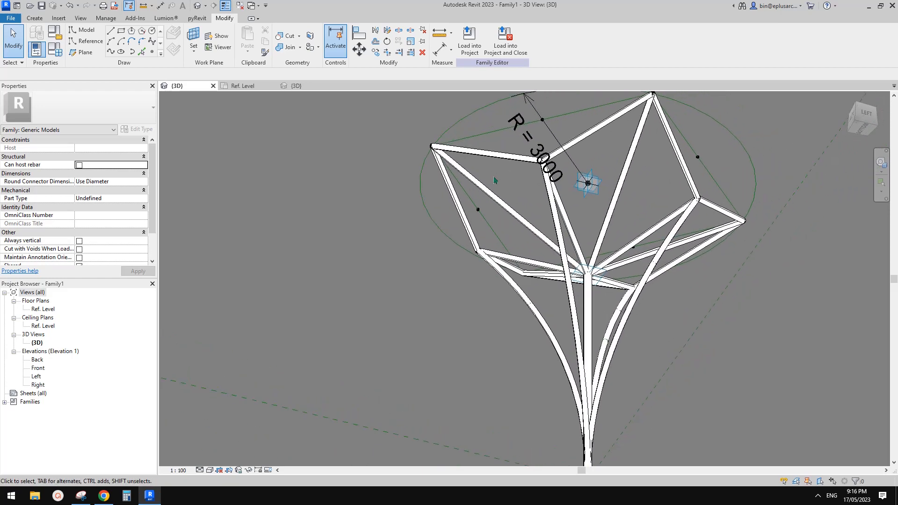
Step: Capture a new Snipping Tool image of the canopy's 3D view and sketch cross members between its upper tubes
left_click(83, 497)
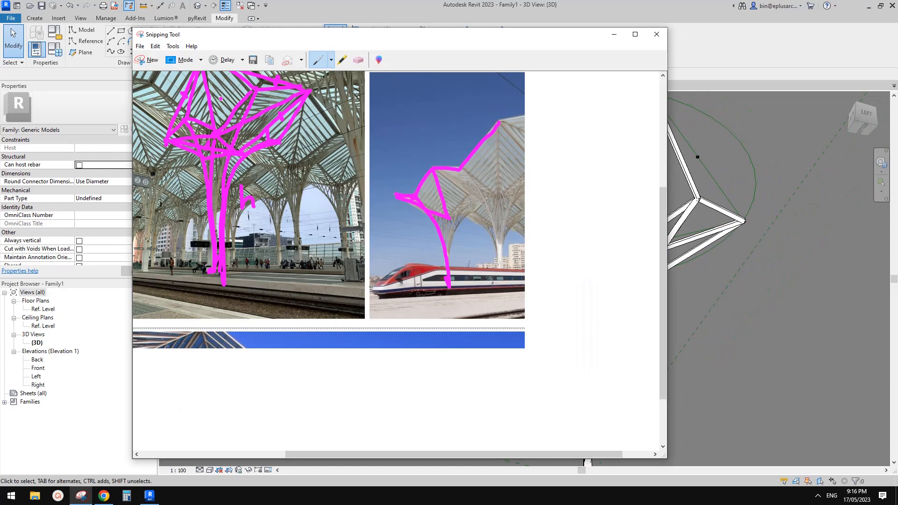
left_click(149, 67)
left_click_drag(363, 105, 824, 449)
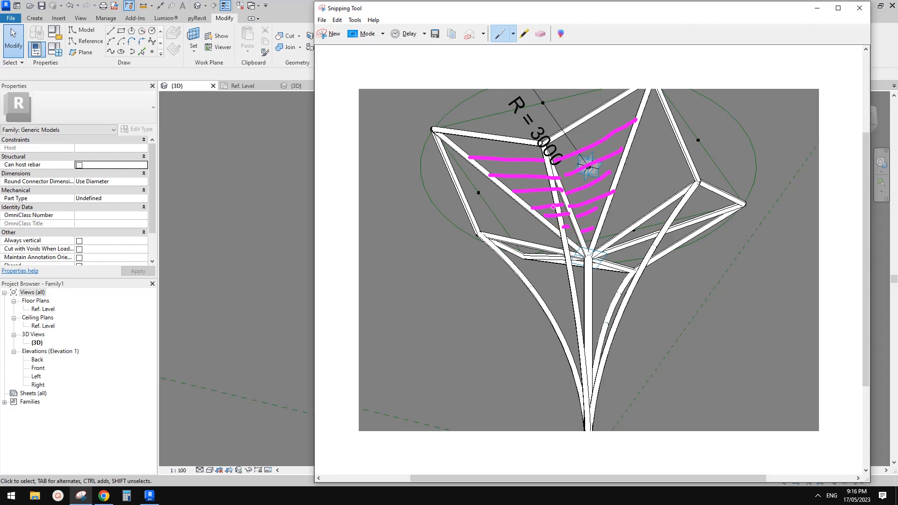
Step: Examine the station roof photo in Google Docs, and sketch additional folded cross members on the canopy snip in Snipping Tool
left_click(104, 495)
left_click(81, 495)
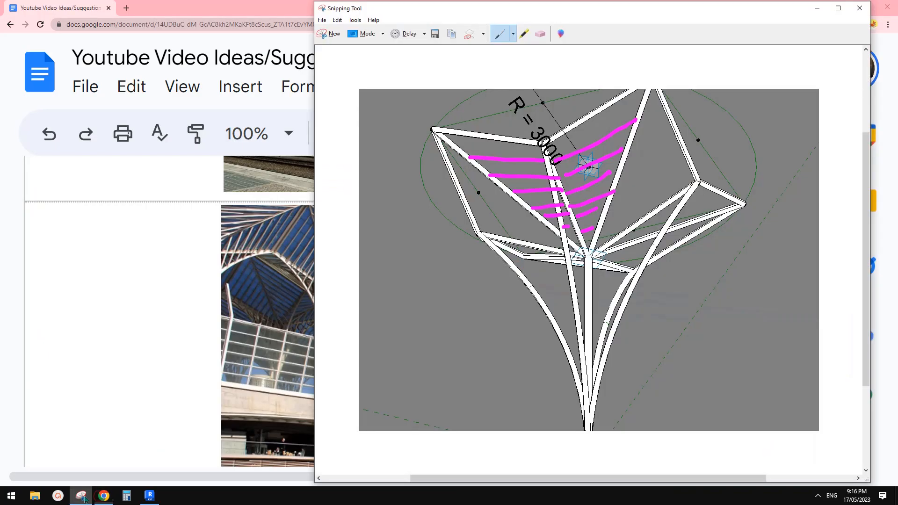
left_click(104, 495)
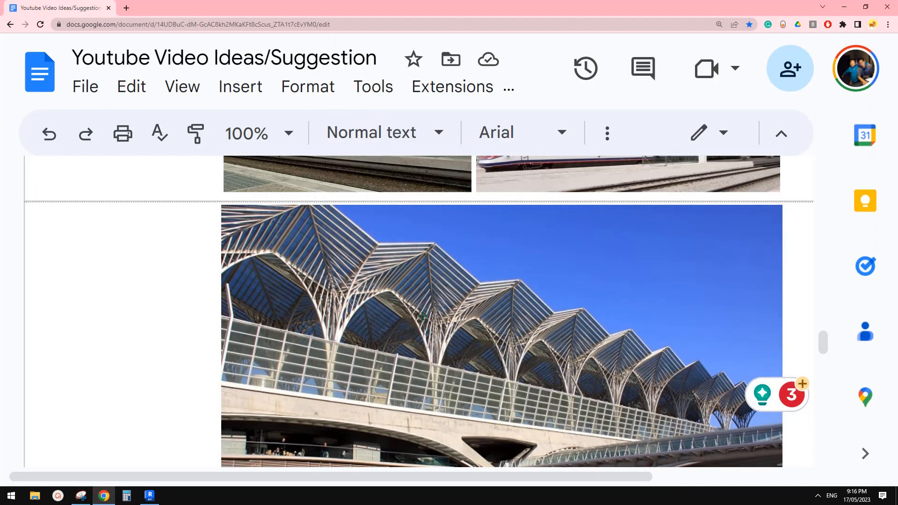
left_click(149, 496)
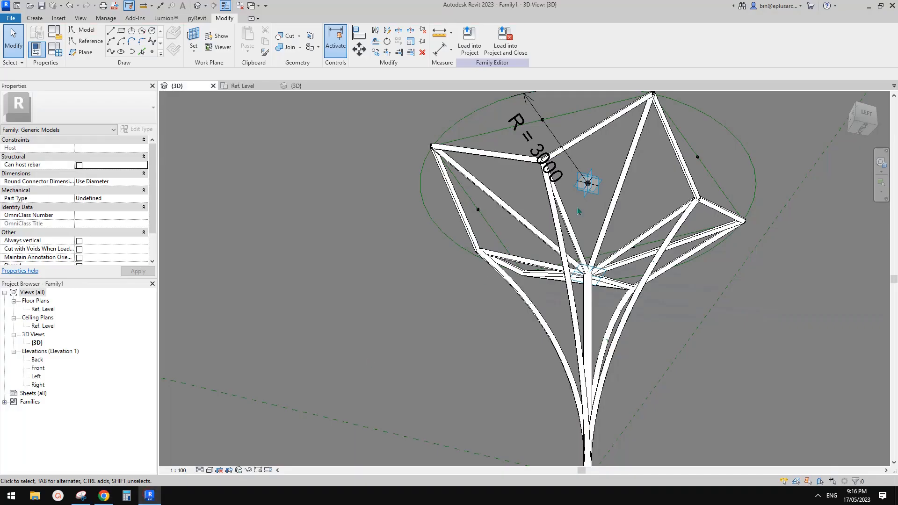
left_click(81, 495)
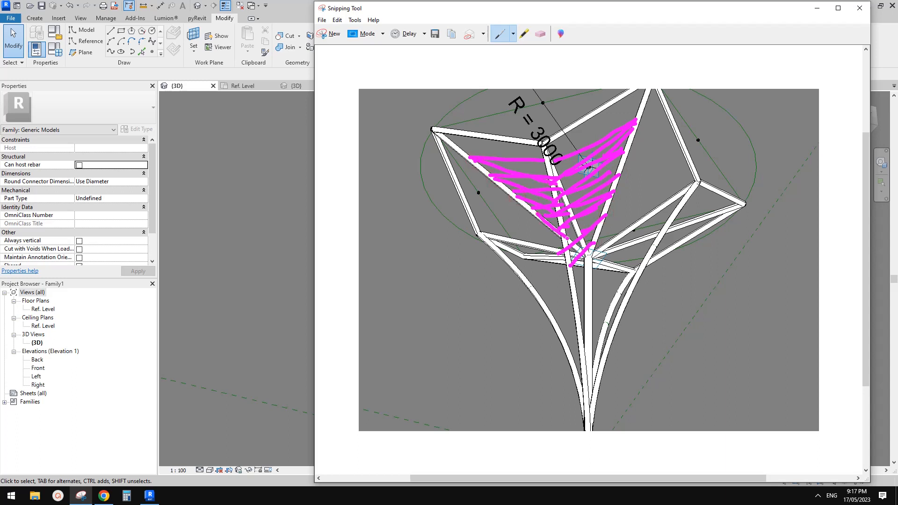
left_click(273, 324)
Step: Temporarily hide the front curved tube form in Revit to expose the reference curve inside it
middle_click_drag(389, 312, 477, 234, "shift")
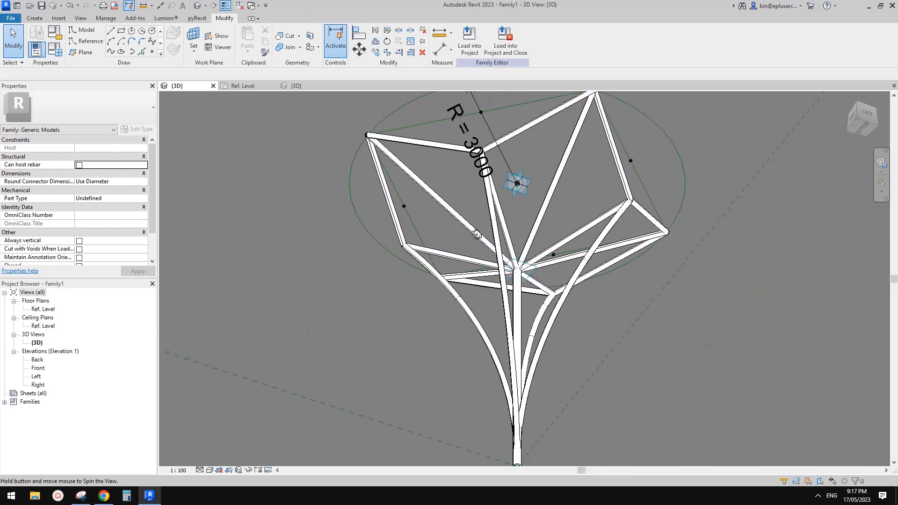
left_click(495, 215)
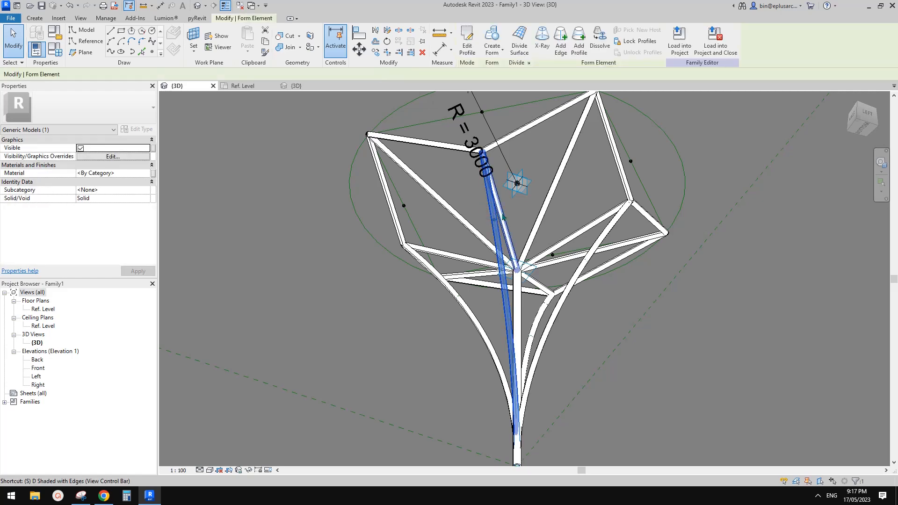
key("h")
key("Escape")
scroll(521, 215, "down", 1)
left_click(499, 212)
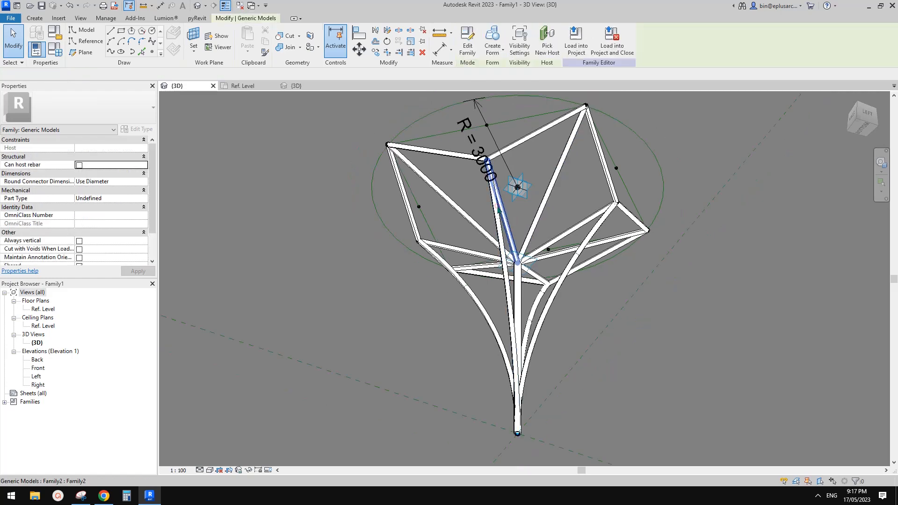
left_click(503, 216)
key("h")
key("h")
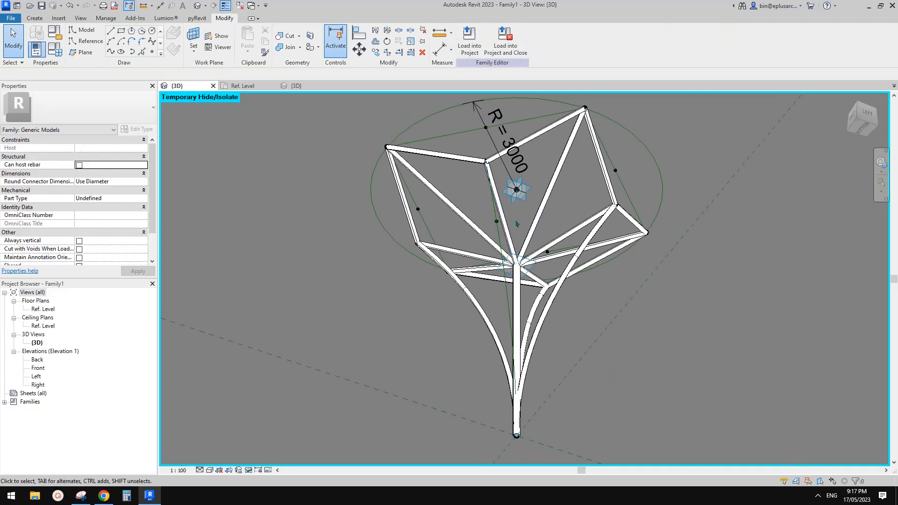
Step: Select all instances of the Family2 tube and temporarily hide them, exposing the canopy's reference lines
middle_click_drag(516, 223, 512, 219)
left_click(534, 211)
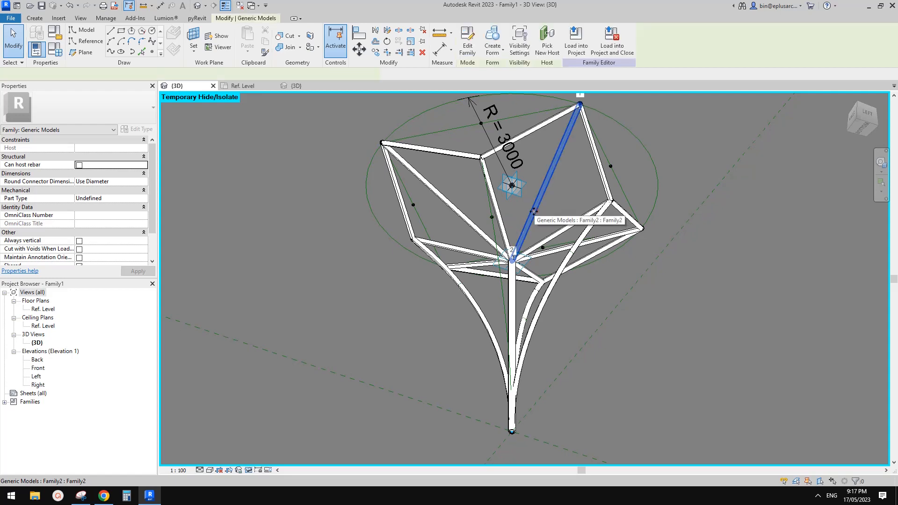
key("s")
key("a")
key("h")
key("h")
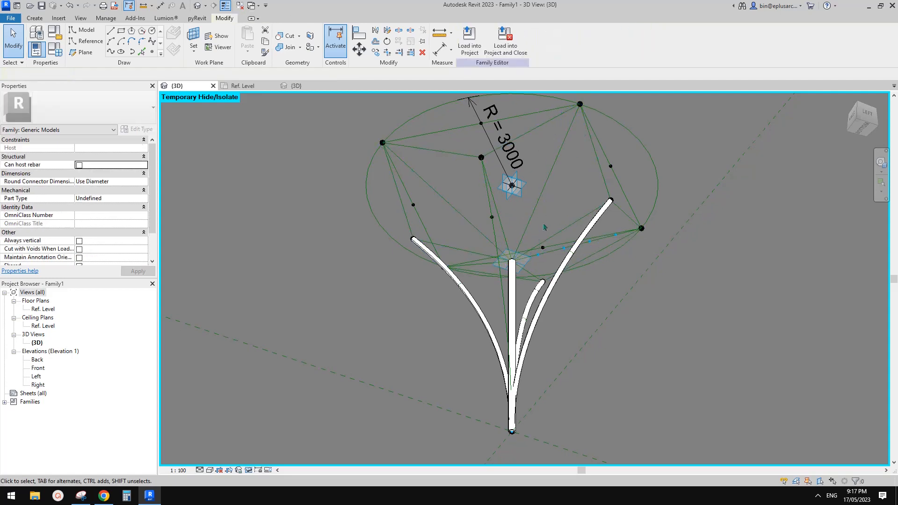
Step: Set the divided path between the centre point and an outer circle point to 12 nodes
middle_click_drag(543, 227, 528, 208, "shift")
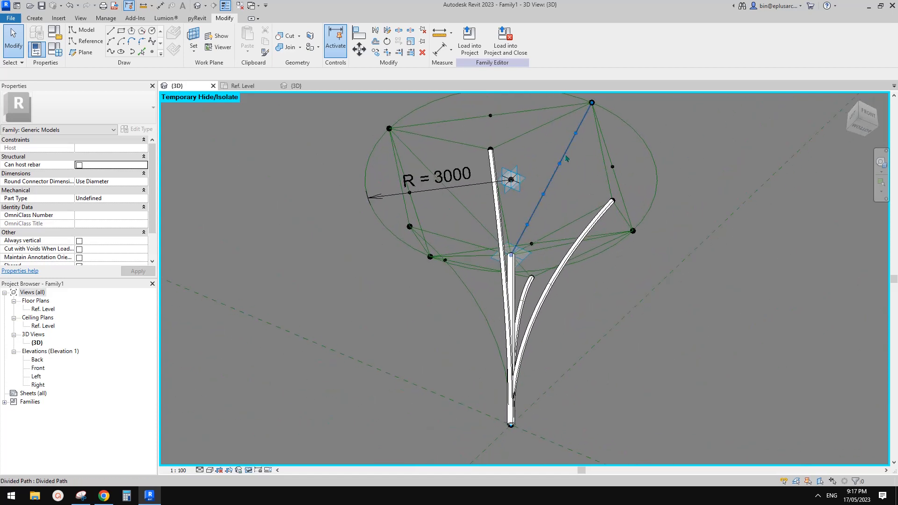
left_click(566, 157)
type("12")
key("Return")
Step: Divide the neighbouring reference line from the centre point to the next outer circle point into 12 nodes
middle_click_drag(565, 182, 473, 219, "shift")
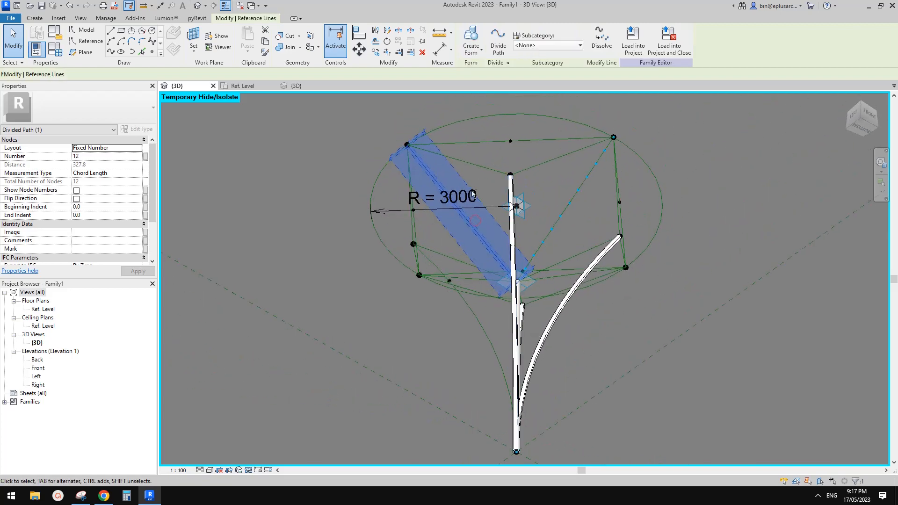
left_click(477, 213)
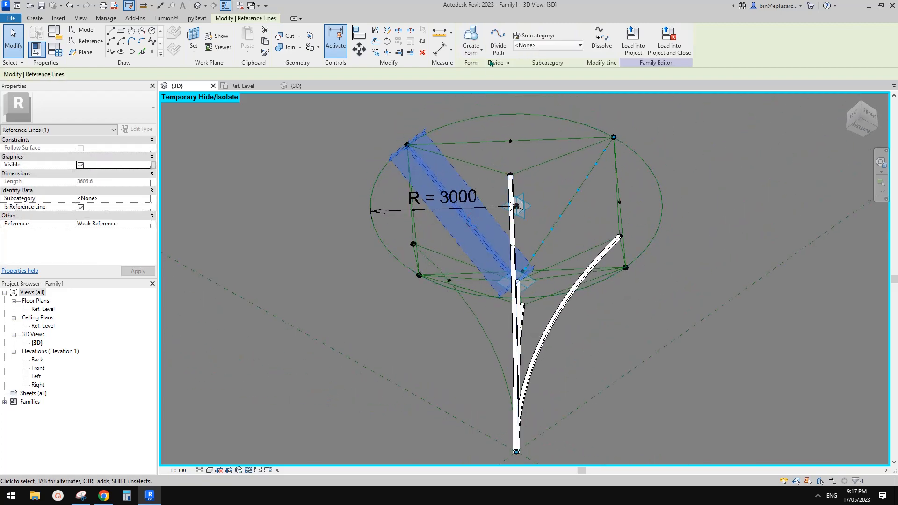
left_click(477, 213)
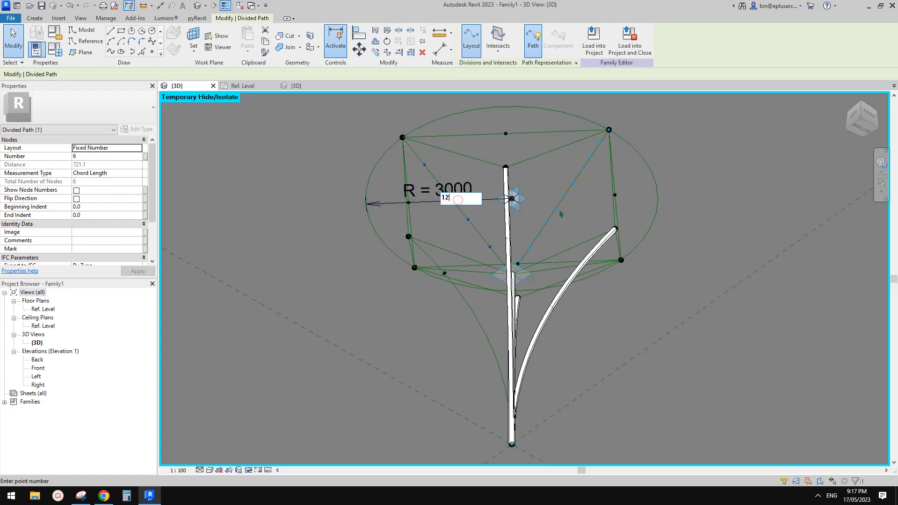
key("Return")
Step: Temporarily hide the curved tube form between the two divided lines and select the divided path along its curve
middle_click_drag(559, 210, 580, 219, "shift")
left_click(490, 212)
key("h")
key("h")
left_click(510, 250)
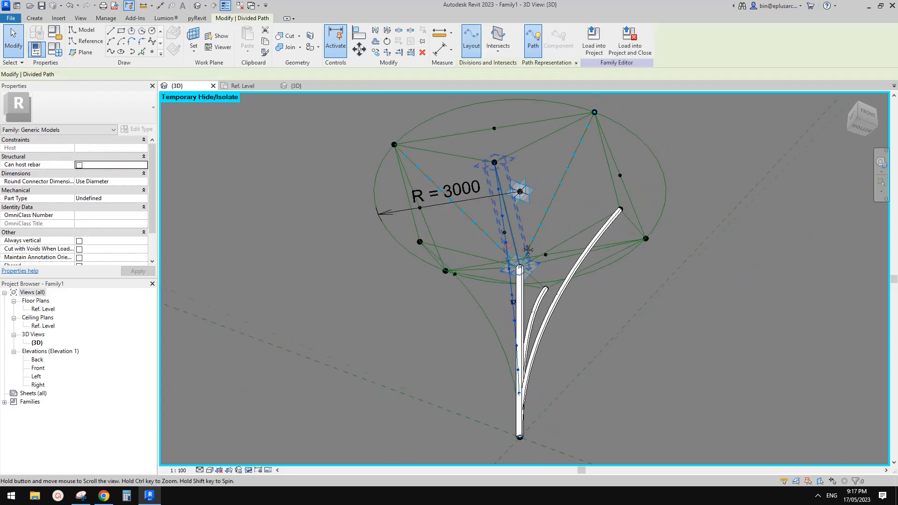
middle_click_drag(509, 250, 489, 250, "shift")
scroll(500, 219, "up", 2)
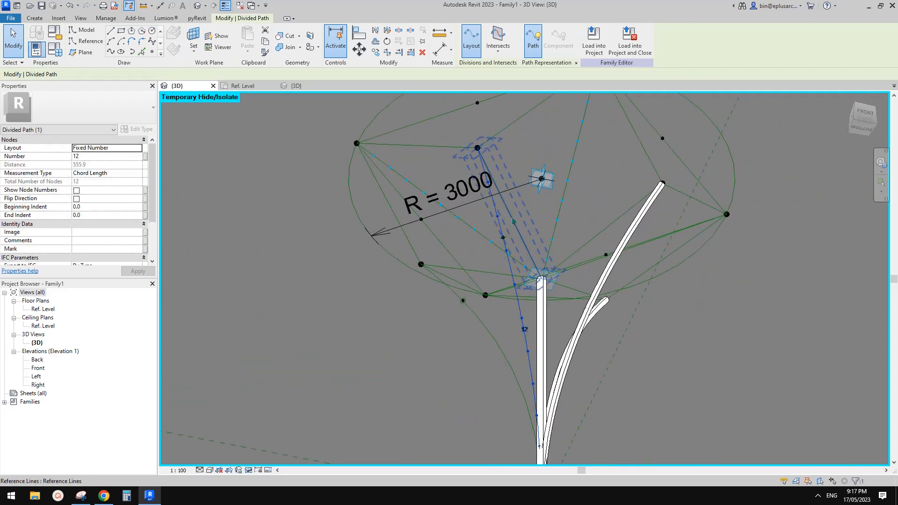
Step: Divide the reference line from the centre point to that curve's upper end into 12 nodes
left_click(513, 221)
left_click(503, 39)
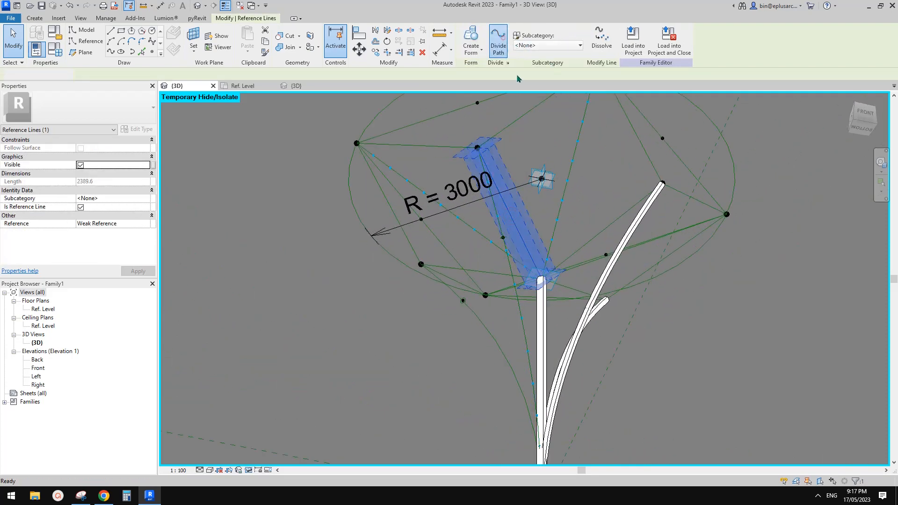
left_click(511, 213)
type("12")
key("Return")
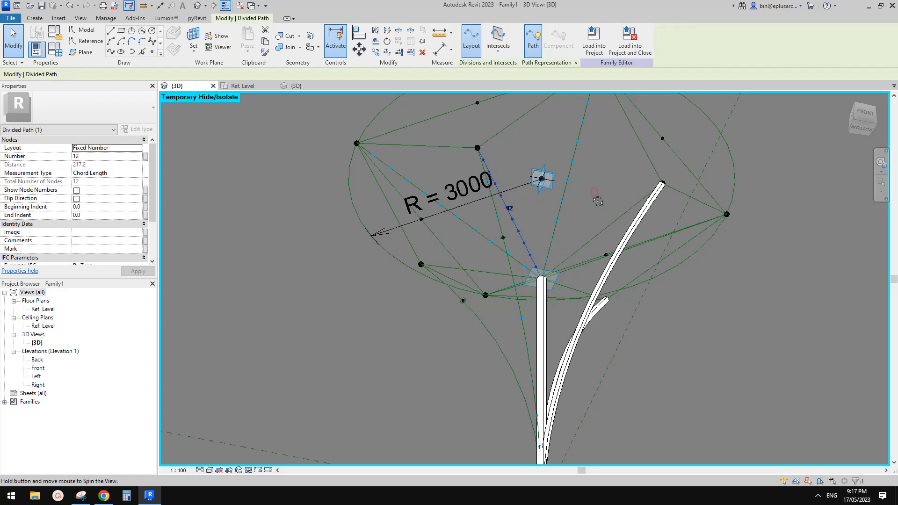
Step: Sketch a folded four-point panel outline on the canopy snip in Snipping Tool, and return to the divided paths in Revit
middle_click_drag(595, 200, 542, 187, "shift")
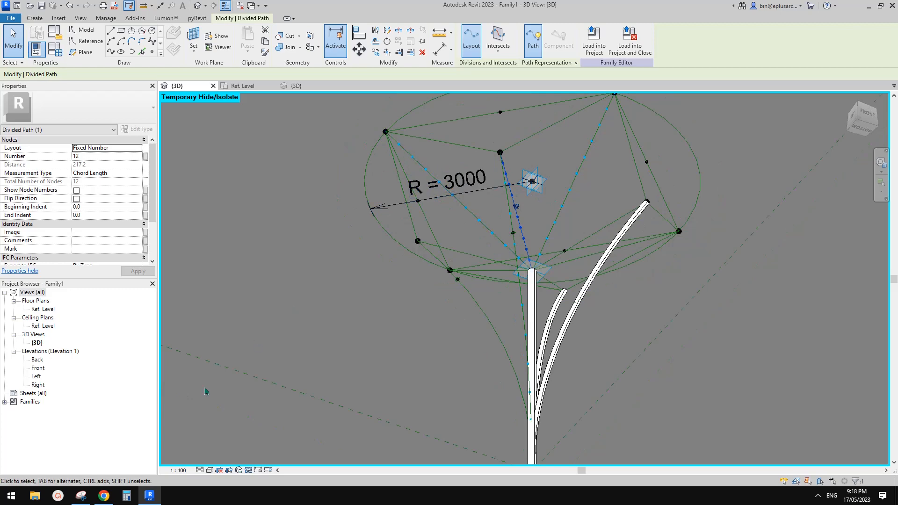
left_click(81, 495)
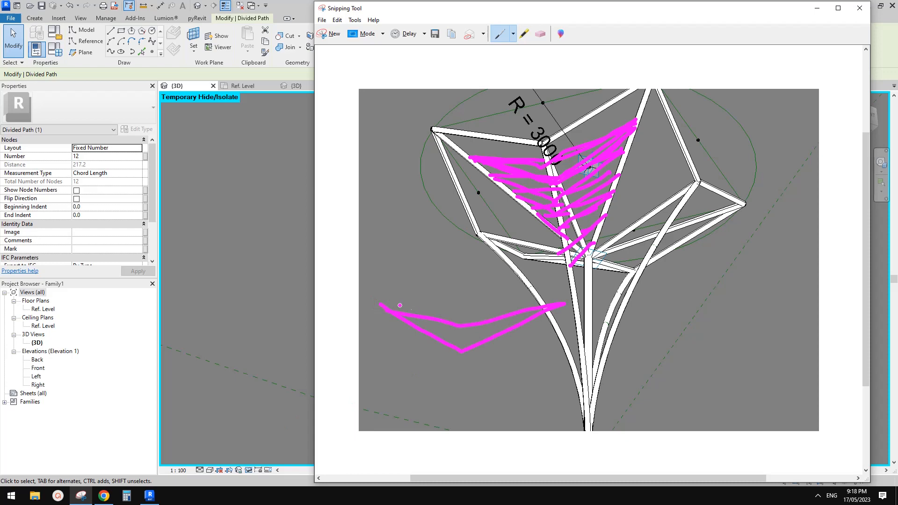
left_click(149, 495)
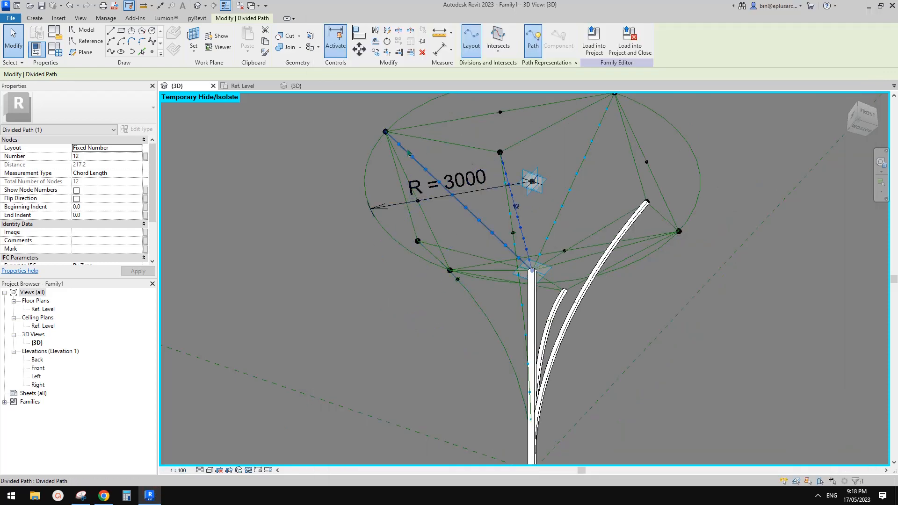
middle_click_drag(506, 202, 489, 202, "shift")
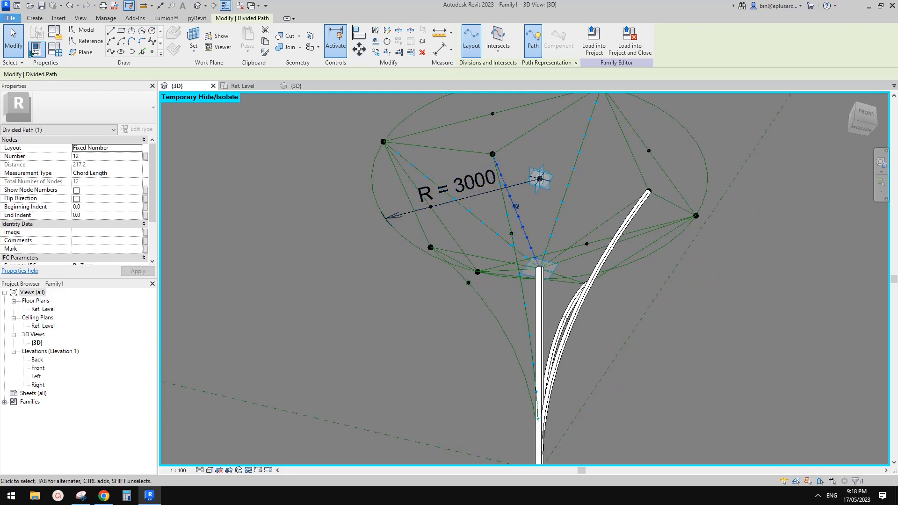
Step: Create a new family from the Metric Generic Model Adaptive.rft template
left_click(10, 18)
left_click(111, 79)
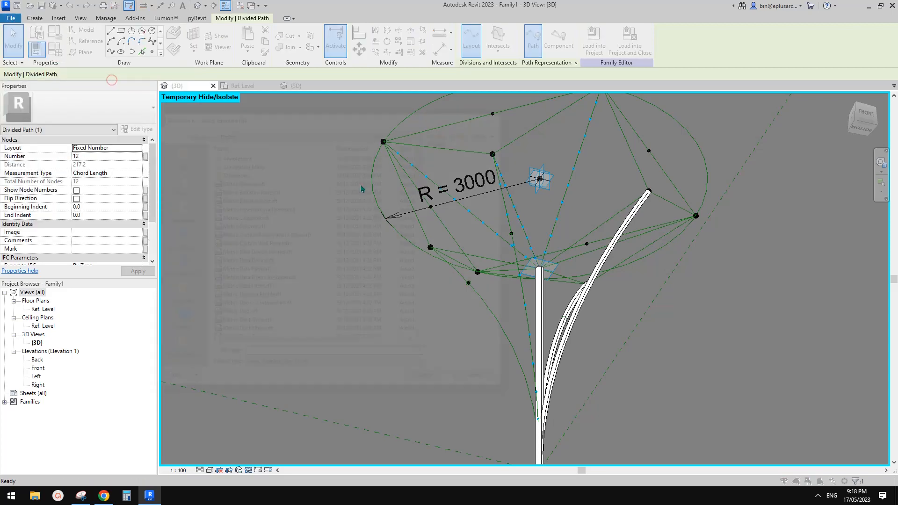
left_click(426, 236)
left_click(299, 253)
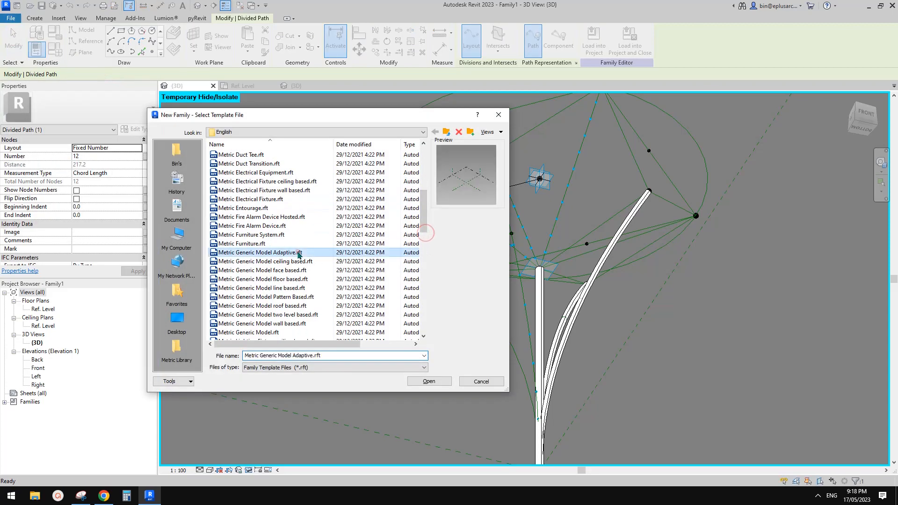
double_click(299, 253)
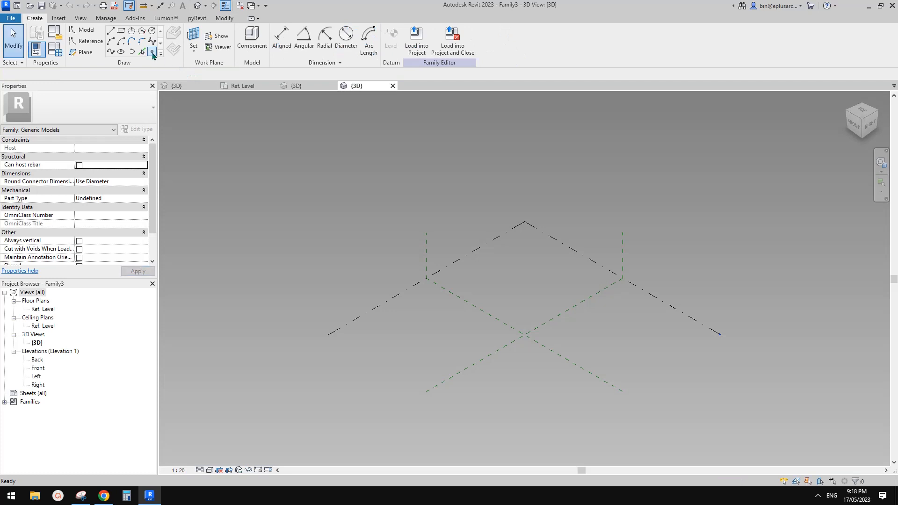
Step: Place four reference points in a rough quadrilateral around the reference plane intersection on the reference level
left_click(152, 52)
left_click(511, 306)
left_click(457, 328)
left_click(566, 326)
left_click(529, 352)
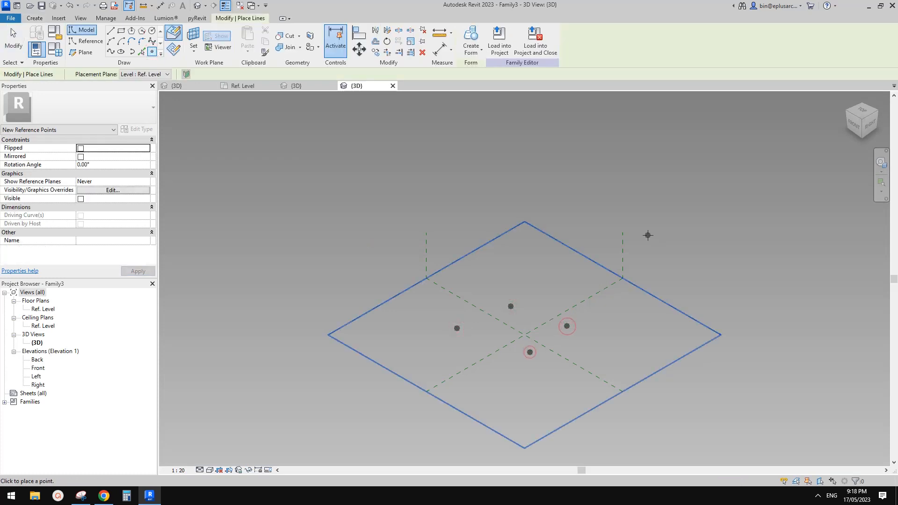
key("Escape")
key("Escape")
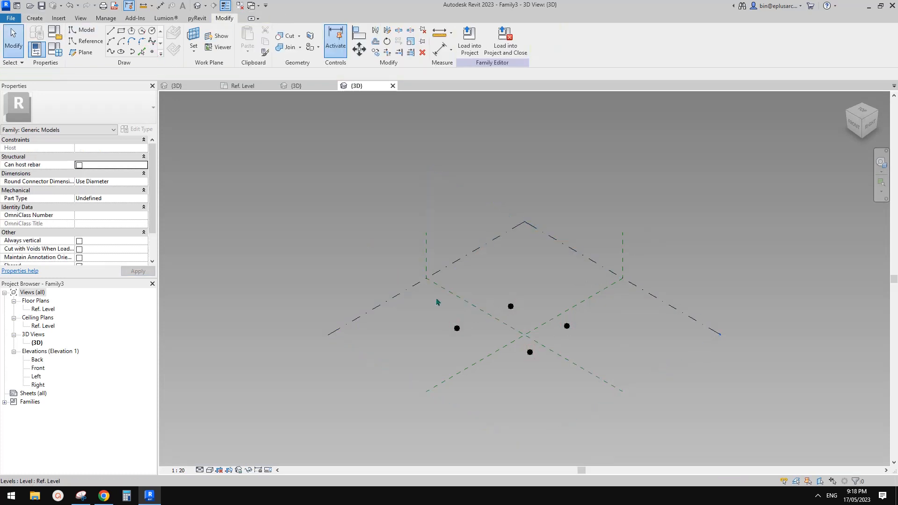
Step: Make the four reference points adaptive
scroll(463, 331, "up", 2)
left_click_drag(411, 296, 698, 383)
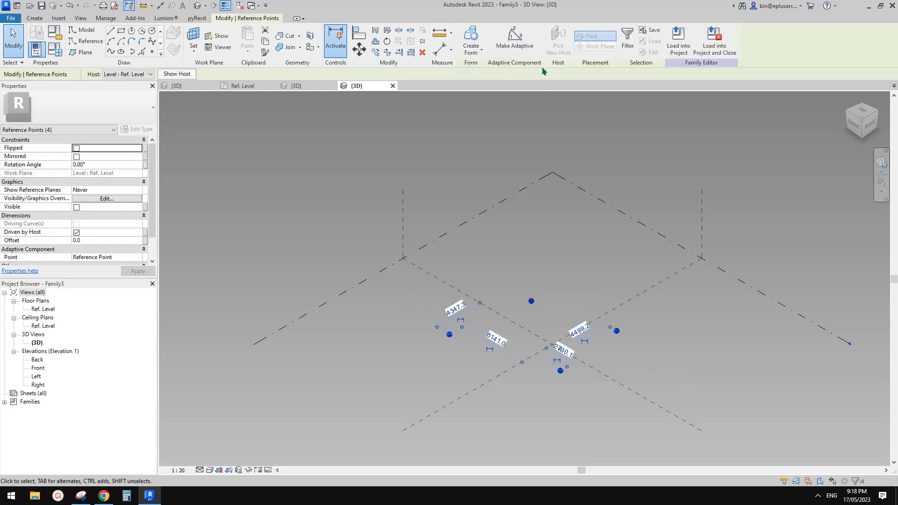
left_click(514, 39)
Step: Join adaptive points 1-2, 2-3, 3-4 and 4-1 with two-point splines to form a closed four-sided loop
left_click_drag(314, 220, 533, 356)
left_click_drag(501, 248, 697, 351)
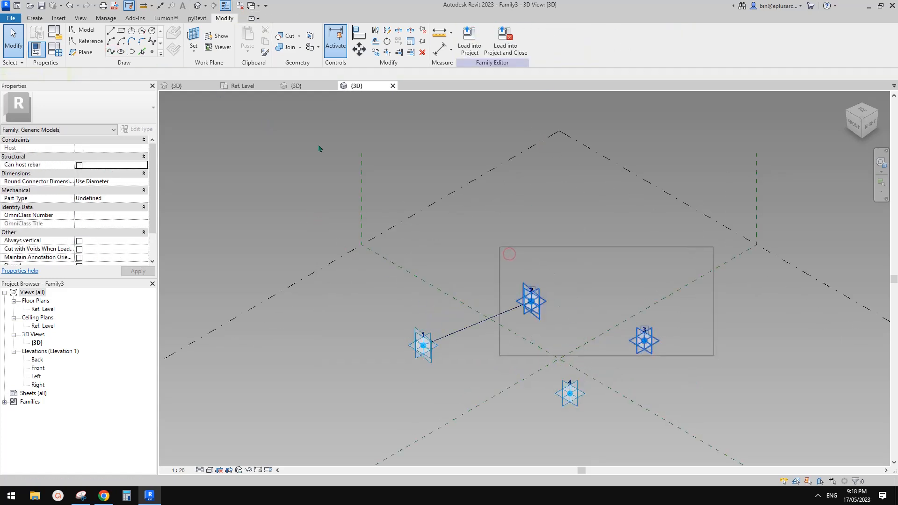
left_click_drag(548, 259, 686, 398)
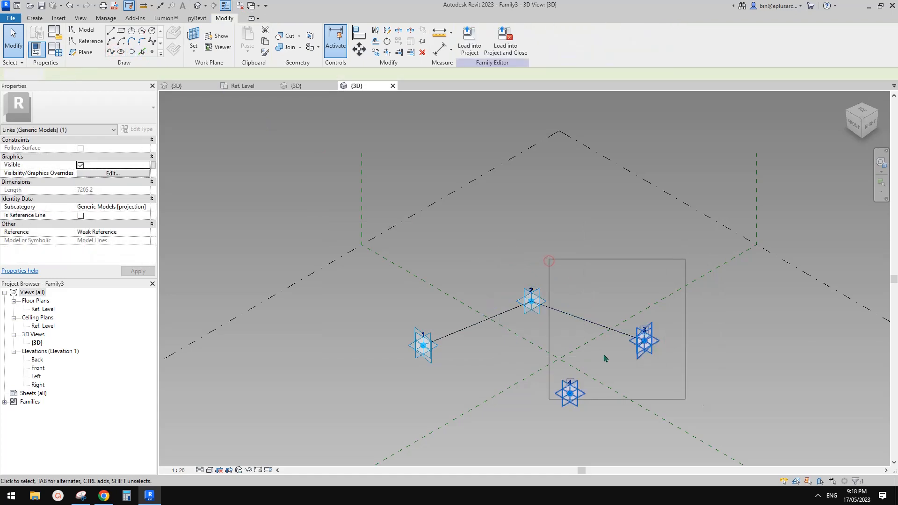
left_click(111, 52)
left_click_drag(385, 316, 611, 431)
left_click(112, 53)
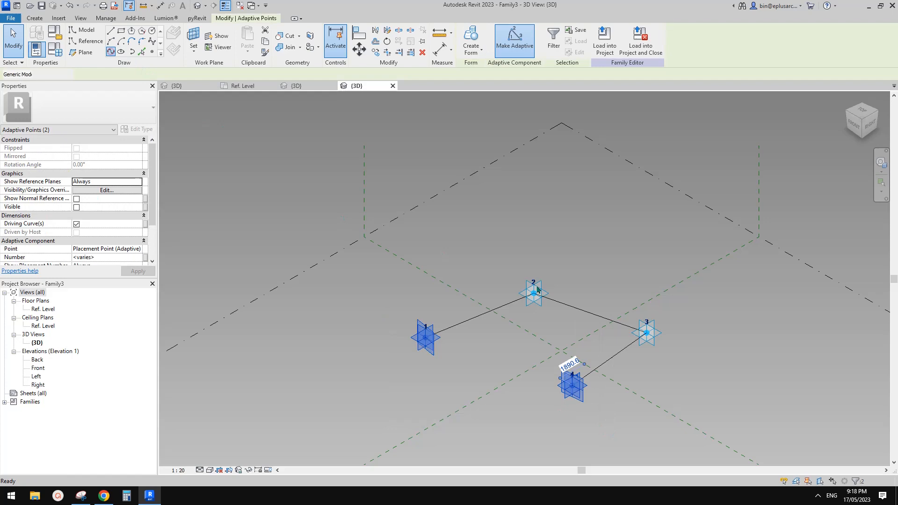
Step: Convert the four lines of the loop to reference lines
key("Tab")
left_click(584, 312)
left_click(82, 217)
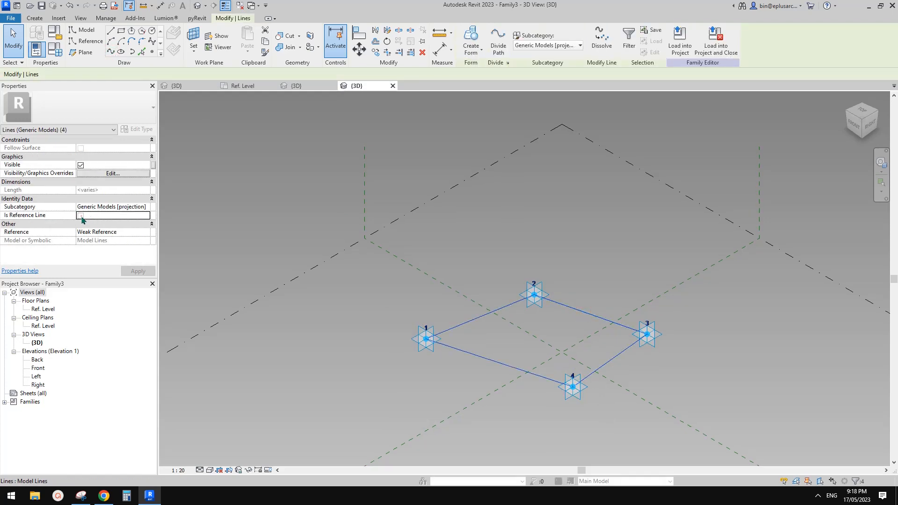
left_click(517, 228)
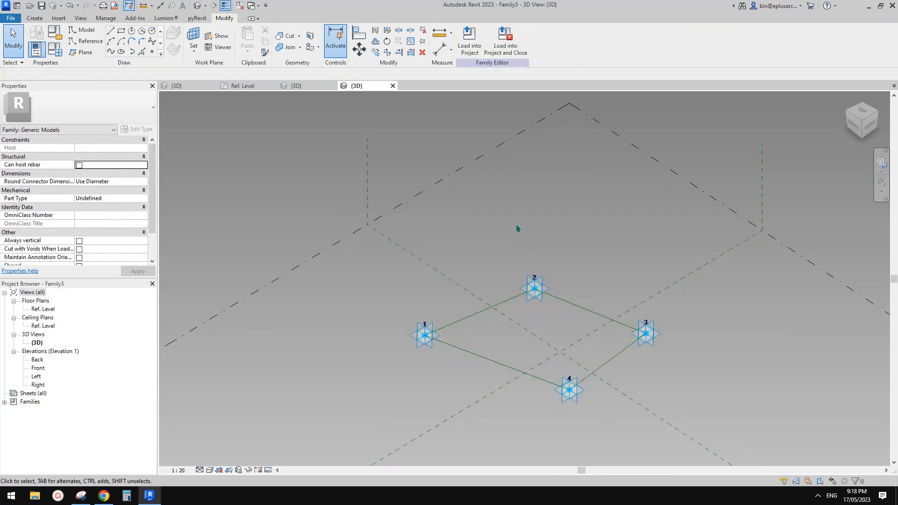
Step: Load the two-point tube family Family2 into Family3 only, leaving Family1 out
middle_click_drag(484, 233, 473, 207)
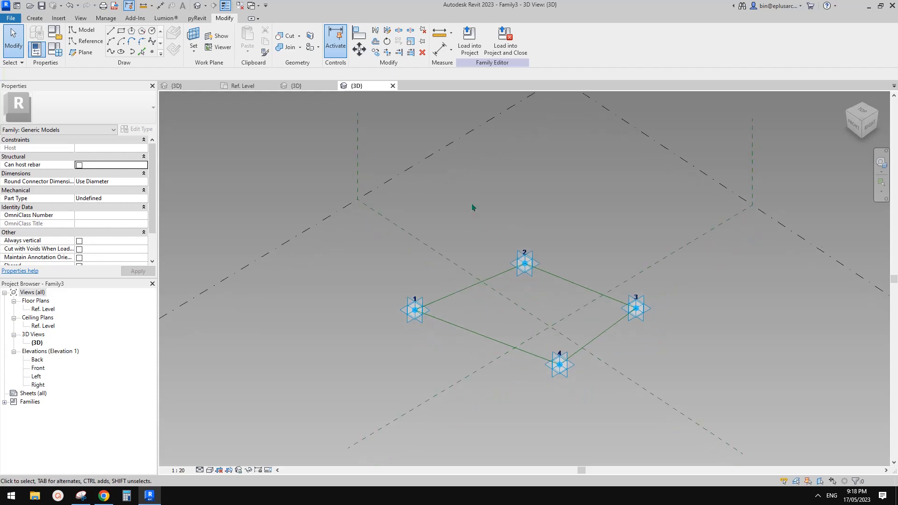
left_click(243, 86)
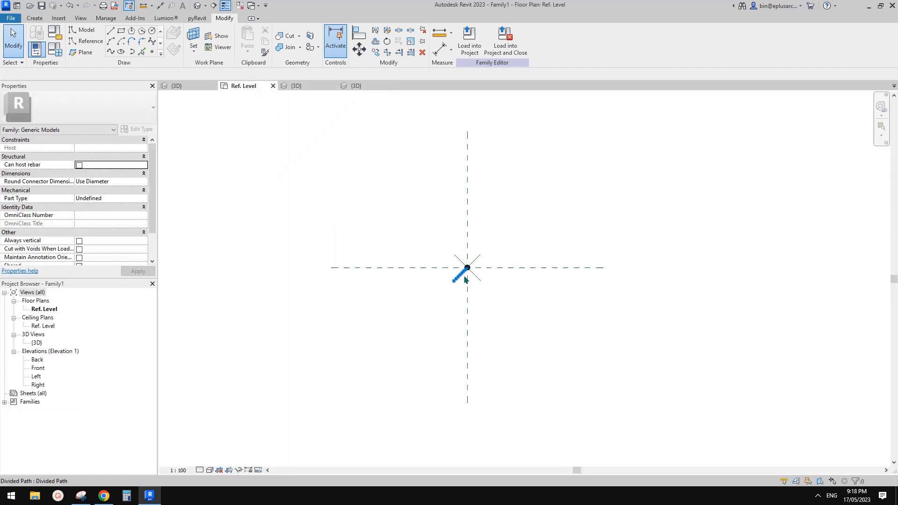
left_click(299, 86)
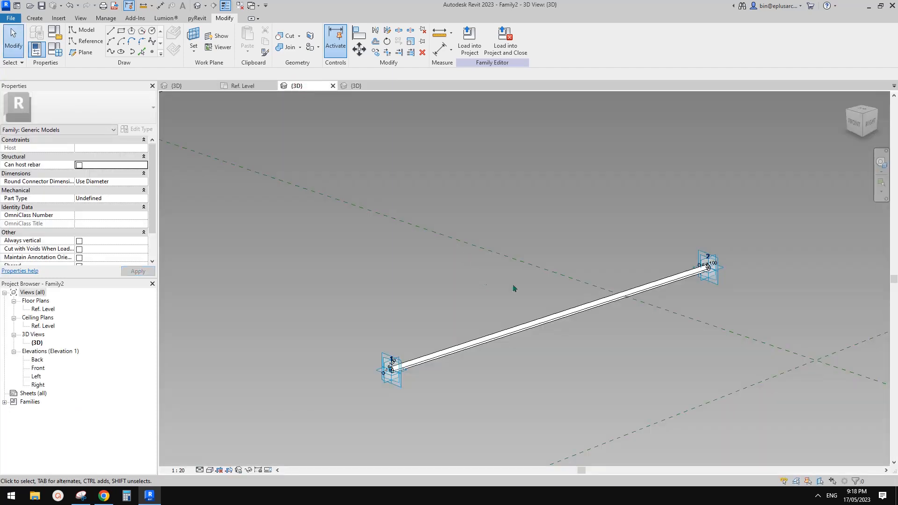
middle_click_drag(482, 303, 484, 304)
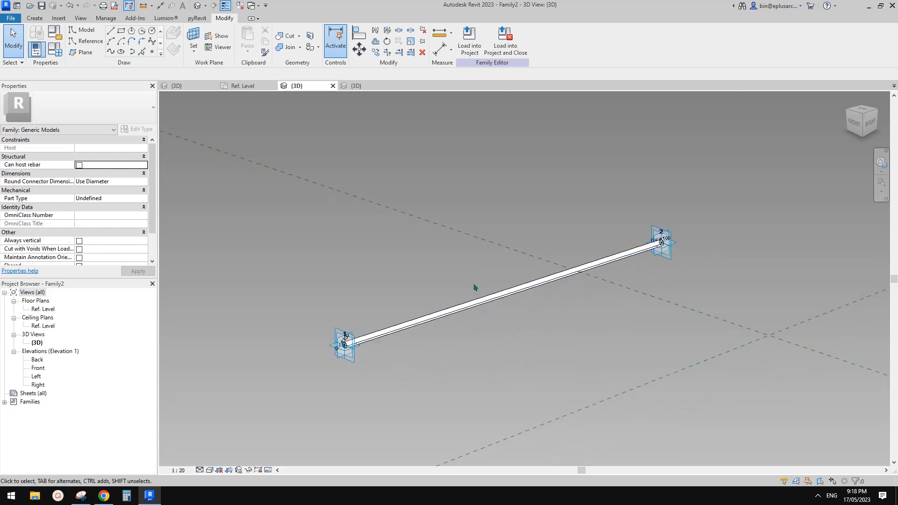
middle_click_drag(474, 285, 471, 282)
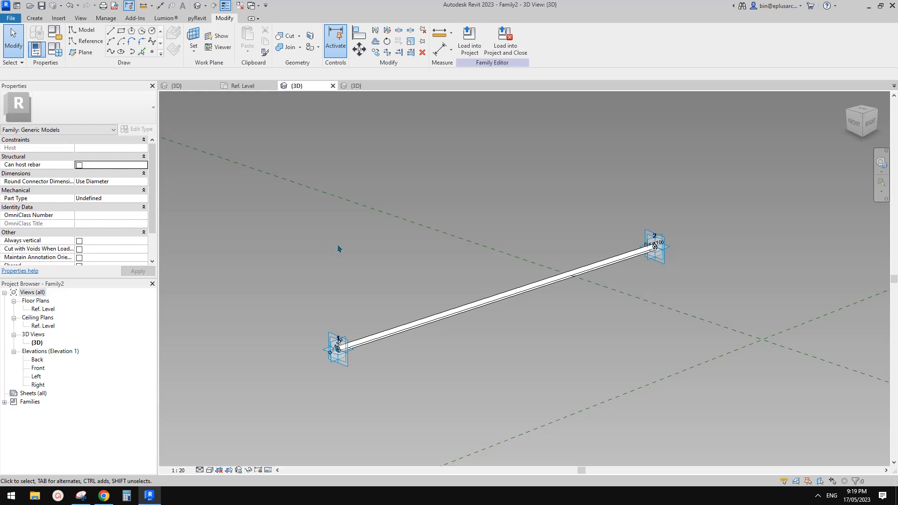
left_click(469, 38)
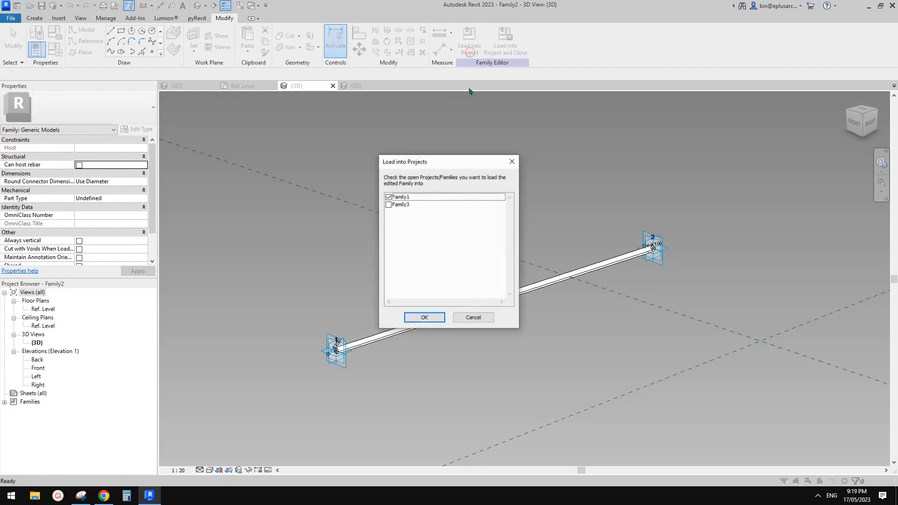
left_click(388, 198)
left_click(424, 317)
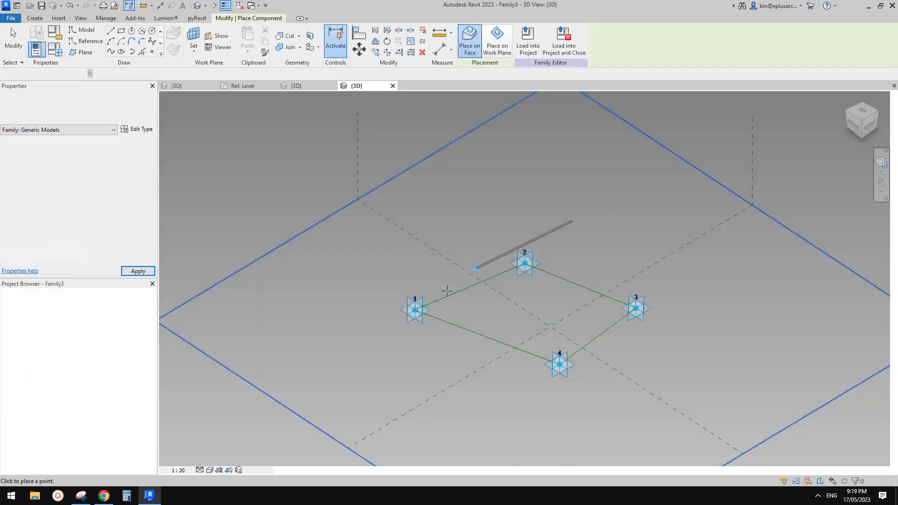
Step: Place a Family2 tube along each side of the loop, from point 1 through 2, 3 and 4 back to 1
scroll(446, 291, "up", 3)
left_click(405, 316)
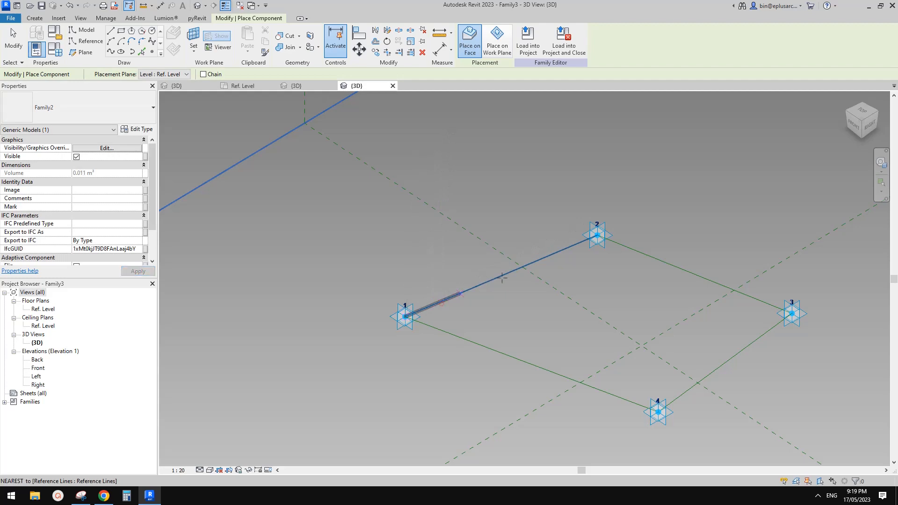
left_click(596, 235)
left_click(597, 236)
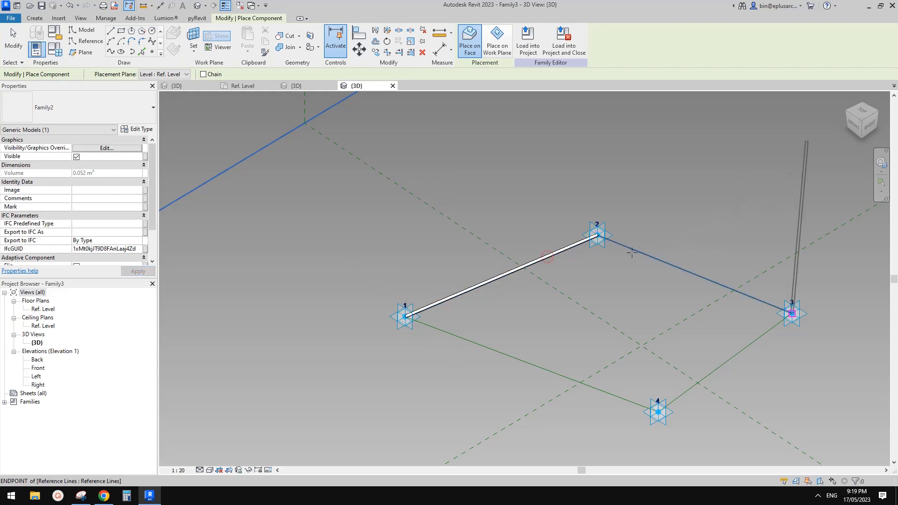
left_click(791, 313)
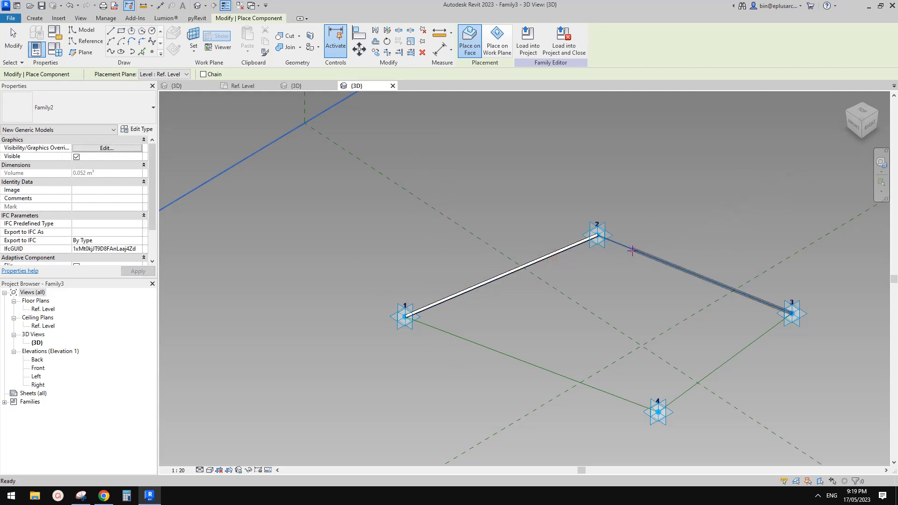
left_click(731, 356)
left_click(731, 356)
left_click(617, 396)
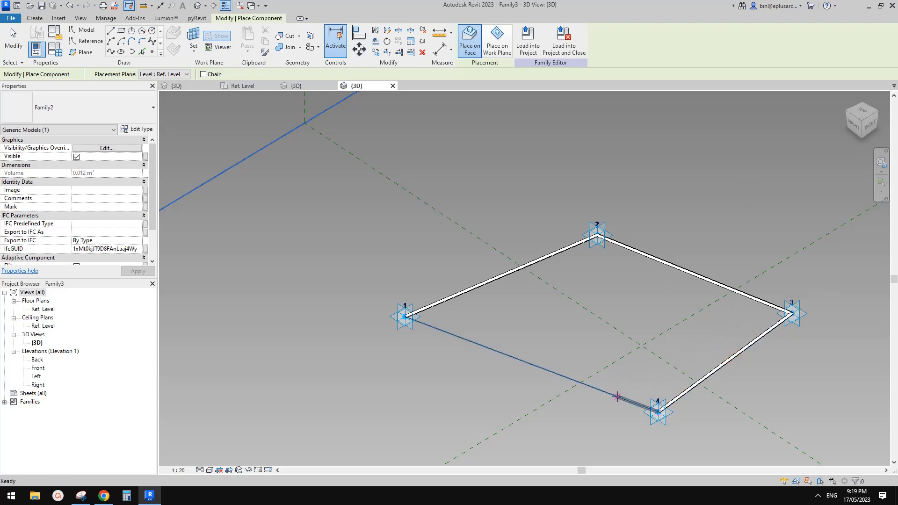
left_click(405, 317)
key("Escape")
left_click(495, 280)
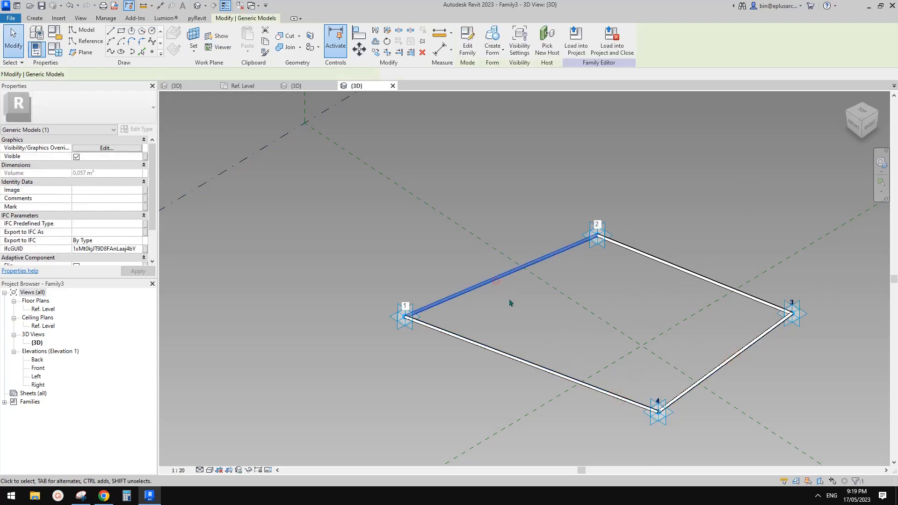
middle_click_drag(421, 336, 394, 318)
mouse_move(454, 321)
middle_mouse_down()
mouse_move(421, 315)
mouse_move(467, 325)
middle_mouse_up()
left_click(312, 322)
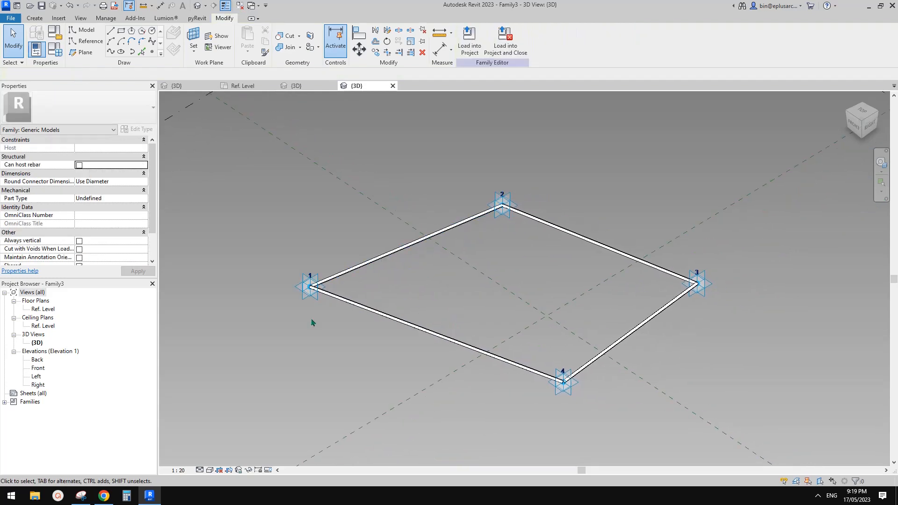
Step: Rename the loaded generic model family Family2 as Family4
left_click(25, 402)
left_click(4, 402)
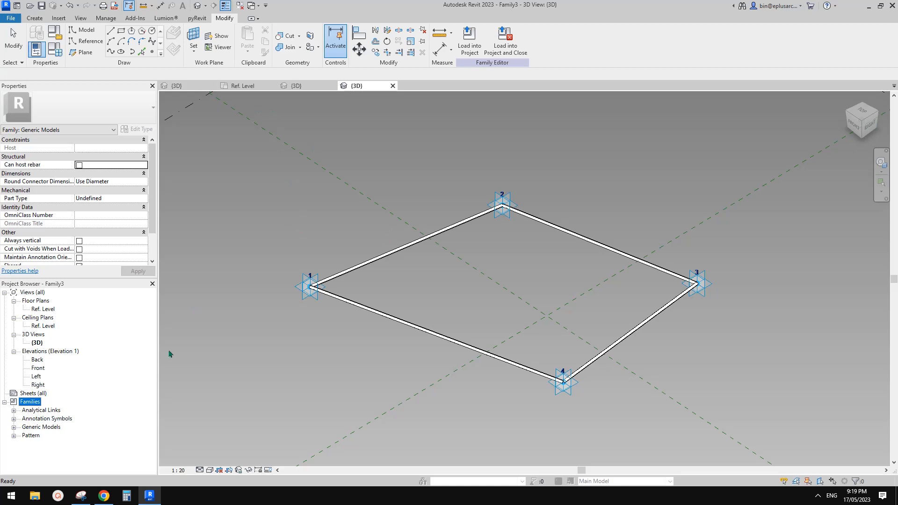
left_click(40, 427)
left_click(14, 427)
left_click(41, 435)
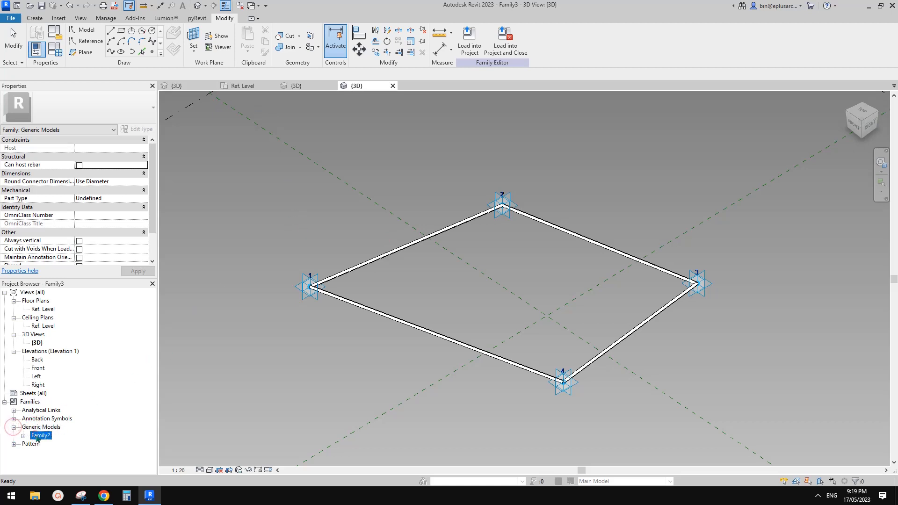
right_click(38, 436)
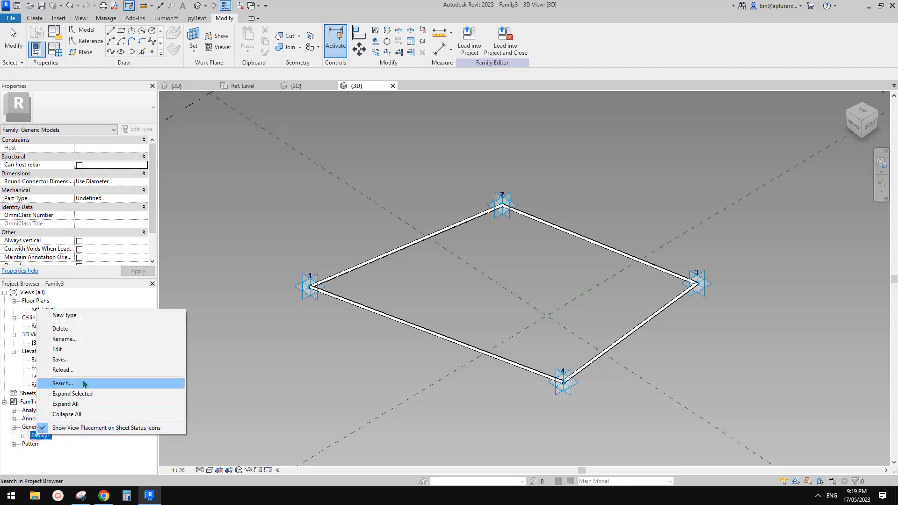
left_click(75, 338)
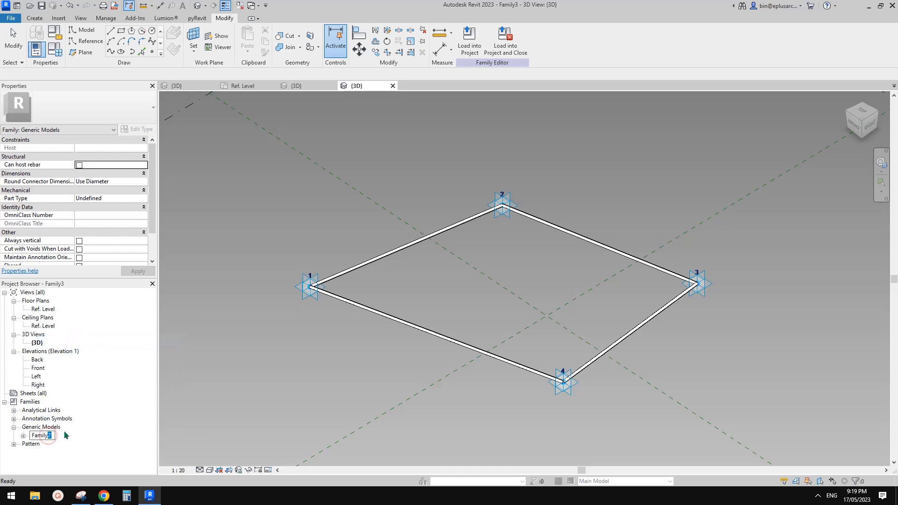
Step: Rename the Family2 type inside the Family4 family as Family4
left_click(23, 436)
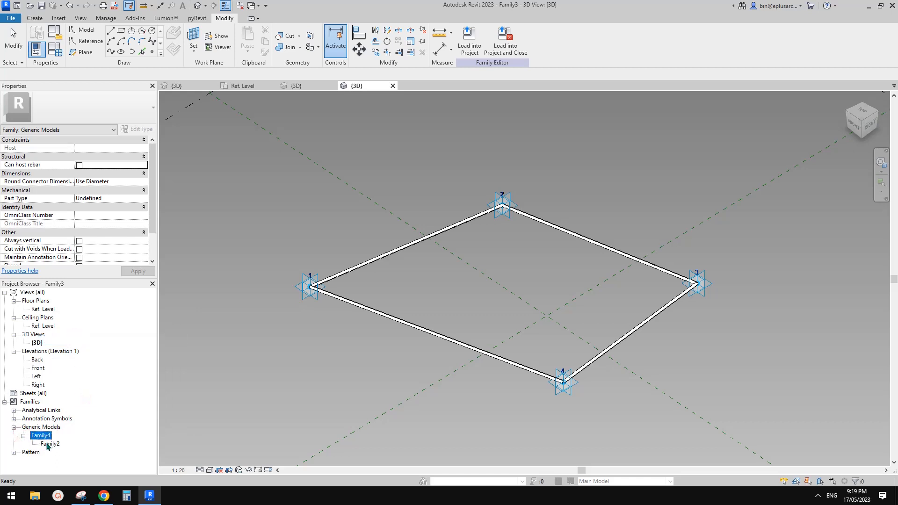
right_click(47, 445)
left_click(96, 343)
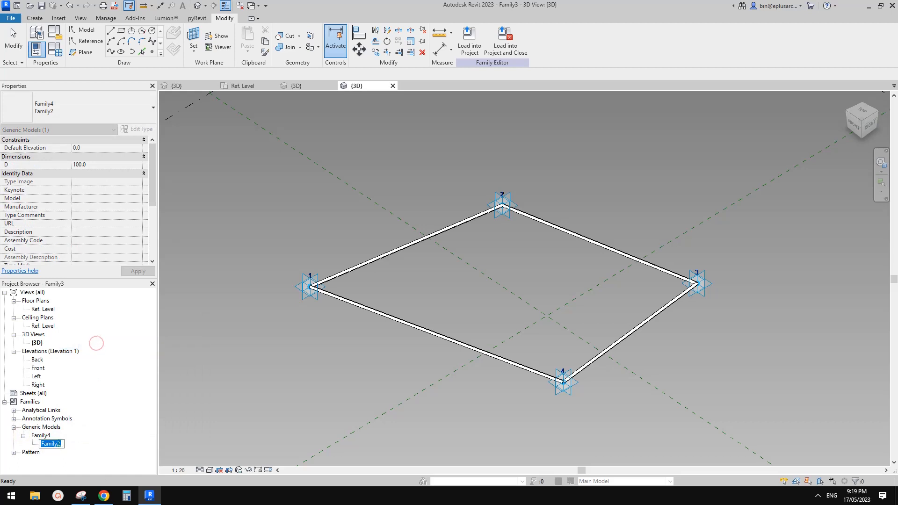
key("BackSpace")
type("4")
left_click(102, 415)
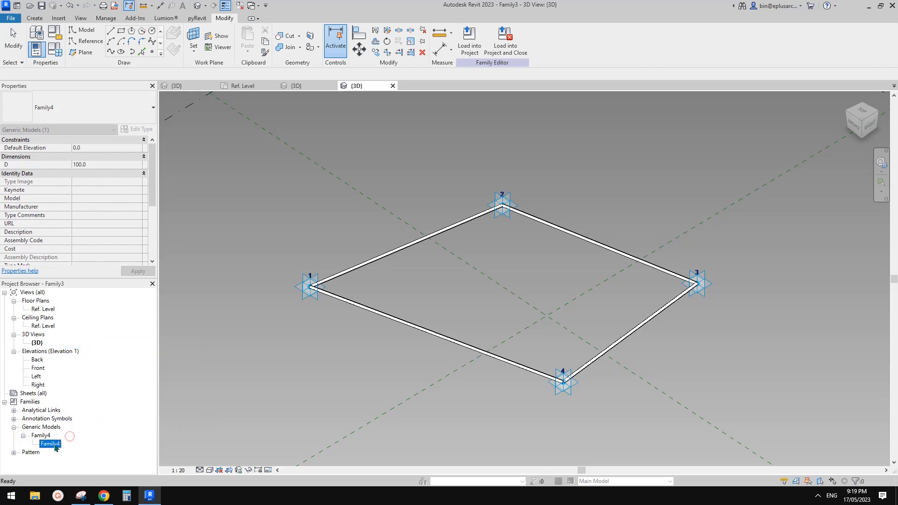
Step: Load the four-point frame Family3 into Family1 and bring up that family's 3D view of the divided canopy lines for placement
left_click(474, 41)
left_click(388, 197)
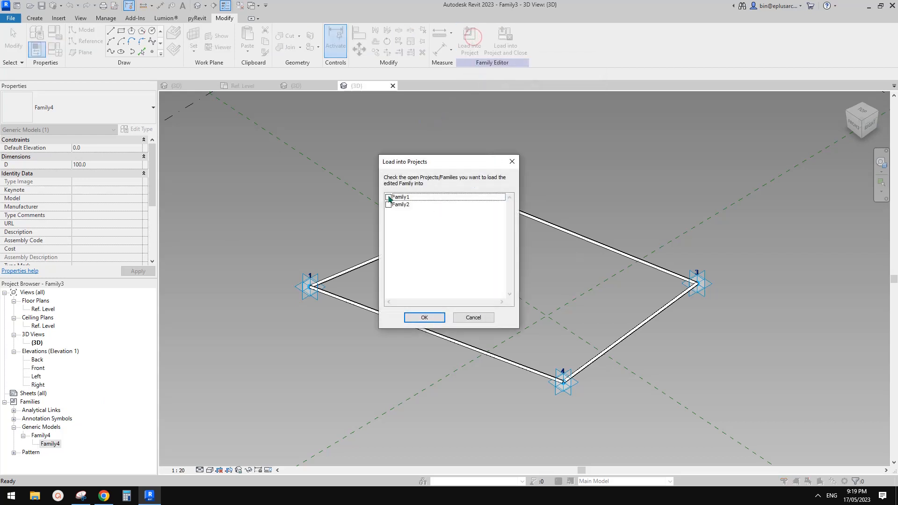
left_click(425, 318)
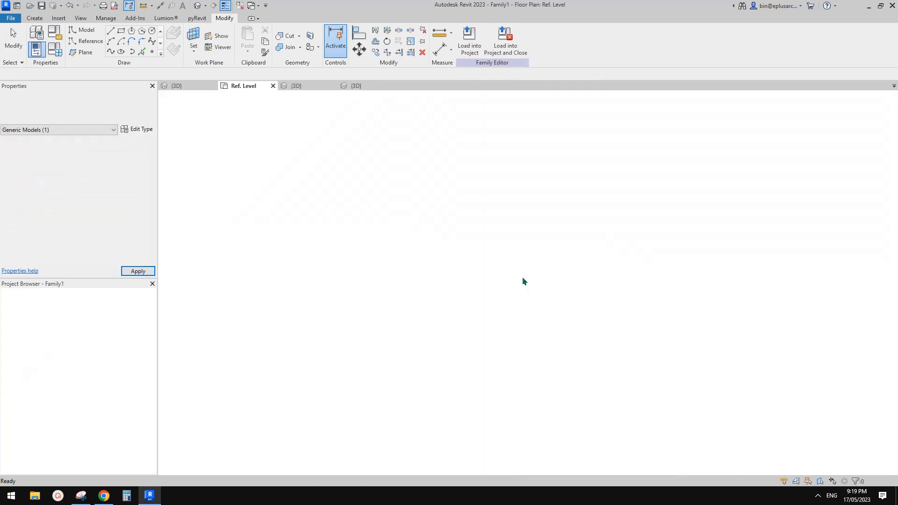
left_click(197, 5)
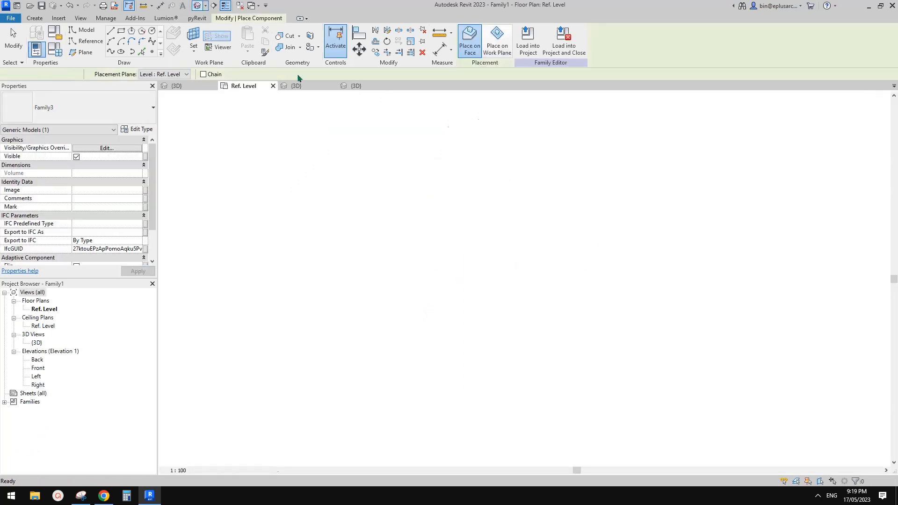
scroll(551, 237, "up", 2)
scroll(502, 197, "down", 3)
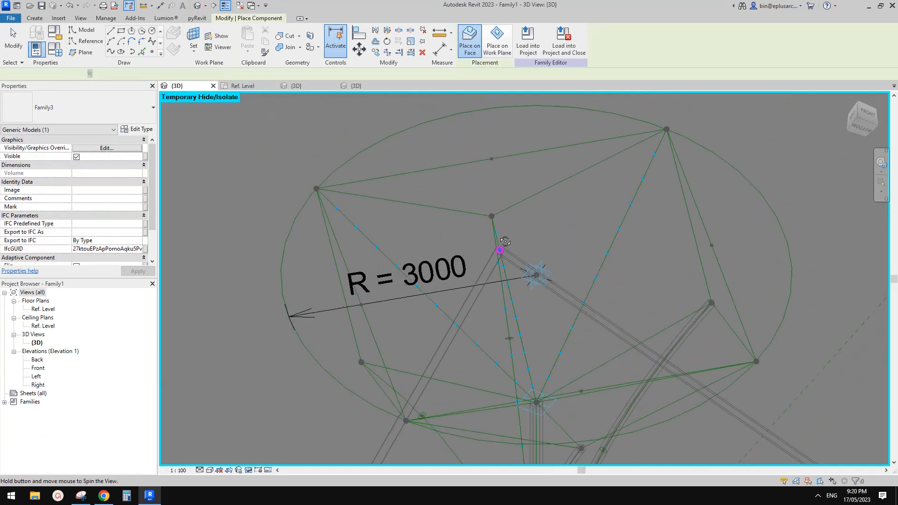
Step: Place one Family3 frame through its four points on the divided-path nodes just inside the canopy rim, starting from the outer-left line
left_click(337, 207)
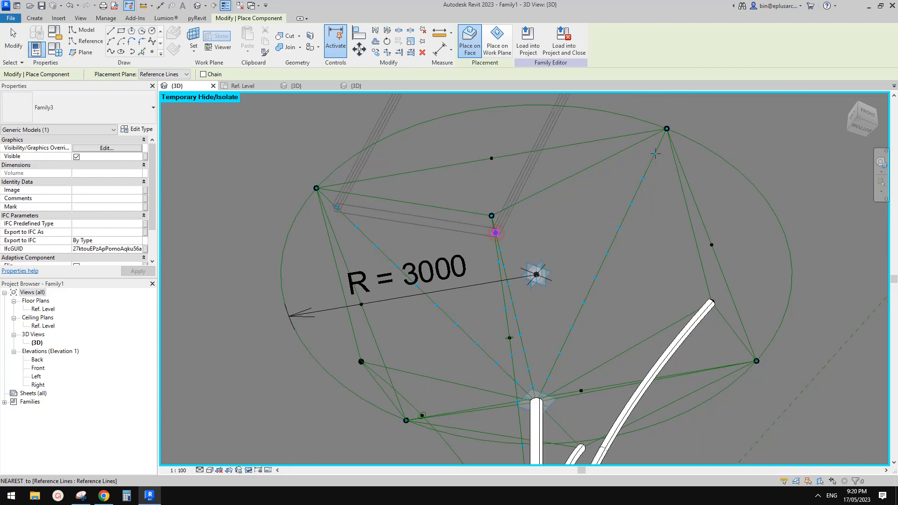
left_click(495, 233)
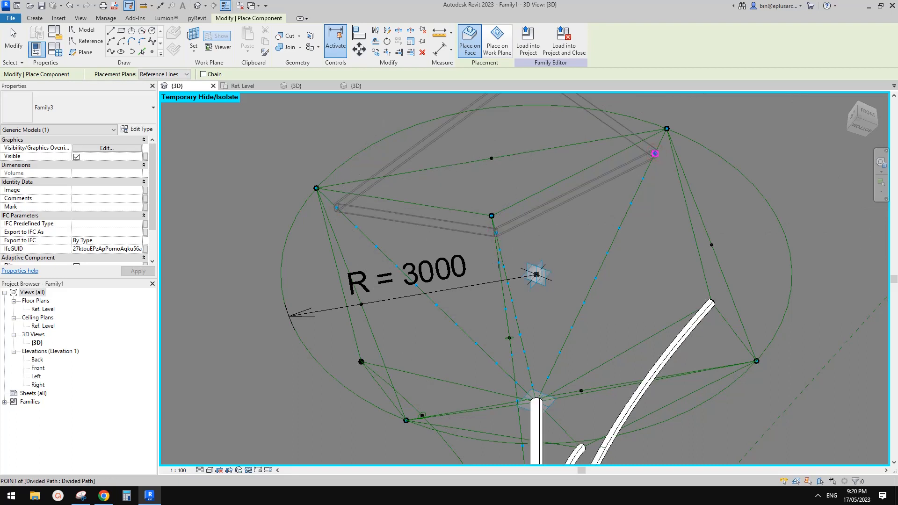
left_click(655, 154)
key("Escape")
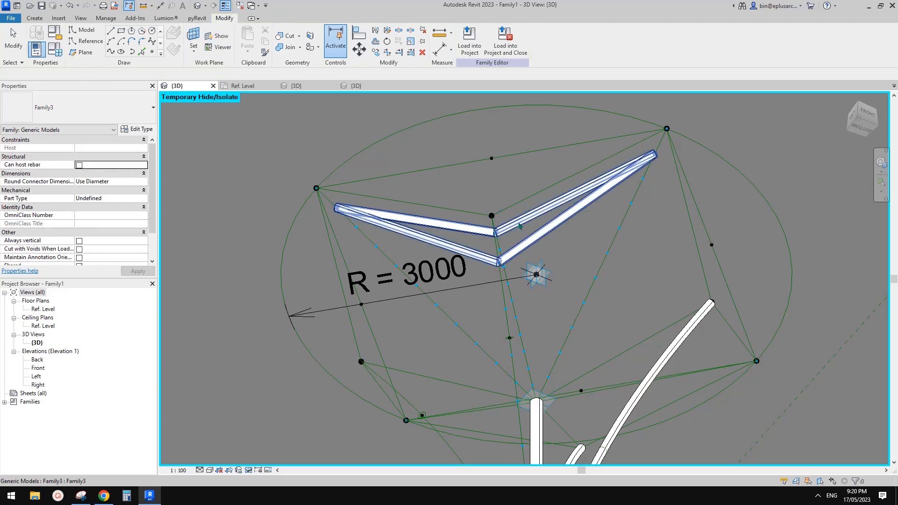
Step: Check the type properties of the placed Family3 frame for a tube size parameter
left_click(517, 221)
middle_click_drag(547, 245, 180, 248, "shift")
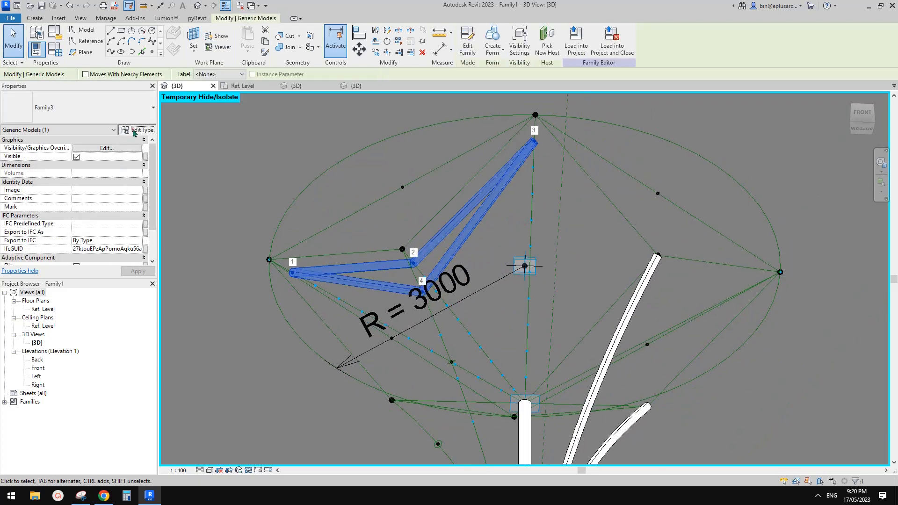
left_click(137, 130)
scroll(216, 255, "down", 2)
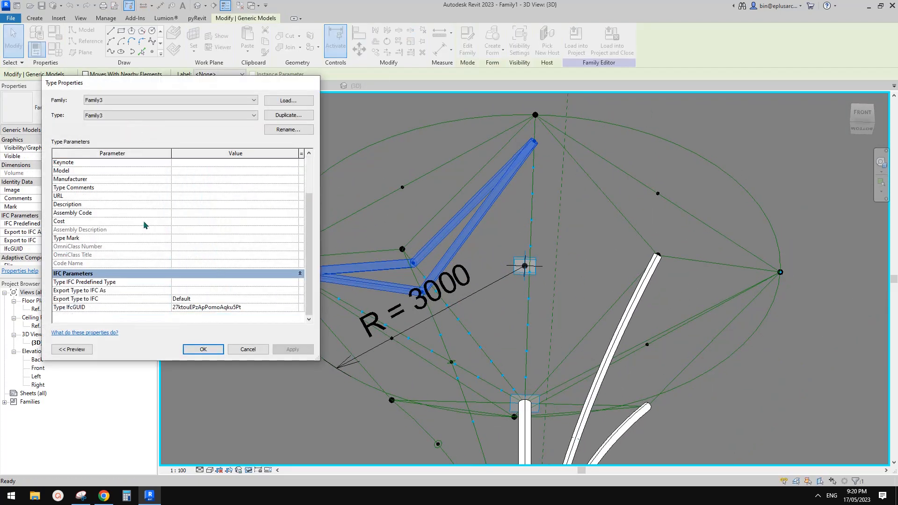
key("Escape")
scroll(113, 232, "up", 2)
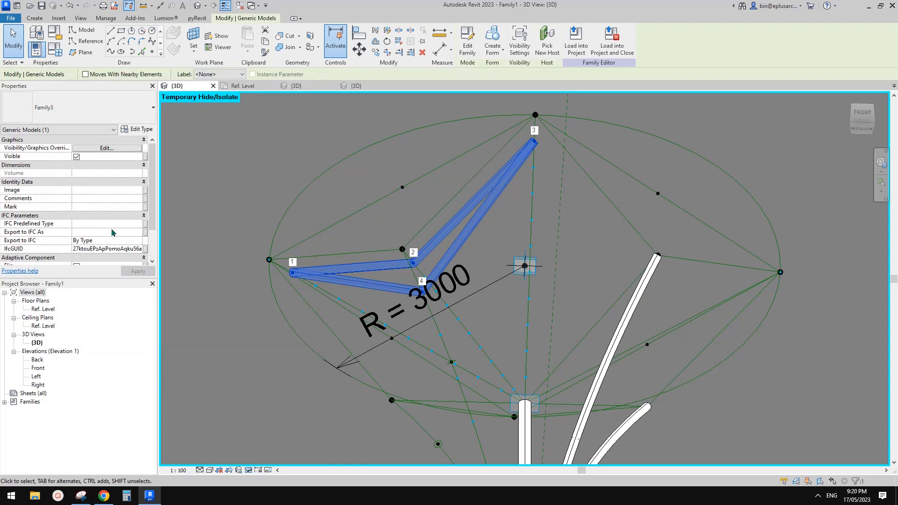
middle_click_drag(279, 221, 402, 239, "shift")
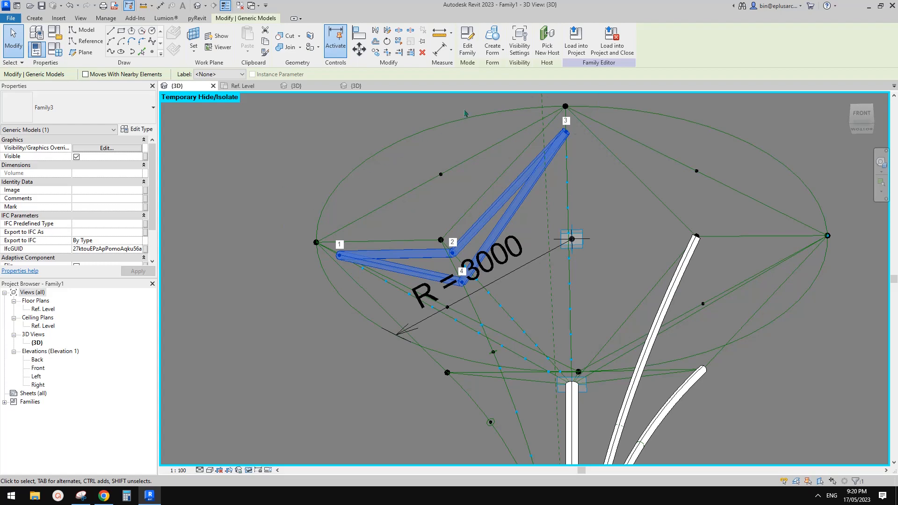
Step: Open Family3 for editing, inspect the nested Family4 type's parameters, and return to the Family1 3D view without saving or closing Family3
left_click(467, 40)
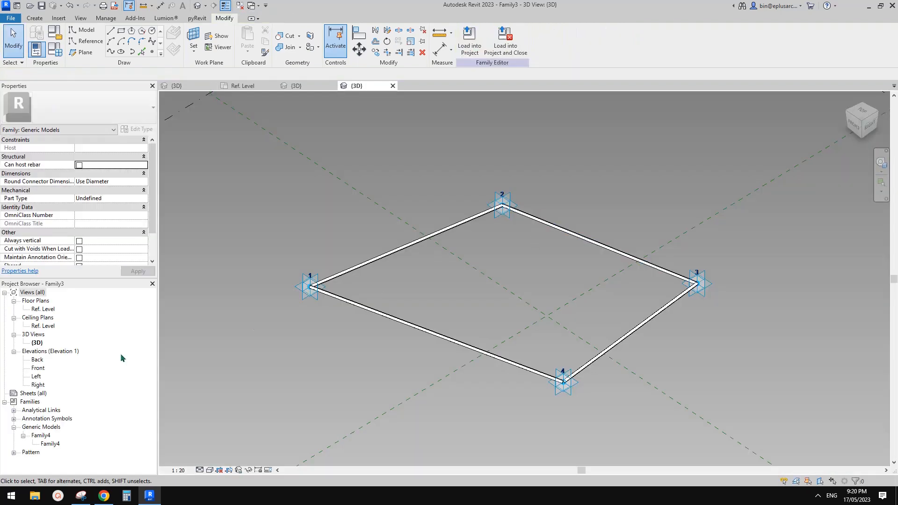
double_click(49, 443)
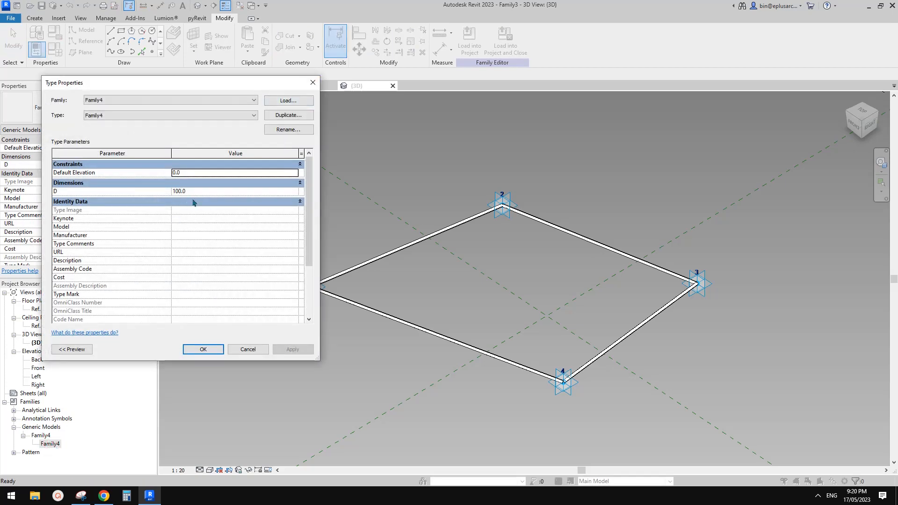
left_click(317, 87)
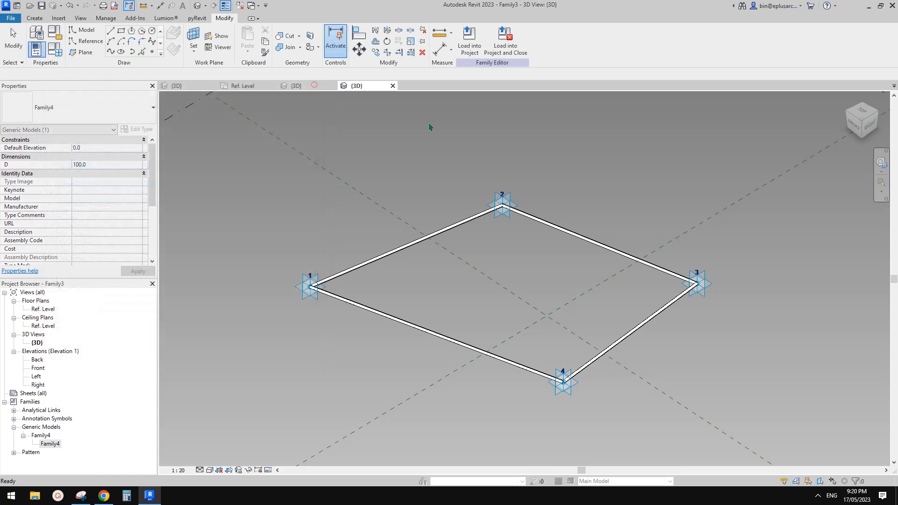
left_click(393, 87)
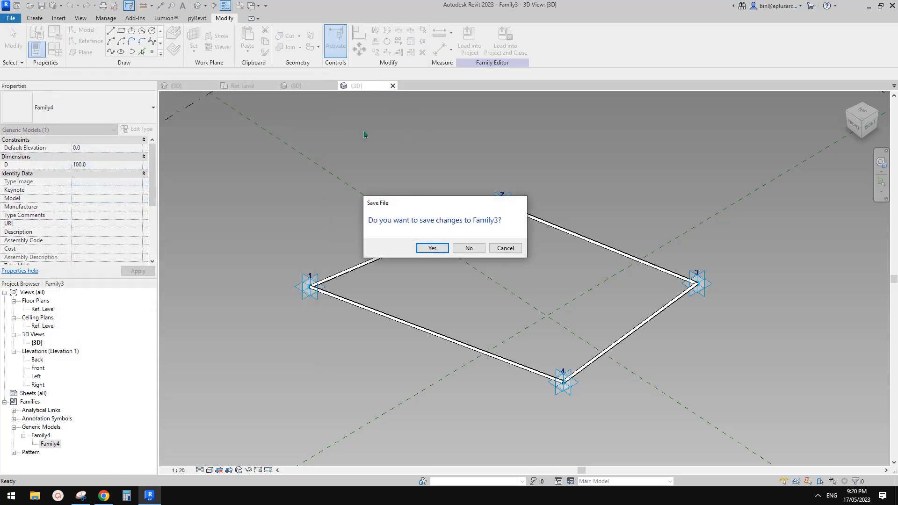
key("Escape")
left_click(192, 84)
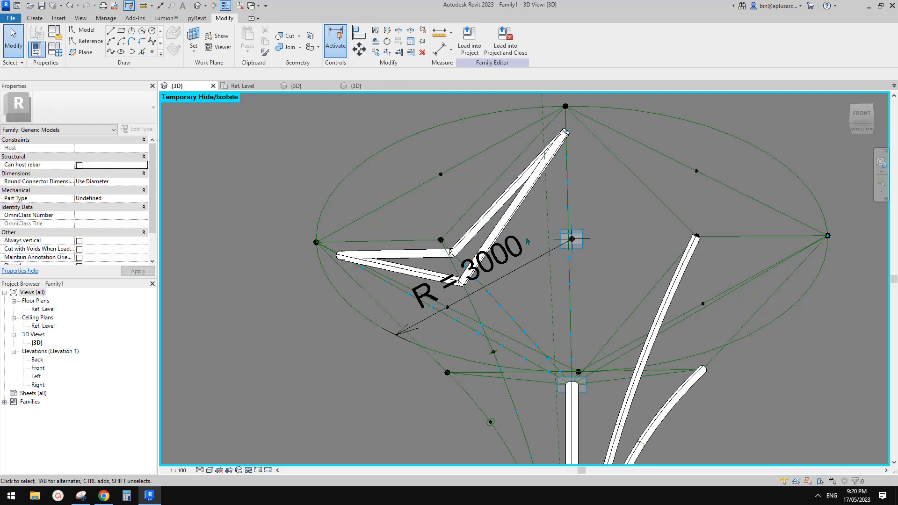
Step: Set the type dimension D of the nested Family4 tube in the frame to 75, trying 50 first
left_click(514, 217)
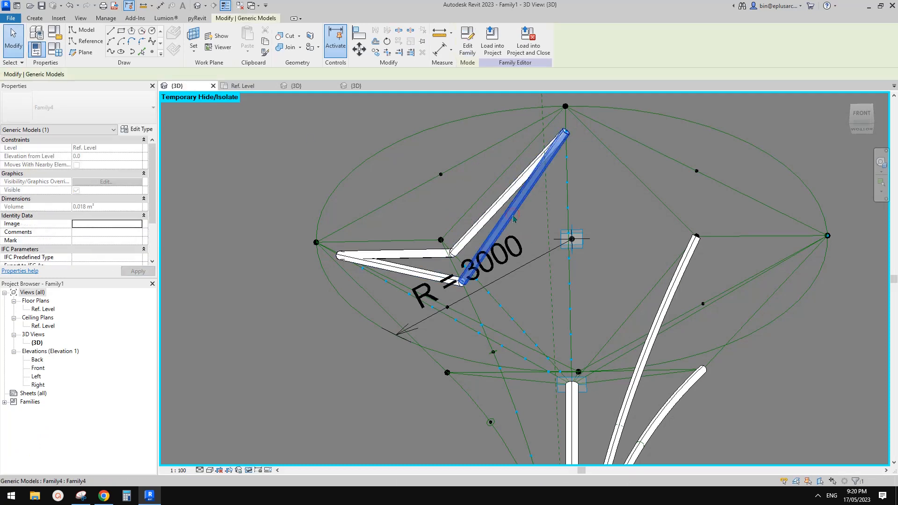
key("Escape")
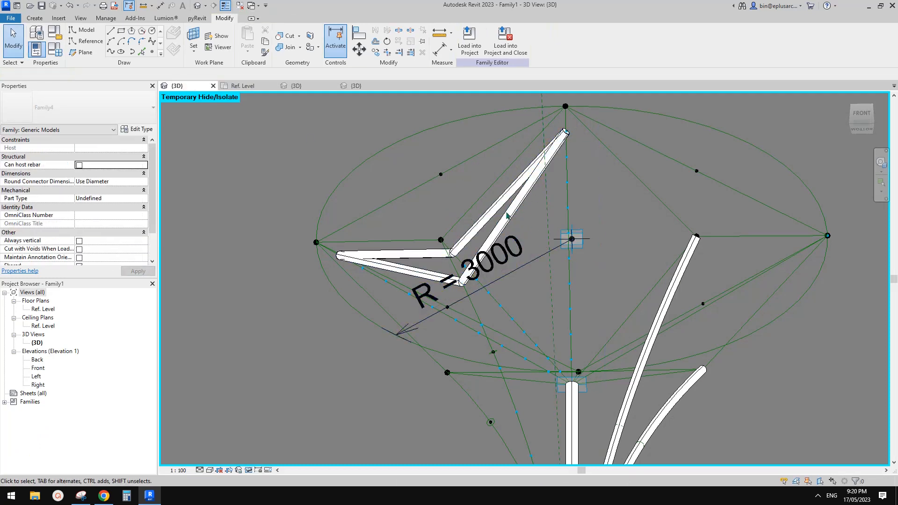
left_click(512, 215)
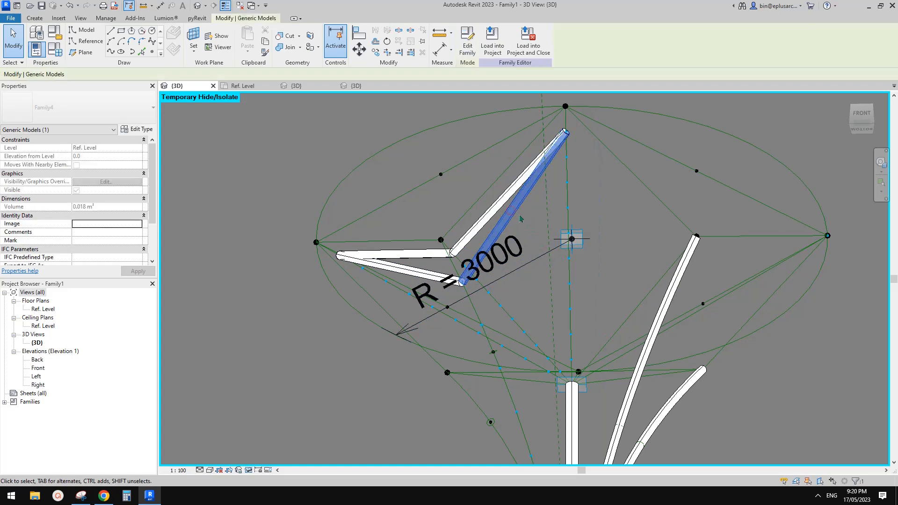
left_click(137, 129)
left_click(202, 191)
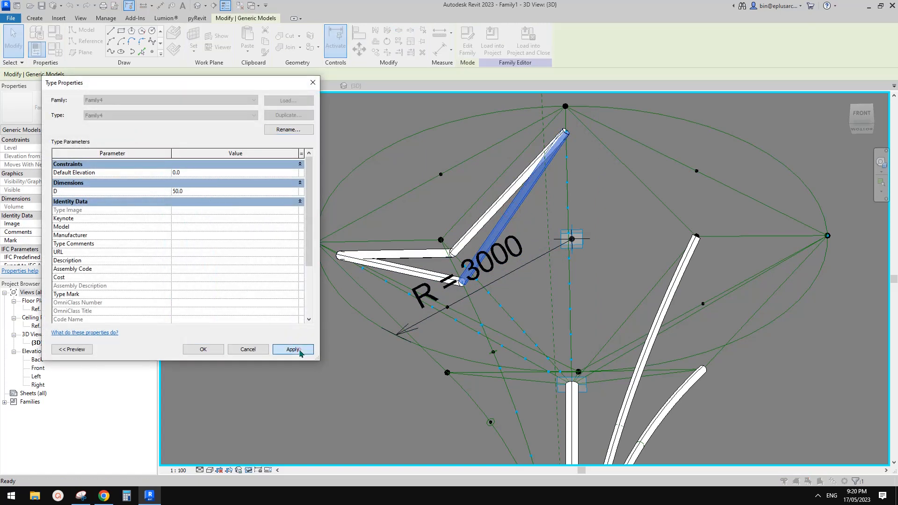
left_click(294, 350)
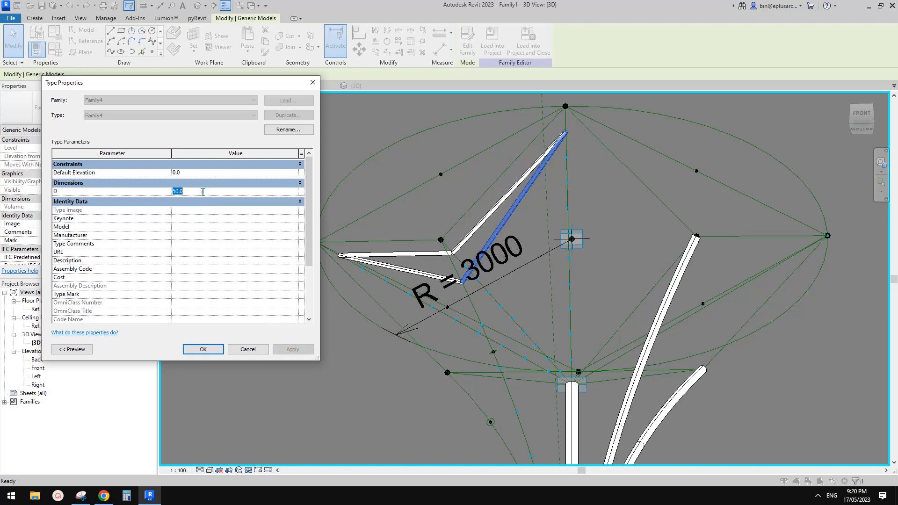
type("75")
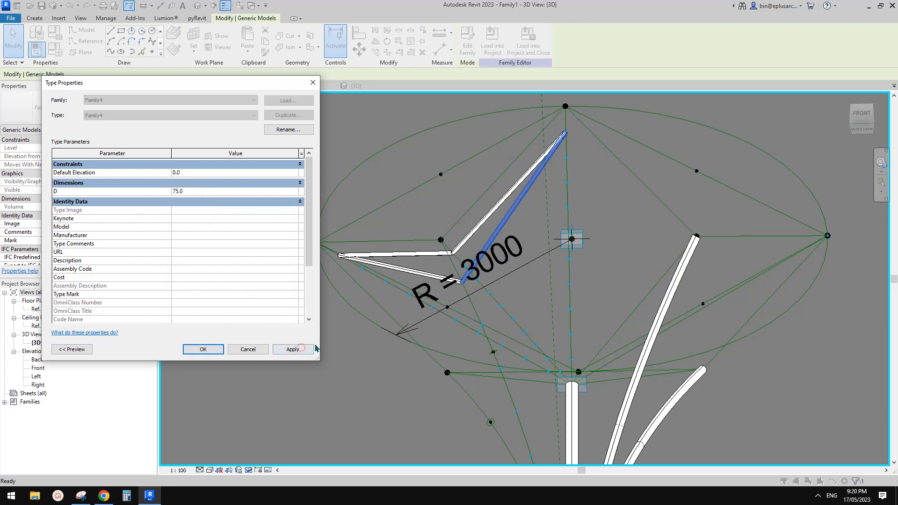
left_click(203, 350)
Step: Try to repeat the Family3 frame along the divided paths, and undo the repeat
scroll(527, 278, "down", 3)
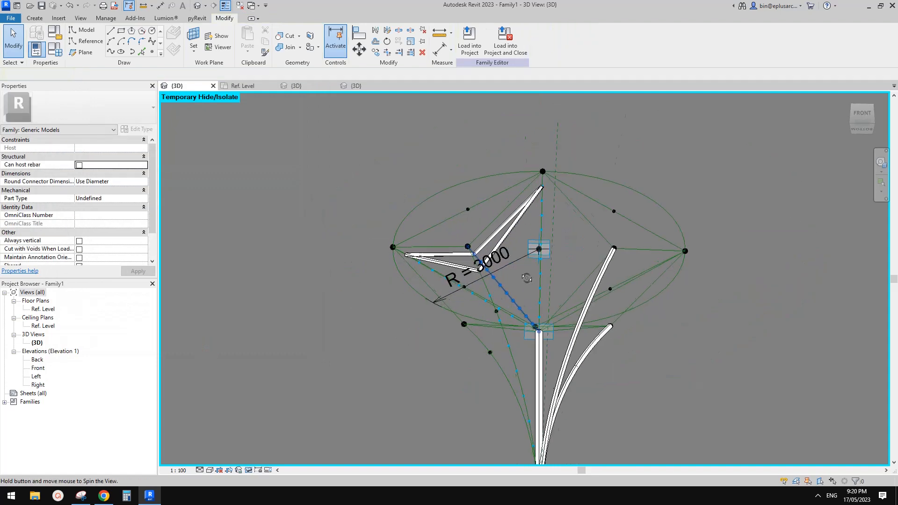
middle_click_drag(526, 277, 573, 225, "shift")
scroll(578, 230, "up", 3)
left_click(564, 237)
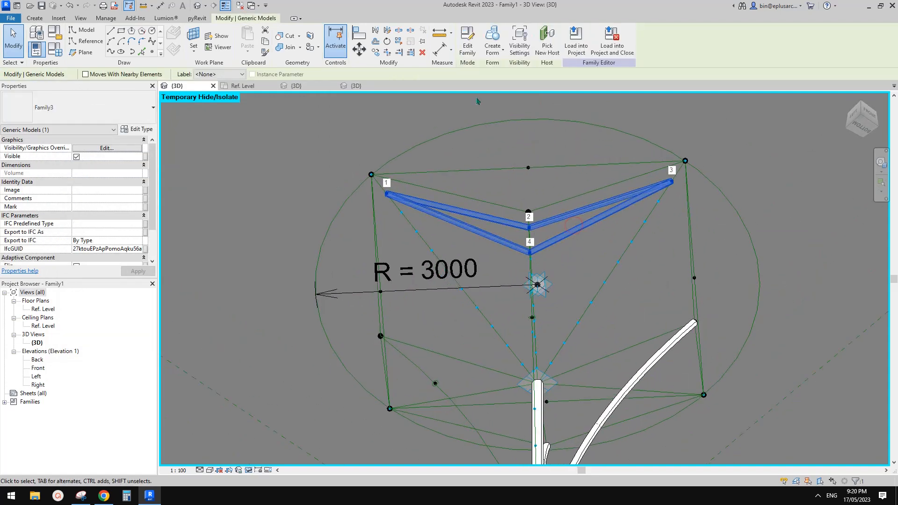
left_click(400, 42)
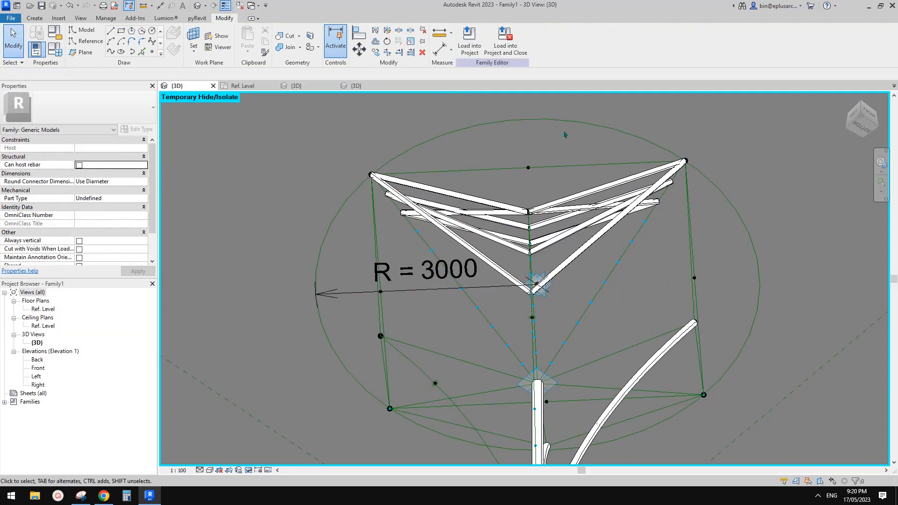
middle_click_drag(615, 158, 568, 220)
key("ctrl+z")
Step: Turn on node numbers for the four divided paths that host the frame
left_click(487, 234)
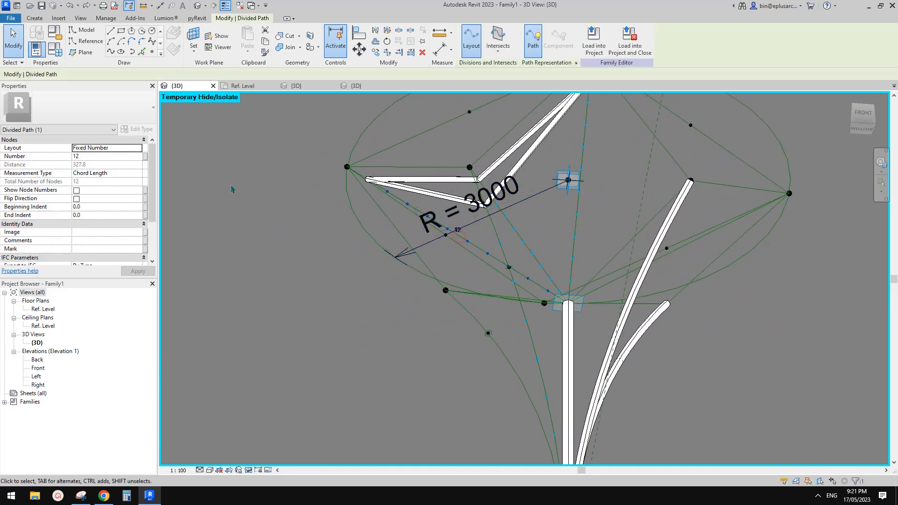
left_click(511, 226, "ctrl")
left_click(579, 201, "ctrl")
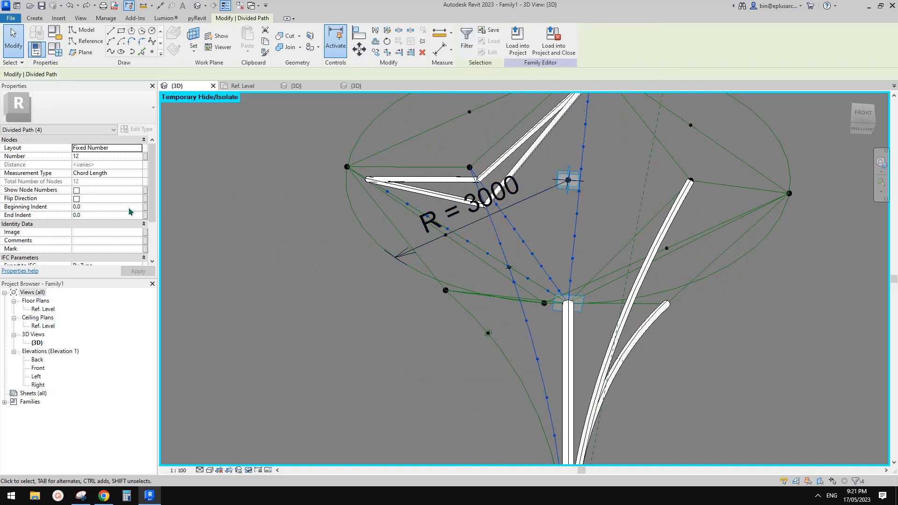
left_click(77, 191)
left_click(255, 193)
Step: Examine the node numbering of each divided path to compare their start ends and directions
middle_click_drag(362, 206, 414, 192, "shift")
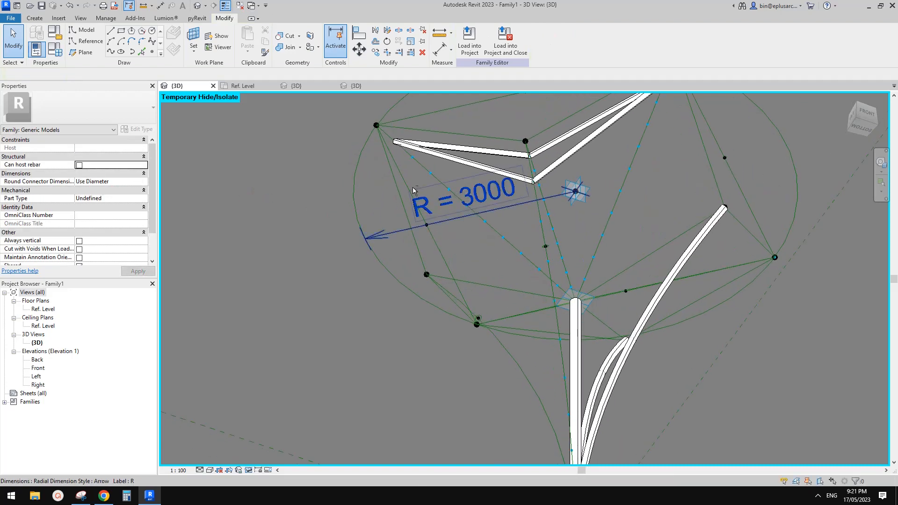
left_click(494, 233)
middle_click_drag(382, 125, 347, 166)
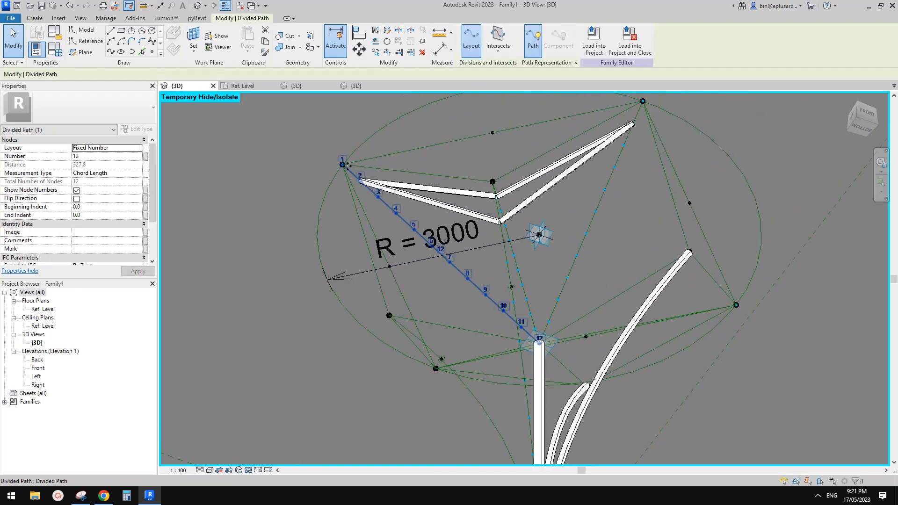
middle_click_drag(511, 240, 494, 256, "shift")
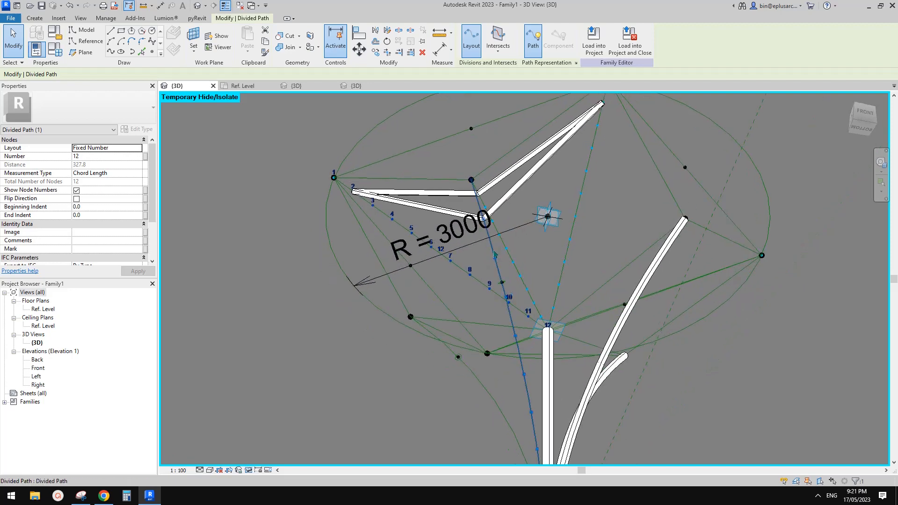
left_click(494, 255)
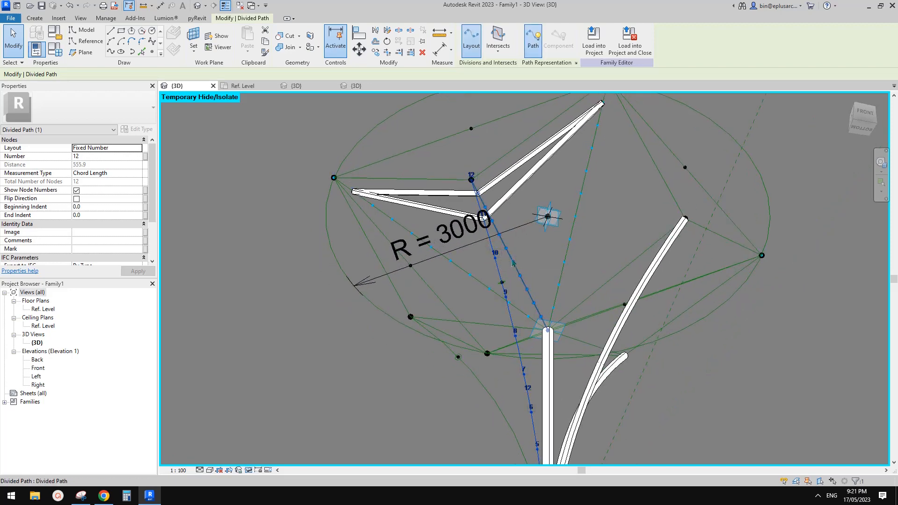
left_click(586, 166)
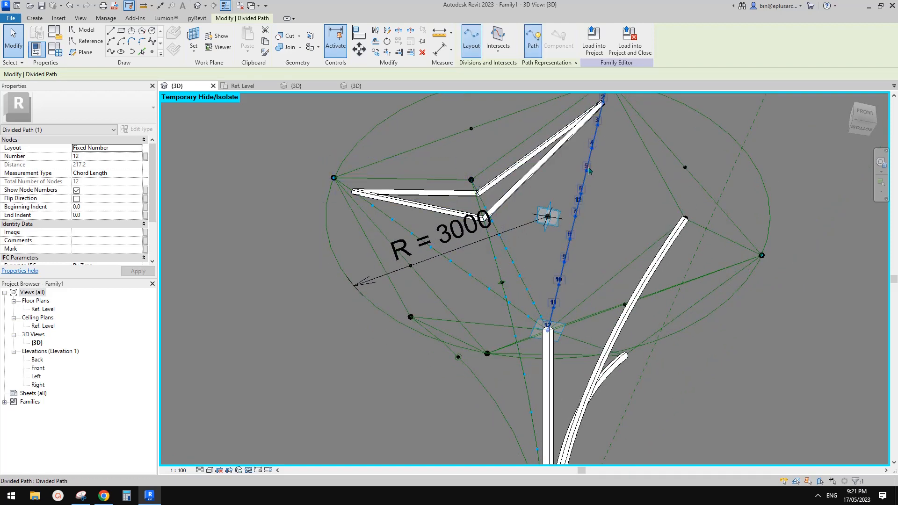
middle_click_drag(597, 201, 594, 231)
Step: Flip the direction of the curved divided path so its numbering starts at the canopy end
left_click(486, 280)
left_click(486, 279)
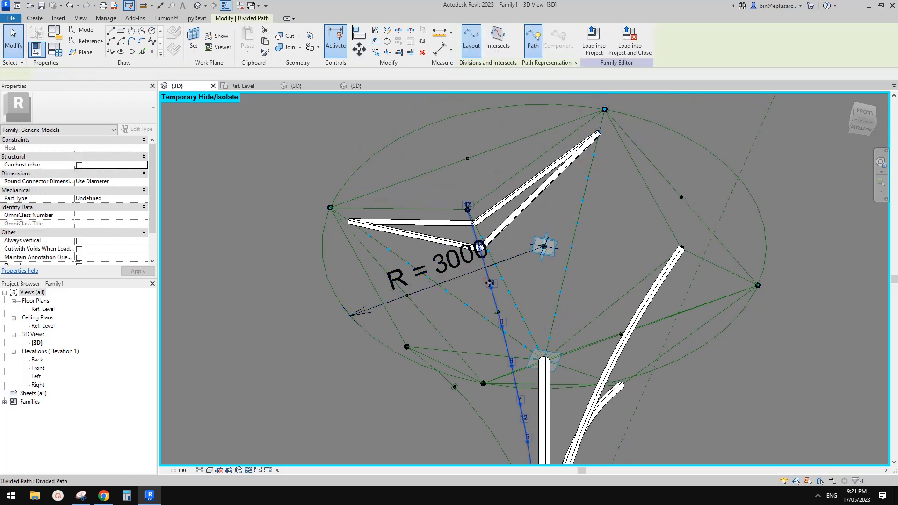
left_click(77, 199)
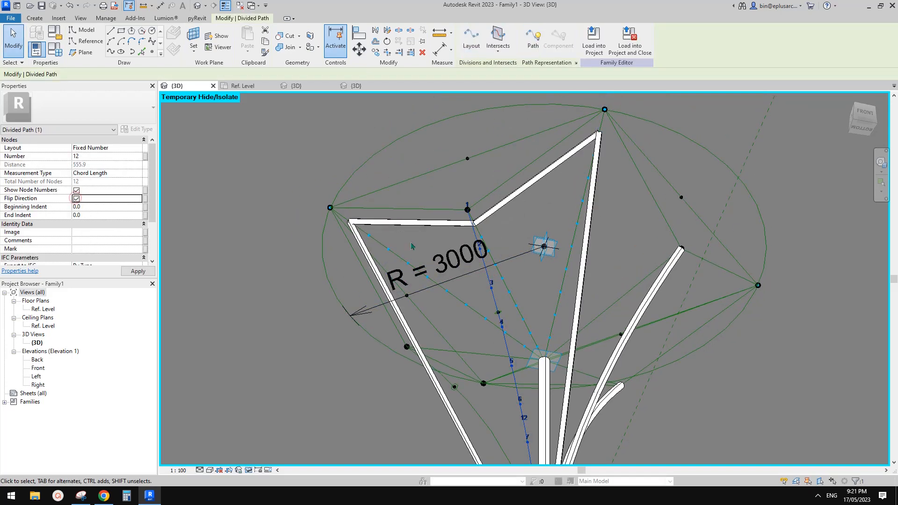
middle_click_drag(499, 308, 500, 296)
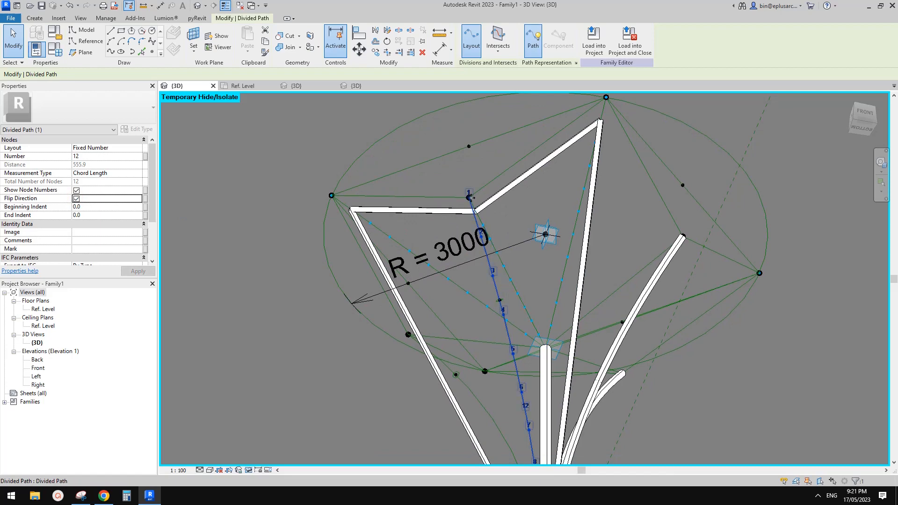
middle_click_drag(481, 239, 426, 236, "shift")
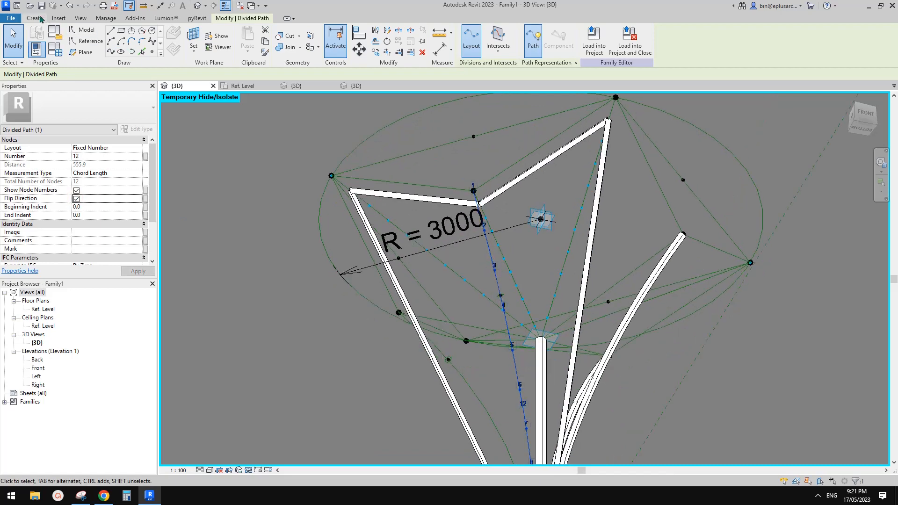
Step: Select the Family3 frame and switch the 3D view to wireframe display, with the frame's point 4 at the column base in view
left_click(447, 204)
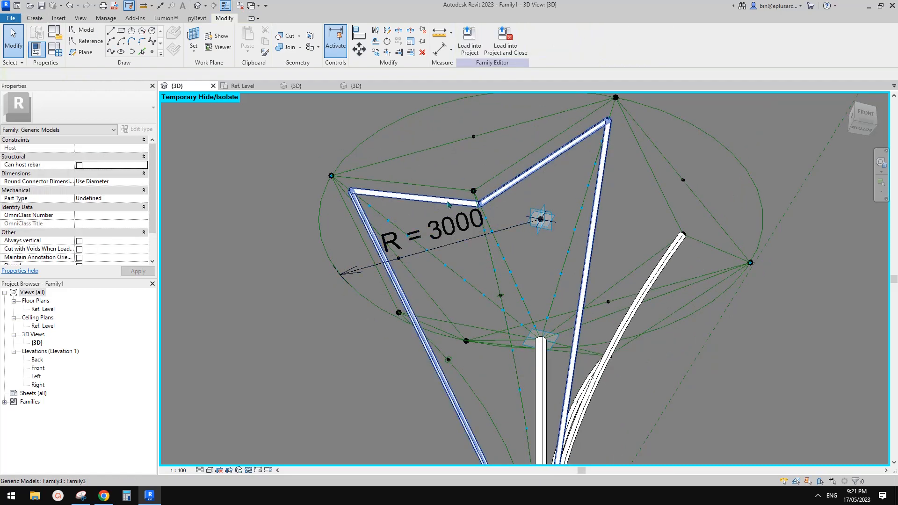
left_click(448, 204)
scroll(448, 204, "down", 2)
middle_click_drag(523, 290, 505, 182)
middle_click_drag(543, 357, 499, 374, "shift")
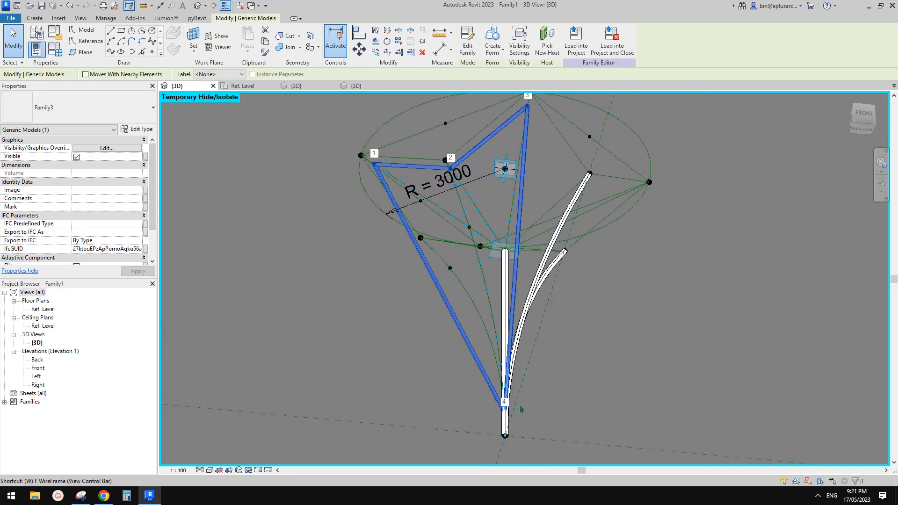
key("f")
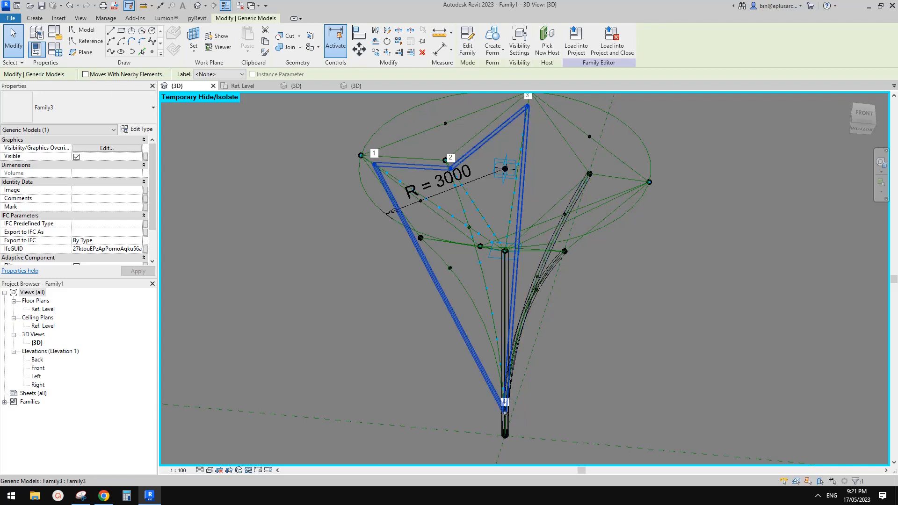
key("Tab")
key("Tab")
key("Tab")
key("Tab")
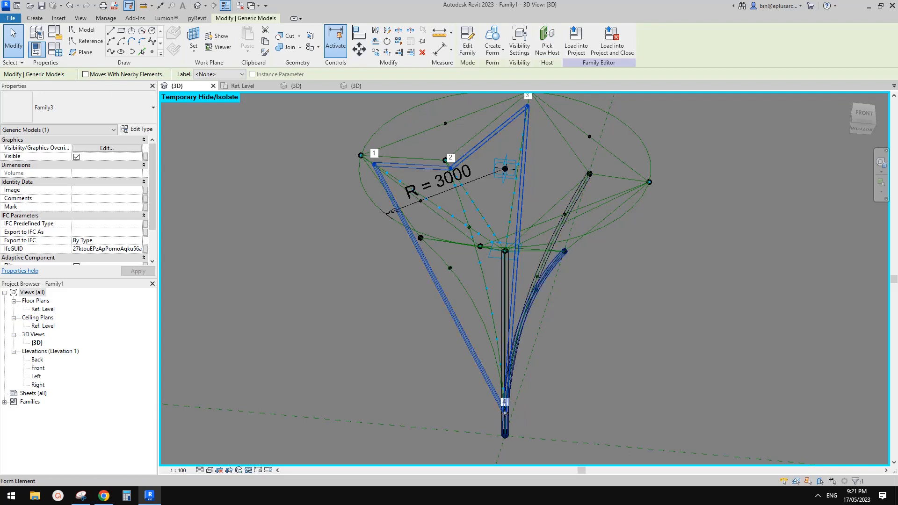
key("Tab")
key("Tab")
key("Tab")
key("Tab")
key("Tab")
key("Tab")
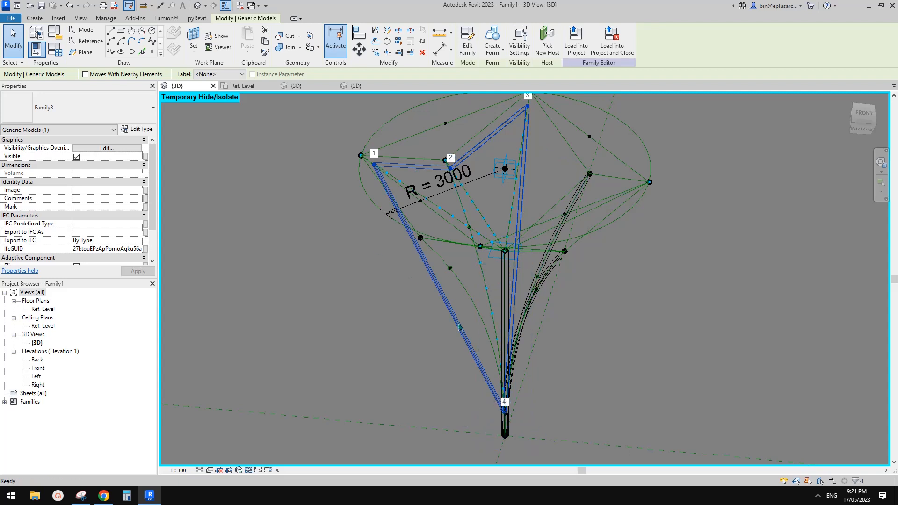
left_click(399, 276)
left_click(423, 261)
middle_click_drag(482, 218, 470, 225)
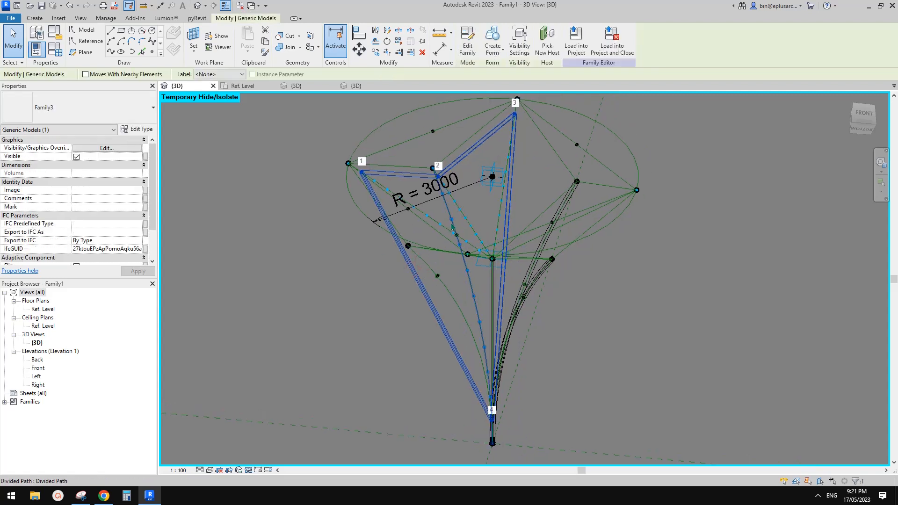
Step: Replace the Family3 frame with a new one, points 1 to 3 near the straight paths' canopy ends and point 4 on the curved path's second node
key("Delete")
scroll(440, 123, "up", 5)
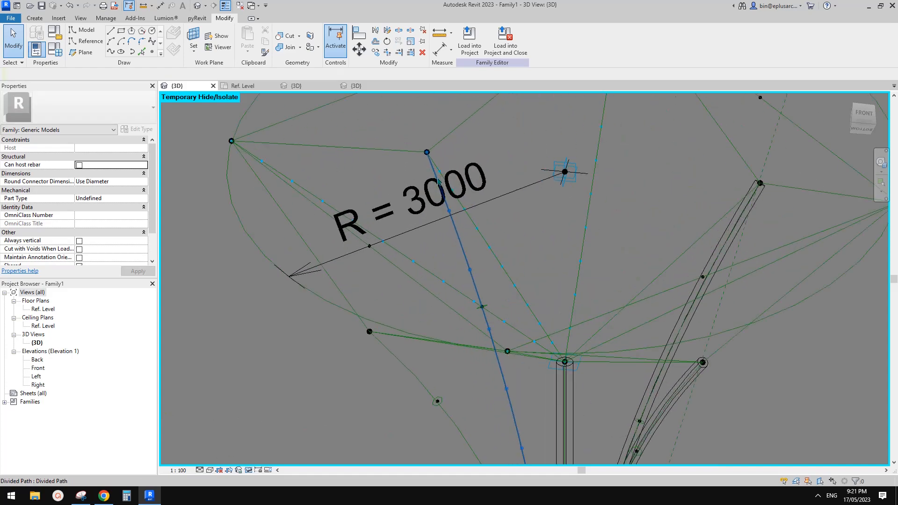
middle_click_drag(298, 181, 303, 188)
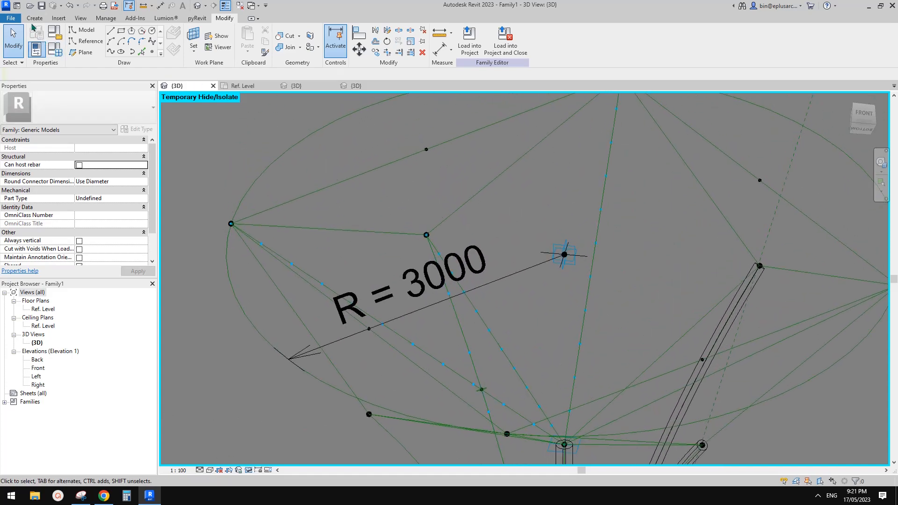
left_click(35, 19)
left_click(249, 41)
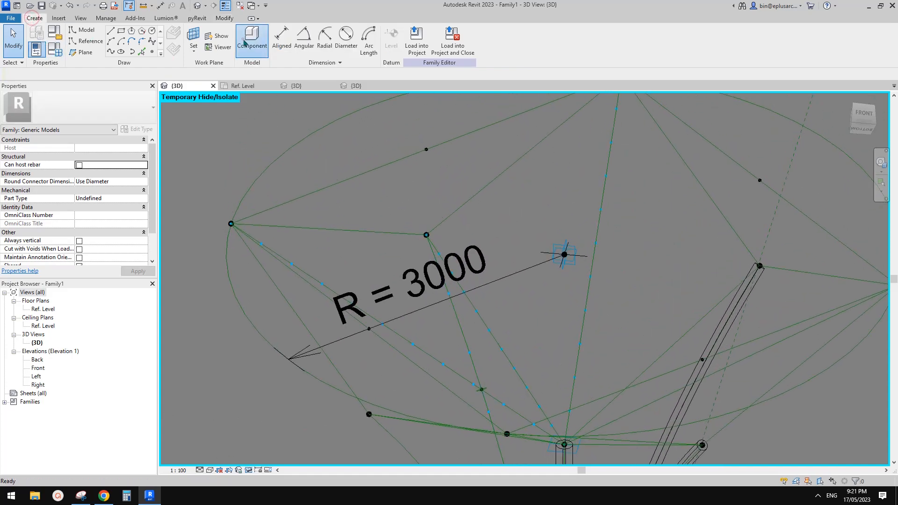
key("Tab")
key("Tab")
key("Tab")
key("Tab")
left_click(259, 244)
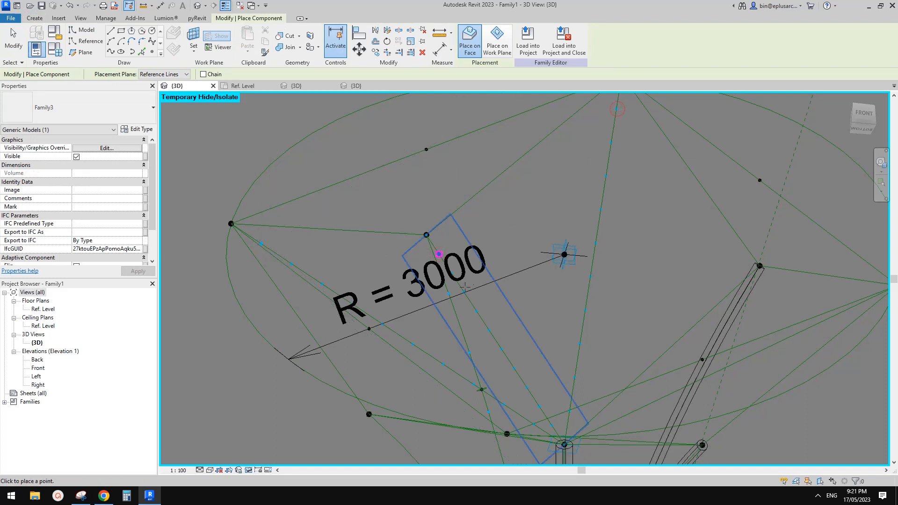
left_click(448, 293)
key("Escape")
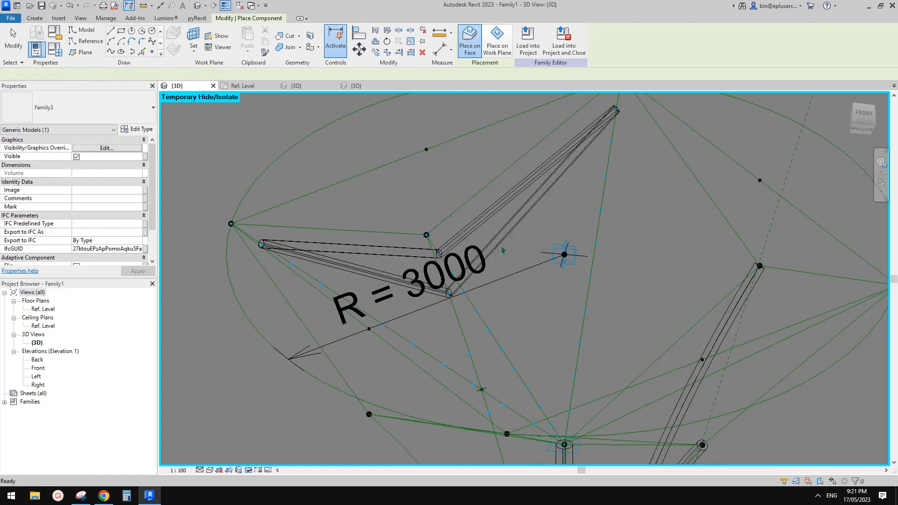
key("Escape")
Step: Switch the 3D view to hidden line display and check the diameter in the type properties of one nested Family4 tube
scroll(498, 246, "down", 1)
middle_click_drag(490, 235, 468, 249)
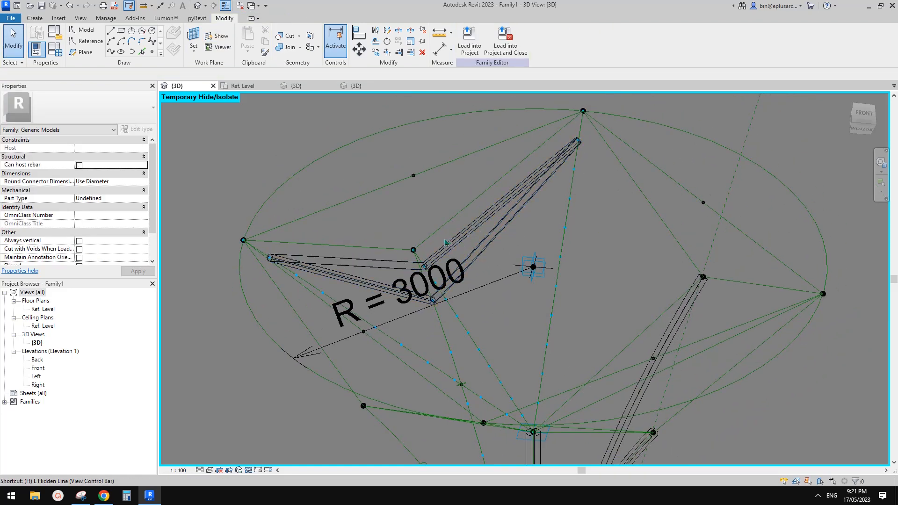
scroll(457, 265, "down", 1)
left_click(481, 210)
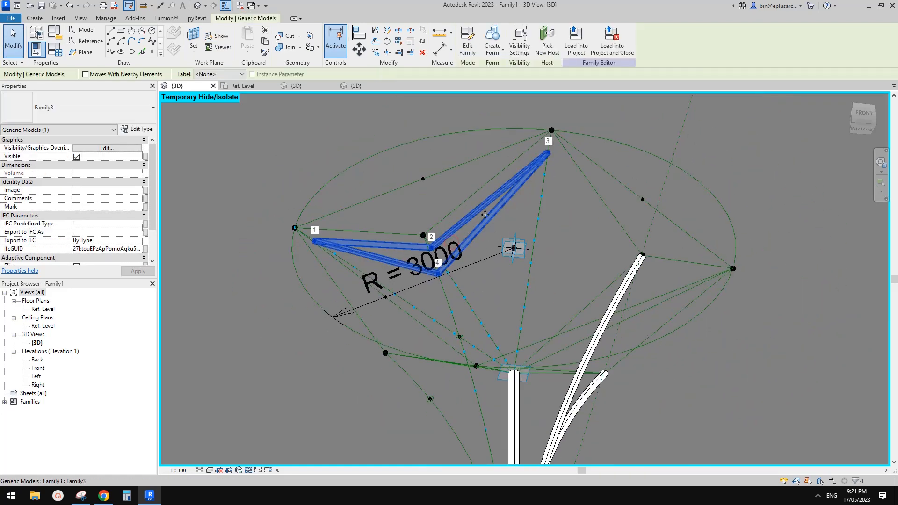
key("Escape")
key("Tab")
left_click(491, 205)
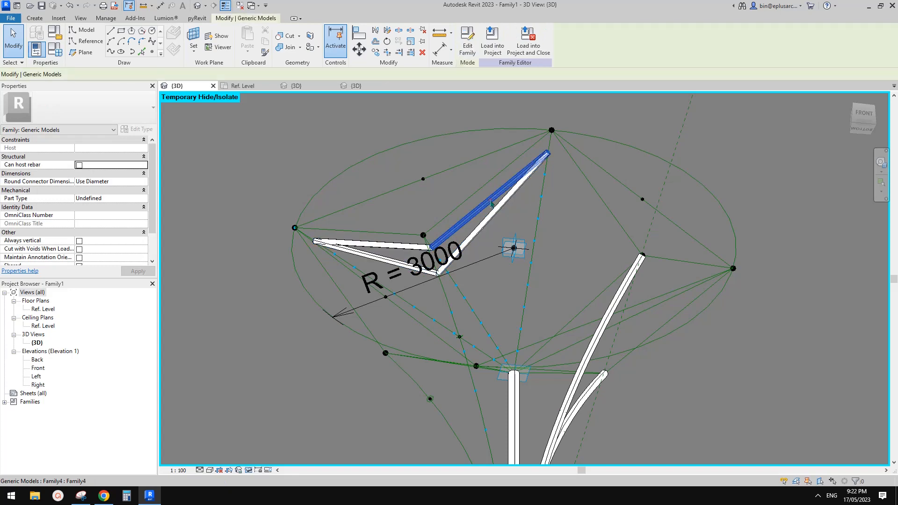
left_click(137, 129)
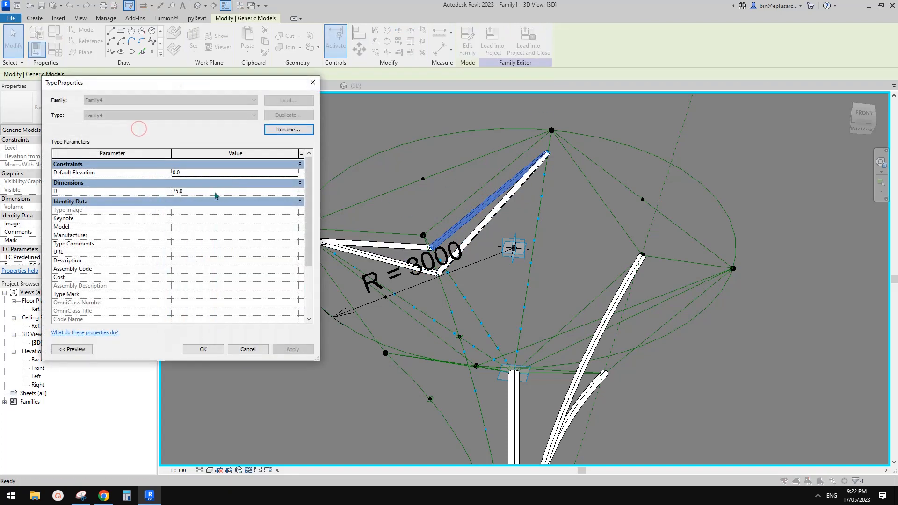
key("Escape")
key("Escape")
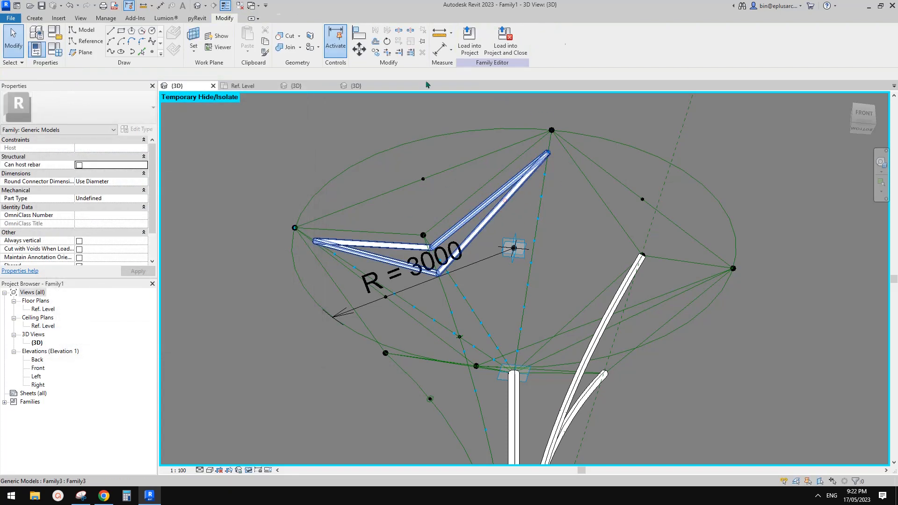
Step: Repeat the Family3 frame along the divided paths
left_click(504, 200)
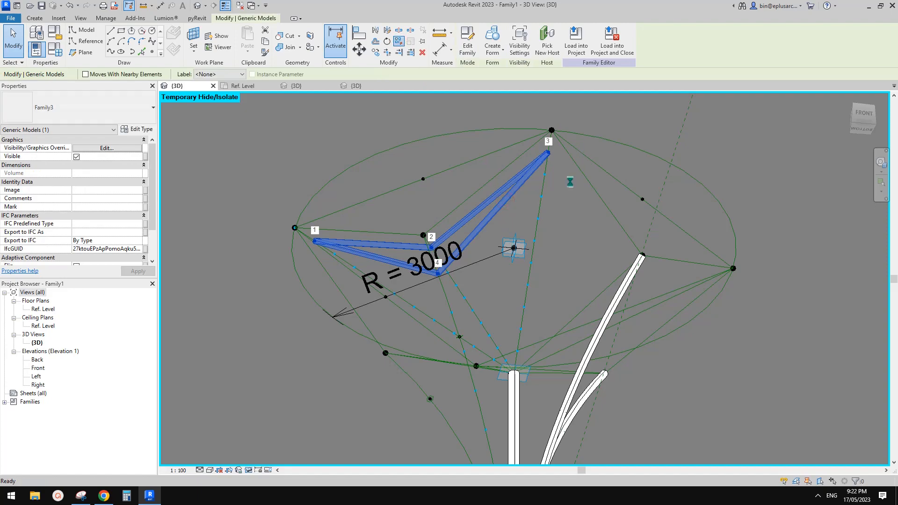
middle_click_drag(608, 210, 502, 273, "shift")
scroll(524, 266, "up", 4)
middle_click_drag(501, 274, 444, 309, "shift")
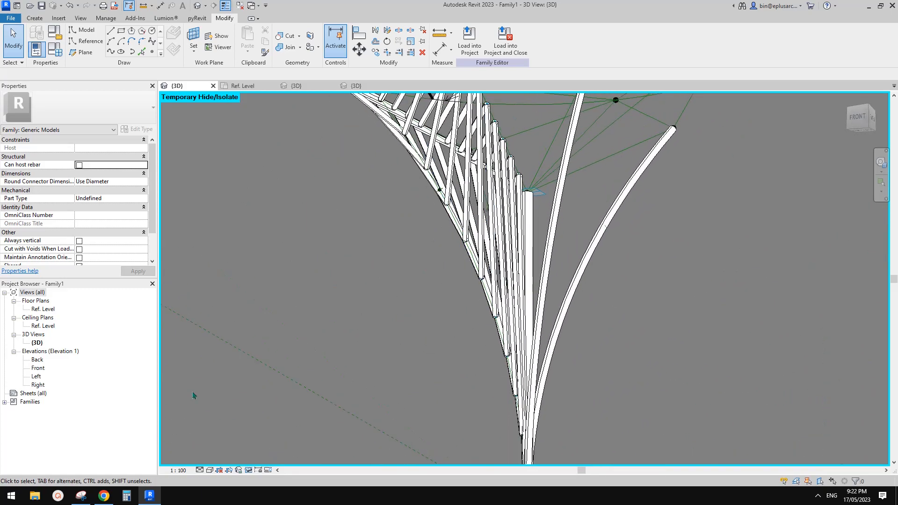
Step: Compare the repeated frames with the station photo in the Google Docs document in Chrome, and undo the repeat back in Revit
left_click(108, 495)
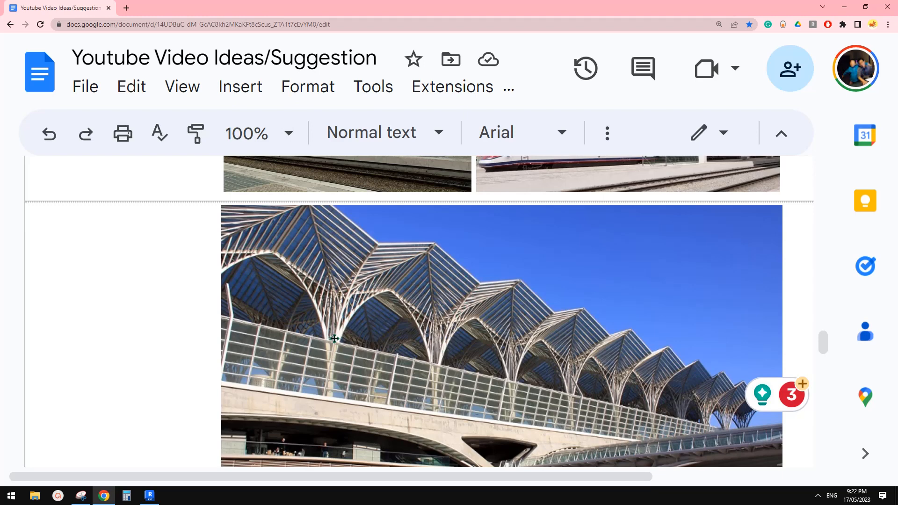
left_click(149, 495)
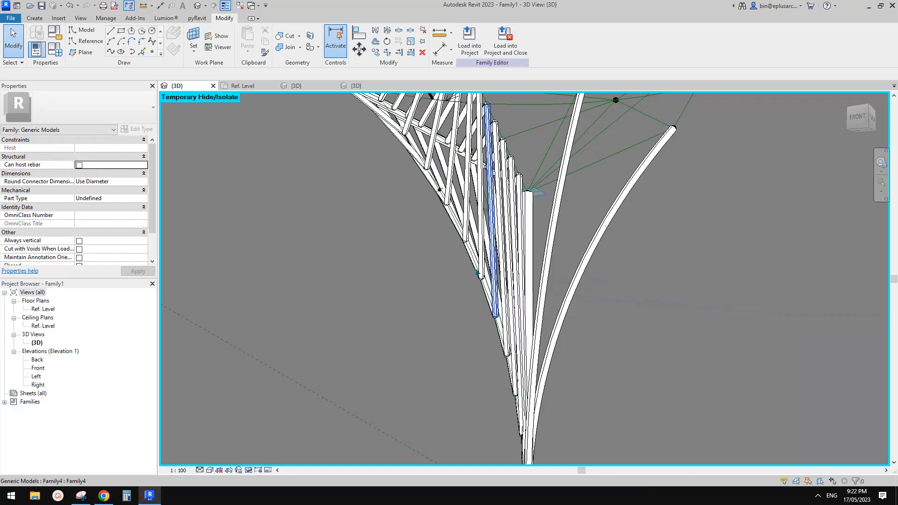
scroll(500, 314, "down", 3)
scroll(519, 266, "up", 5)
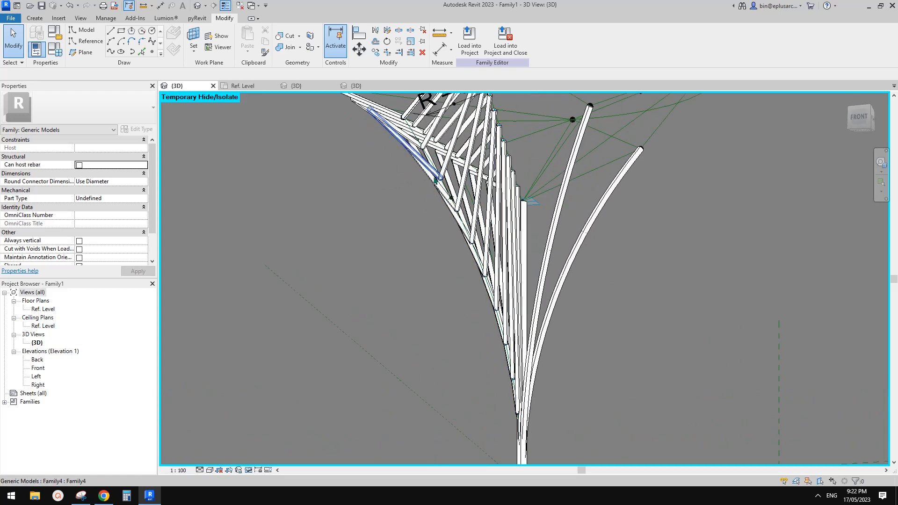
scroll(489, 305, "down", 3)
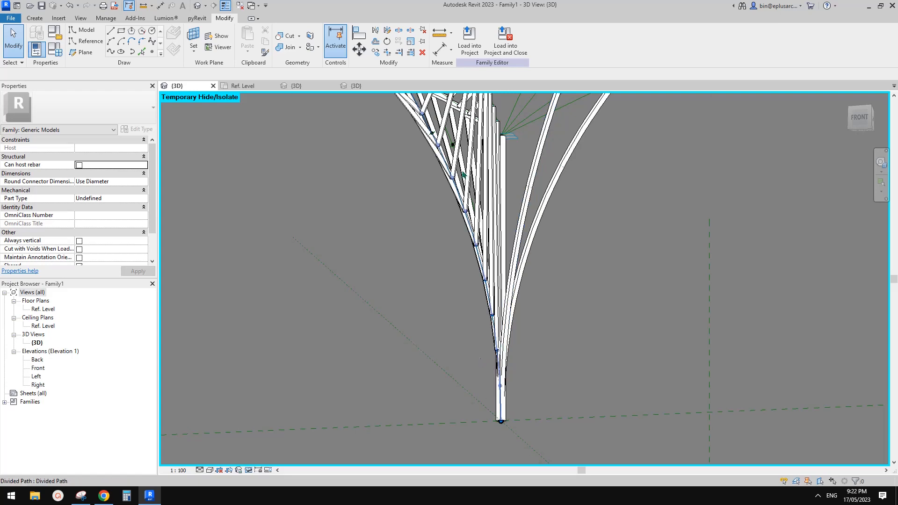
scroll(501, 201, "up", 3)
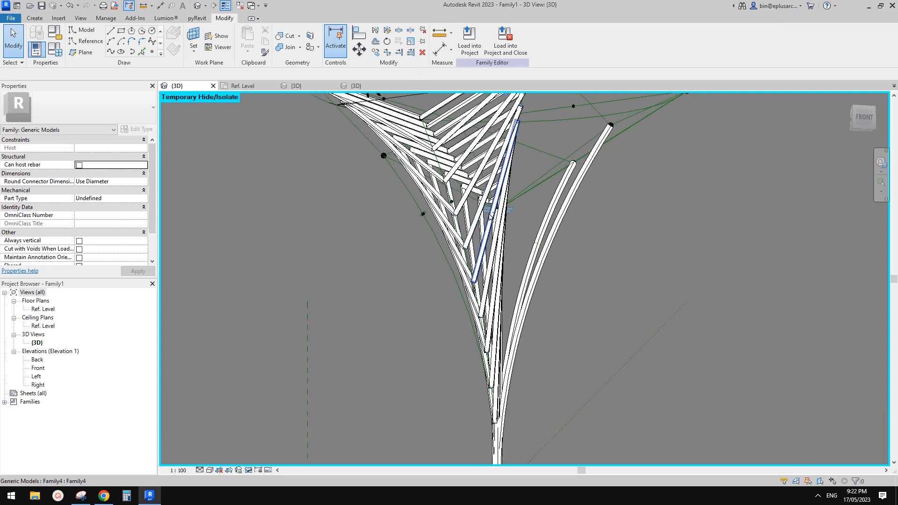
middle_click_drag(501, 206, 539, 216, "shift")
middle_click_drag(448, 185, 456, 189, "shift")
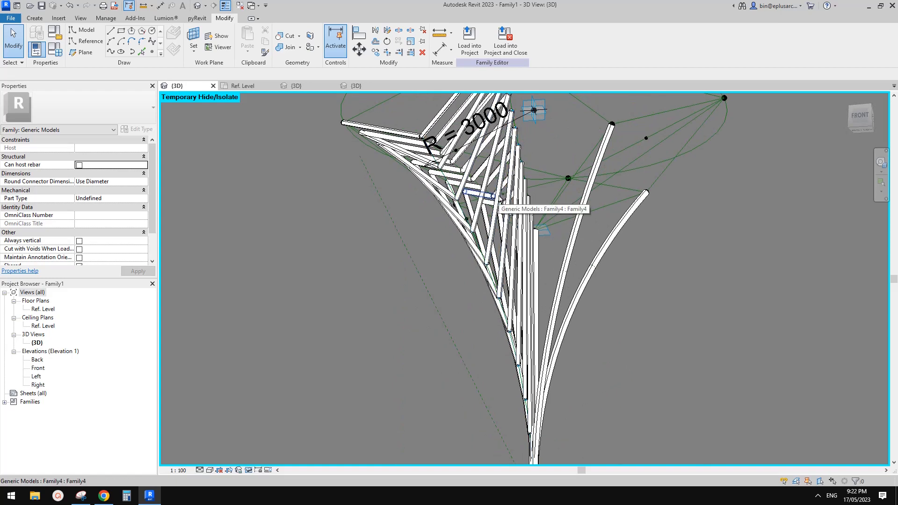
key("ctrl+z")
Step: Set the end indent of the curved divided path hosting the frame's point 4 to 3000
middle_click_drag(462, 306, 527, 275)
left_click(457, 235)
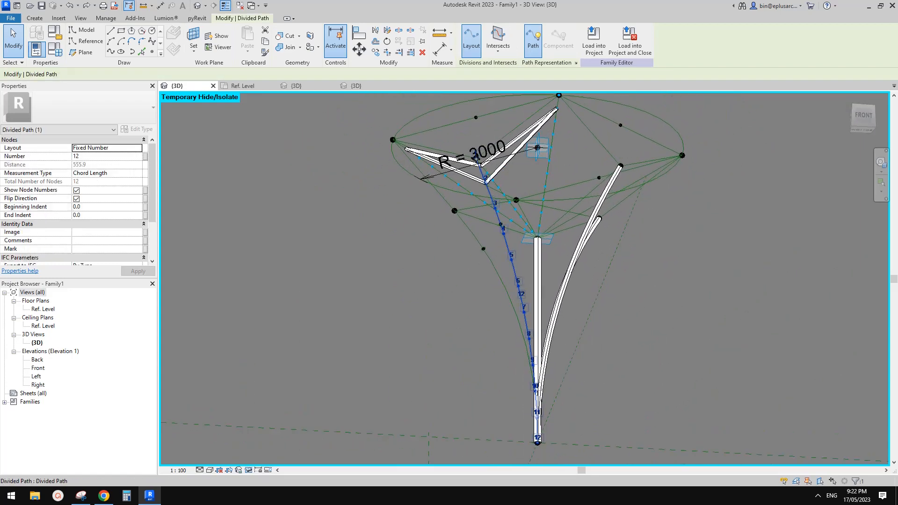
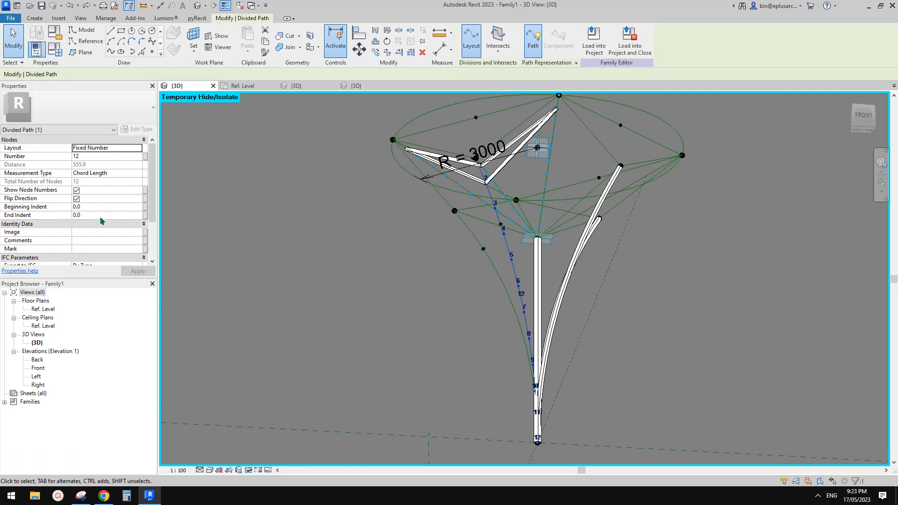
left_click(101, 216)
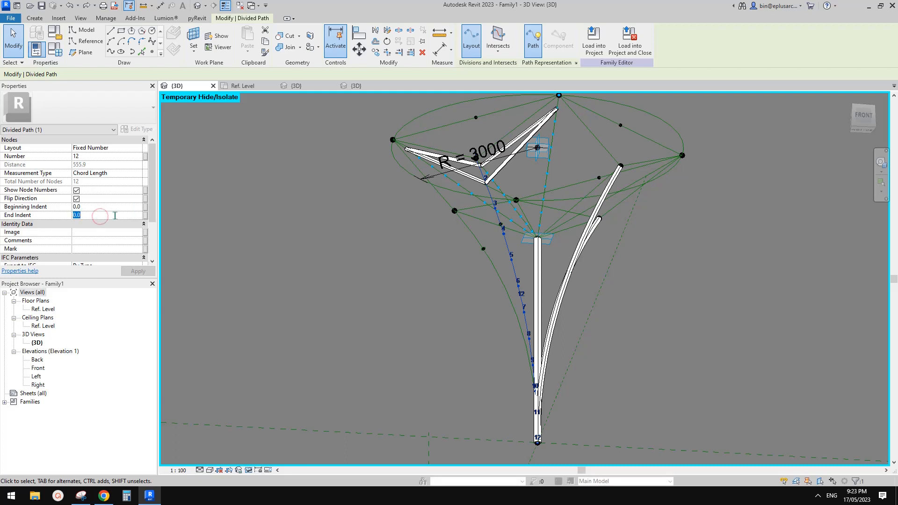
middle_click_drag(409, 257, 411, 257)
key("Escape")
left_click(496, 271)
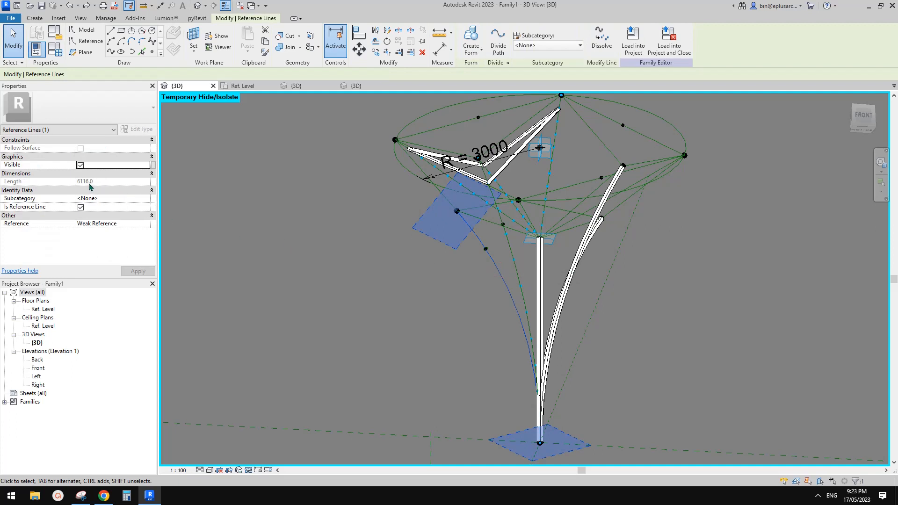
left_click(506, 236)
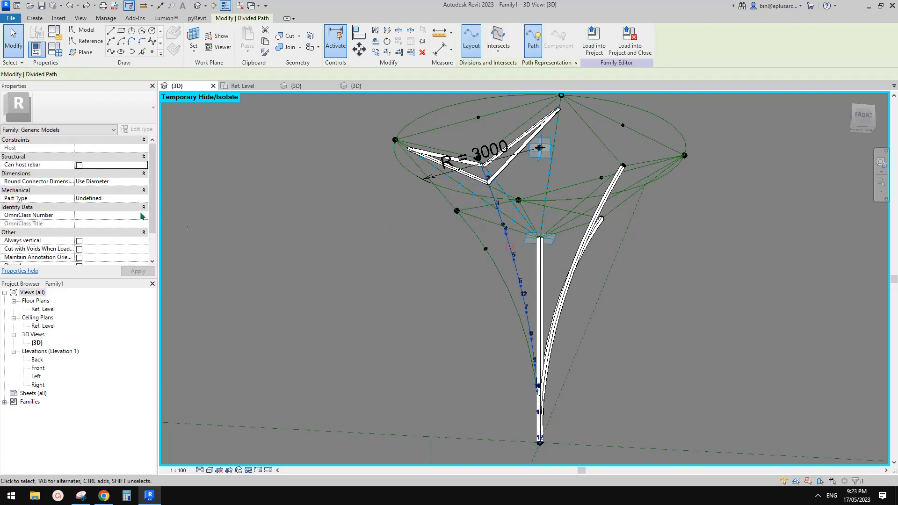
left_click(94, 215)
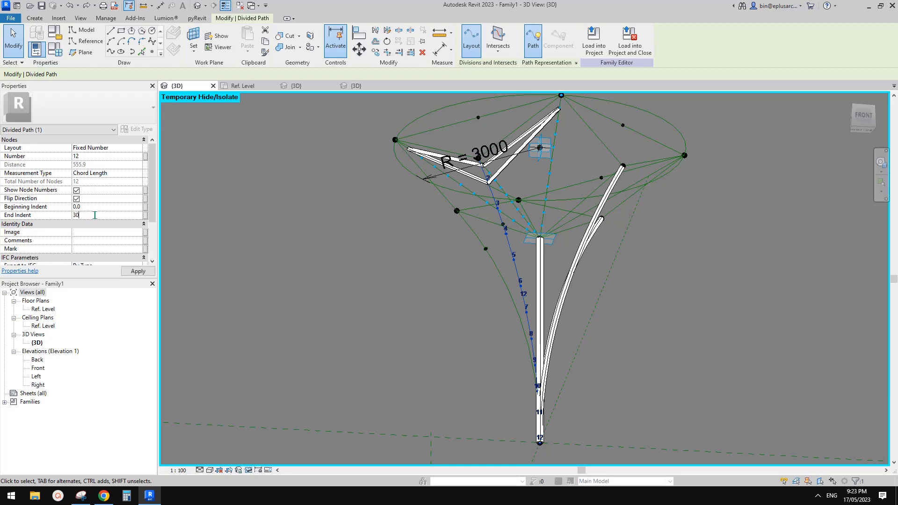
middle_click(360, 237)
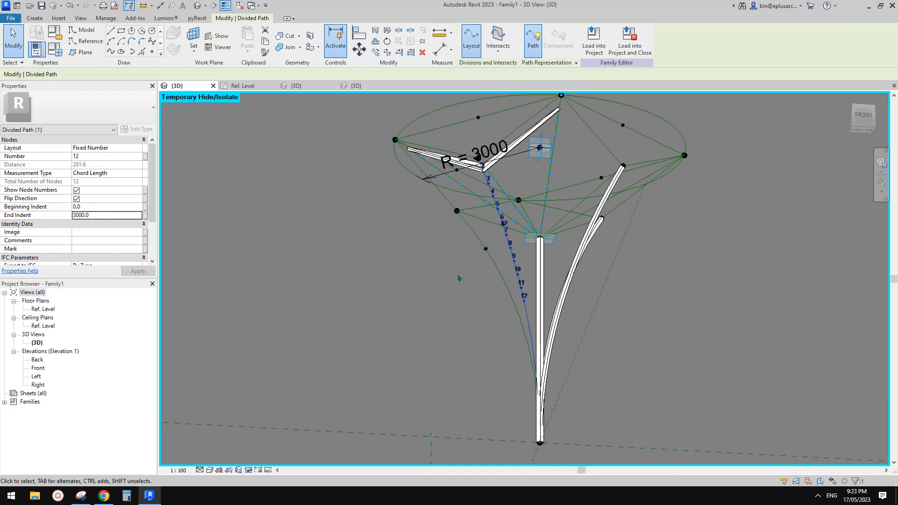
Step: Examine the spacing of the 12 nodes along the indented curved divided path
middle_click_drag(457, 278, 429, 332, "shift")
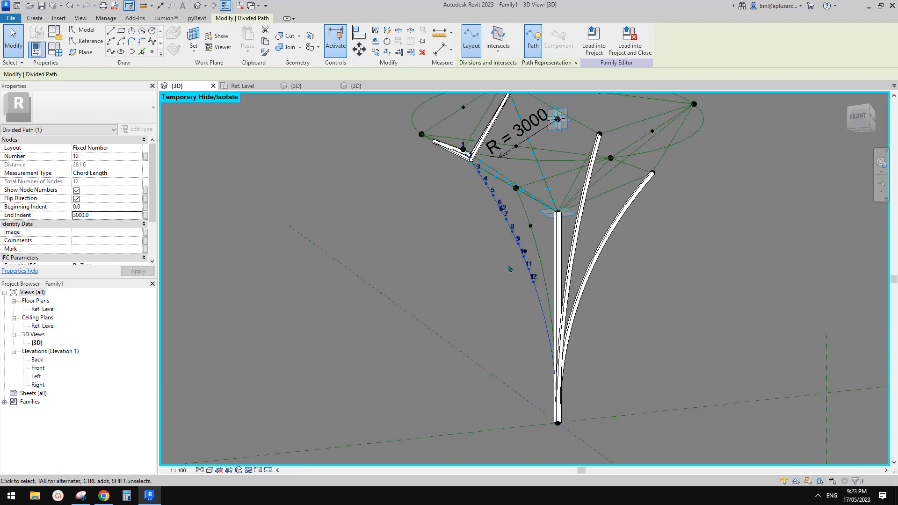
scroll(536, 284, "up", 2)
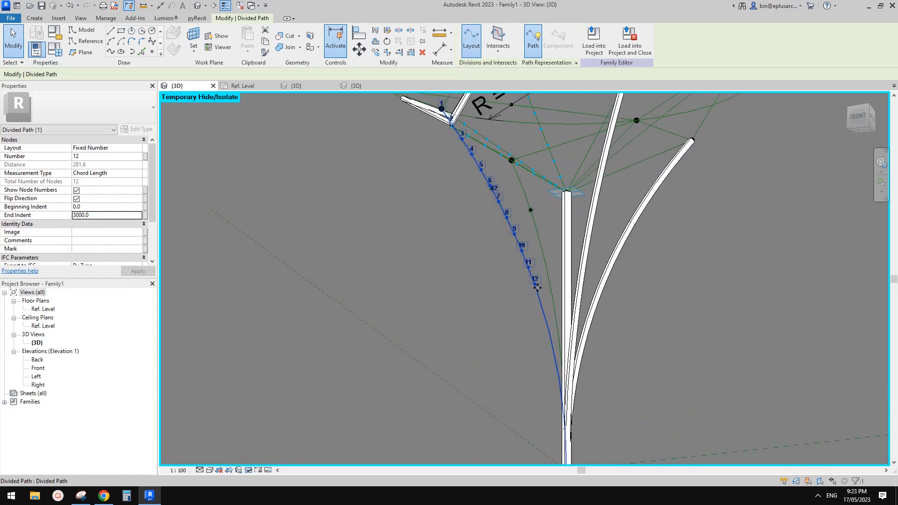
middle_click_drag(543, 284, 532, 248)
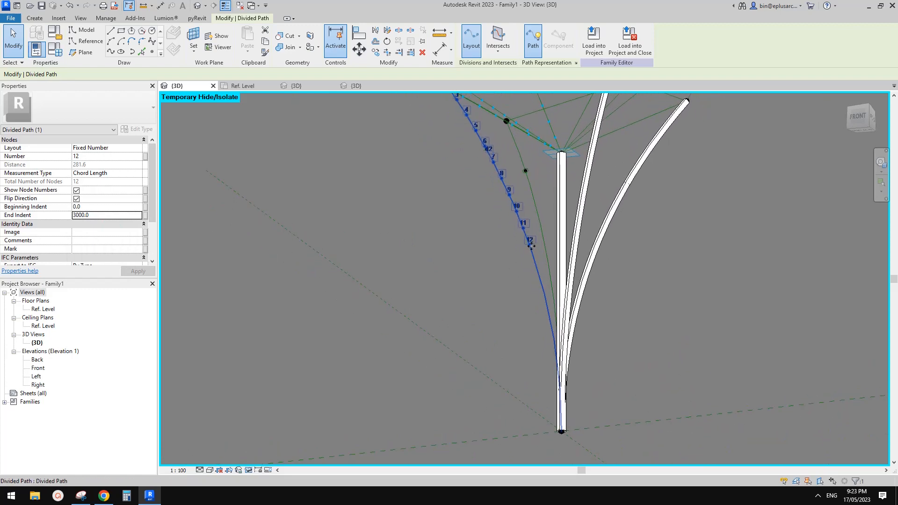
scroll(532, 246, "down", 2)
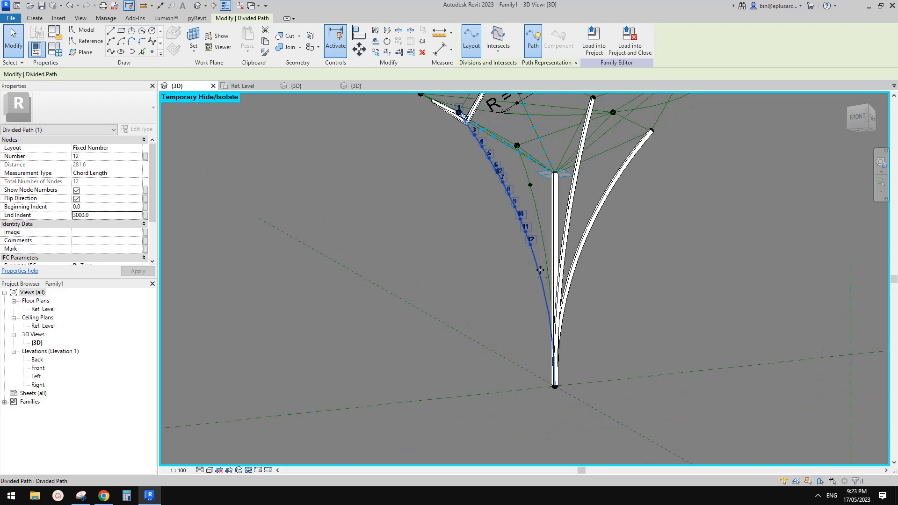
middle_click_drag(502, 243, 509, 321)
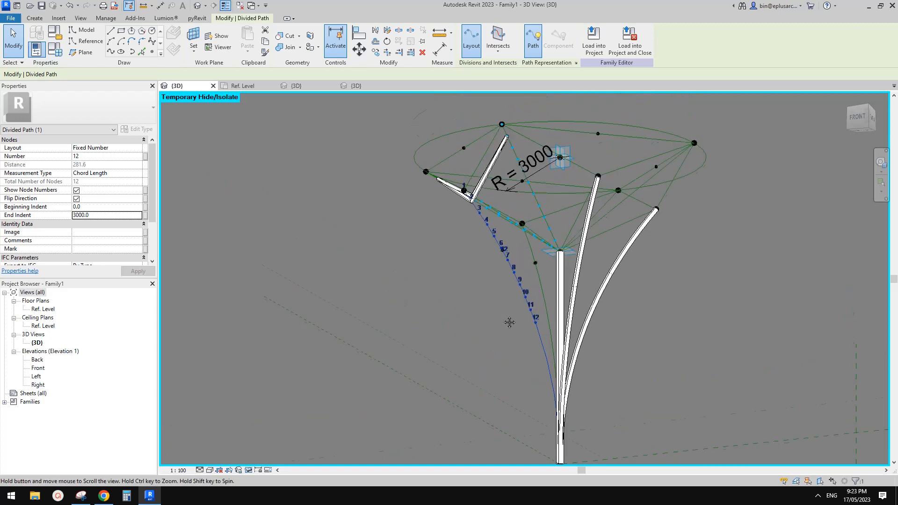
left_click(509, 321)
Step: Set the diameter D to 50 in the type properties of the nested Family4 tube in the frame
mouse_move(467, 206)
middle_mouse_down("shift")
mouse_move(495, 199)
mouse_move(542, 226)
mouse_move(505, 190)
mouse_move(458, 215)
mouse_move(481, 195)
middle_mouse_up("shift")
scroll(496, 198, "up", 2)
left_click(494, 195)
scroll(481, 195, "up", 1)
key("Escape")
key("Tab")
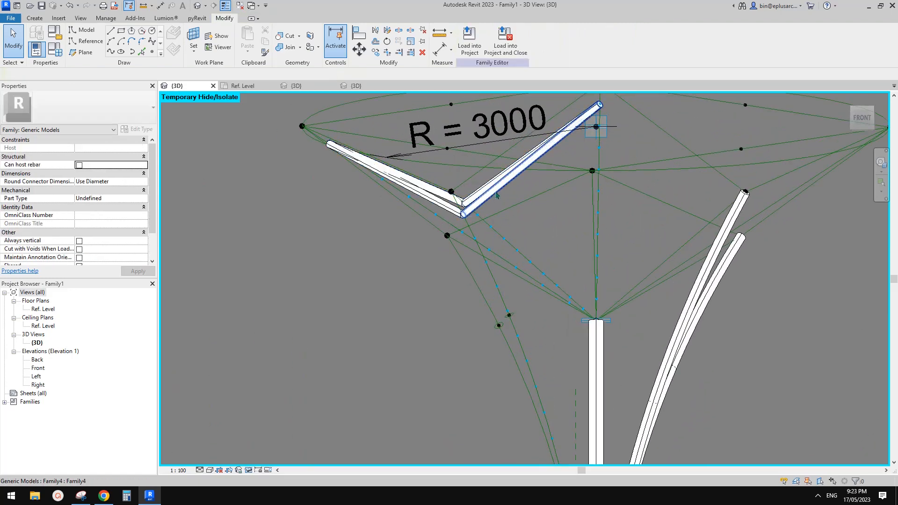
left_click(495, 191)
left_click(144, 134)
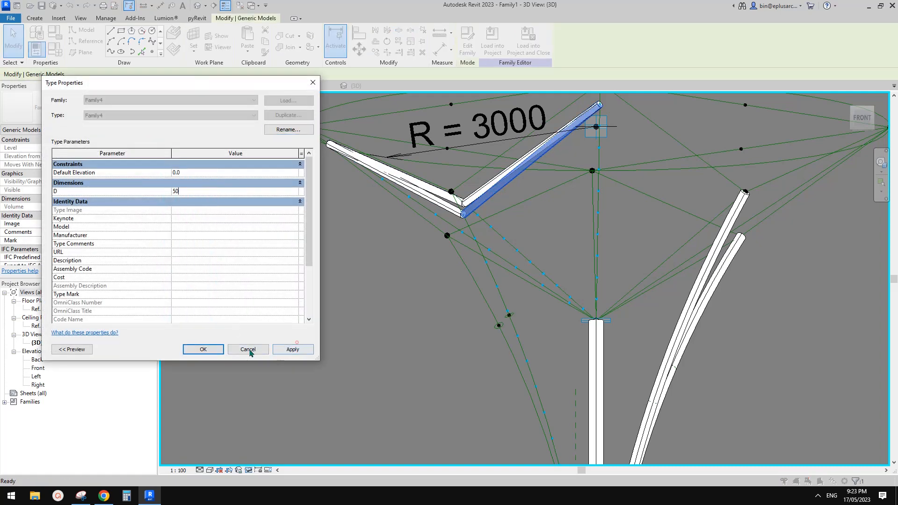
left_click(413, 299)
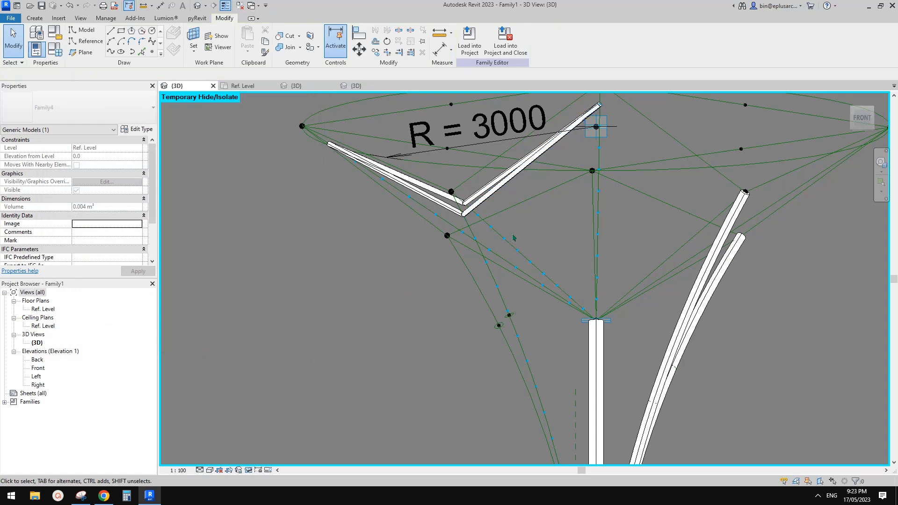
Step: Repeat the frame along the divided paths, compare it with the station photo in the Google Docs document in Chrome, and return to Revit
left_click(493, 193)
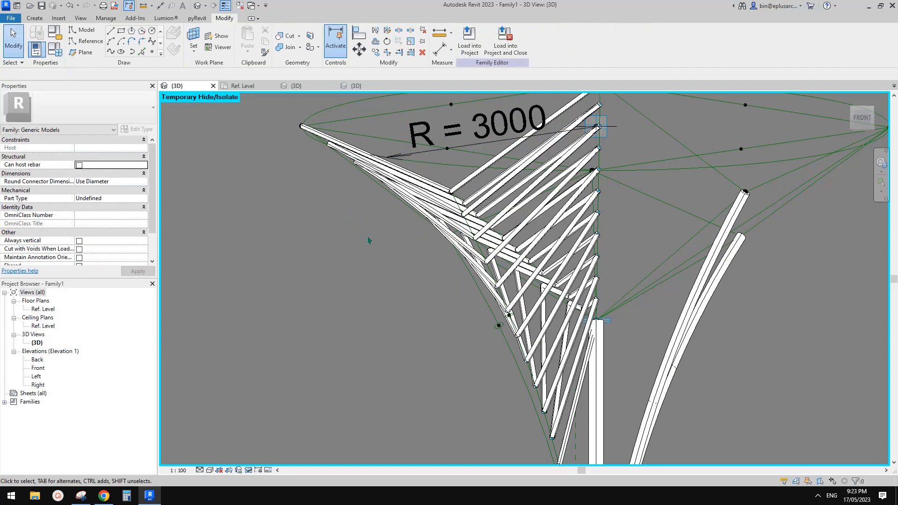
scroll(377, 243, "down", 4)
middle_click_drag(423, 241, 372, 248, "shift")
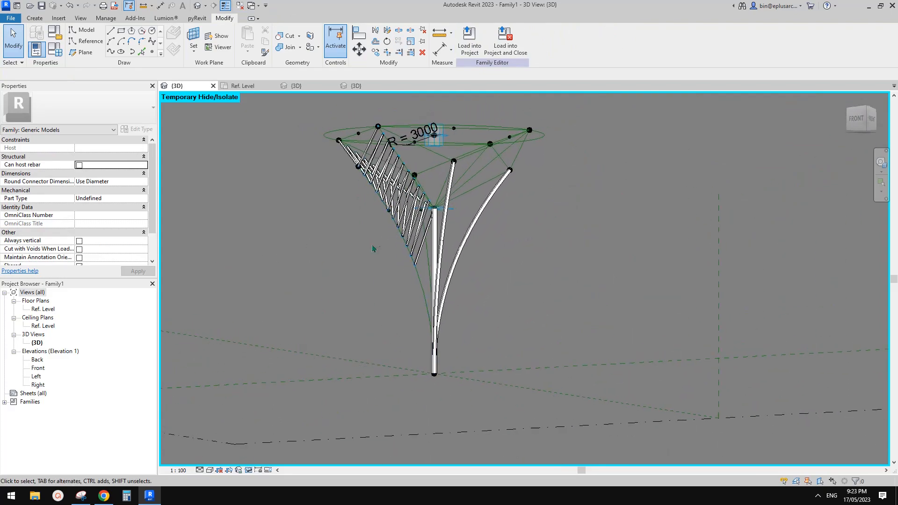
middle_click_drag(451, 258, 496, 281, "shift")
left_click(107, 497)
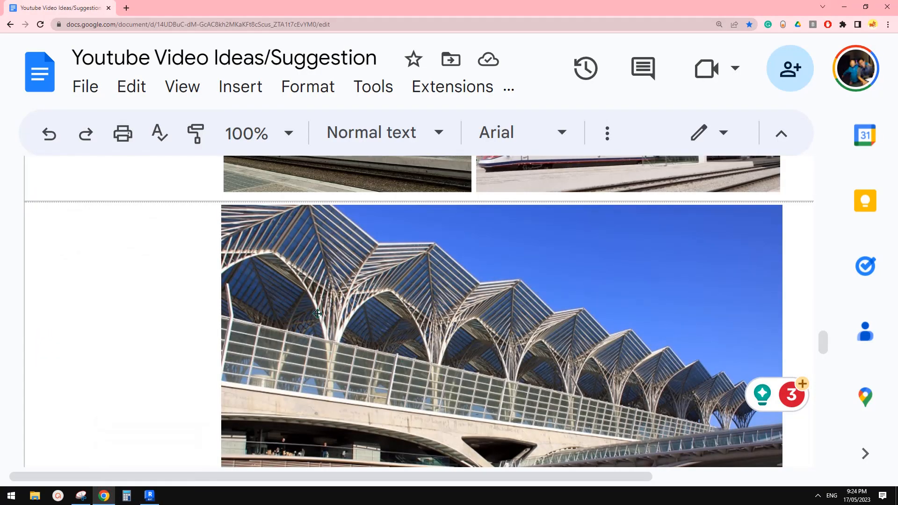
left_click(154, 501)
Step: Reset the temporary hide and examine the curved legs where they converge at the column's base
middle_click_drag(481, 320, 455, 317, "shift")
left_click(457, 297)
scroll(473, 278, "up", 4)
scroll(452, 297, "down", 1)
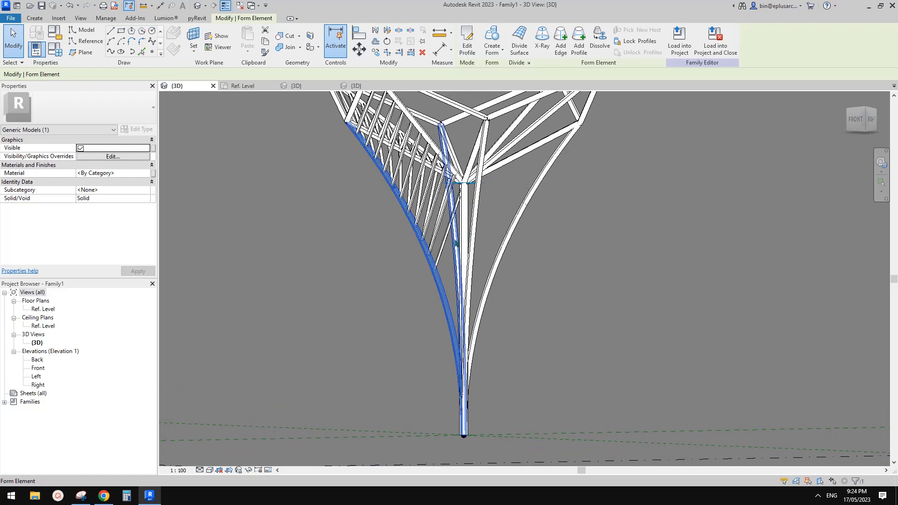
middle_click_drag(456, 287, 483, 307, "shift")
scroll(458, 290, "down", 1)
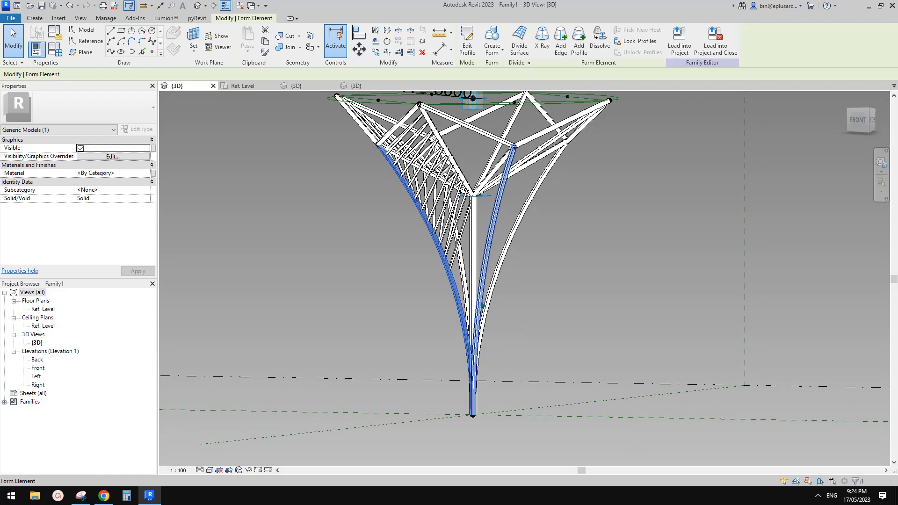
scroll(482, 305, "down", 1)
scroll(517, 304, "down", 1)
middle_click_drag(517, 304, 455, 301, "shift")
scroll(505, 315, "up", 3)
Step: Temporarily hide the vertical Family2 tube and delete the outer curved leg form beside it
left_click(483, 230)
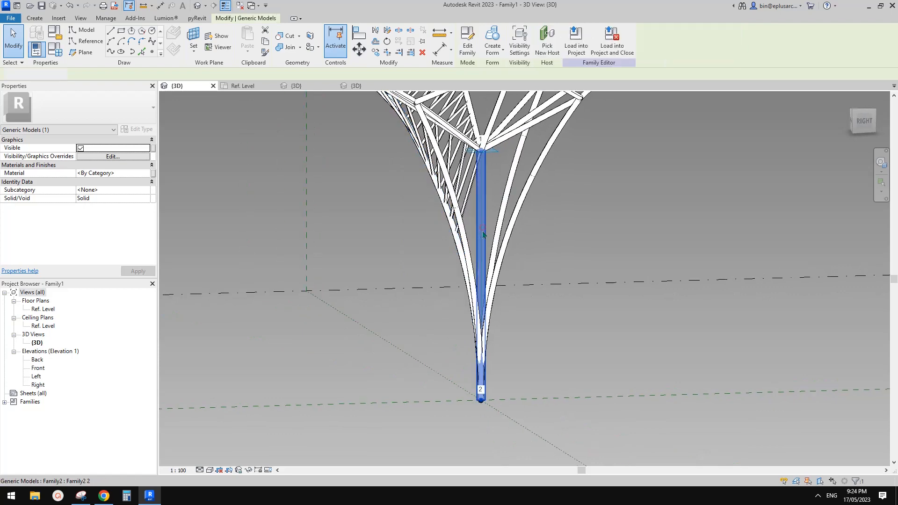
key("h")
key("h")
left_click(493, 255)
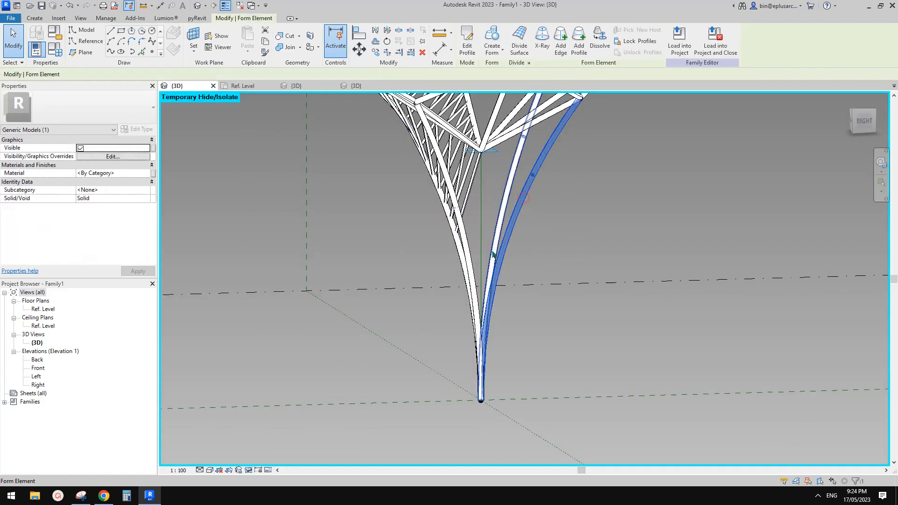
key("Delete")
Step: Temporarily hide the three remaining curved leg forms so only their reference curves show near the column's base
middle_click_drag(526, 283, 479, 386, "shift")
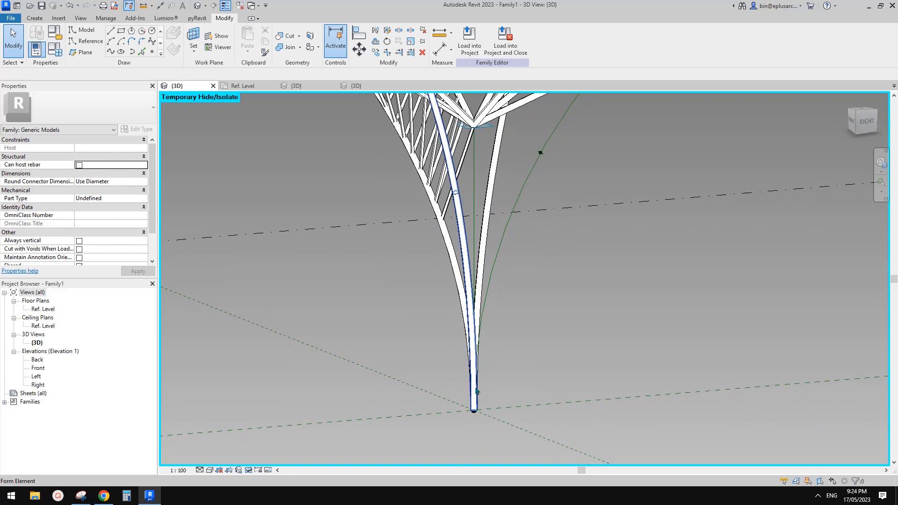
left_click(476, 385)
key("h")
key("h")
left_click(484, 249)
key("h")
key("h")
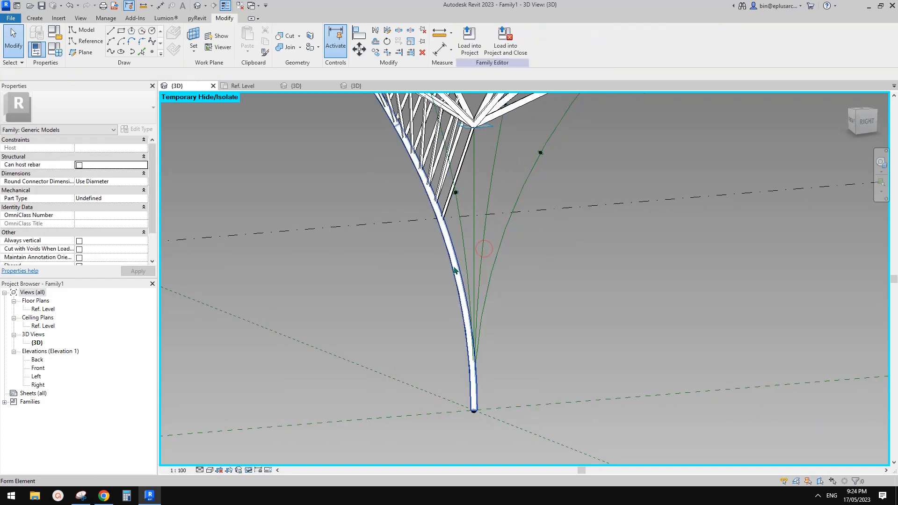
left_click(453, 270)
key("h")
key("h")
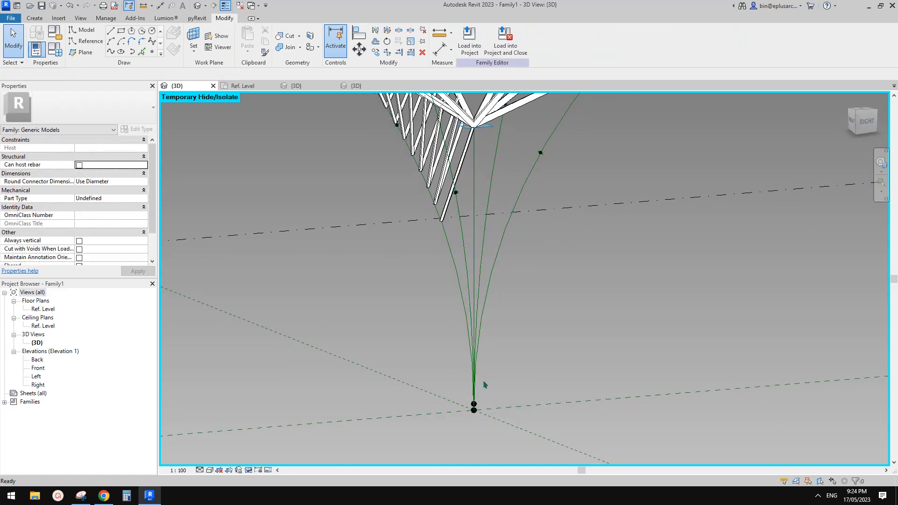
Step: Place a reference point on the vertical reference line, between the column's base and the lower hub of the canopy
left_click(474, 406)
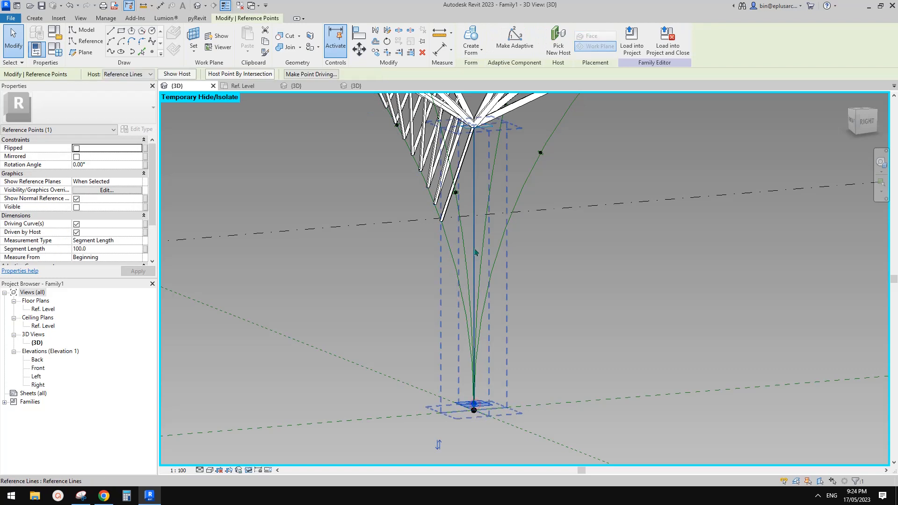
left_click(151, 52)
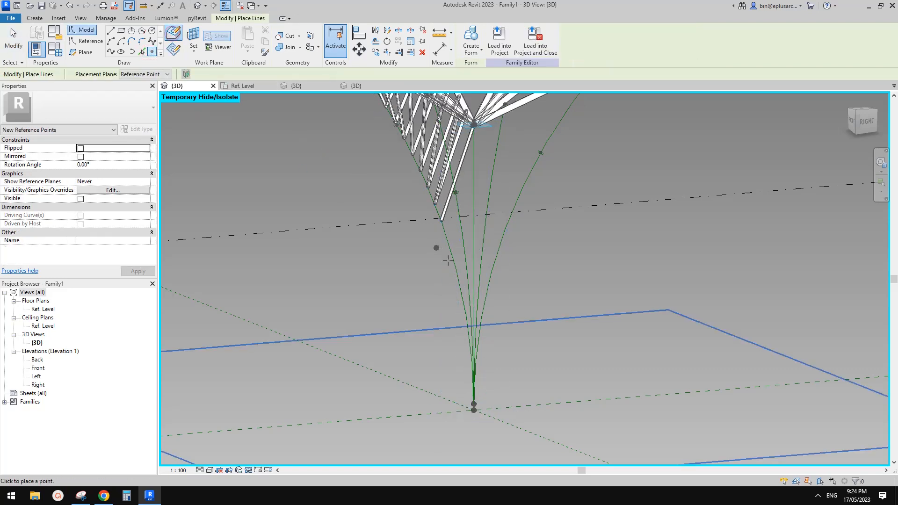
left_click(476, 307)
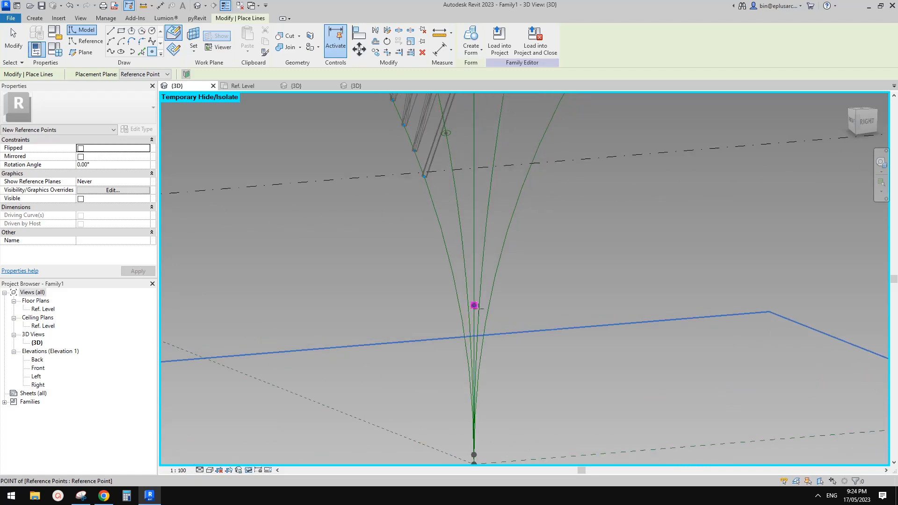
key("Escape")
key("Escape")
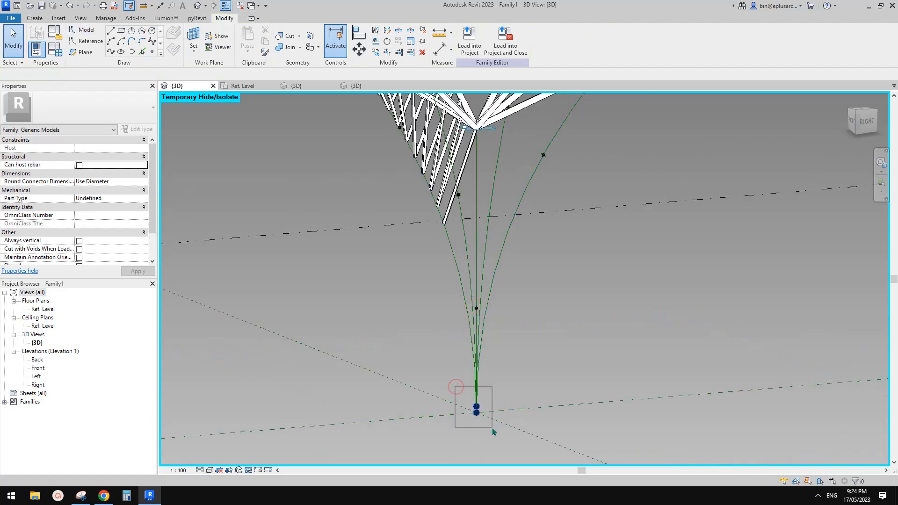
Step: Create a spline through the two base points, the new point on the vertical line and the canopy's outer corner point
left_click_drag(448, 297, 491, 324, "ctrl")
scroll(491, 324, "down", 2)
middle_click_drag(492, 322, 473, 378)
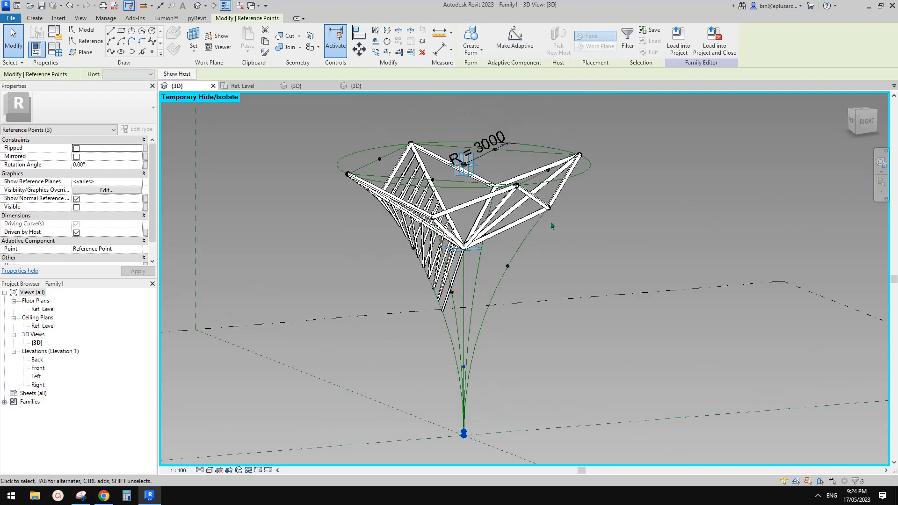
middle_click_drag(553, 225, 536, 230, "shift")
scroll(536, 229, "up", 4)
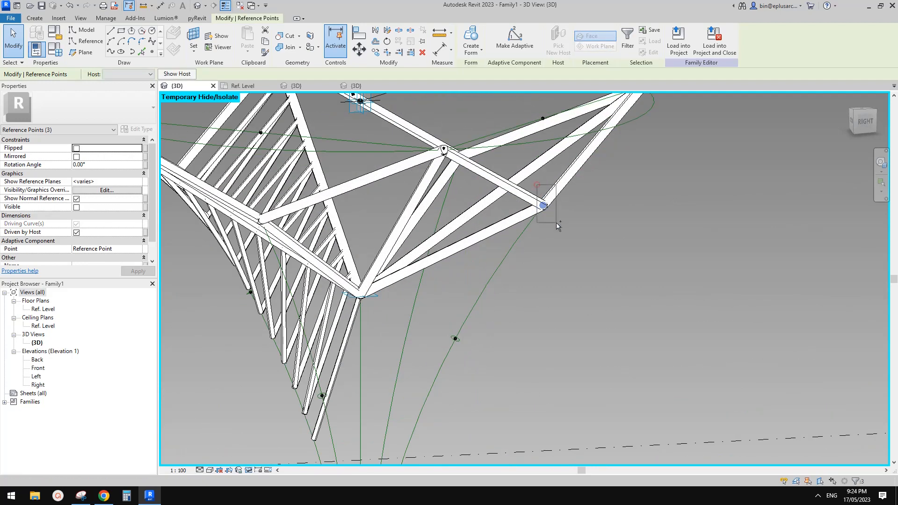
left_click_drag(537, 184, 556, 223, "ctrl")
scroll(546, 209, "down", 1)
middle_click_drag(508, 281, 527, 217)
scroll(501, 263, "down", 1)
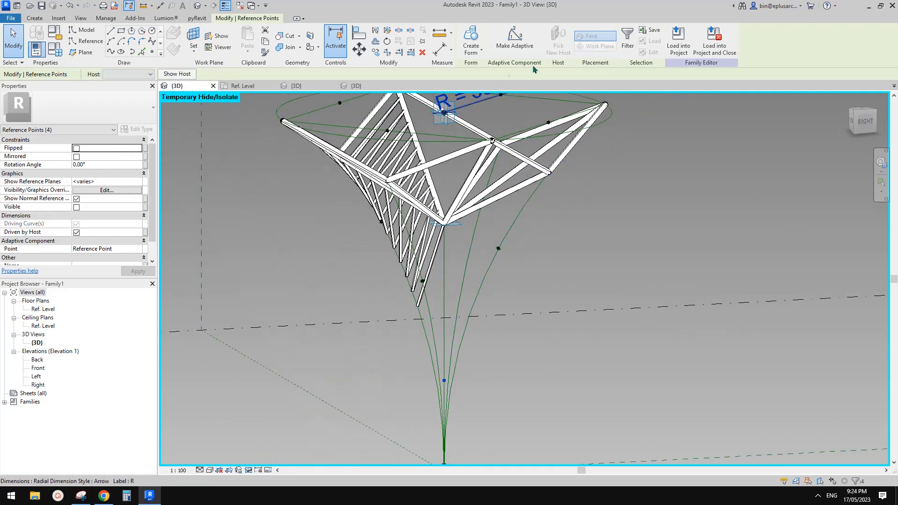
left_click(627, 37)
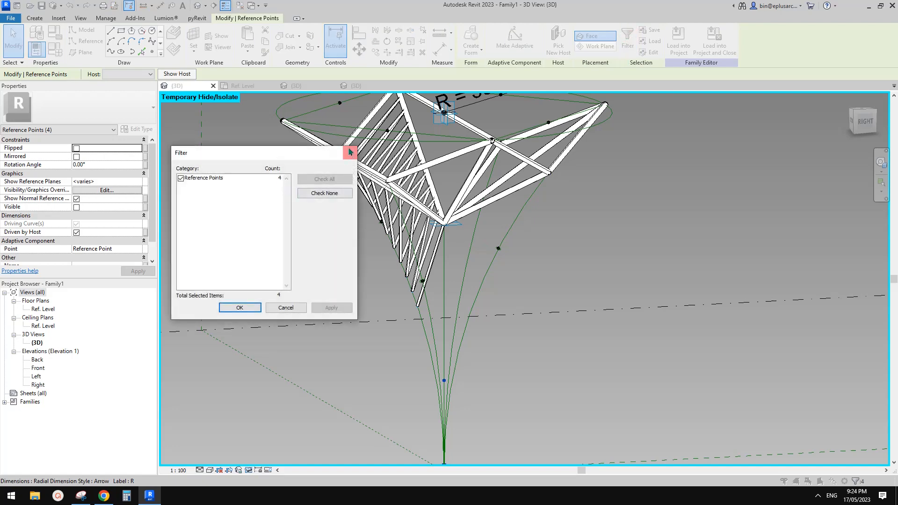
left_click(349, 152)
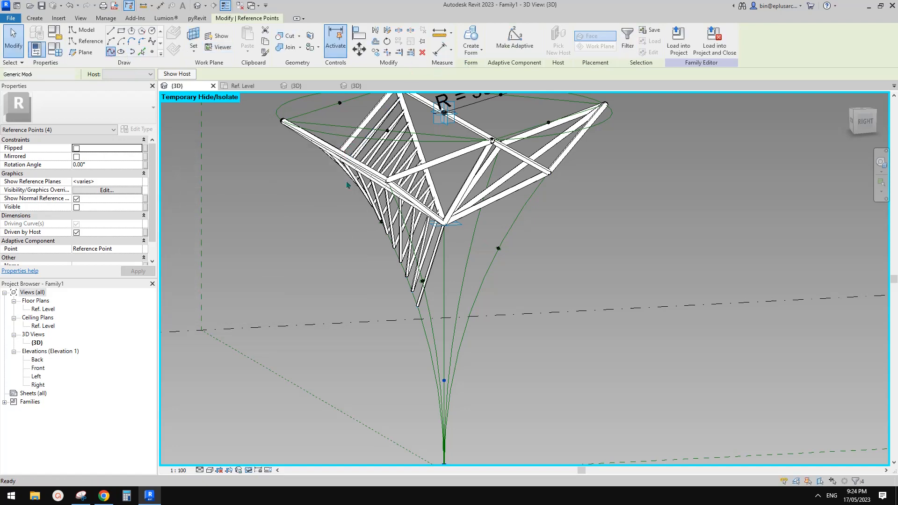
left_click(467, 263)
Step: Lower the spline's intermediate reference point along the vertical line to a normalized curve parameter of about 0.254
scroll(483, 291, "down", 1)
mouse_move(483, 291)
middle_mouse_down()
mouse_move(511, 206)
mouse_move(598, 147)
mouse_move(582, 154)
mouse_move(490, 282)
middle_mouse_up()
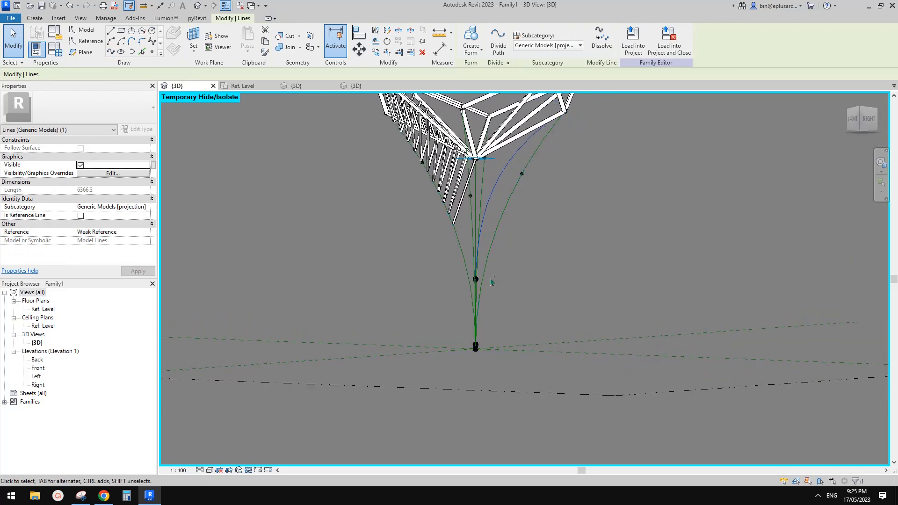
scroll(491, 282, "up", 2)
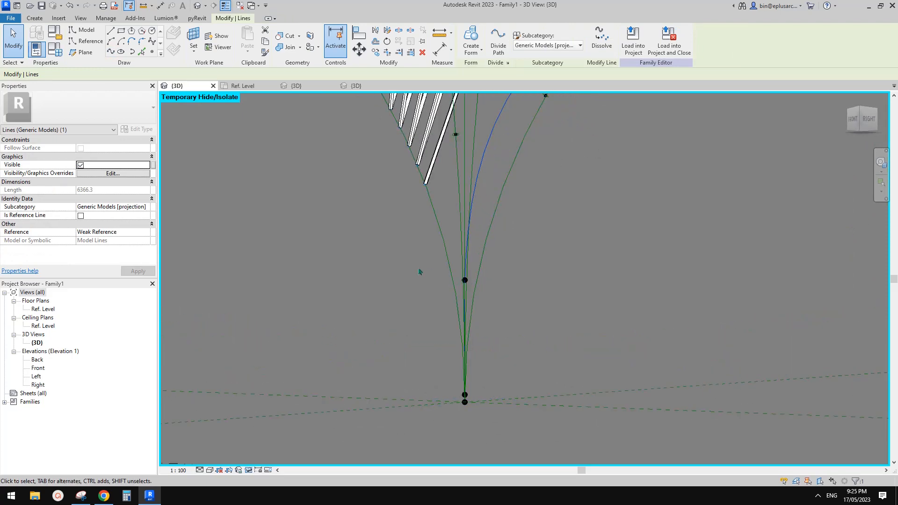
left_click(465, 280)
left_click_drag(465, 281, 465, 299)
scroll(474, 289, "down", 2)
middle_click_drag(495, 265, 474, 301, "shift")
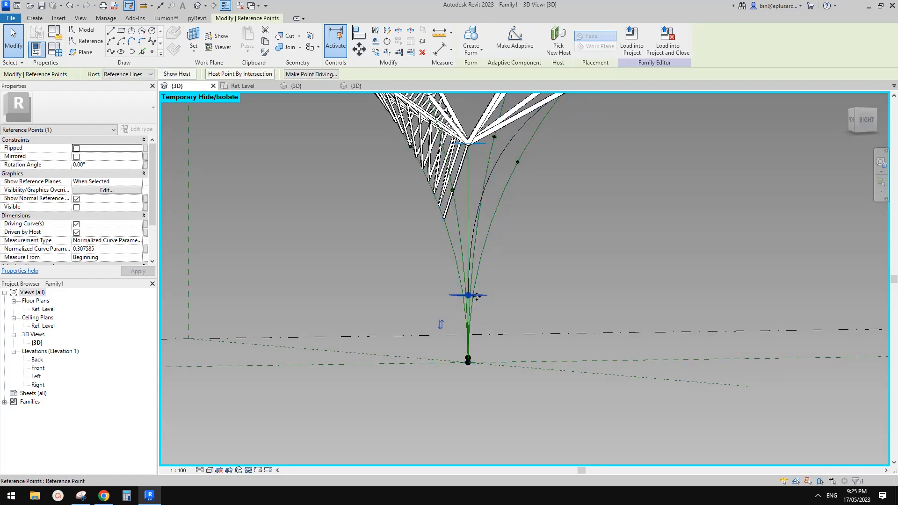
left_click_drag(477, 307, 478, 308)
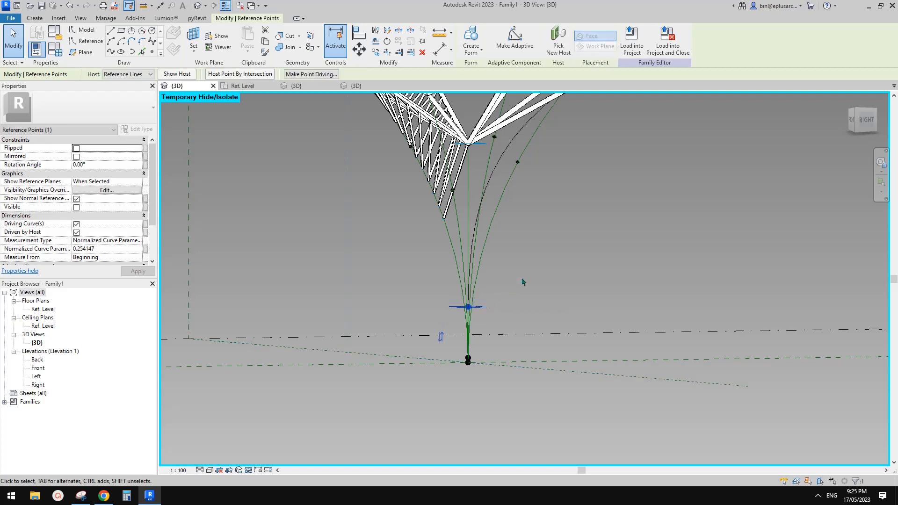
Step: Convert the new spline from a model line into a reference line
middle_click_drag(523, 281, 550, 254, "shift")
left_click(496, 163)
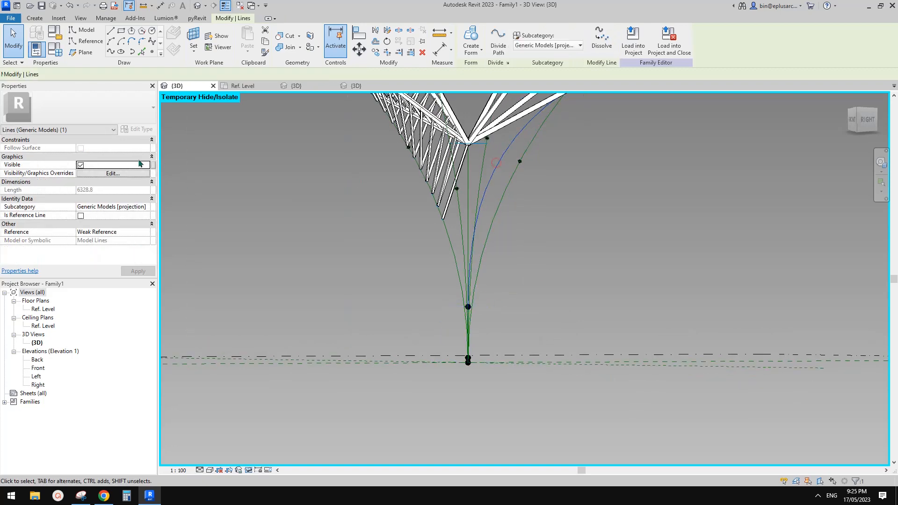
left_click(81, 216)
left_click(536, 181)
Step: Copy the reference point with its circular profile from the outer curve to a spot between it and the new spline
scroll(520, 161, "up", 4)
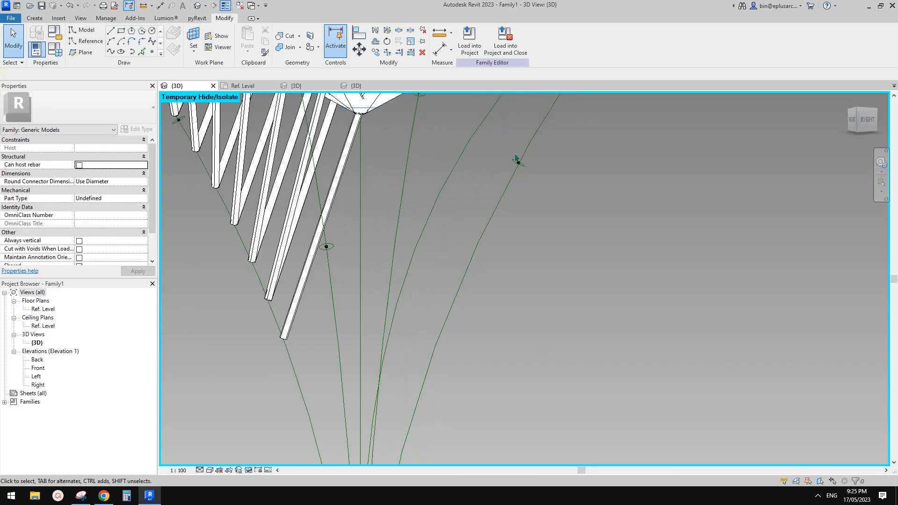
left_click(516, 162)
key("c")
key("o")
left_click(525, 173)
left_click(488, 187)
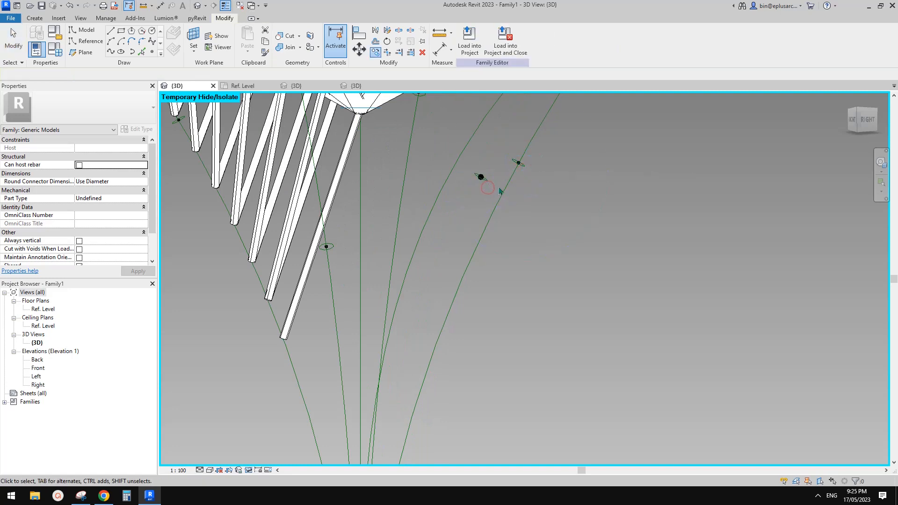
middle_click_drag(501, 185, 472, 192, "shift")
scroll(471, 188, "up", 2)
key("Escape")
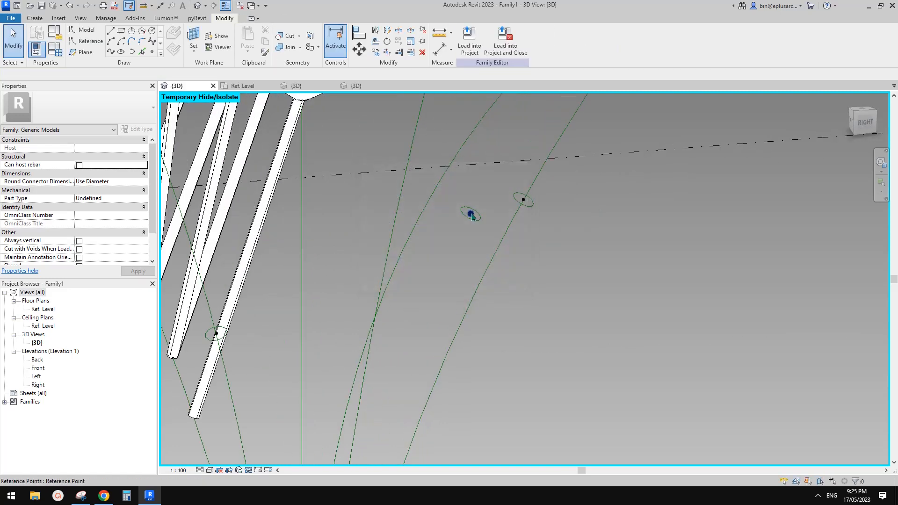
Step: Rehost the copied reference point with its circular profile onto the new spline
left_click(470, 215)
left_click(558, 41)
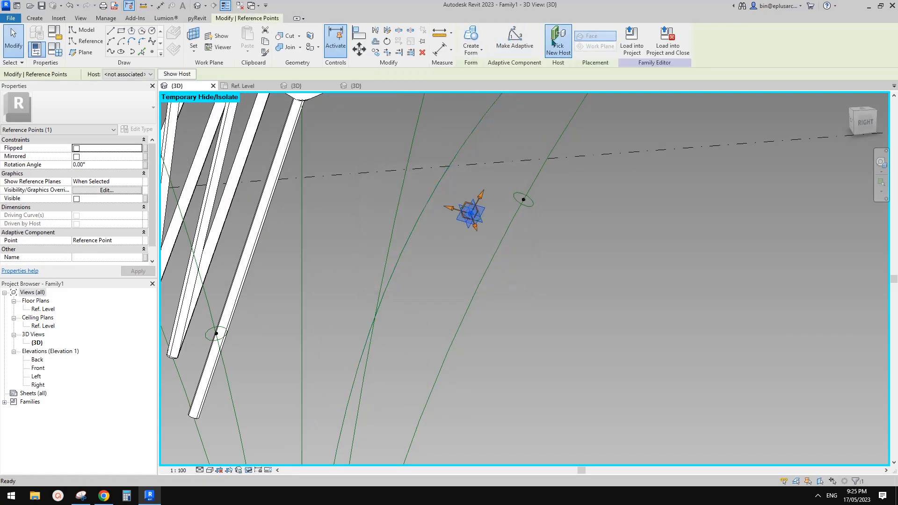
left_click(455, 159)
Step: Create a solid form by sweeping the circular profile along the new spline, and reset the temporary hide/isolate
left_click(451, 152)
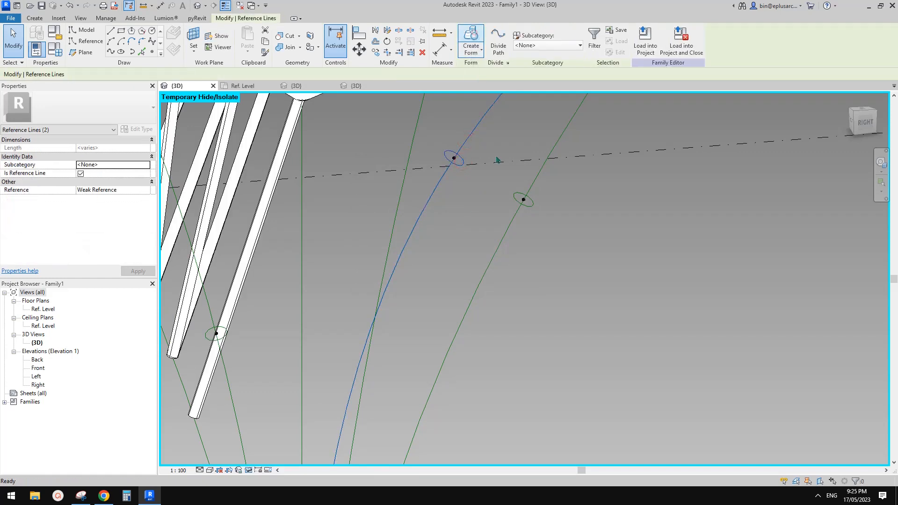
scroll(451, 169, "down", 3)
middle_click_drag(451, 186, 525, 189)
key("r")
scroll(509, 206, "down", 3)
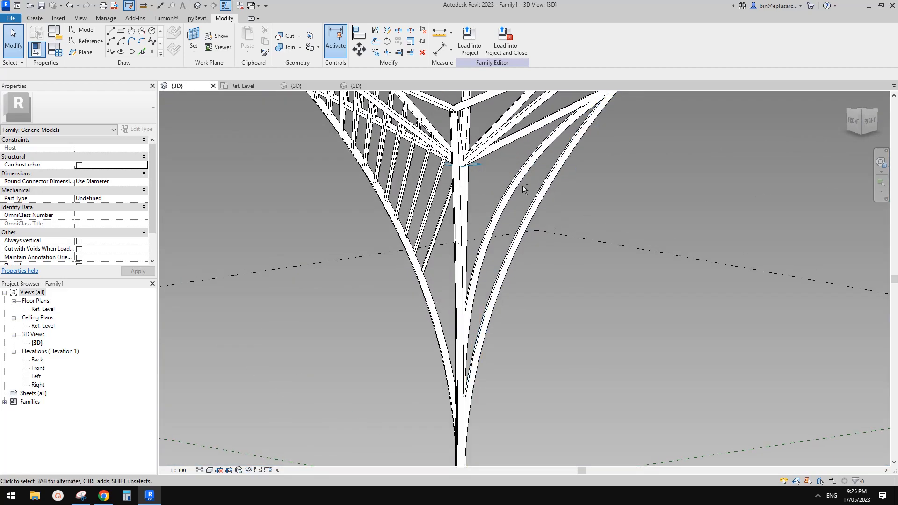
Step: Inspect the two swept curved legs from several sides and review the family's dimension parameters without changing them
left_click(526, 167)
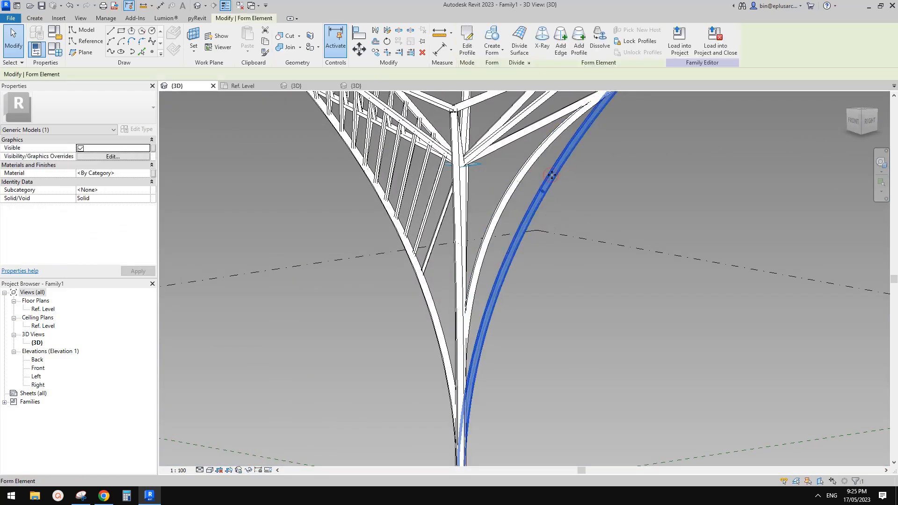
scroll(552, 175, "down", 2)
middle_click_drag(552, 175, 528, 213, "shift")
middle_click_drag(560, 278, 552, 257, "shift")
left_click(59, 54)
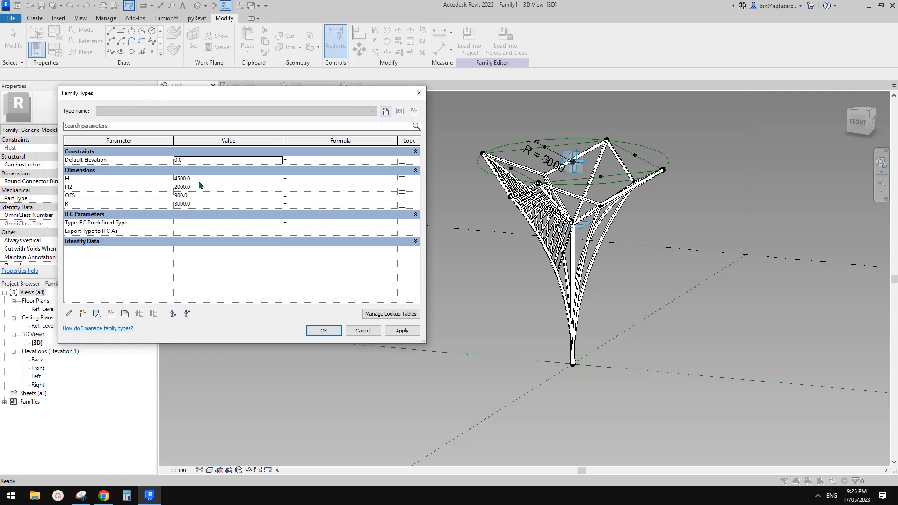
key("Escape")
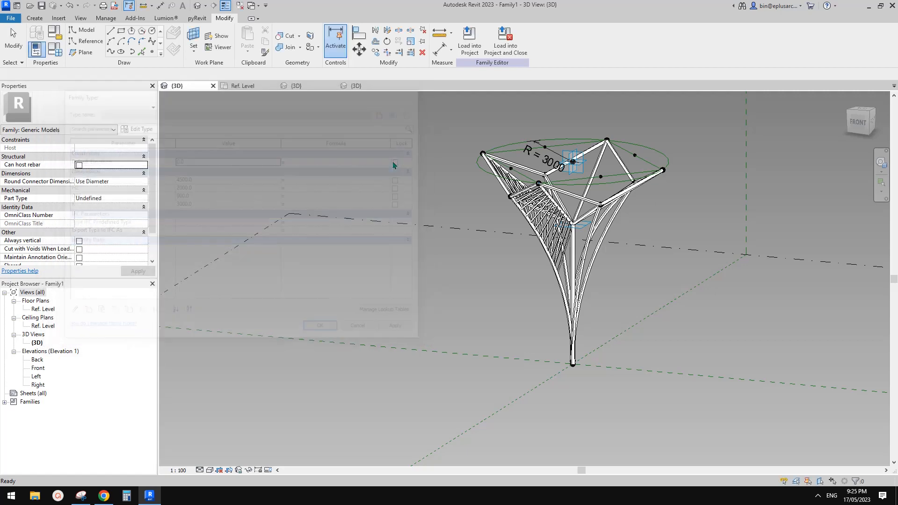
middle_click_drag(392, 167, 400, 234, "shift")
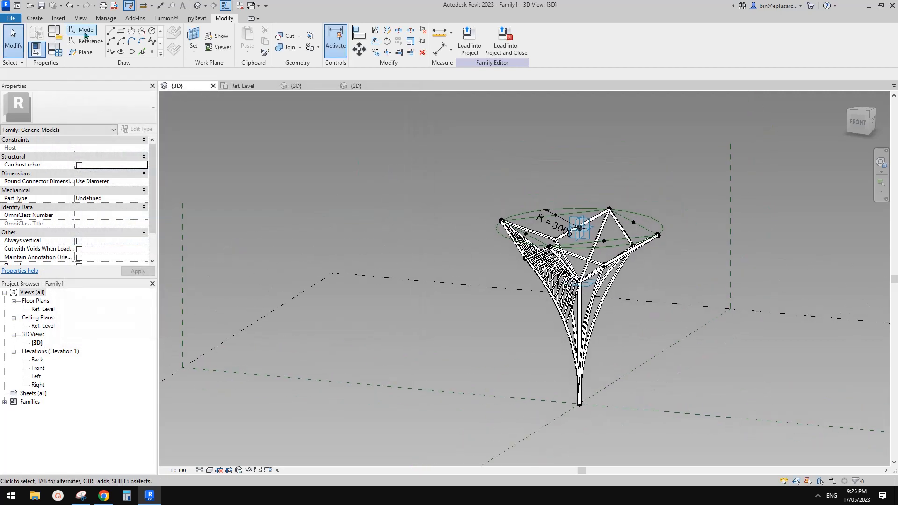
Step: Set the family parameters H to 7000 and H2 to 3000, applying each to the model
left_click(55, 49)
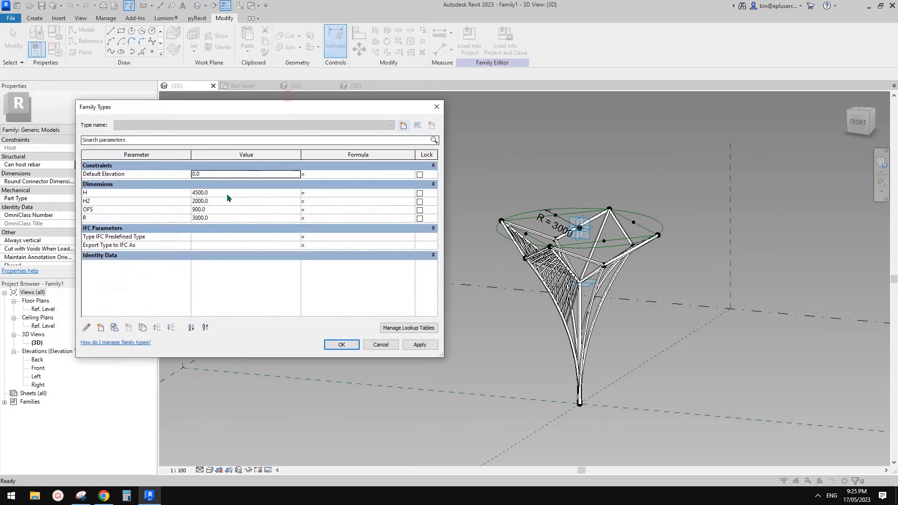
left_click(229, 192)
type("70")
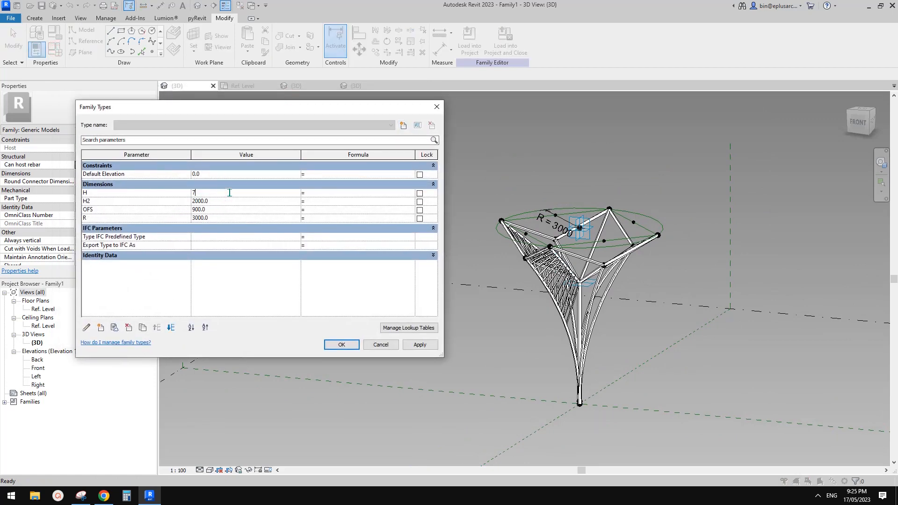
left_click(420, 344)
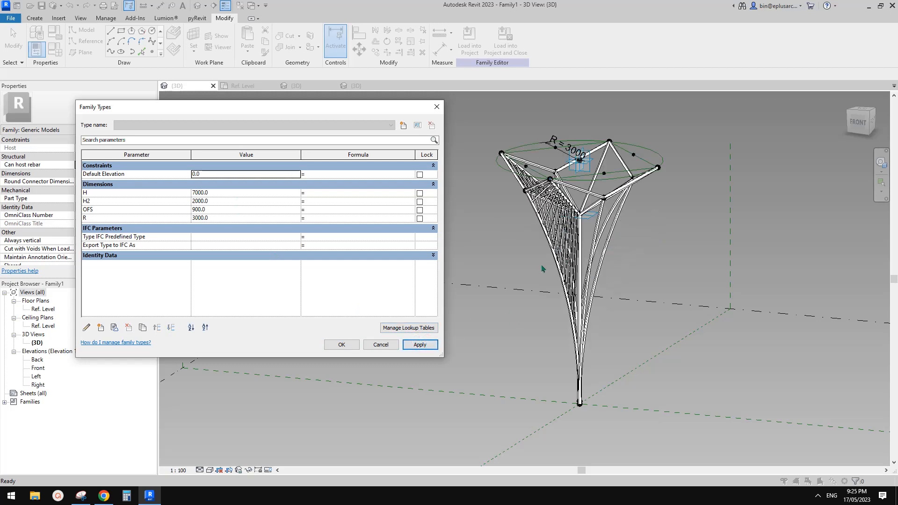
left_click(215, 202)
type("3")
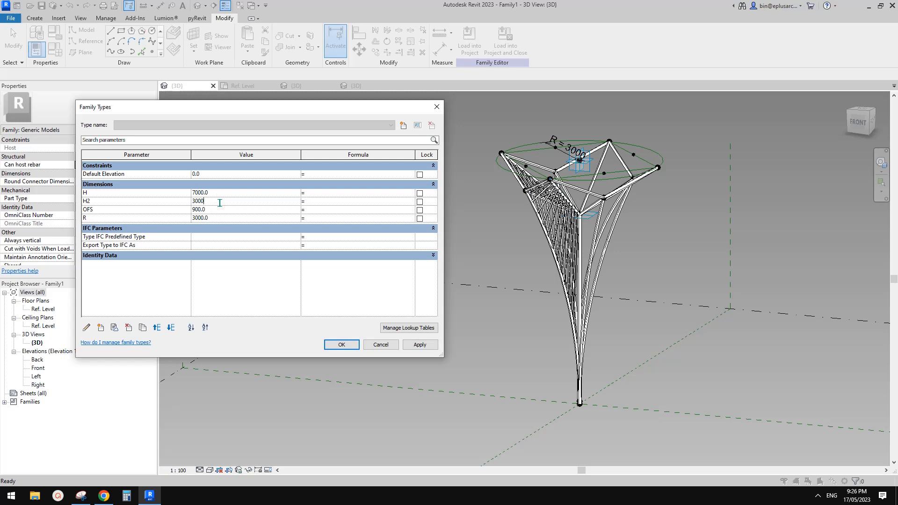
left_click(420, 344)
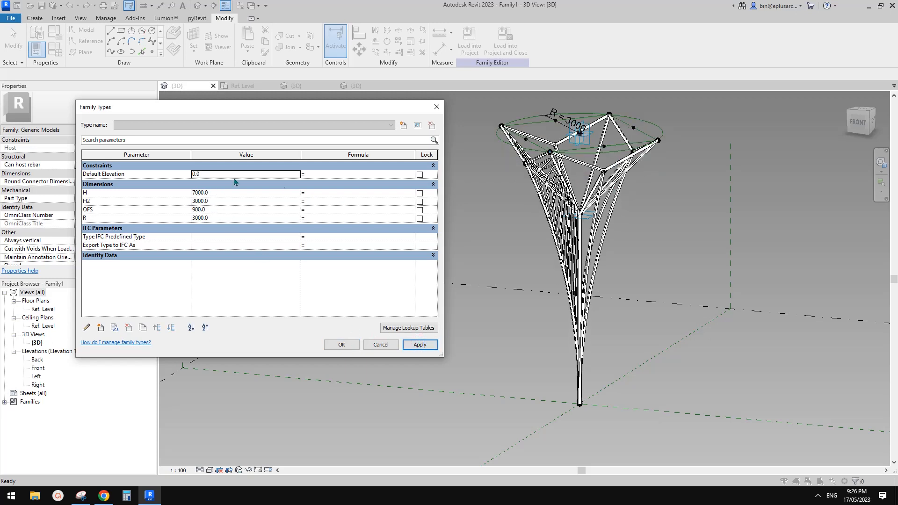
Step: Set the family parameters OFS to 1500 and R to 5000, and apply them to the model
left_click(219, 209)
type("1500")
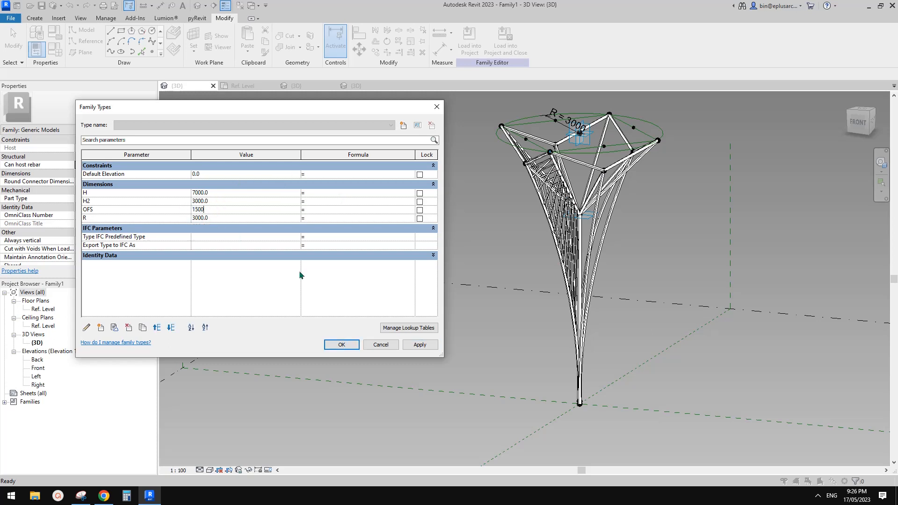
left_click(420, 345)
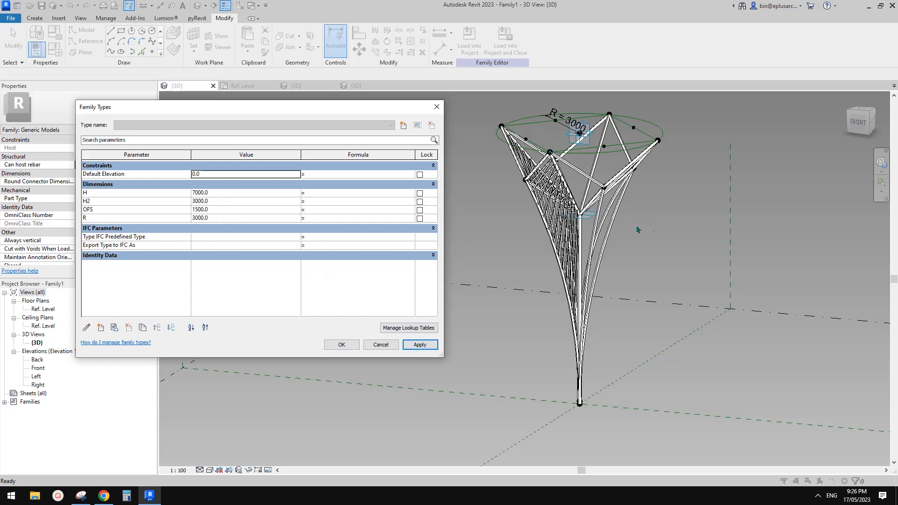
left_click(224, 218)
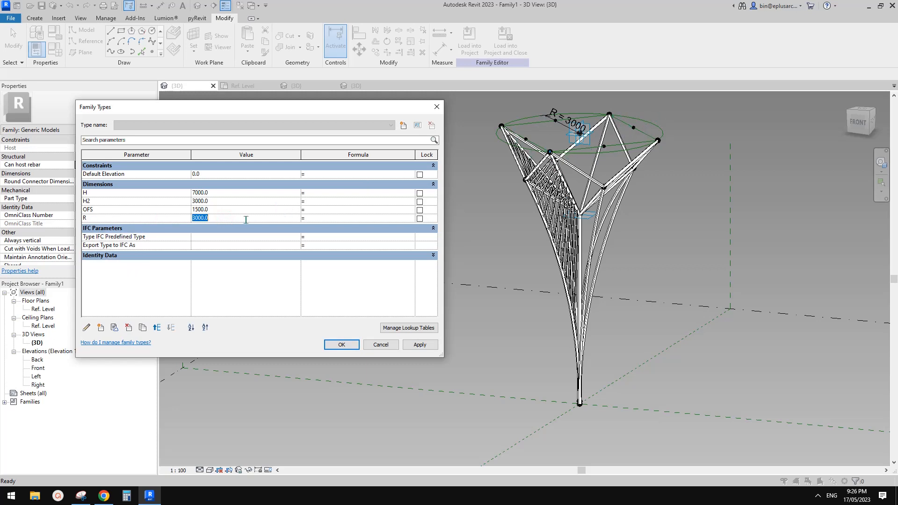
type("5")
left_click(413, 346)
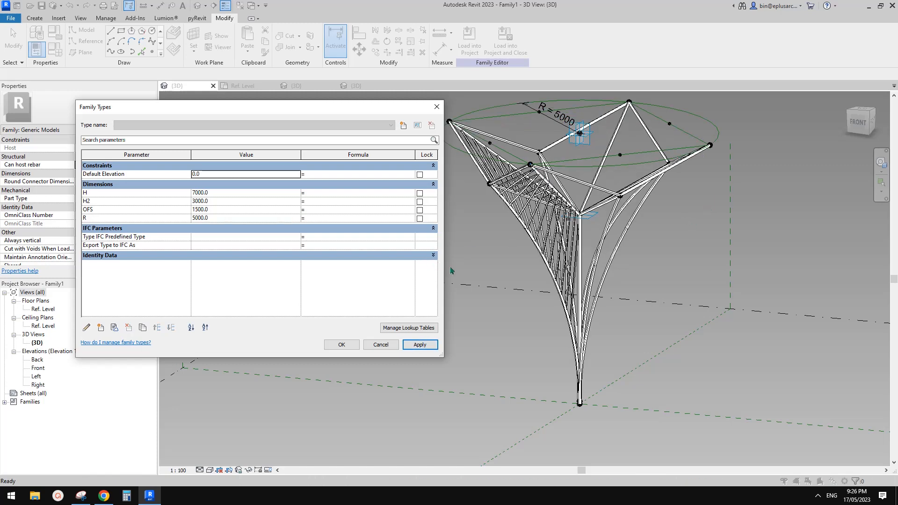
left_click(342, 344)
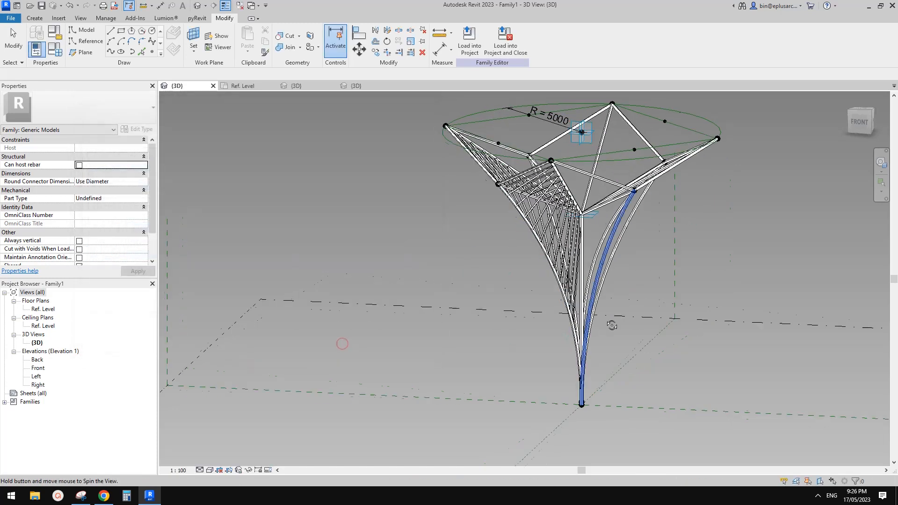
Step: Examine the resized canopy column from several angles, checking how the inner curved leg runs from the base to the canopy corner
scroll(585, 304, "up", 3)
middle_click_drag(613, 306, 584, 305, "shift")
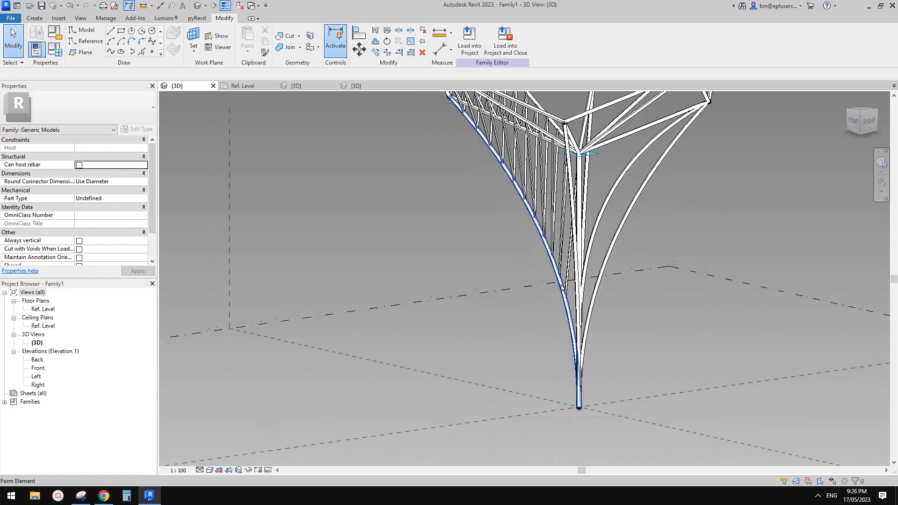
left_click(583, 305)
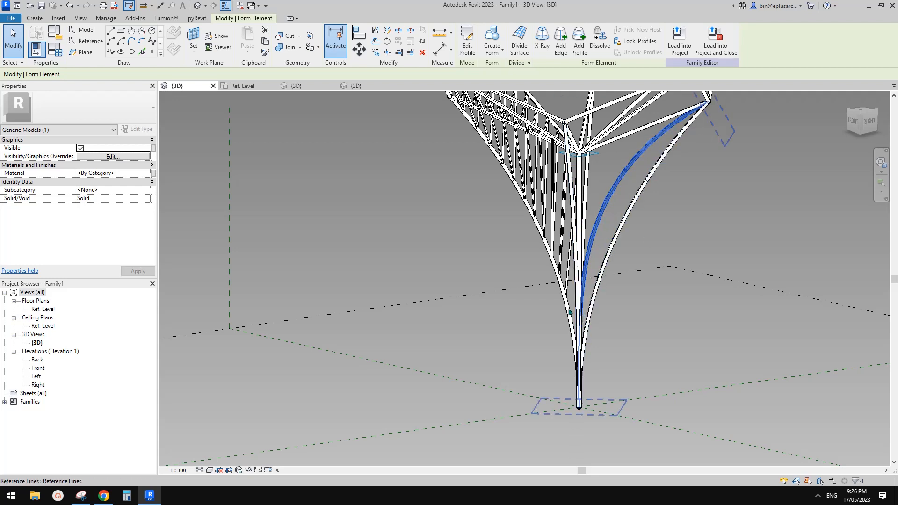
key("Escape")
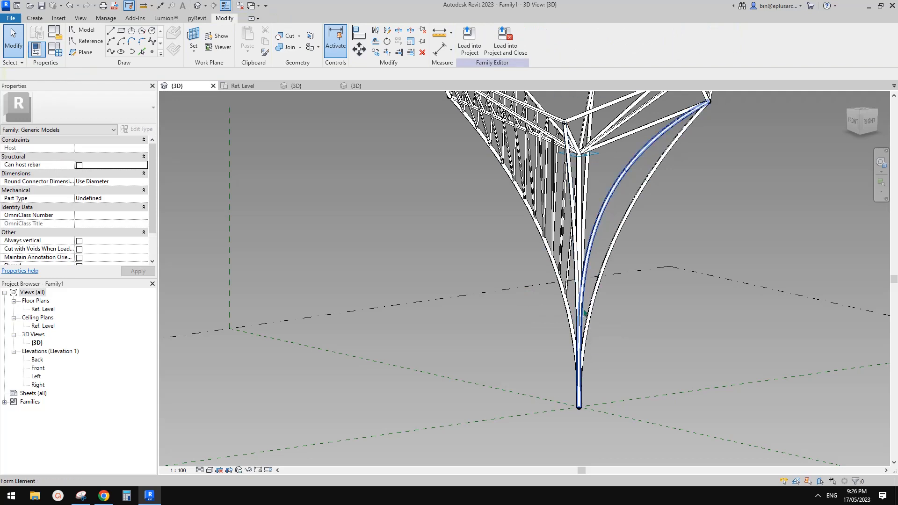
left_click(622, 179)
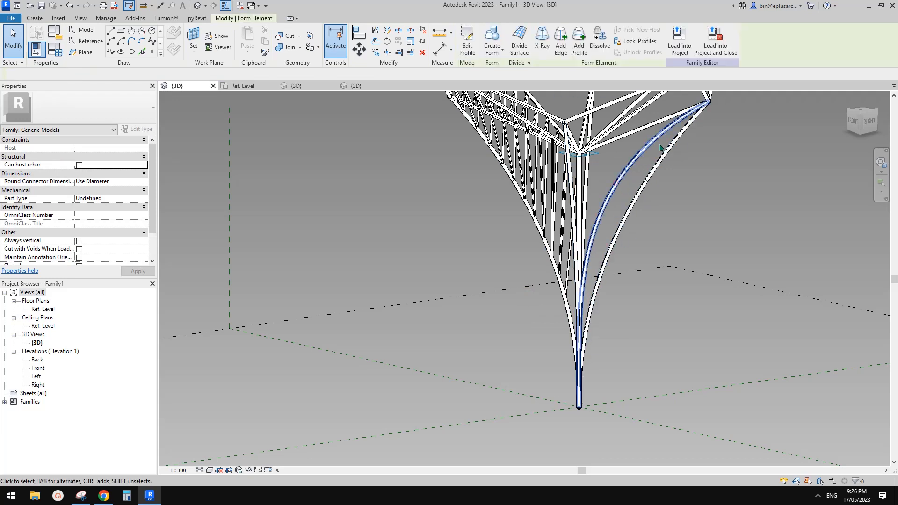
middle_click_drag(622, 180, 637, 253, "shift")
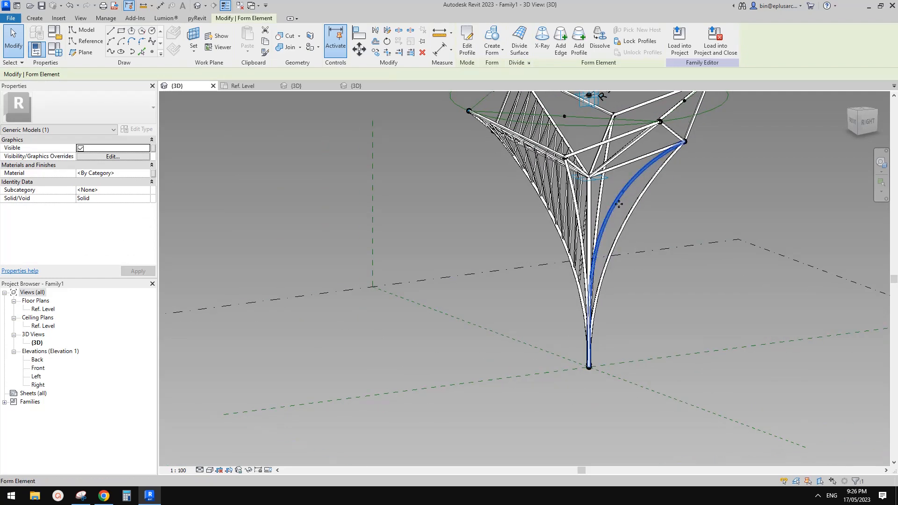
middle_click_drag(657, 213, 586, 277, "shift")
left_click(649, 227)
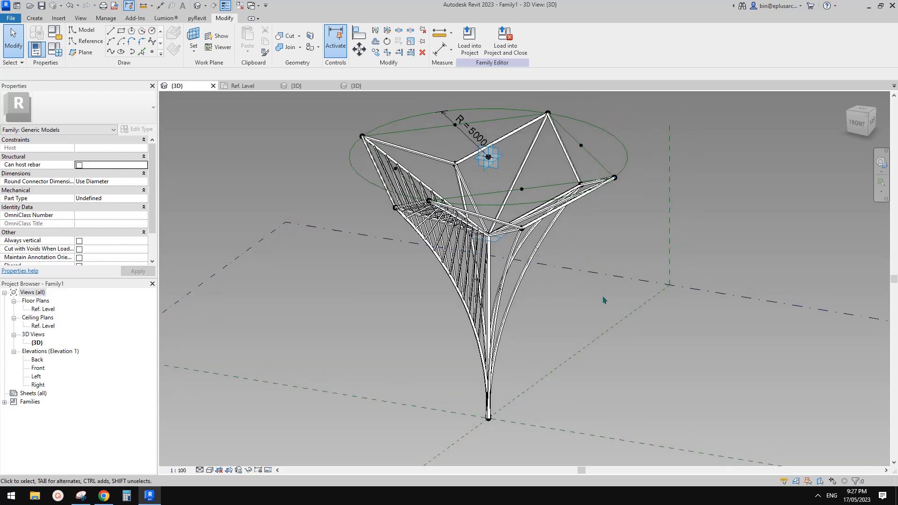